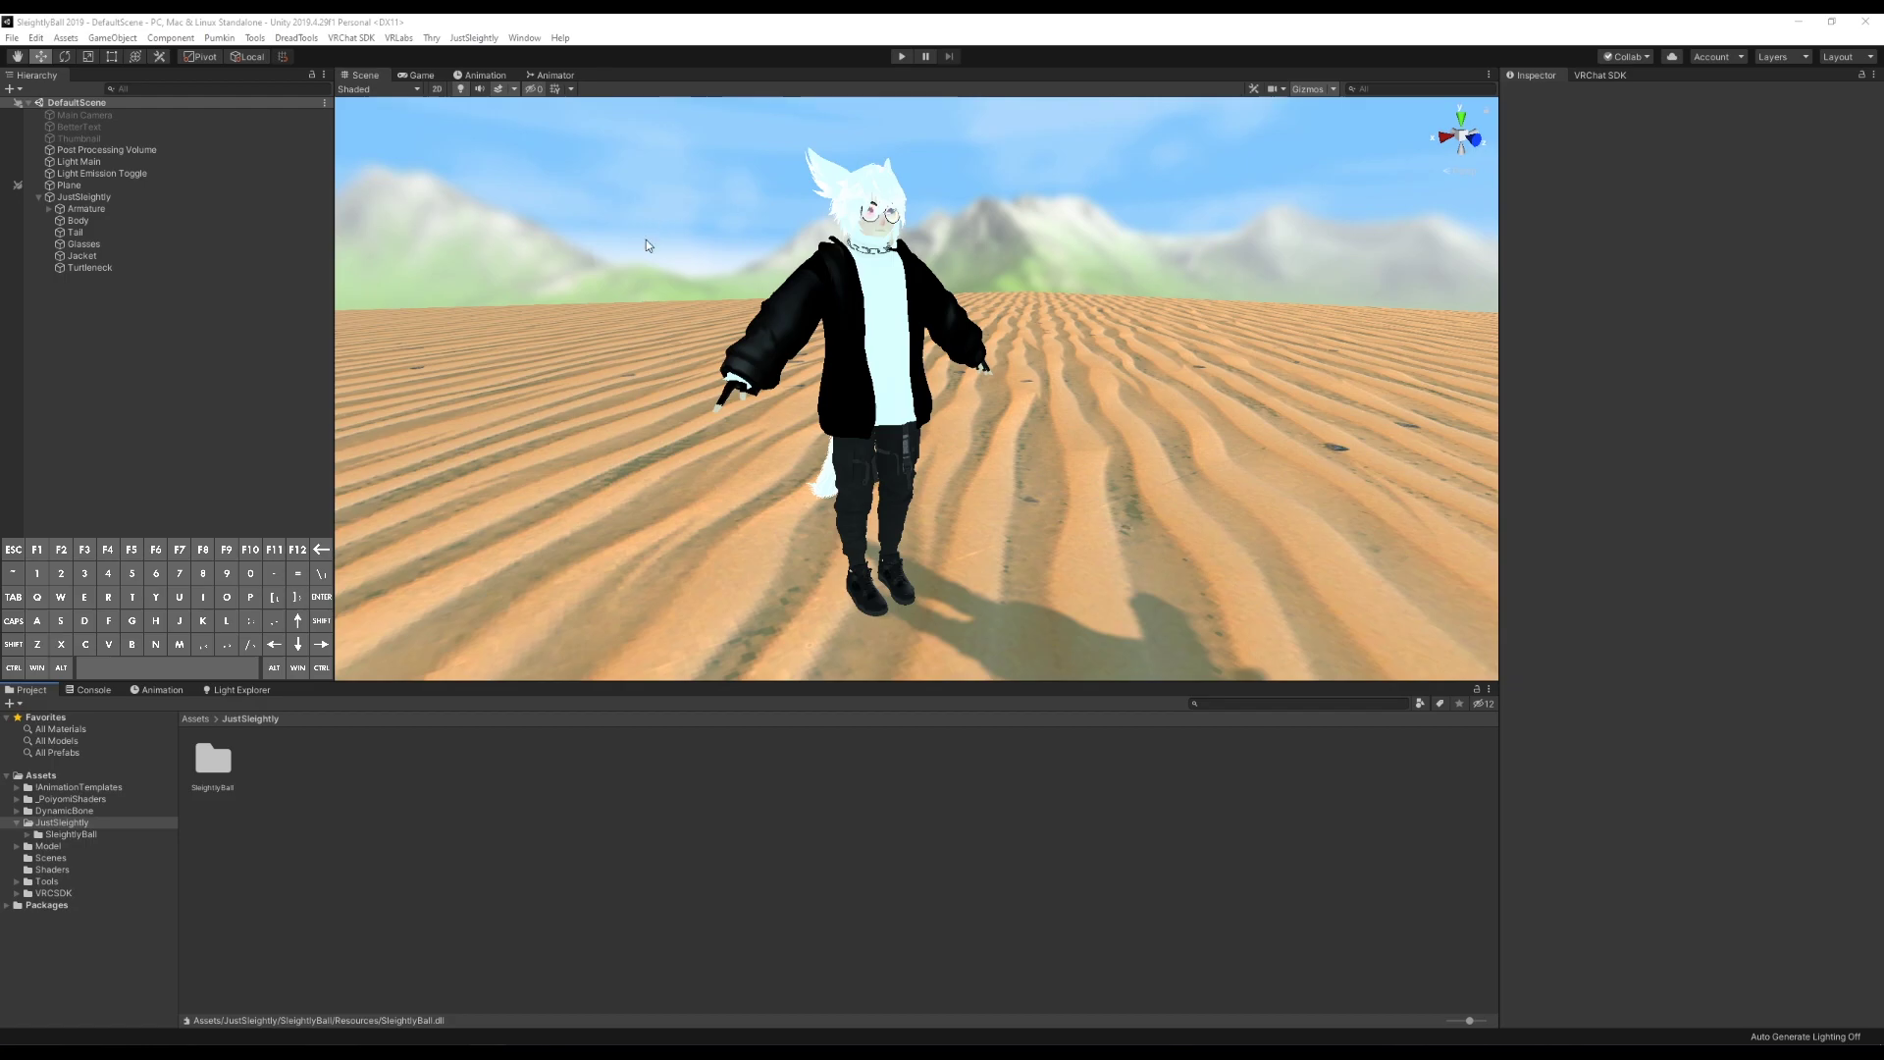
Open the SleightlyBall asset folder and add SleightlyBall to the JustSleightly avatar through the JustSleightly menu
left_click(191, 560)
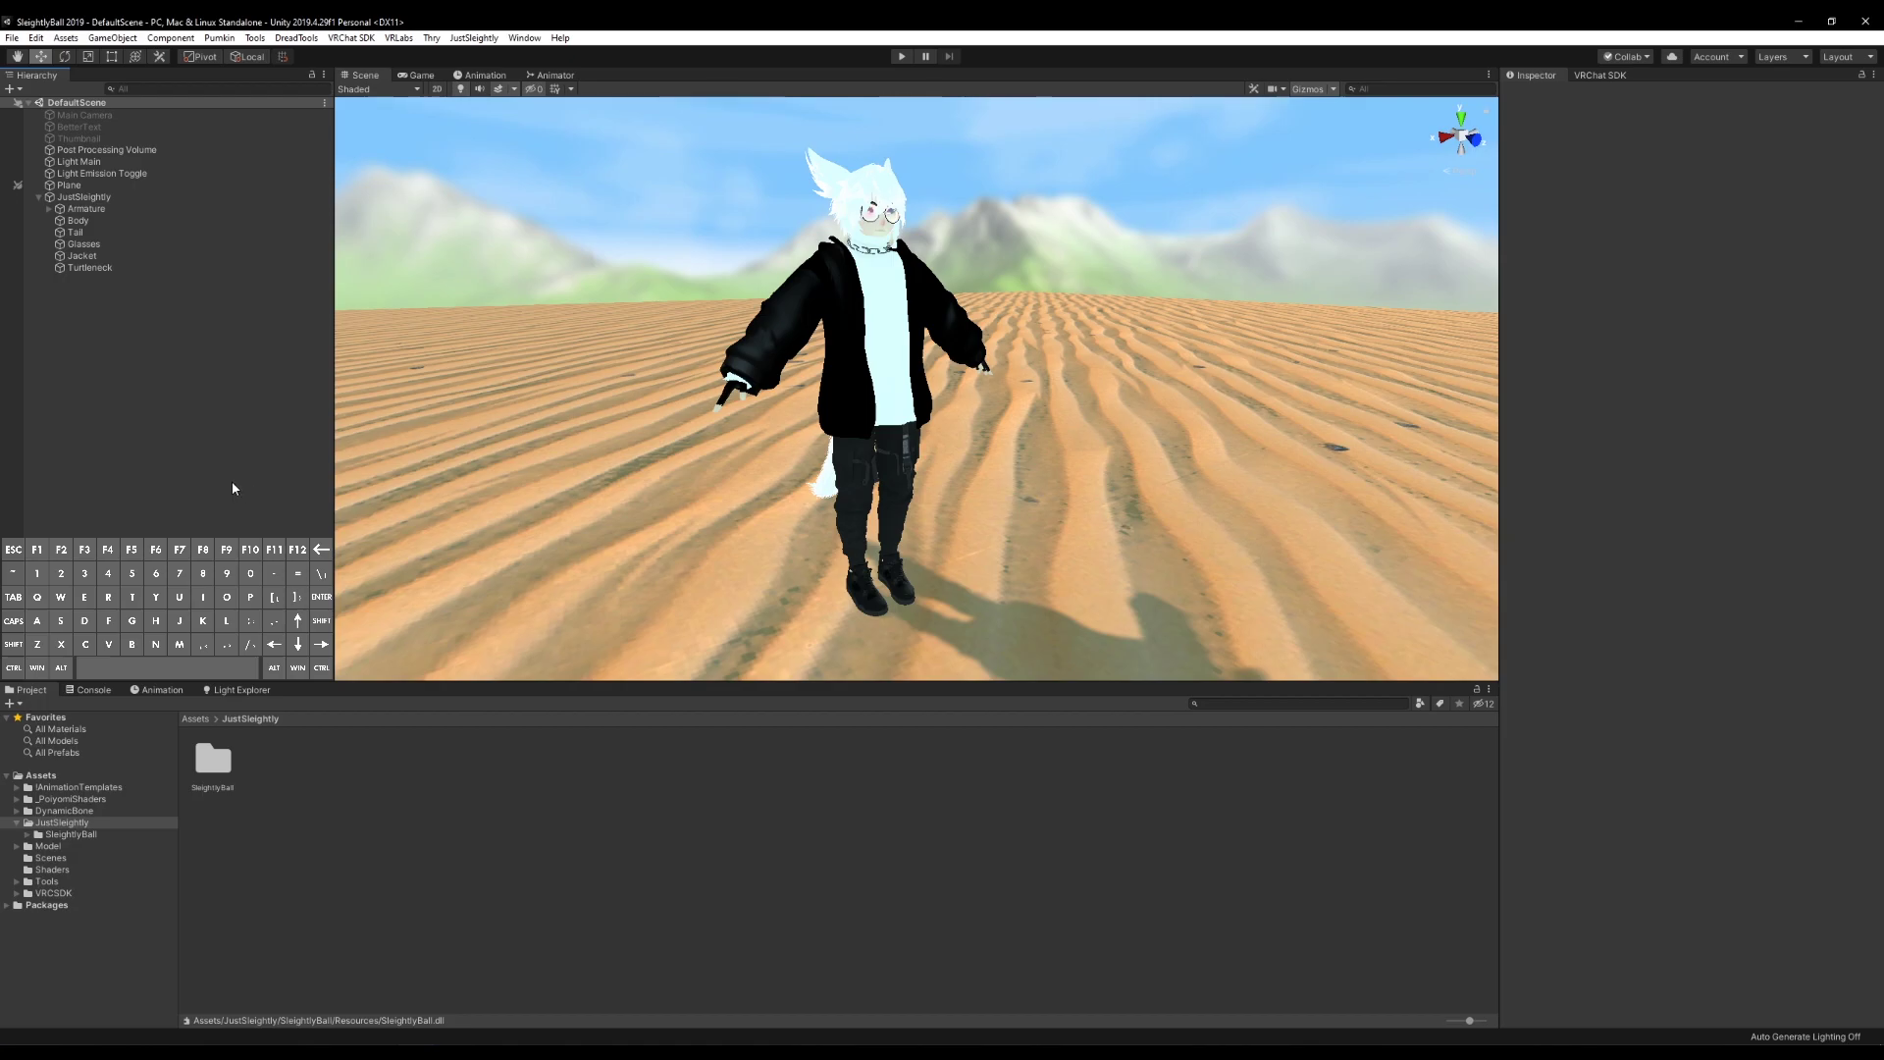
left_click(217, 391)
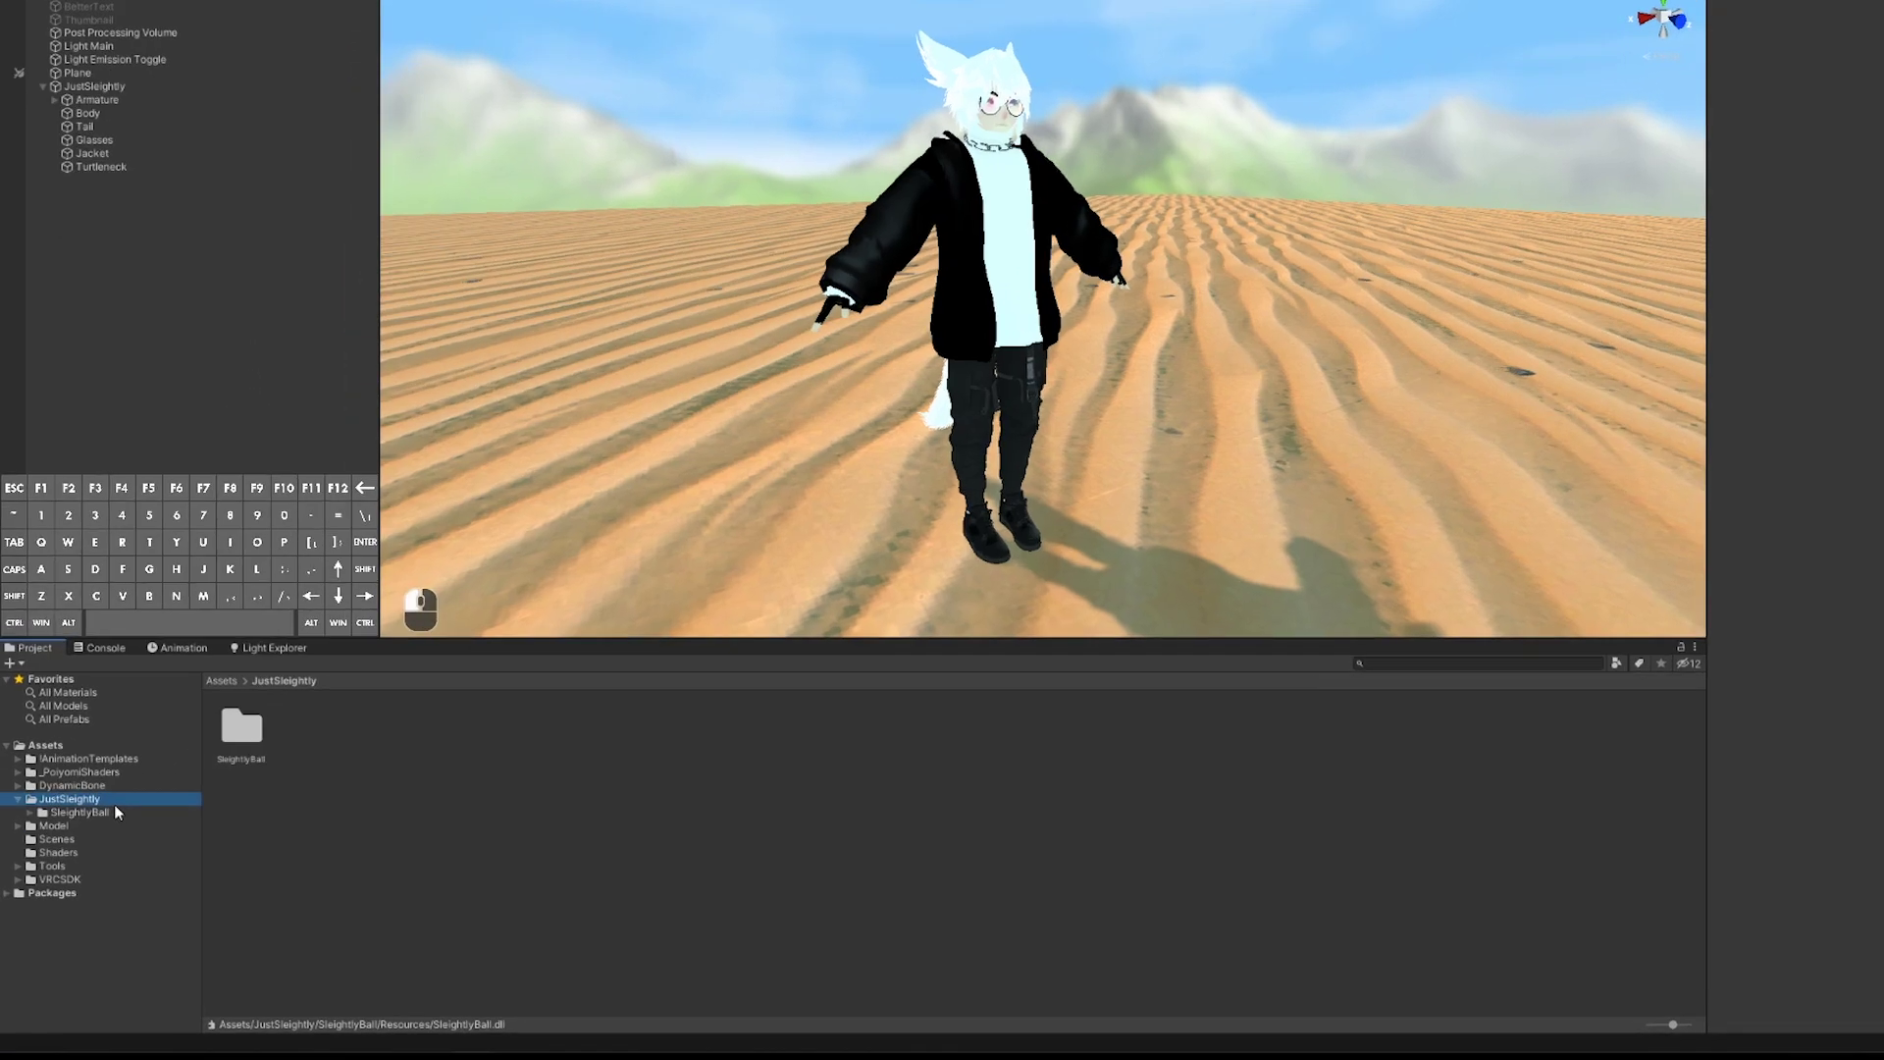
left_click(98, 834)
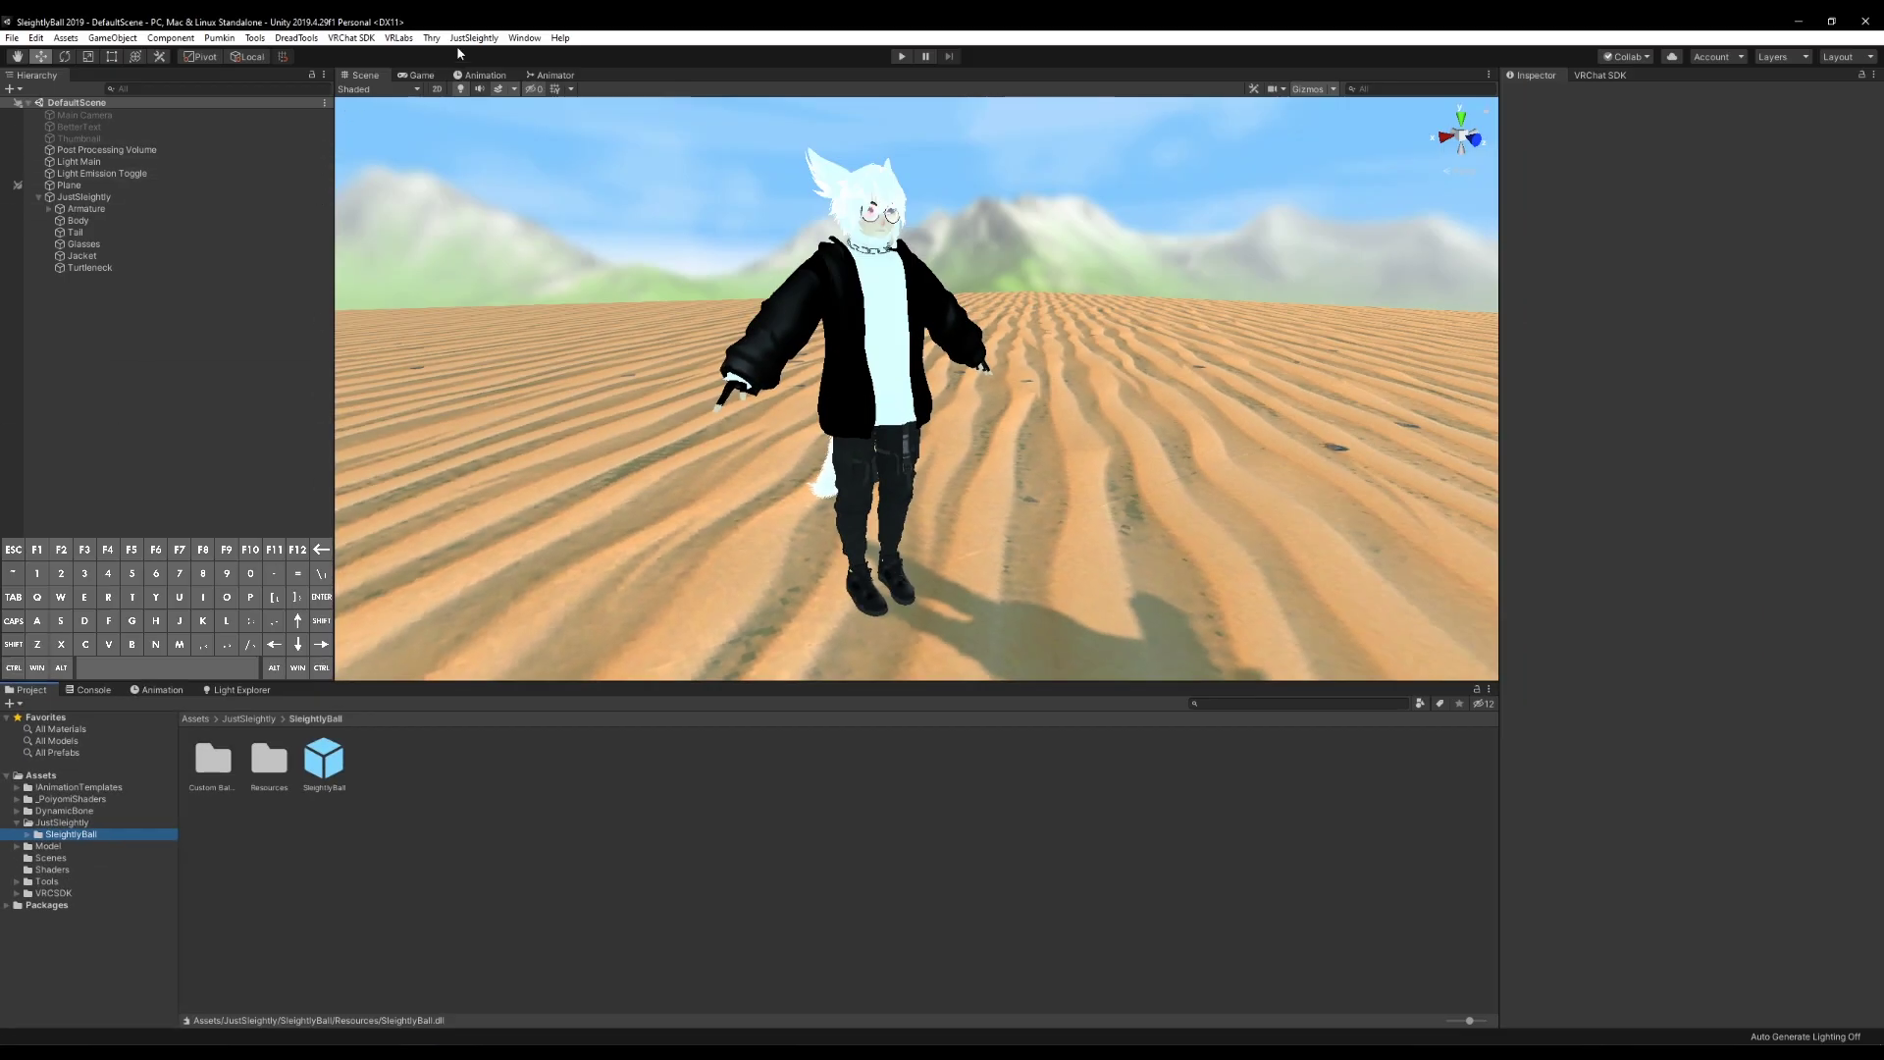
left_click(468, 26)
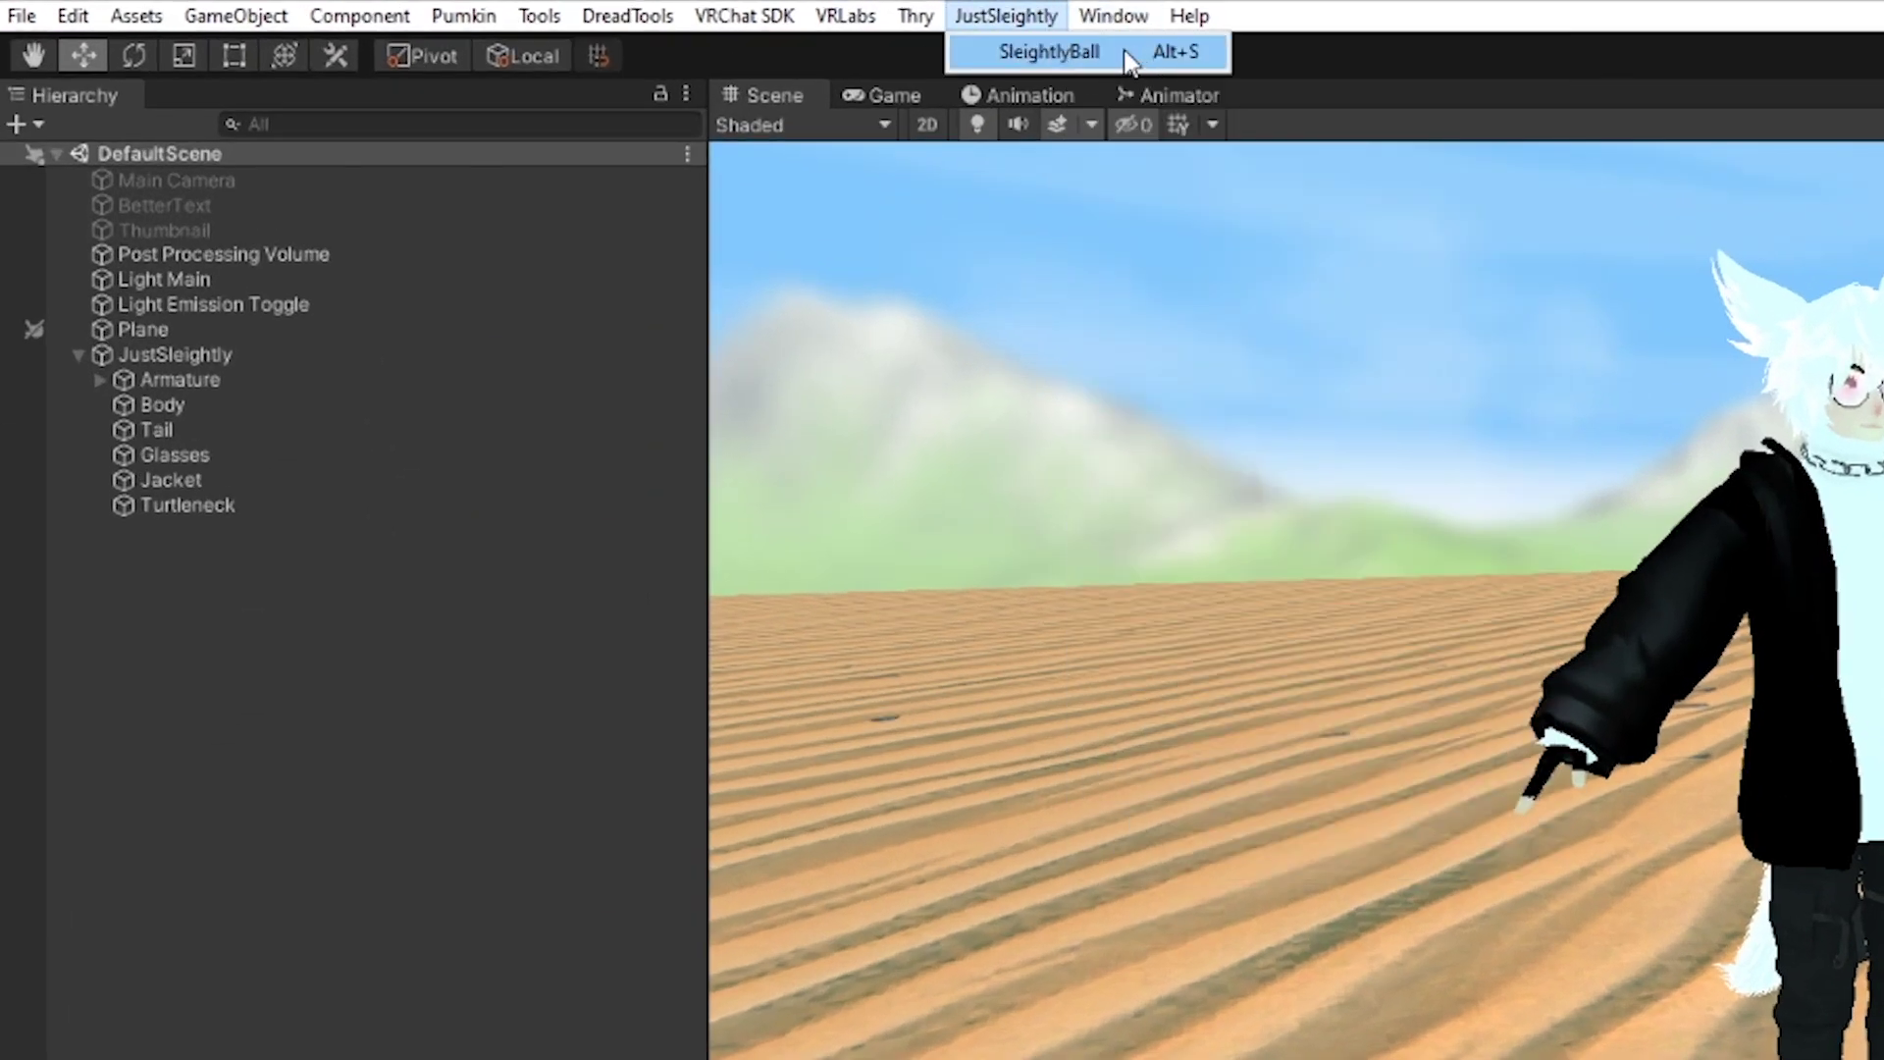
left_click(1126, 60)
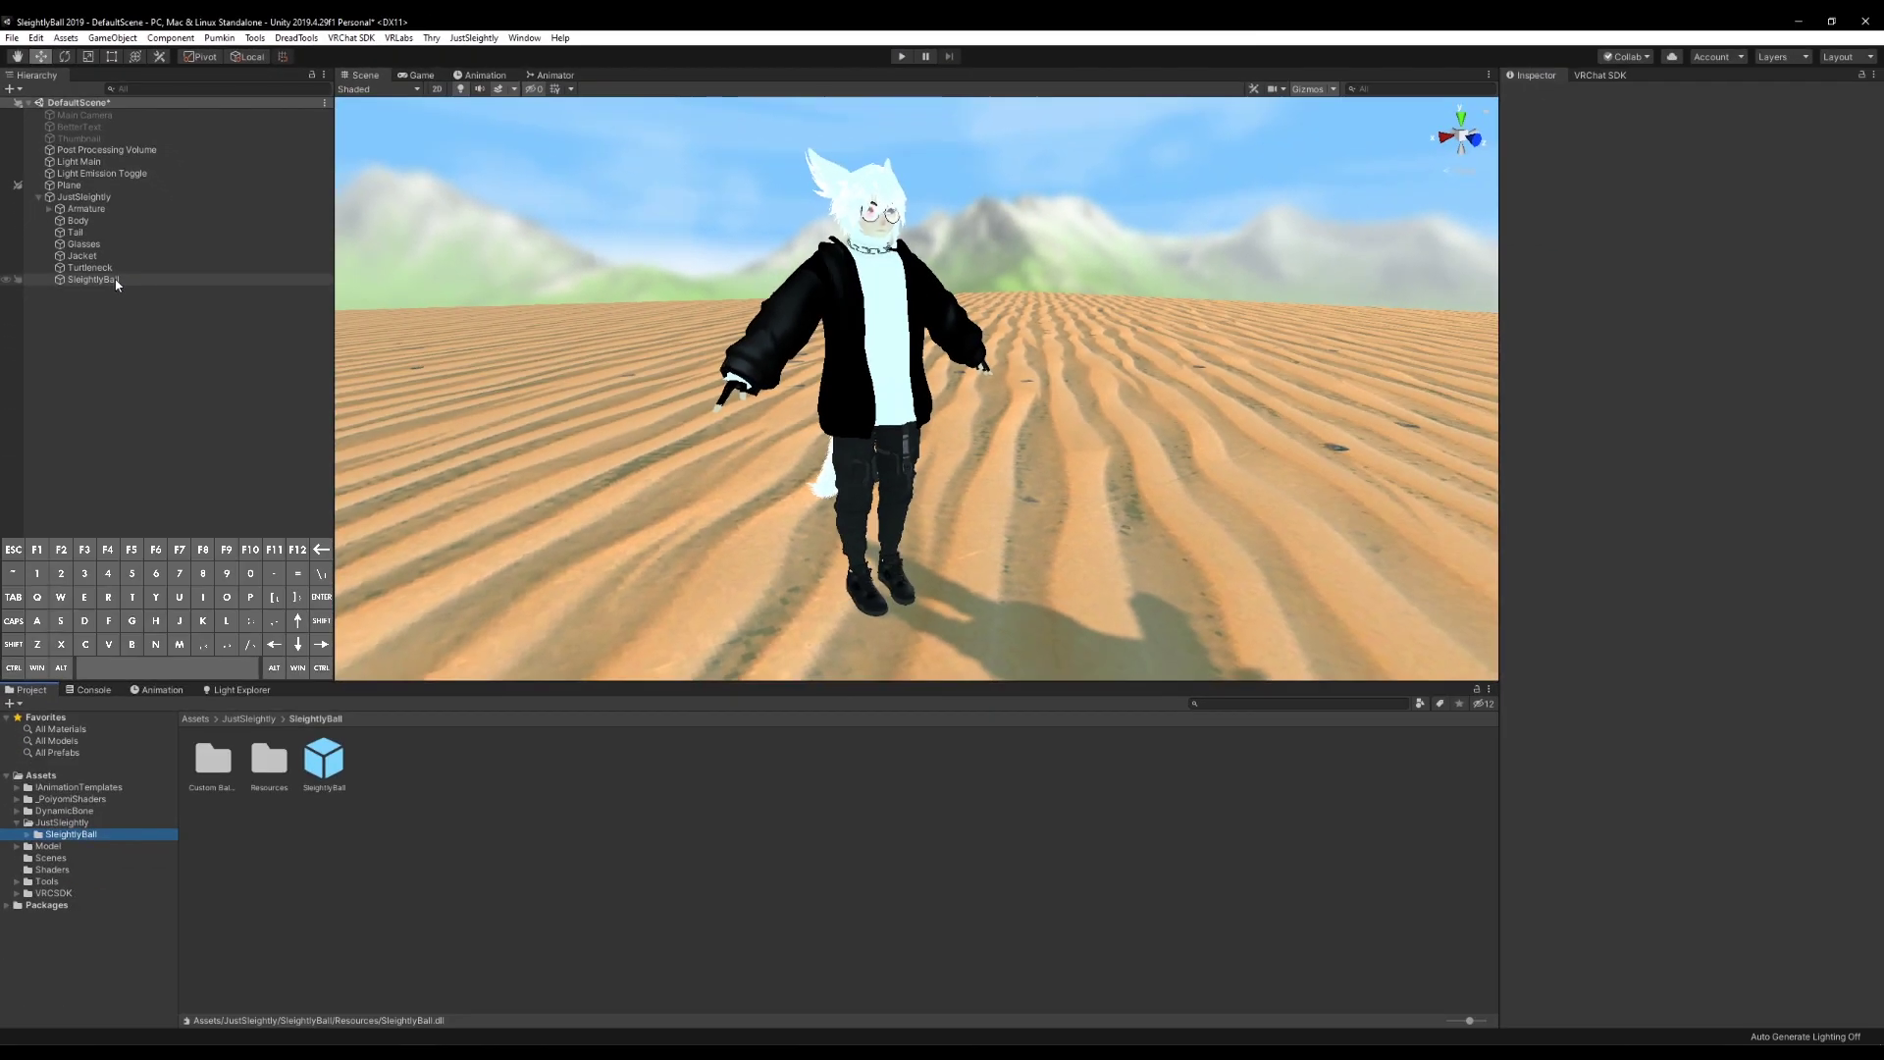
Select the new SleightlyBall object, paste the licence key into its Inspector field and activate it
left_click(244, 540)
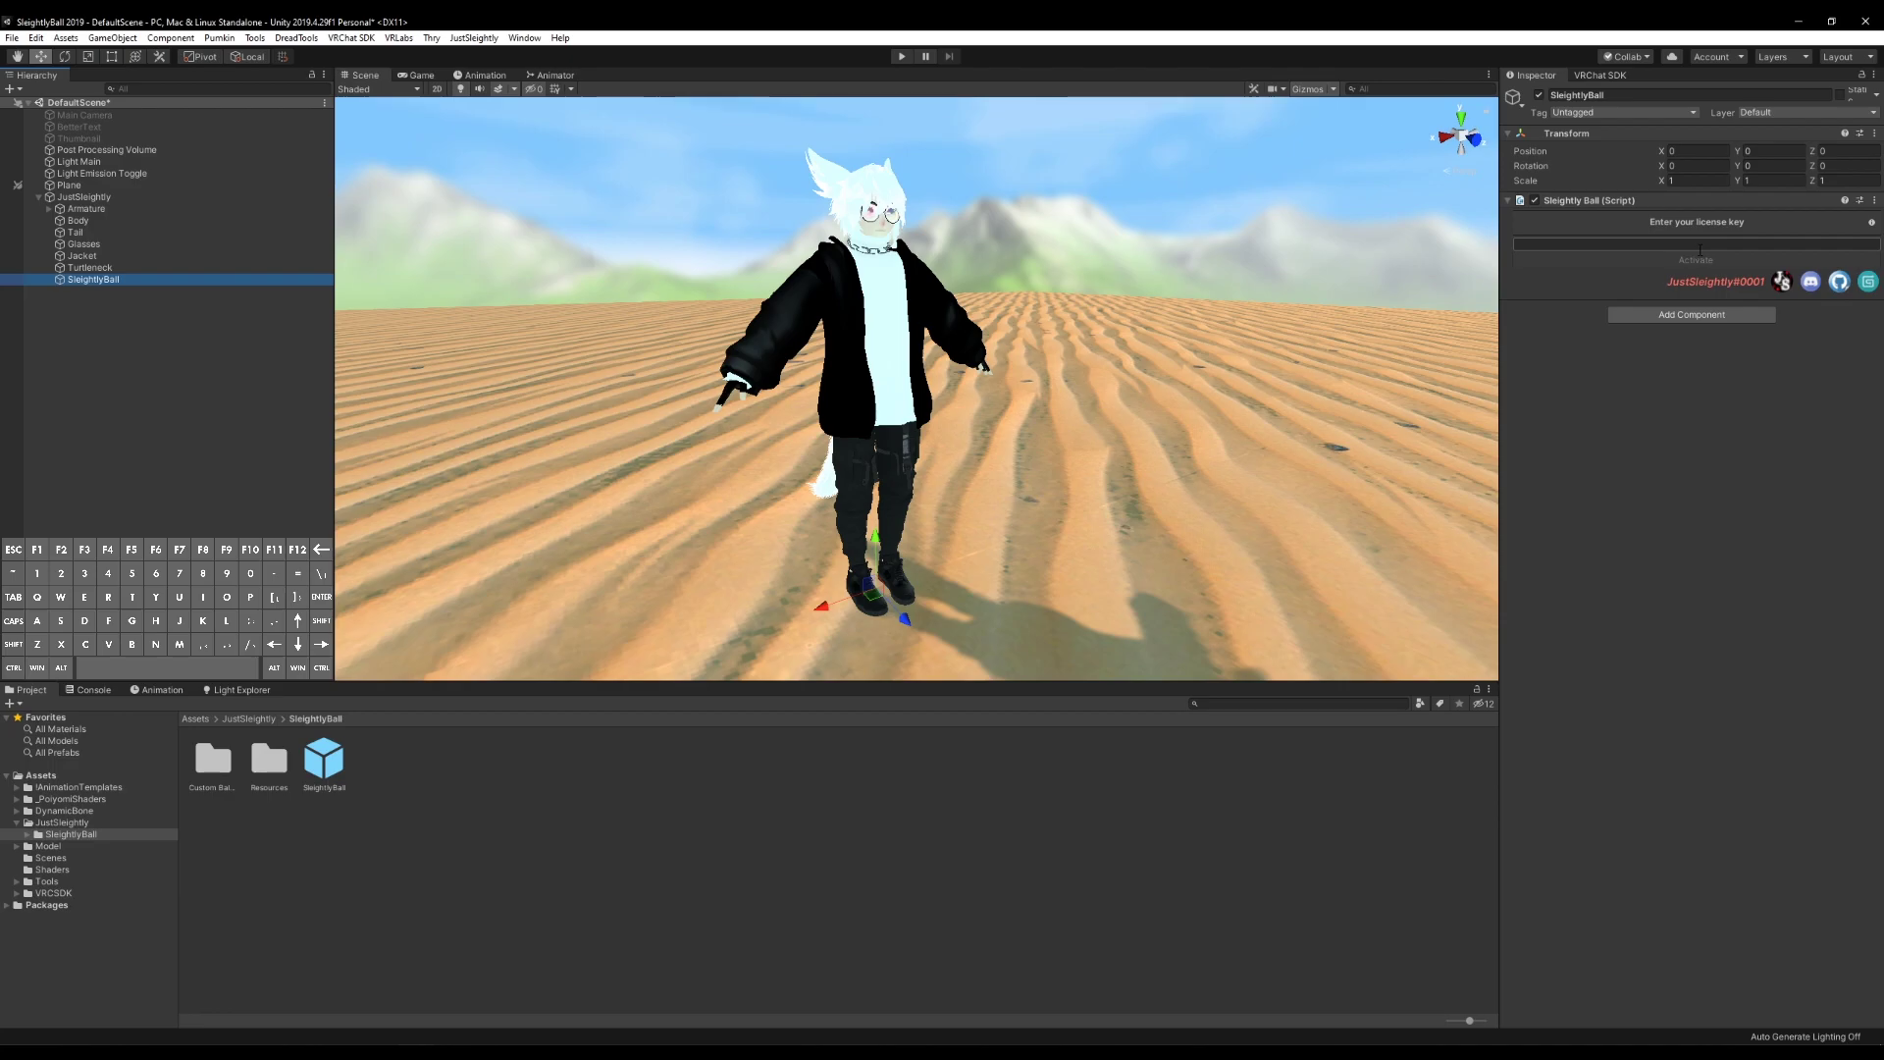
left_click(1686, 245)
key("ctrl+v")
left_click(1715, 261)
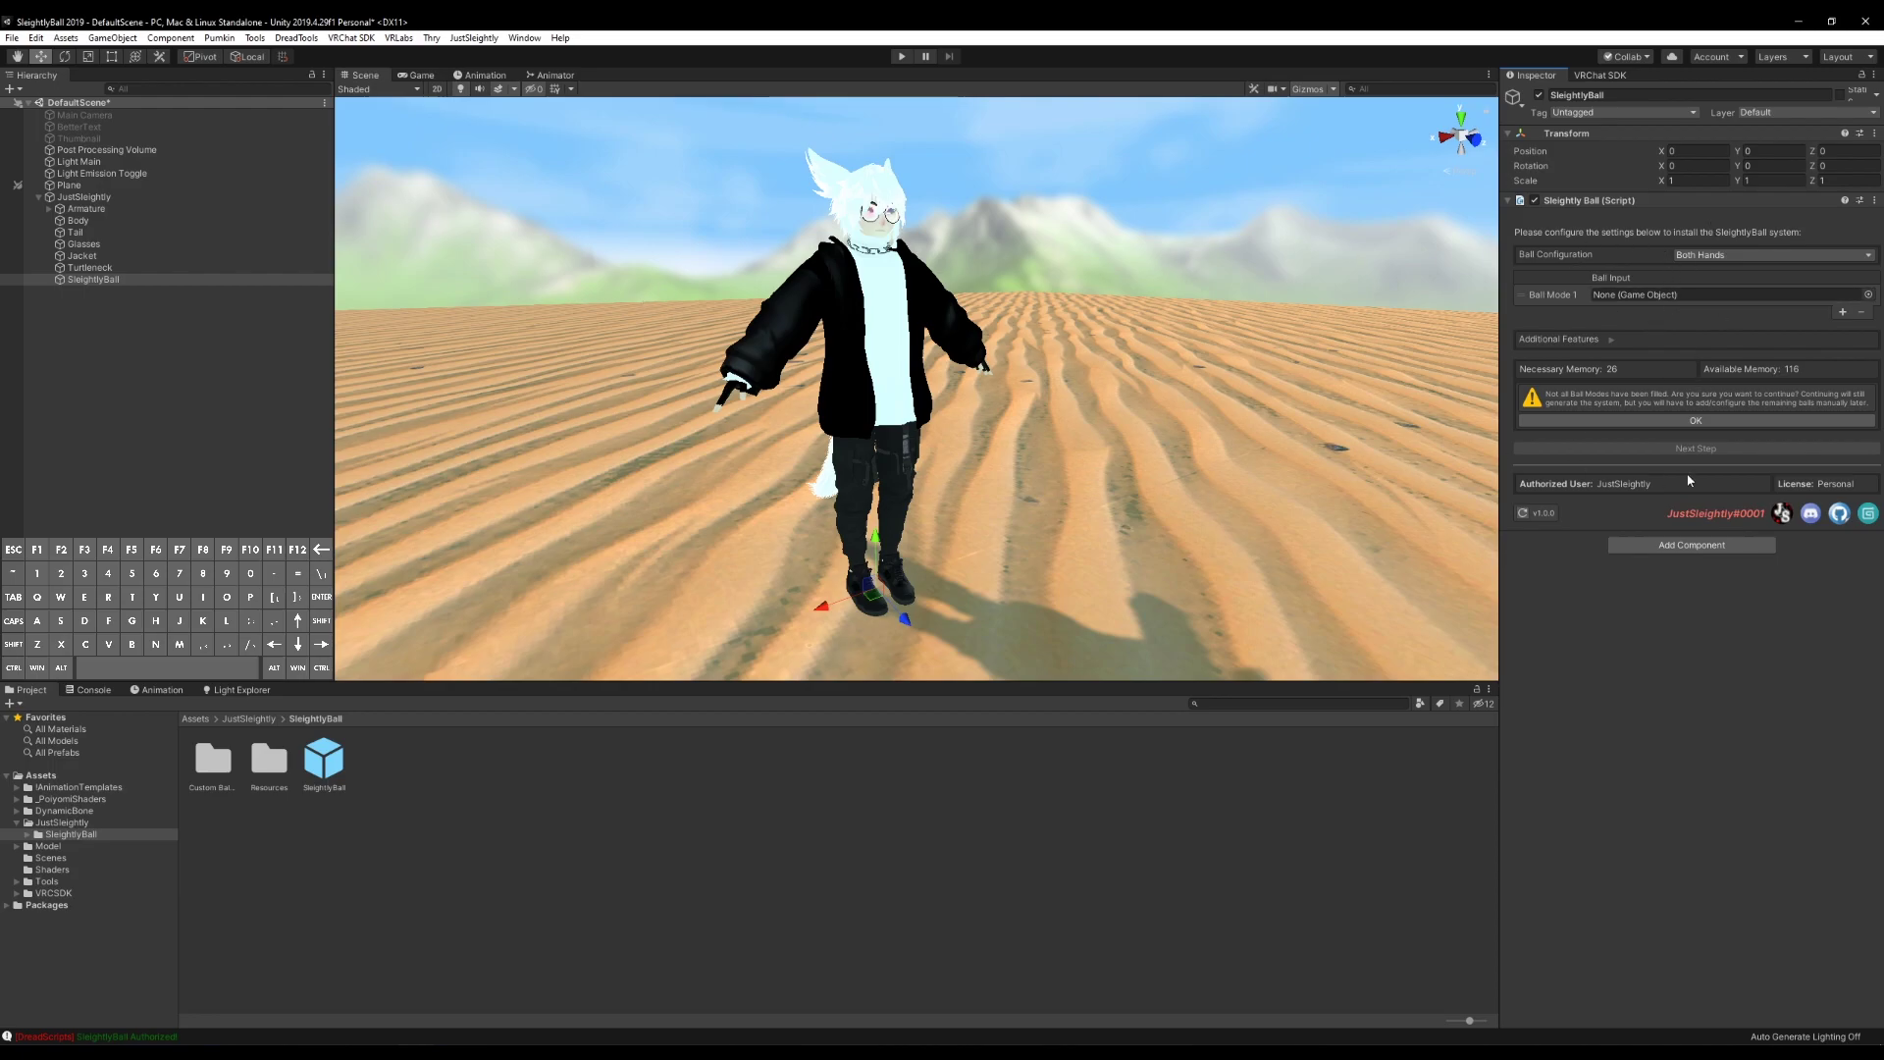
Add the Japanese Lantern prefab from Custom Balls into the scene
left_click(1685, 422)
left_click(90, 835)
key("Right")
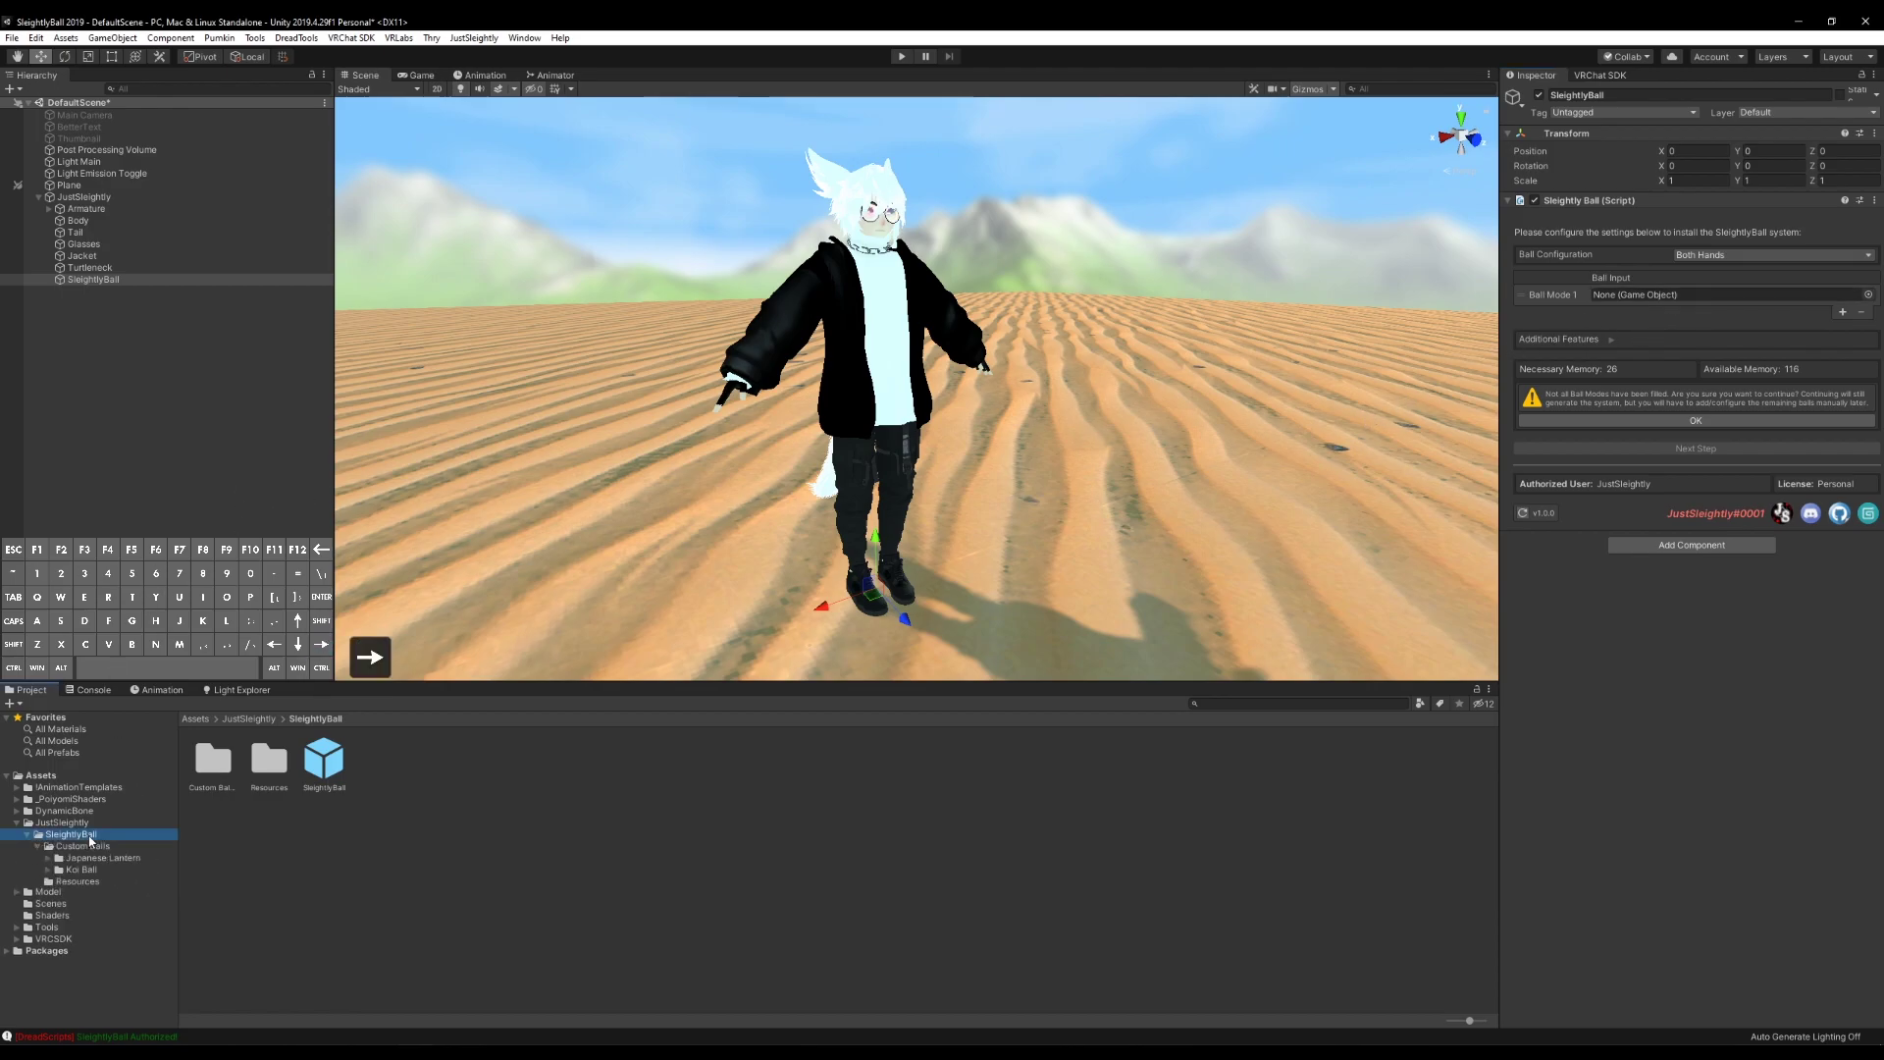
key("Down")
key("Right")
key("Down")
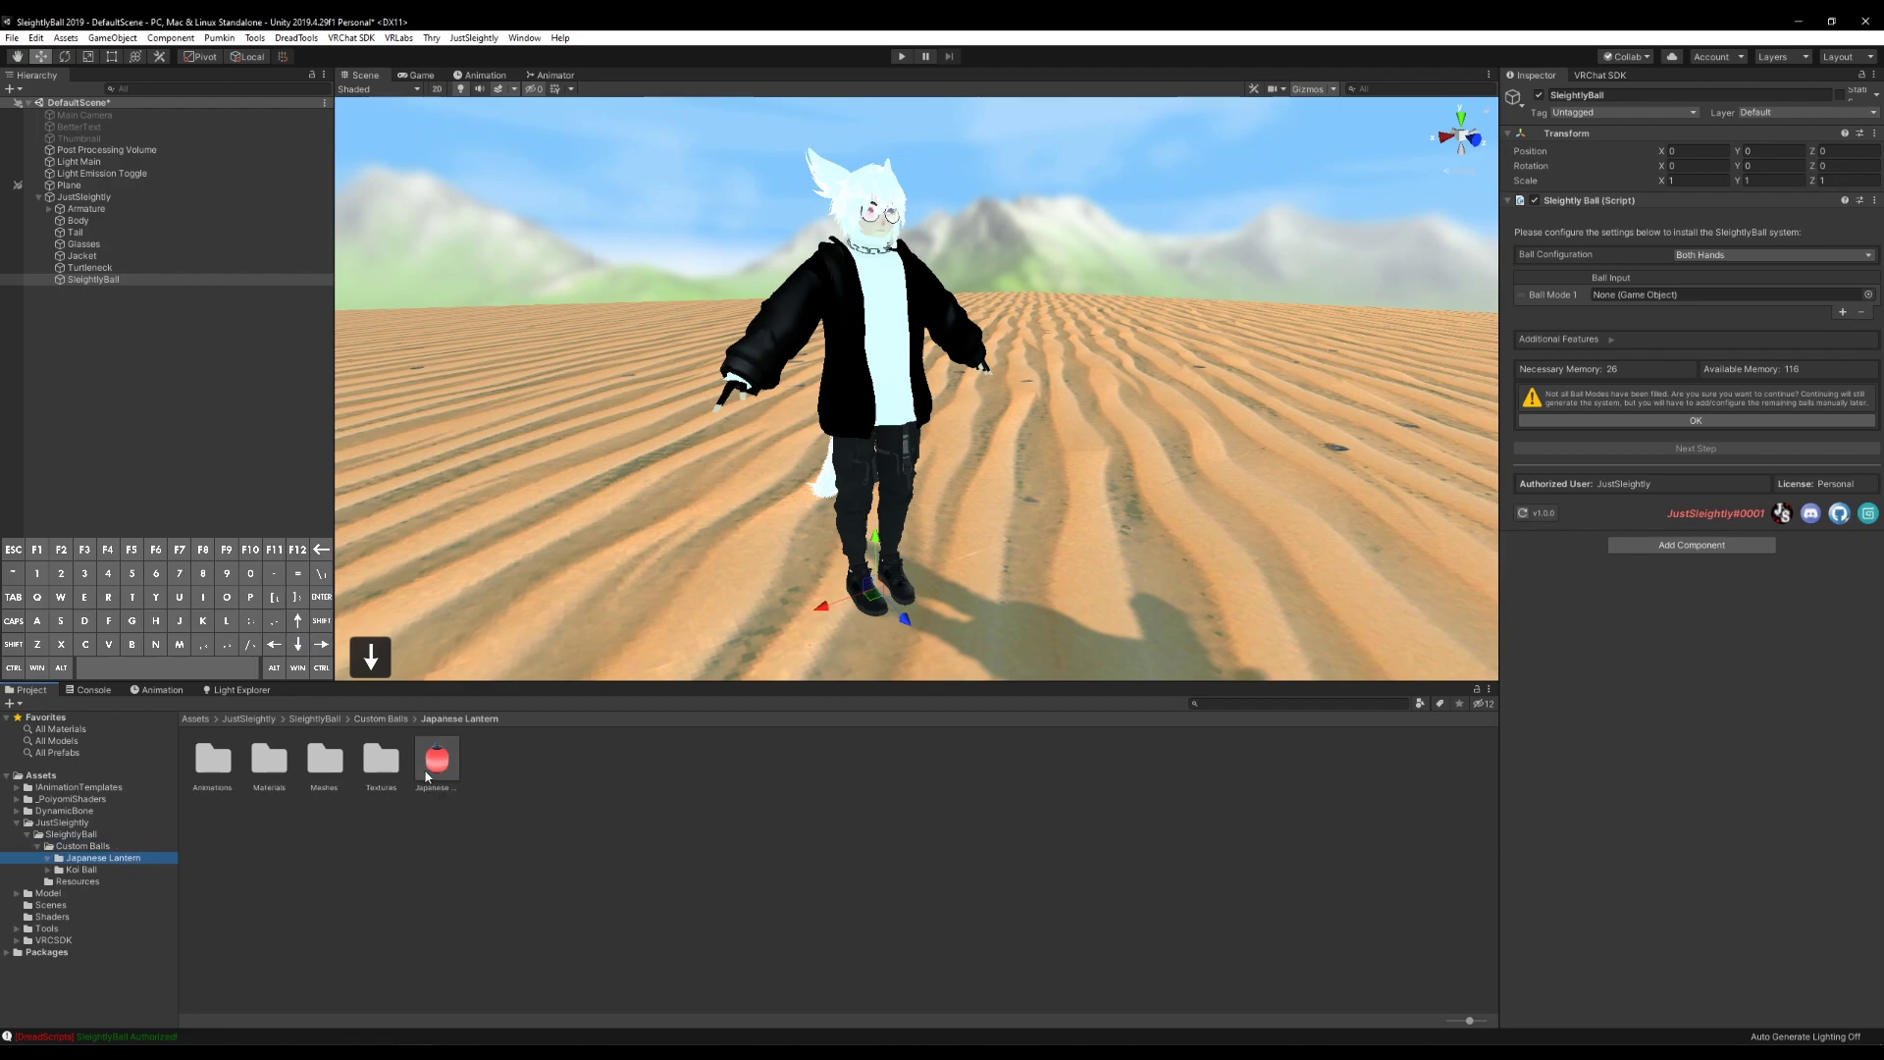
left_click_drag(427, 775, 153, 491)
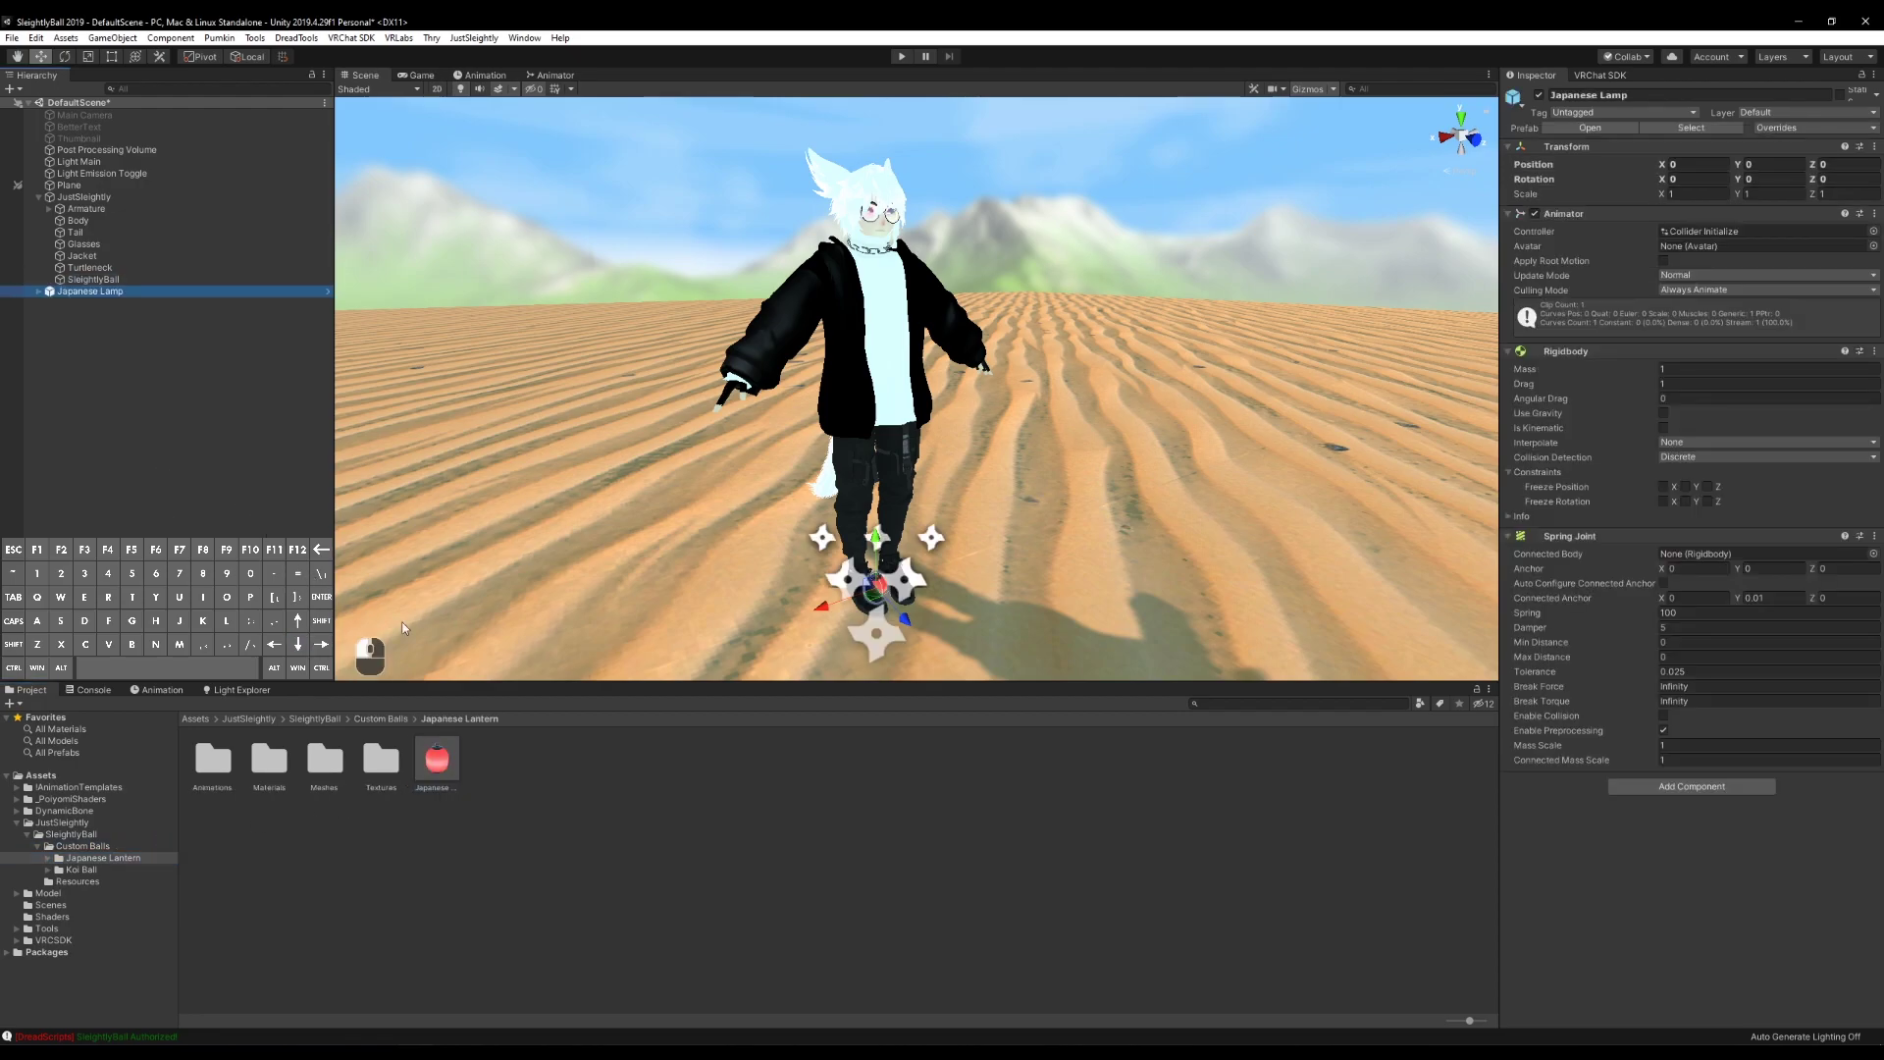
Assign Japanese Lamp as Ball Mode 1 and Koi Ball as Ball Mode 2
left_click(175, 278)
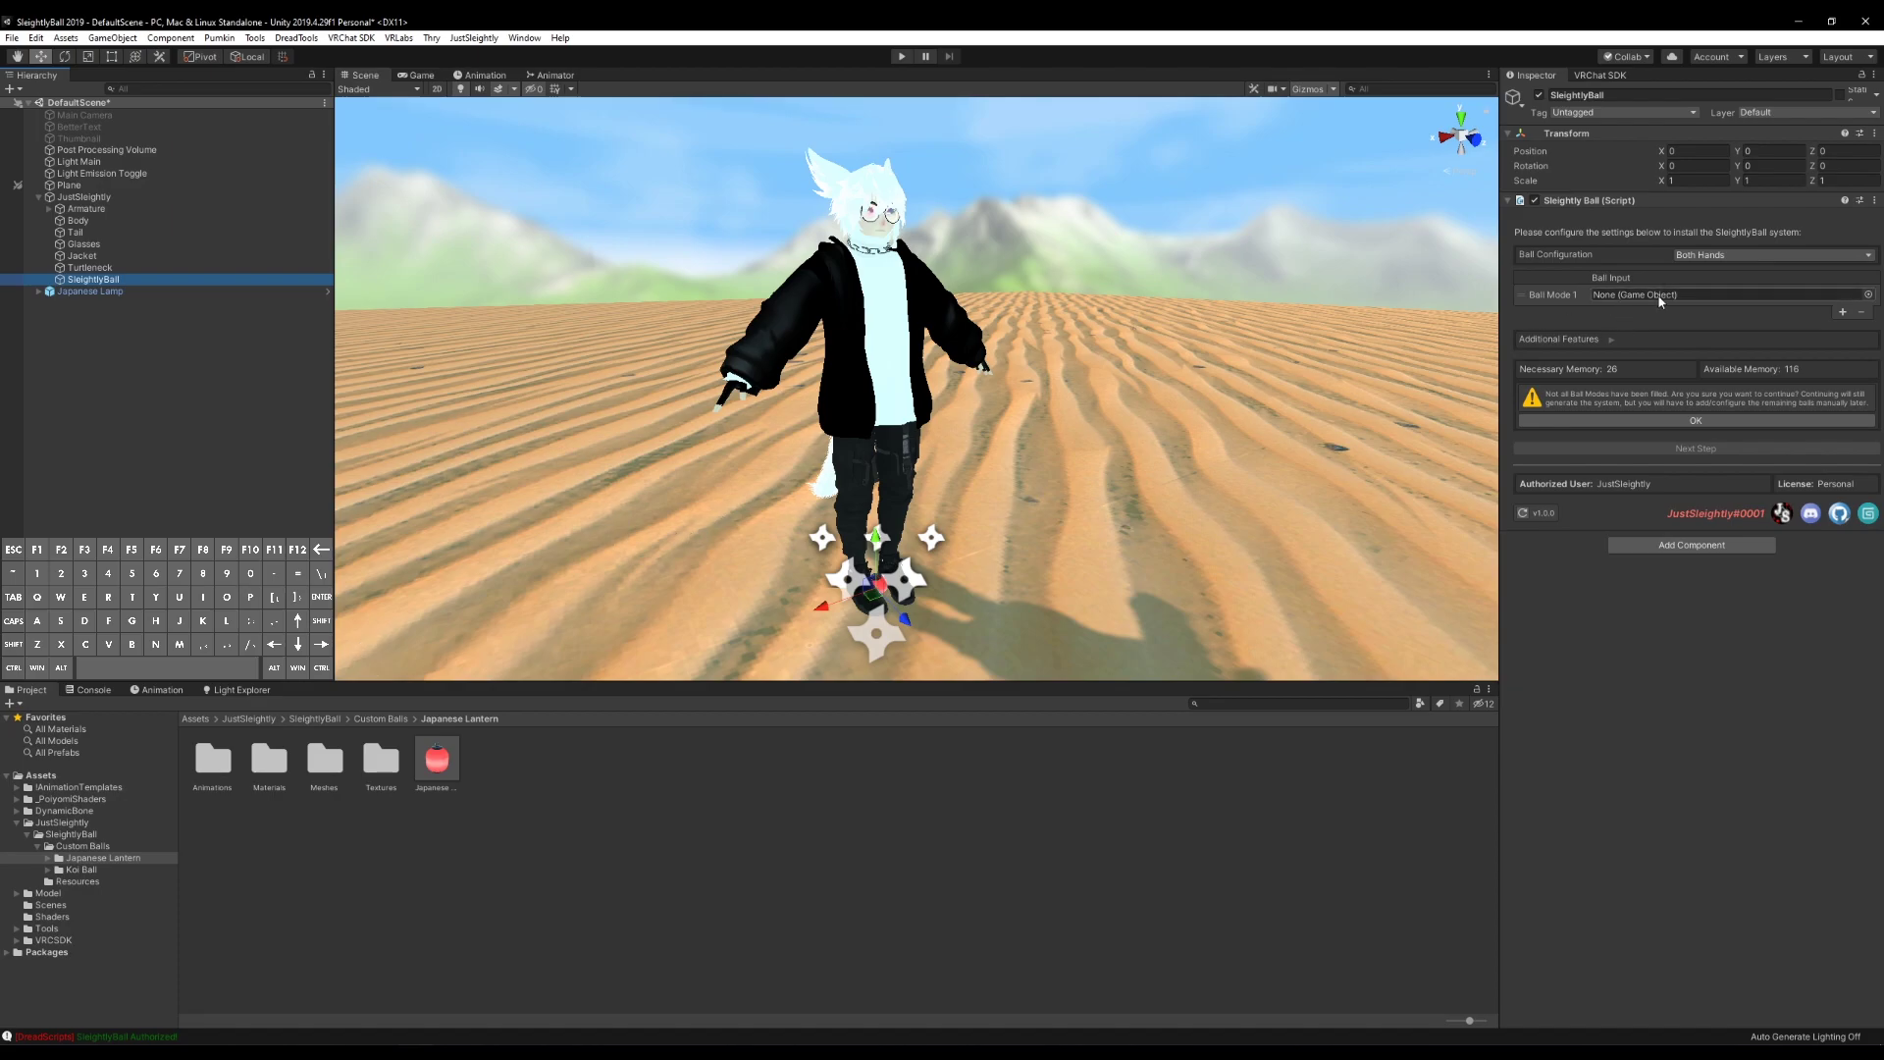
left_click(1842, 311)
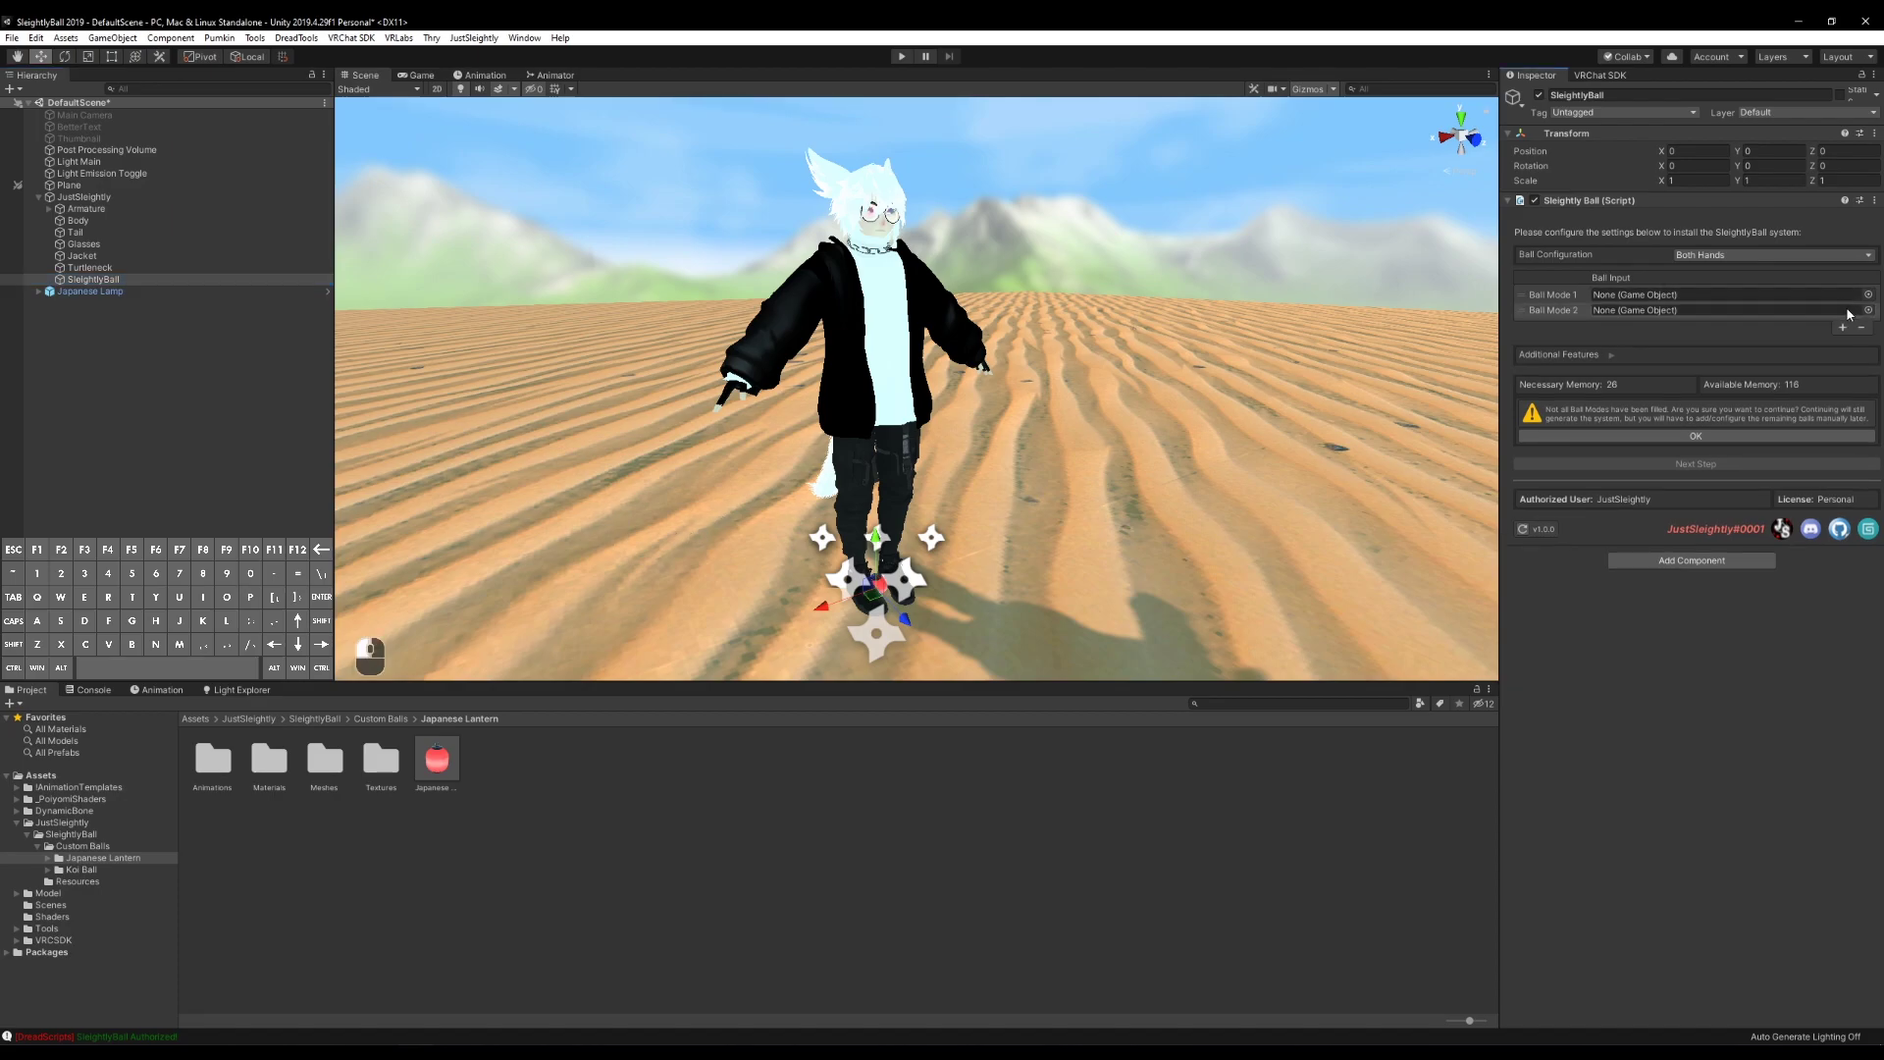
left_click_drag(93, 293, 1727, 294)
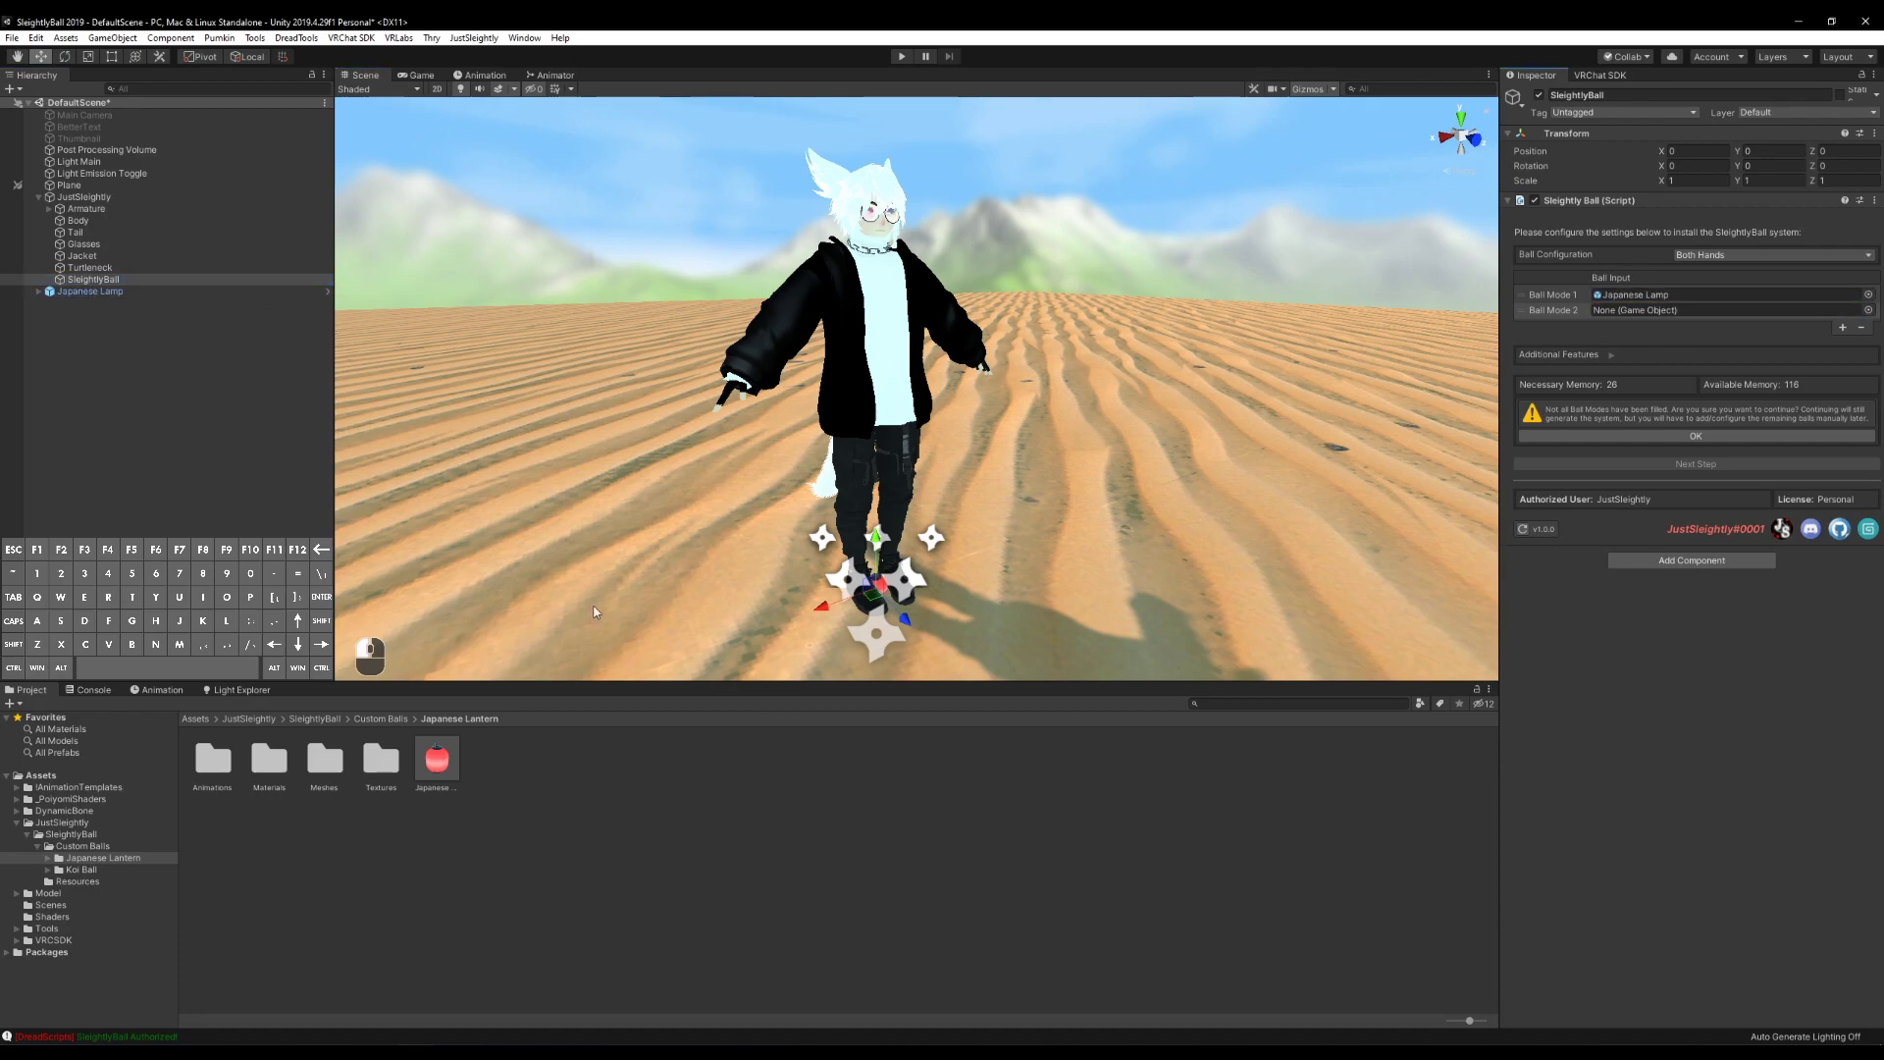
left_click(83, 870)
left_click_drag(493, 765, 1712, 310)
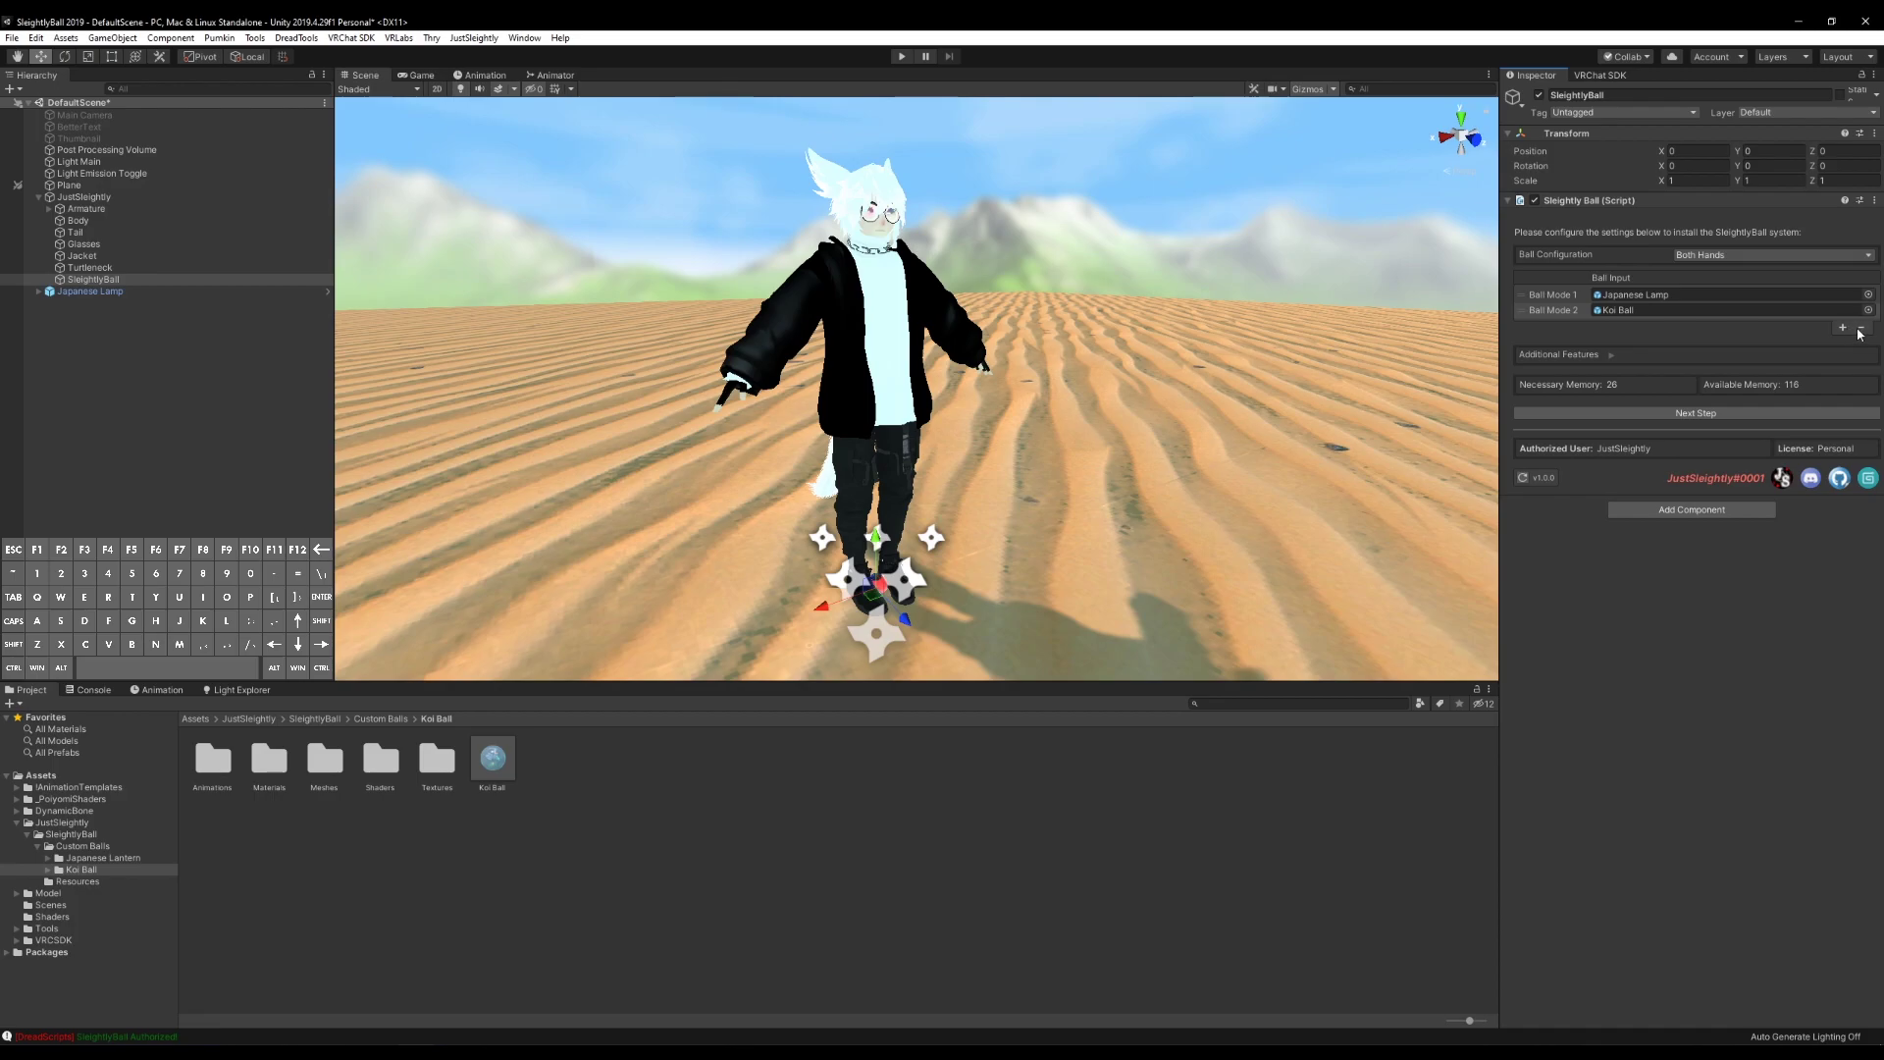
left_click(1552, 296)
left_click(1555, 310)
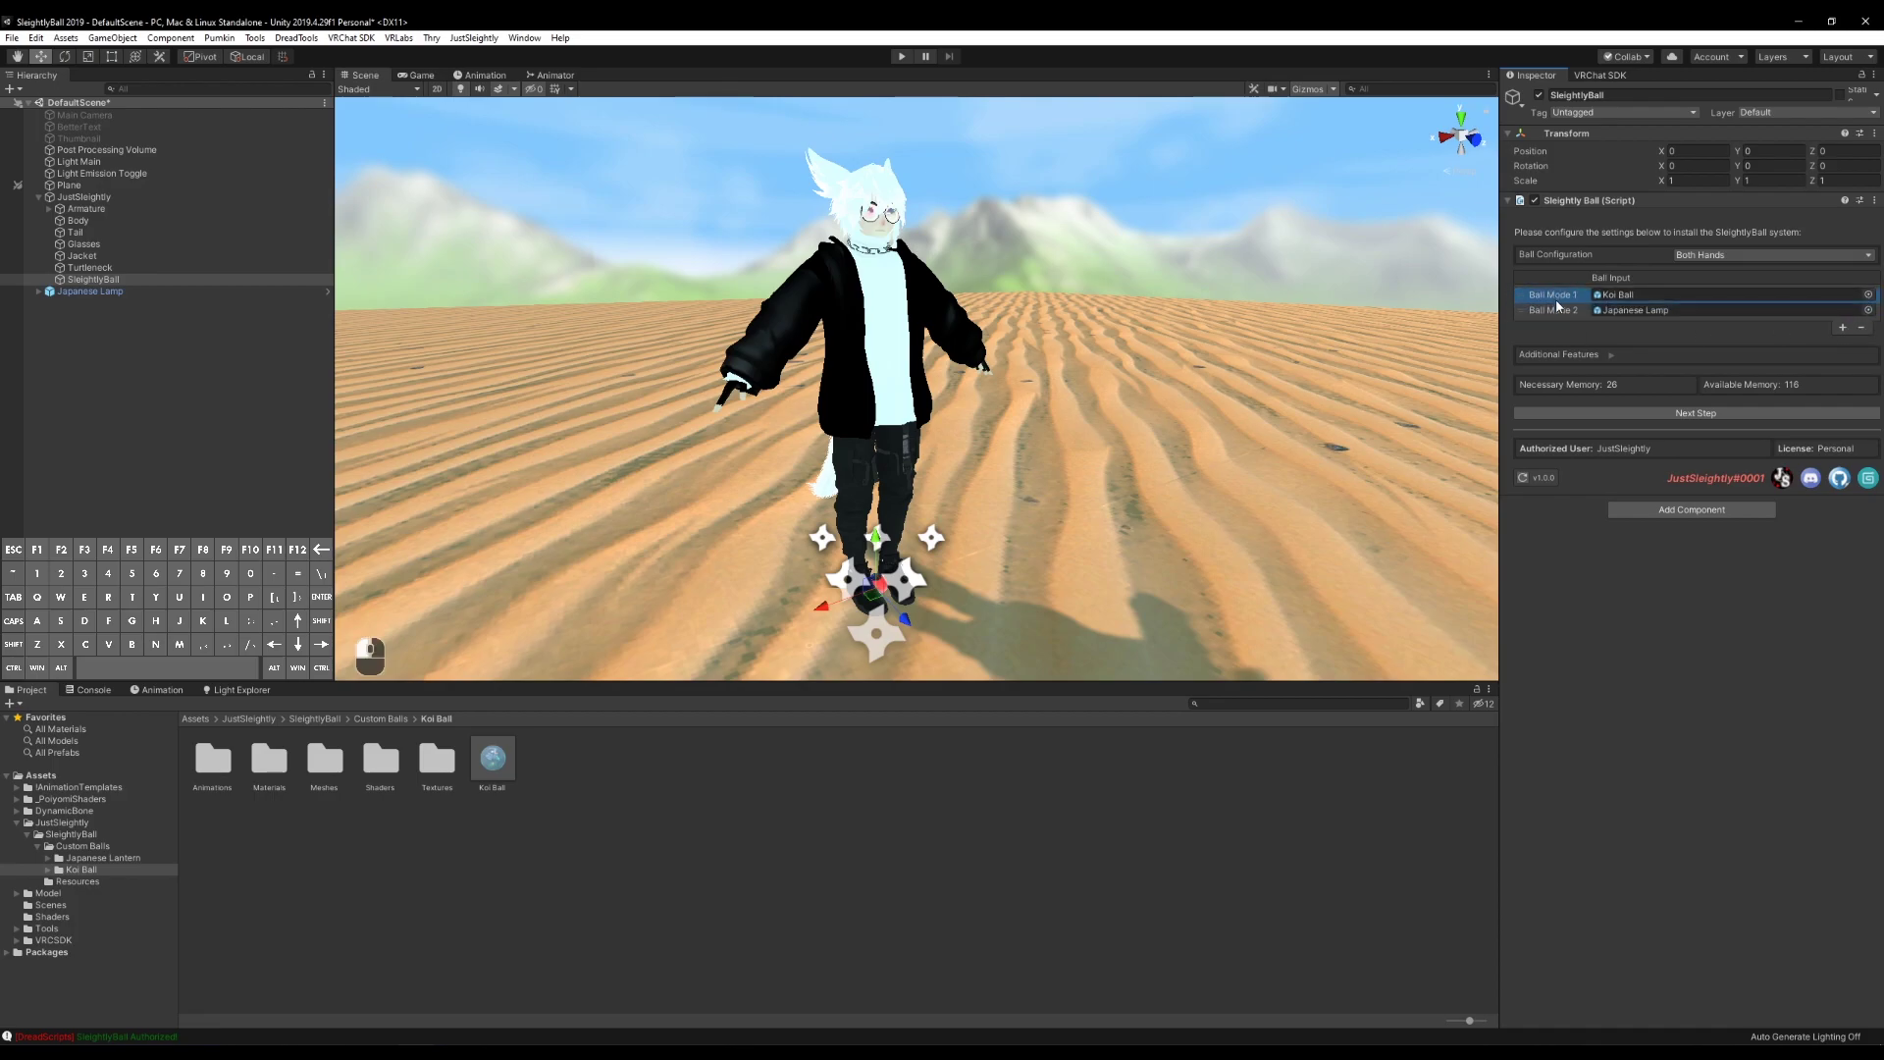
left_click(1560, 294)
Keep the Both Hands ball configuration and go to the next setup step
left_click(1742, 257)
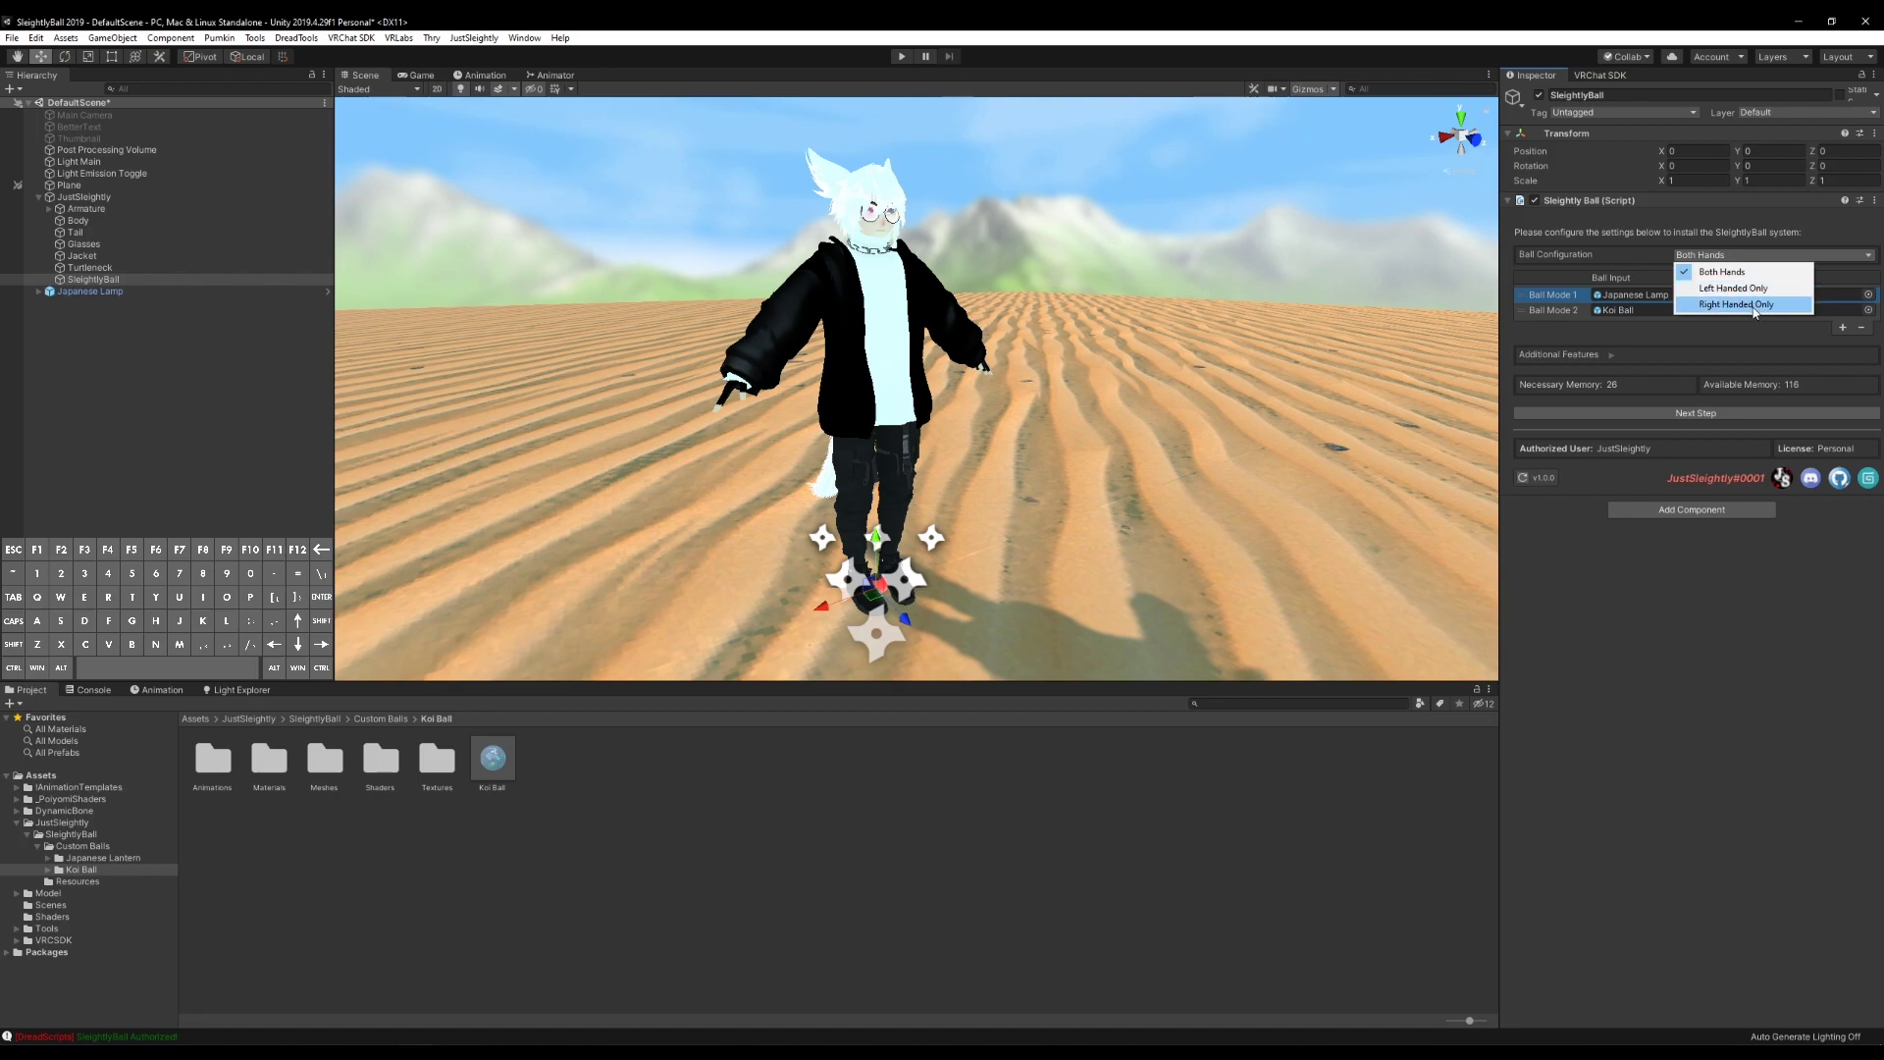
left_click(1845, 263)
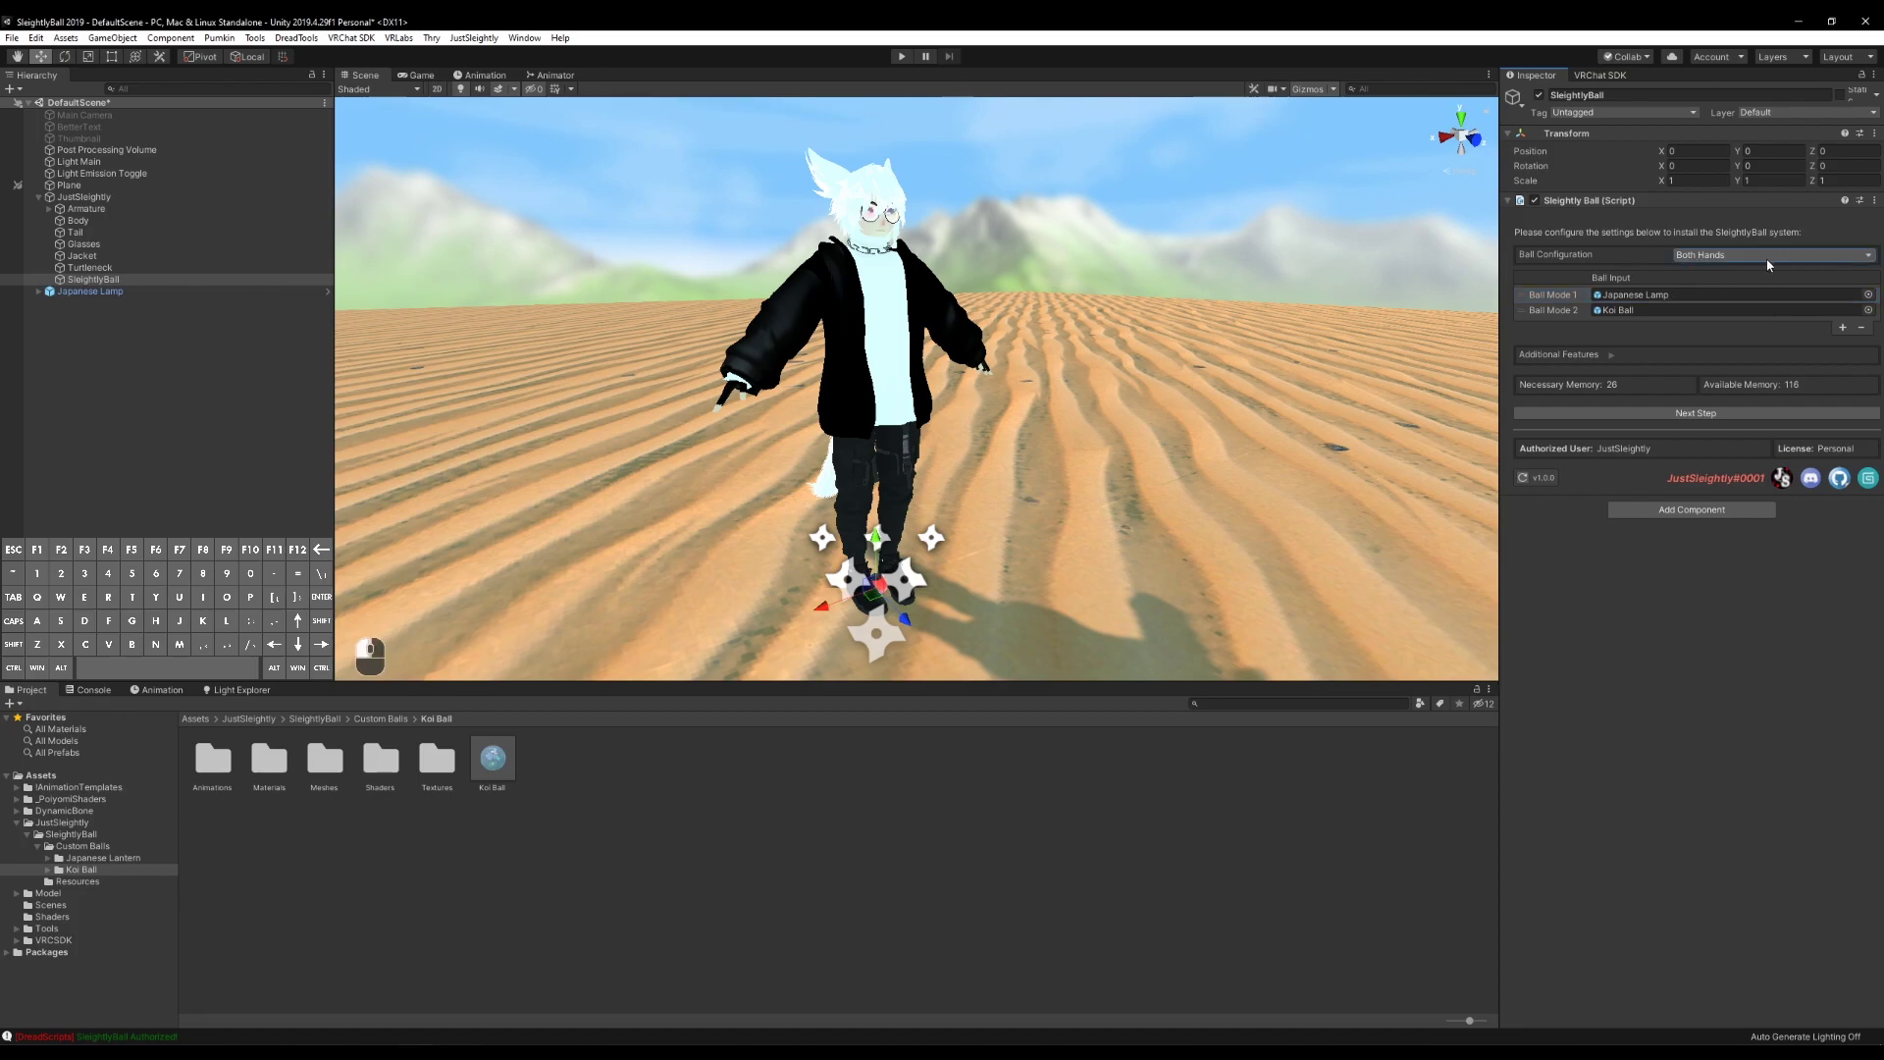
left_click(1685, 413)
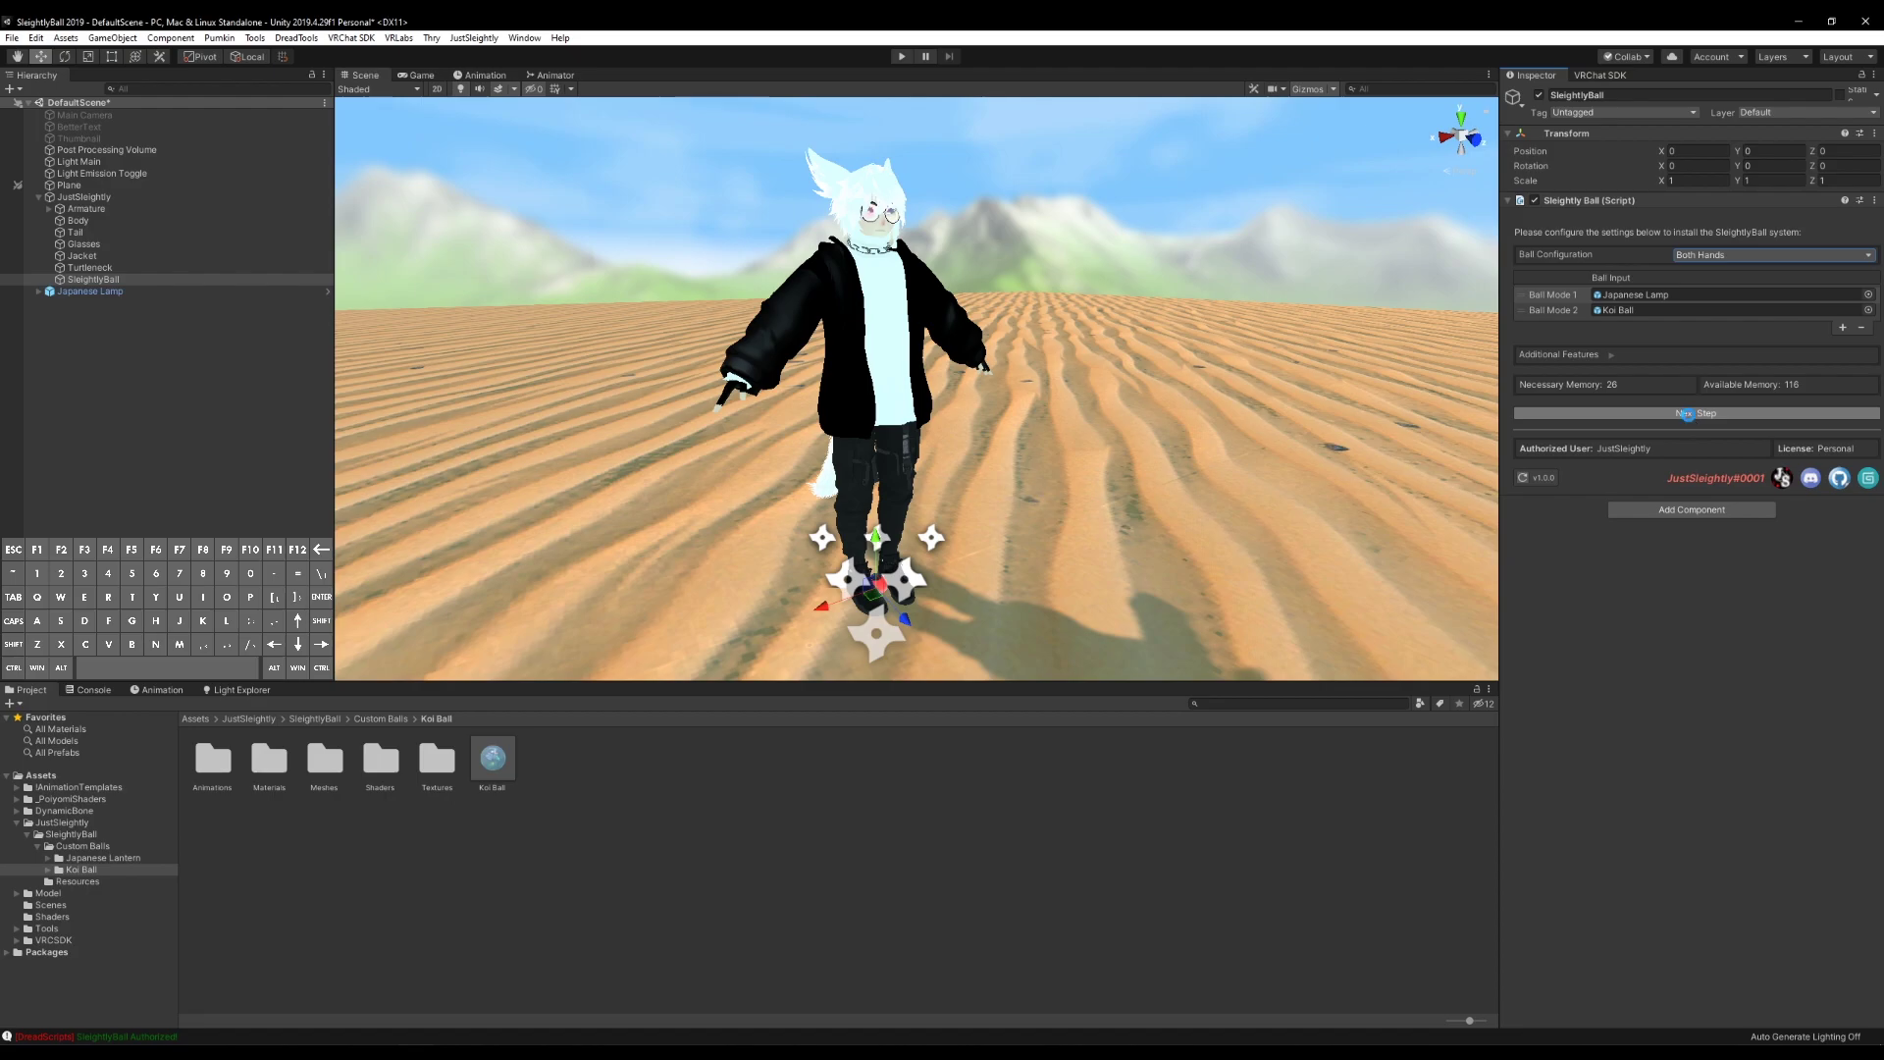
Advance to Anchor Positioning and enable hand anchor editing with the avatar's hands in view
left_click(1689, 414)
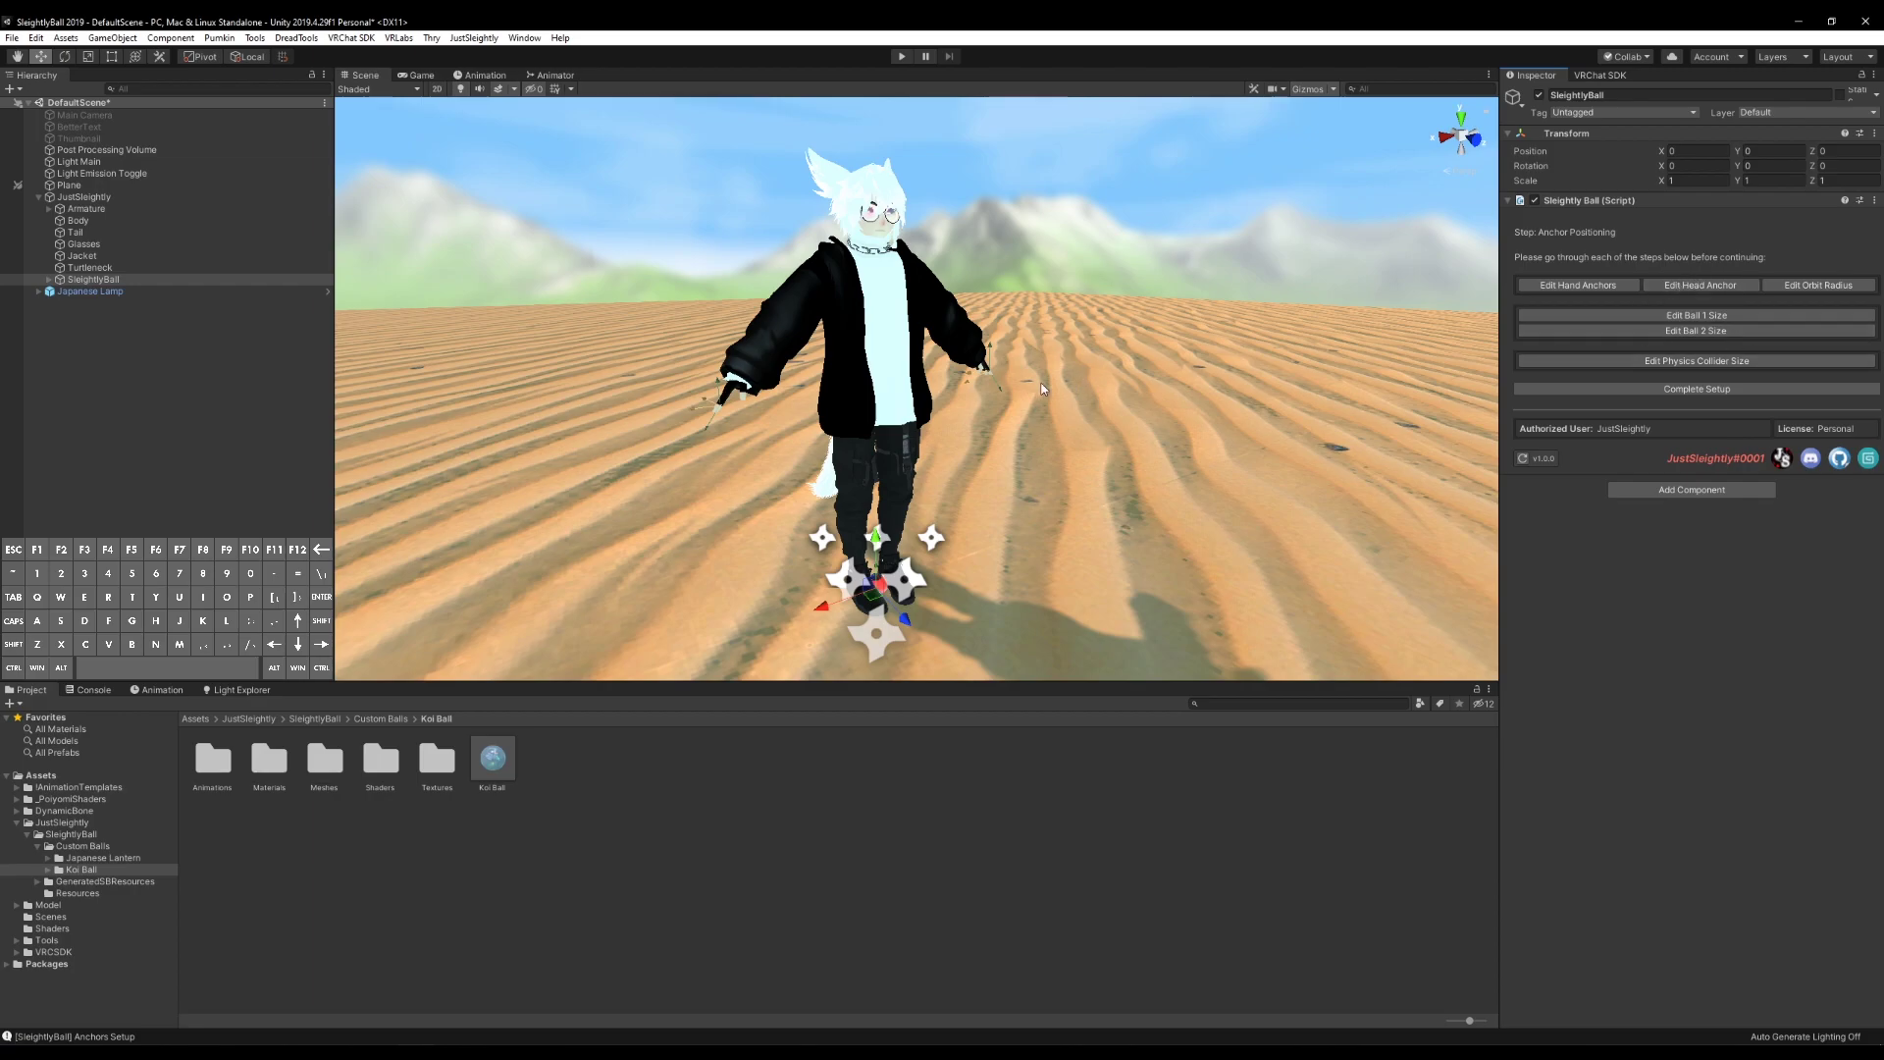
scroll(1026, 389, "down", 3)
mouse_move(1026, 389)
middle_mouse_down()
mouse_move(932, 422)
mouse_move(1021, 417)
middle_mouse_up()
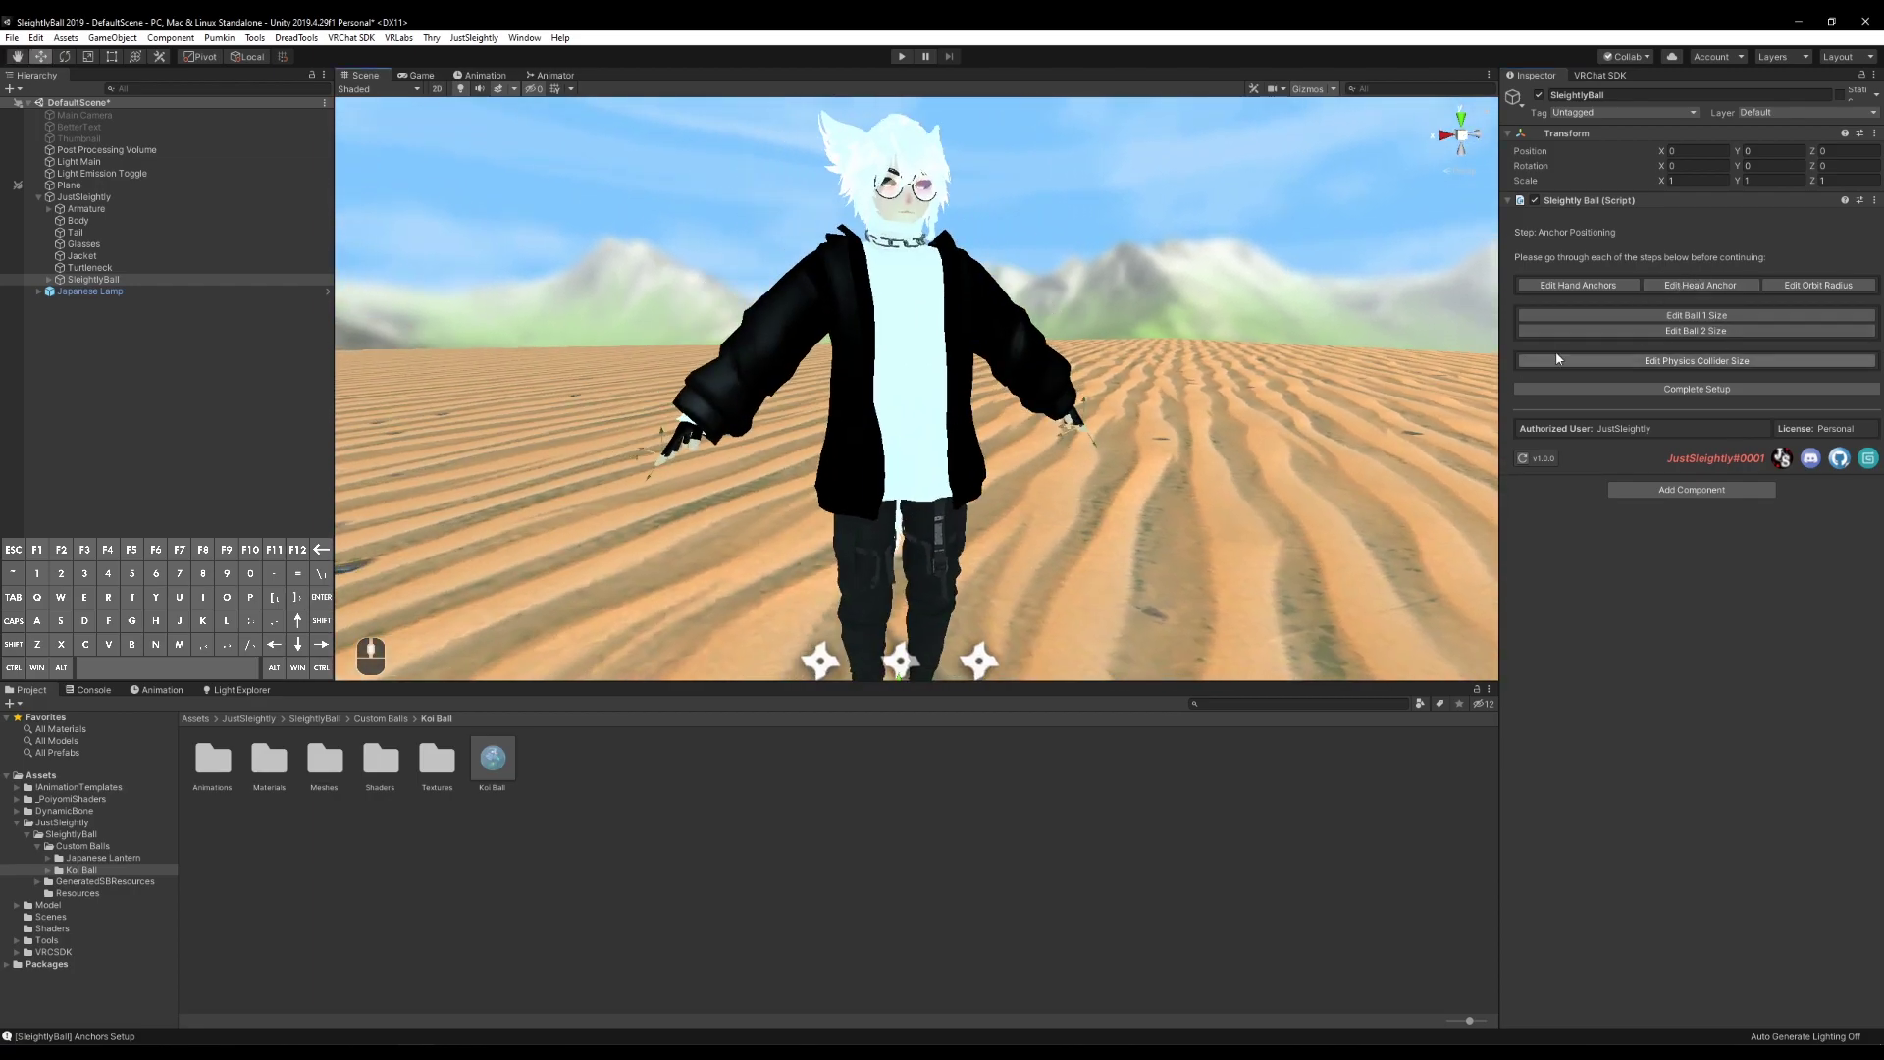
left_click(1570, 284)
left_click_drag(1138, 393, 1099, 374, "alt")
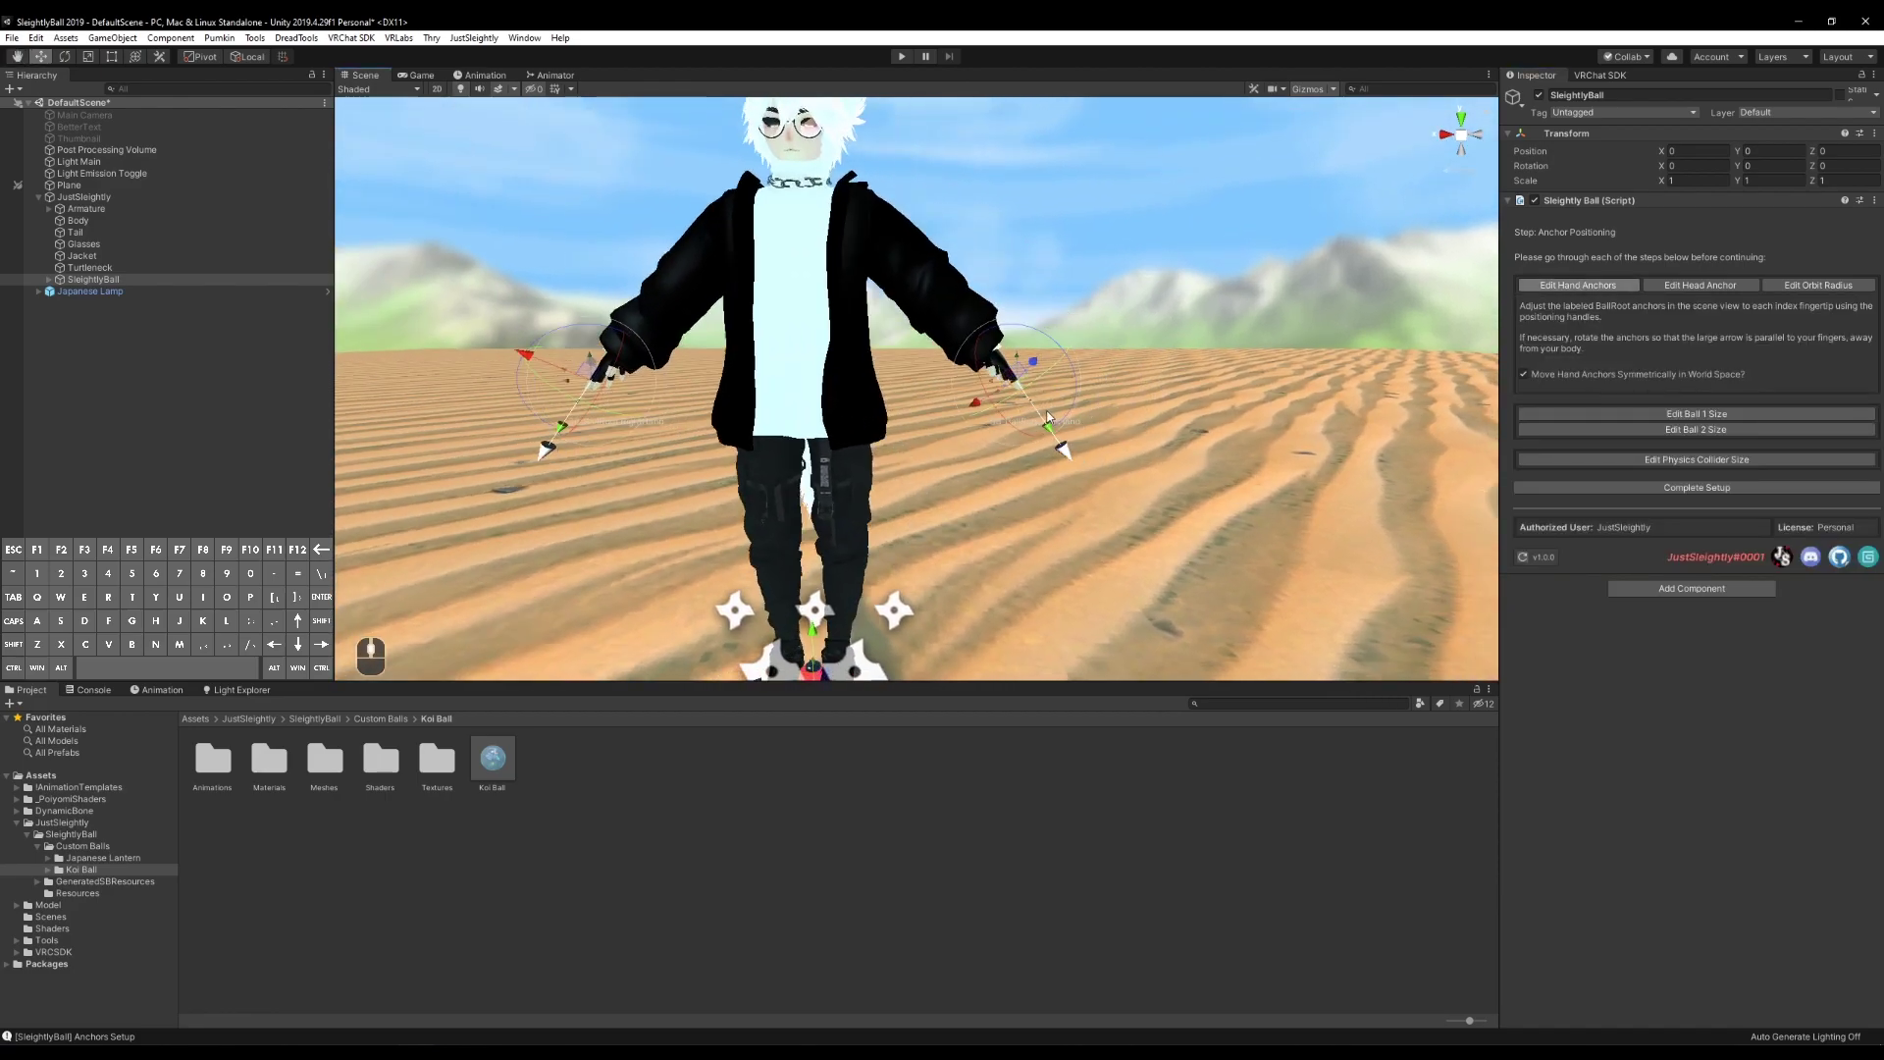
scroll(1046, 410, "up", 6)
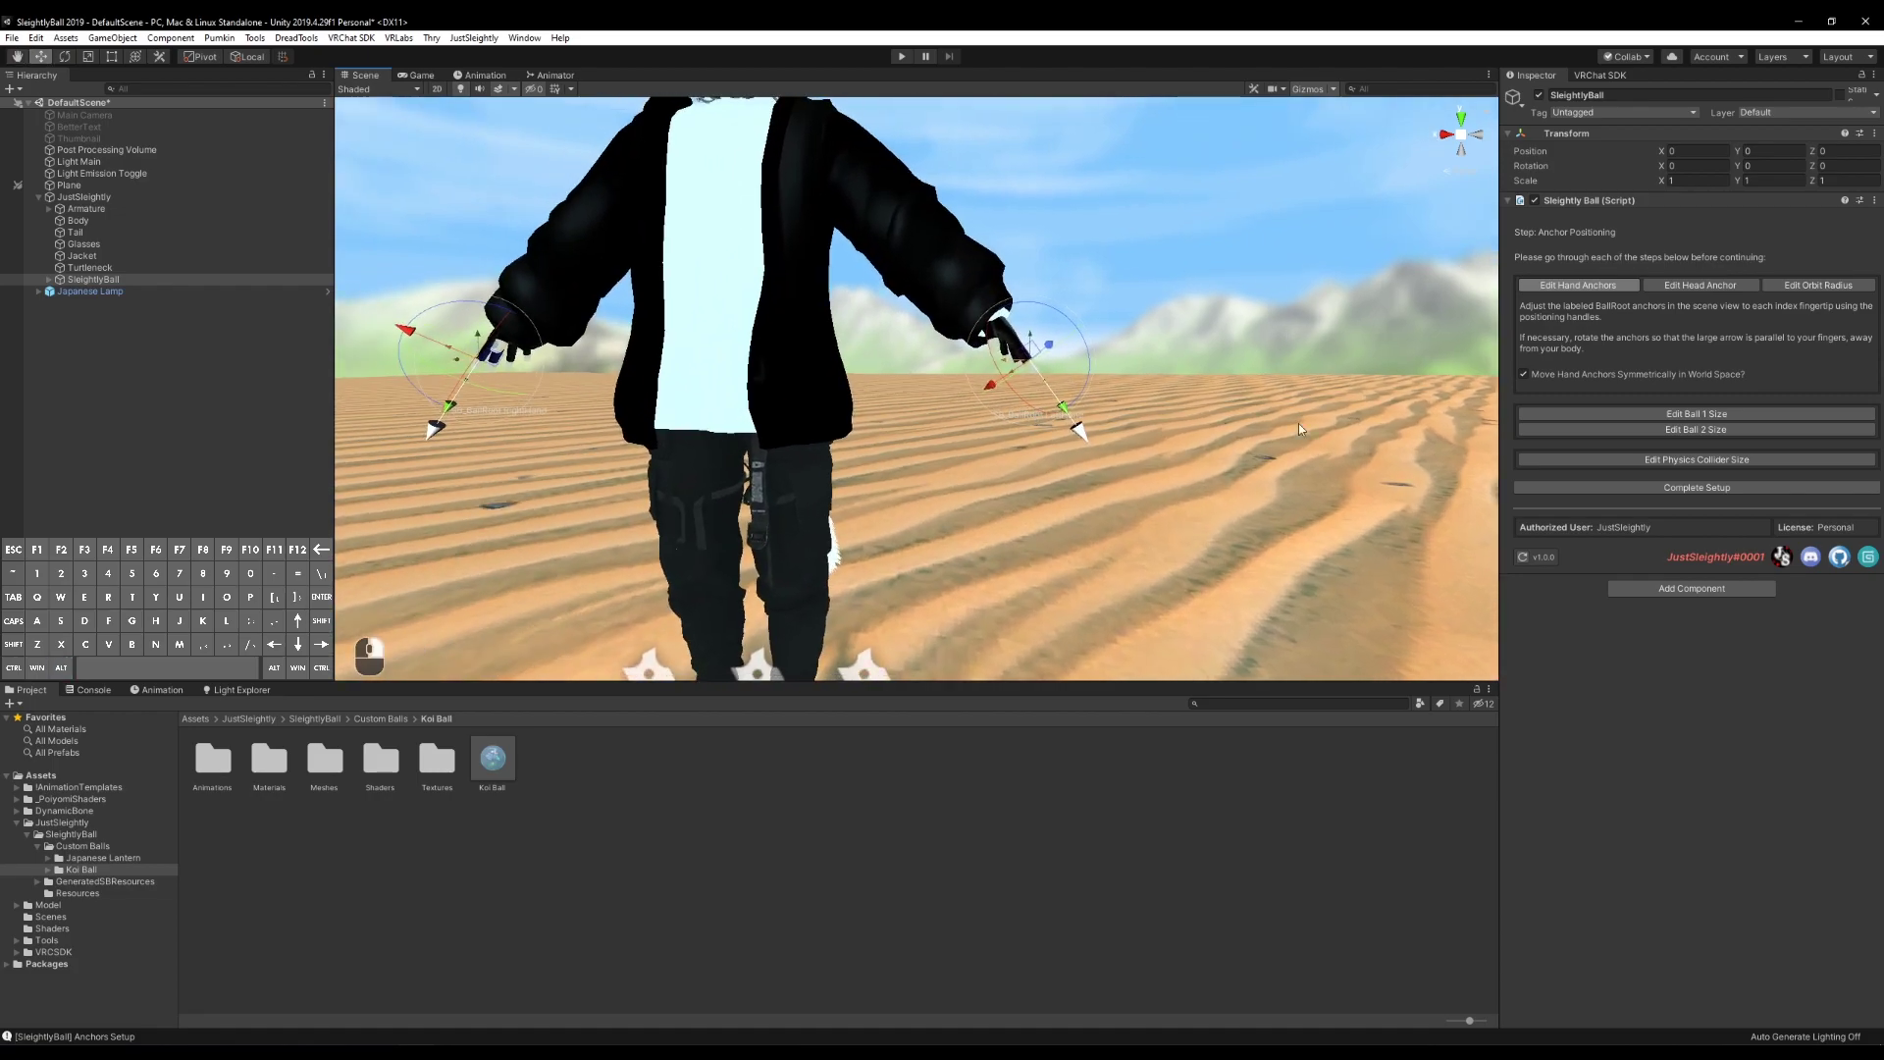
Move both hand anchors down to the fingertips, then fine-tune the right hand anchor
left_click(1701, 416)
mouse_move(1042, 414)
right_mouse_down("alt")
mouse_move(999, 422)
mouse_move(1075, 422)
right_mouse_up("alt")
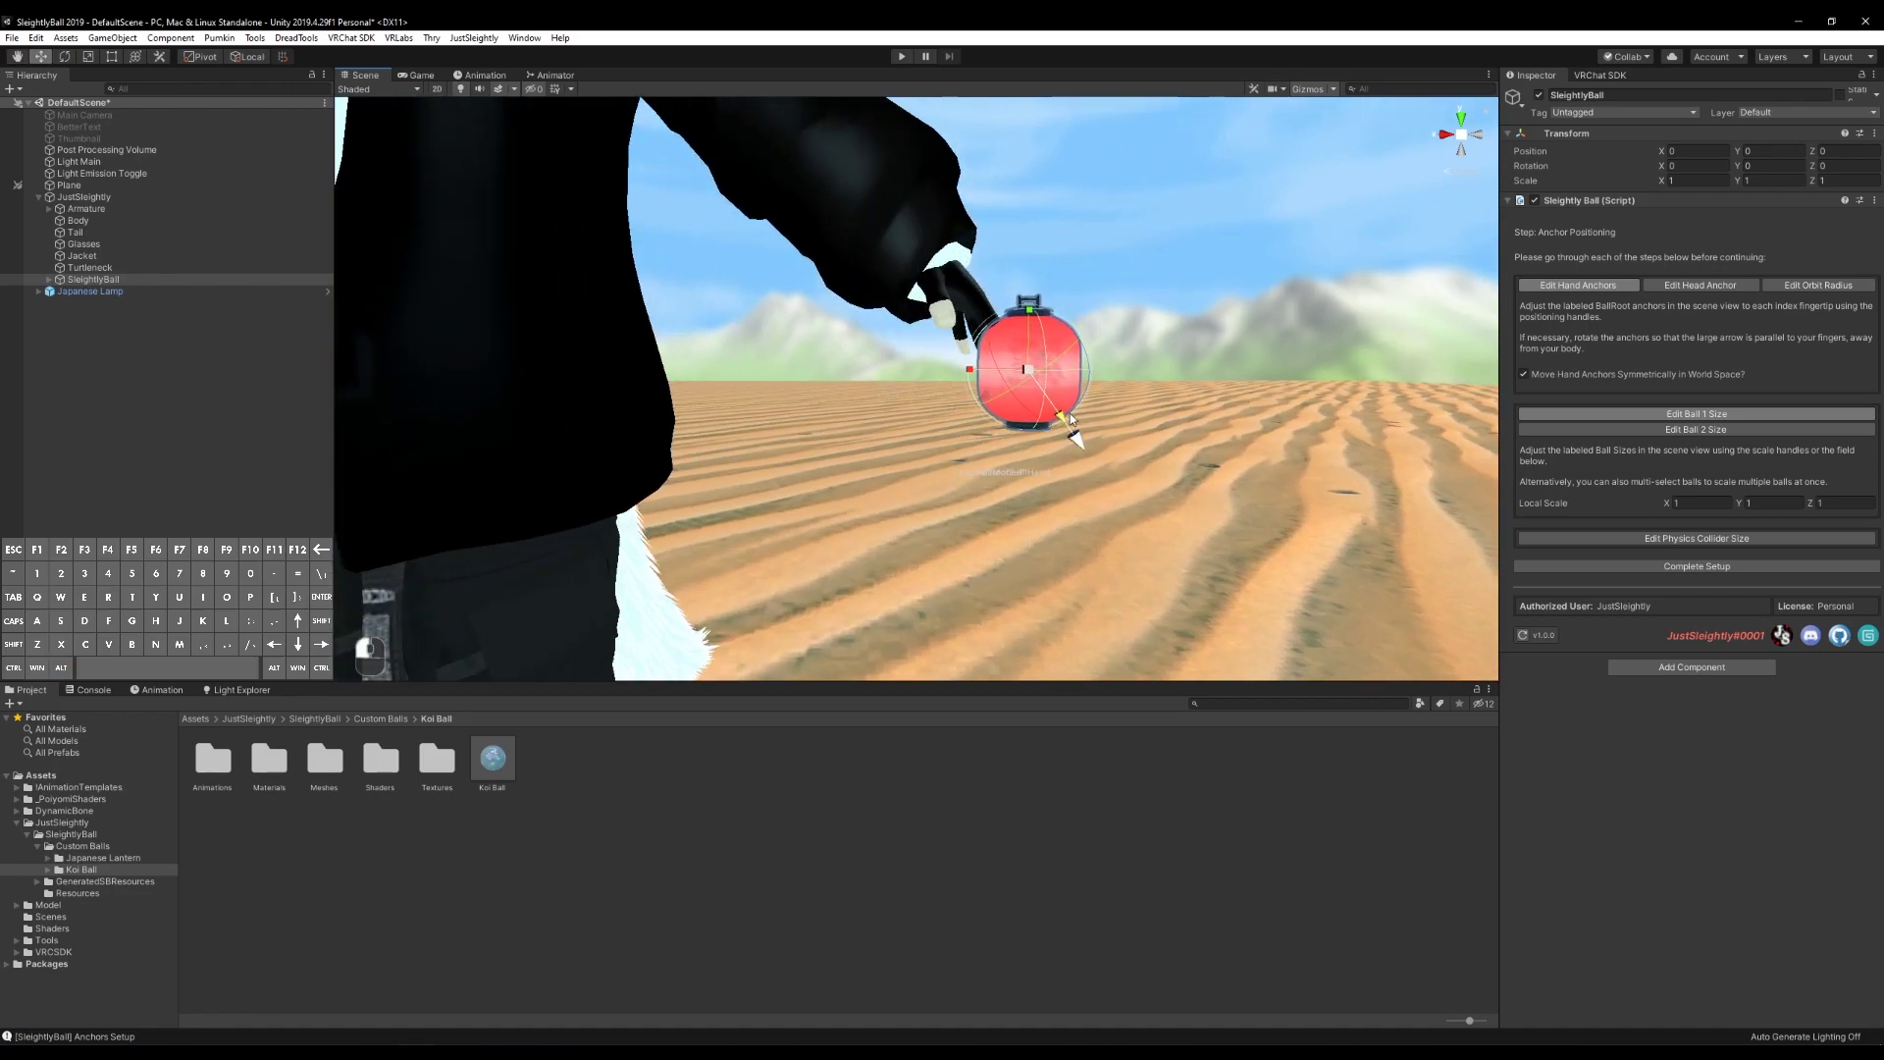
key("f")
scroll(1080, 457, "up", 3)
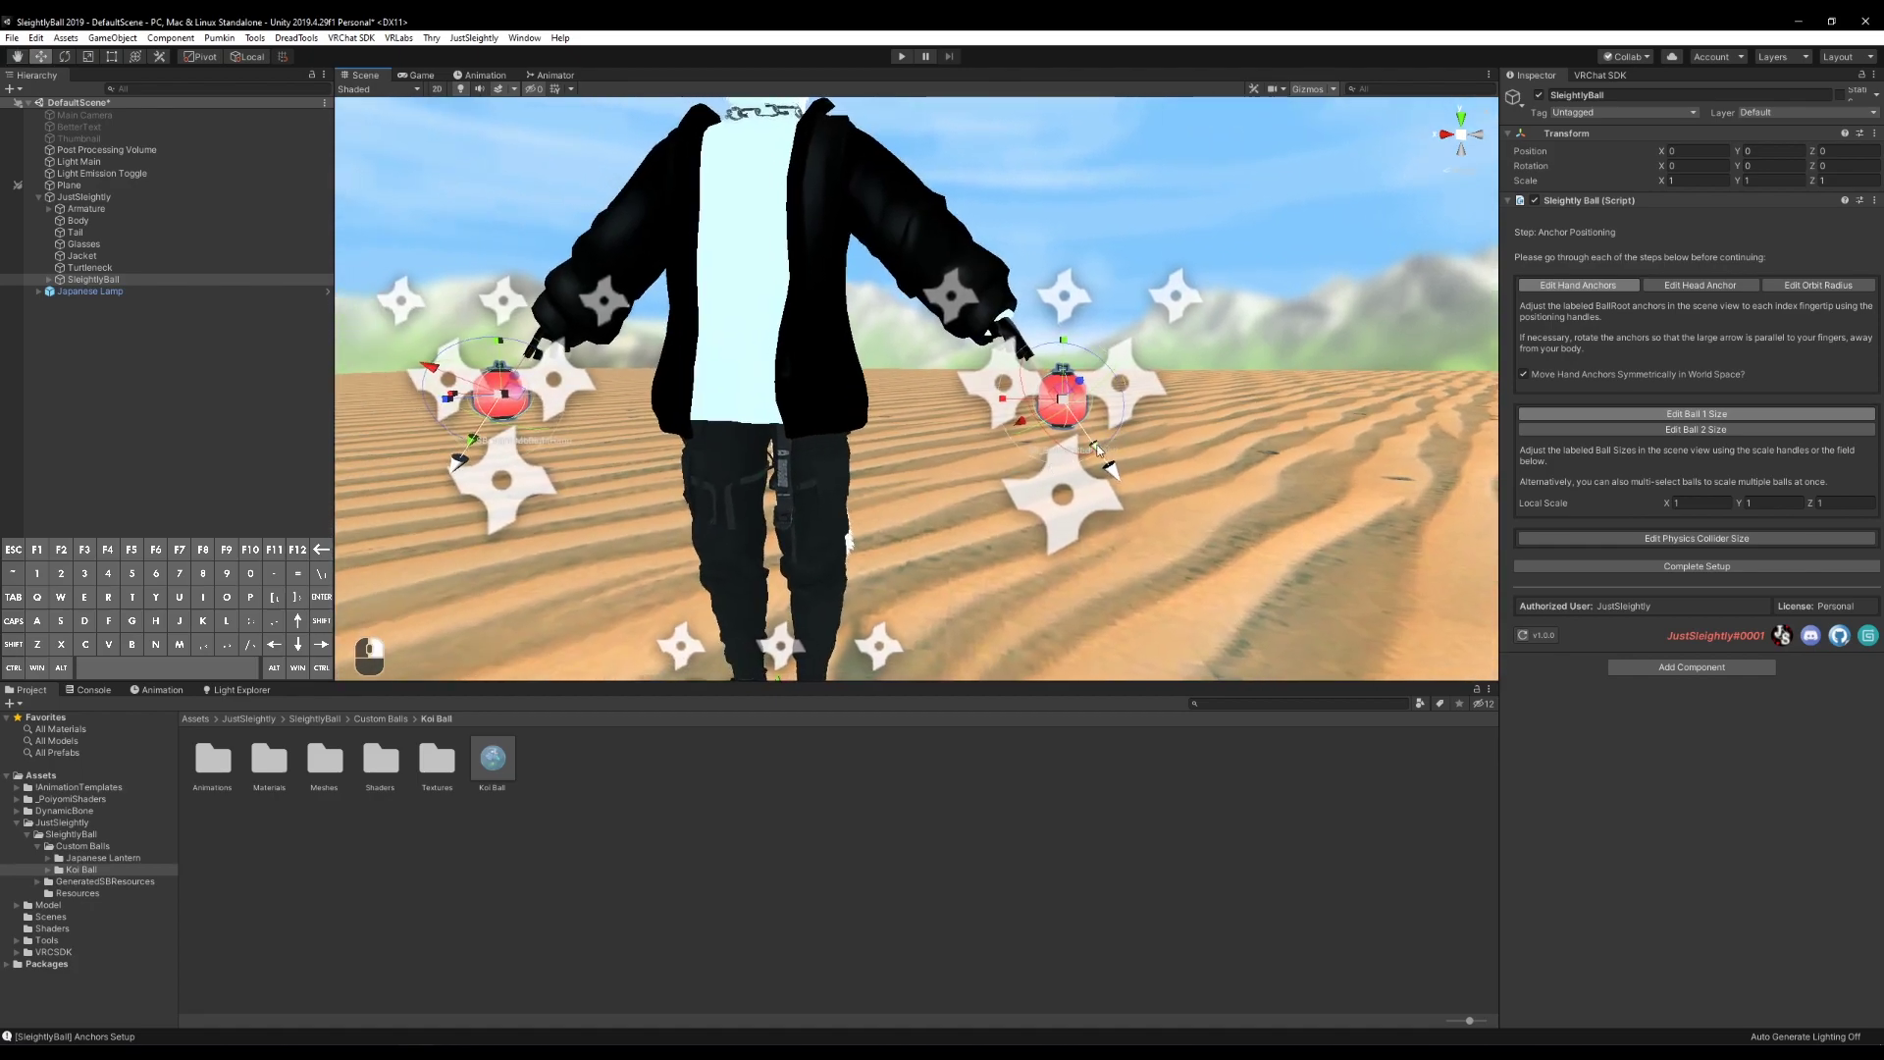
mouse_move(1098, 447)
left_mouse_down()
mouse_move(1132, 493)
mouse_move(1092, 454)
left_mouse_up()
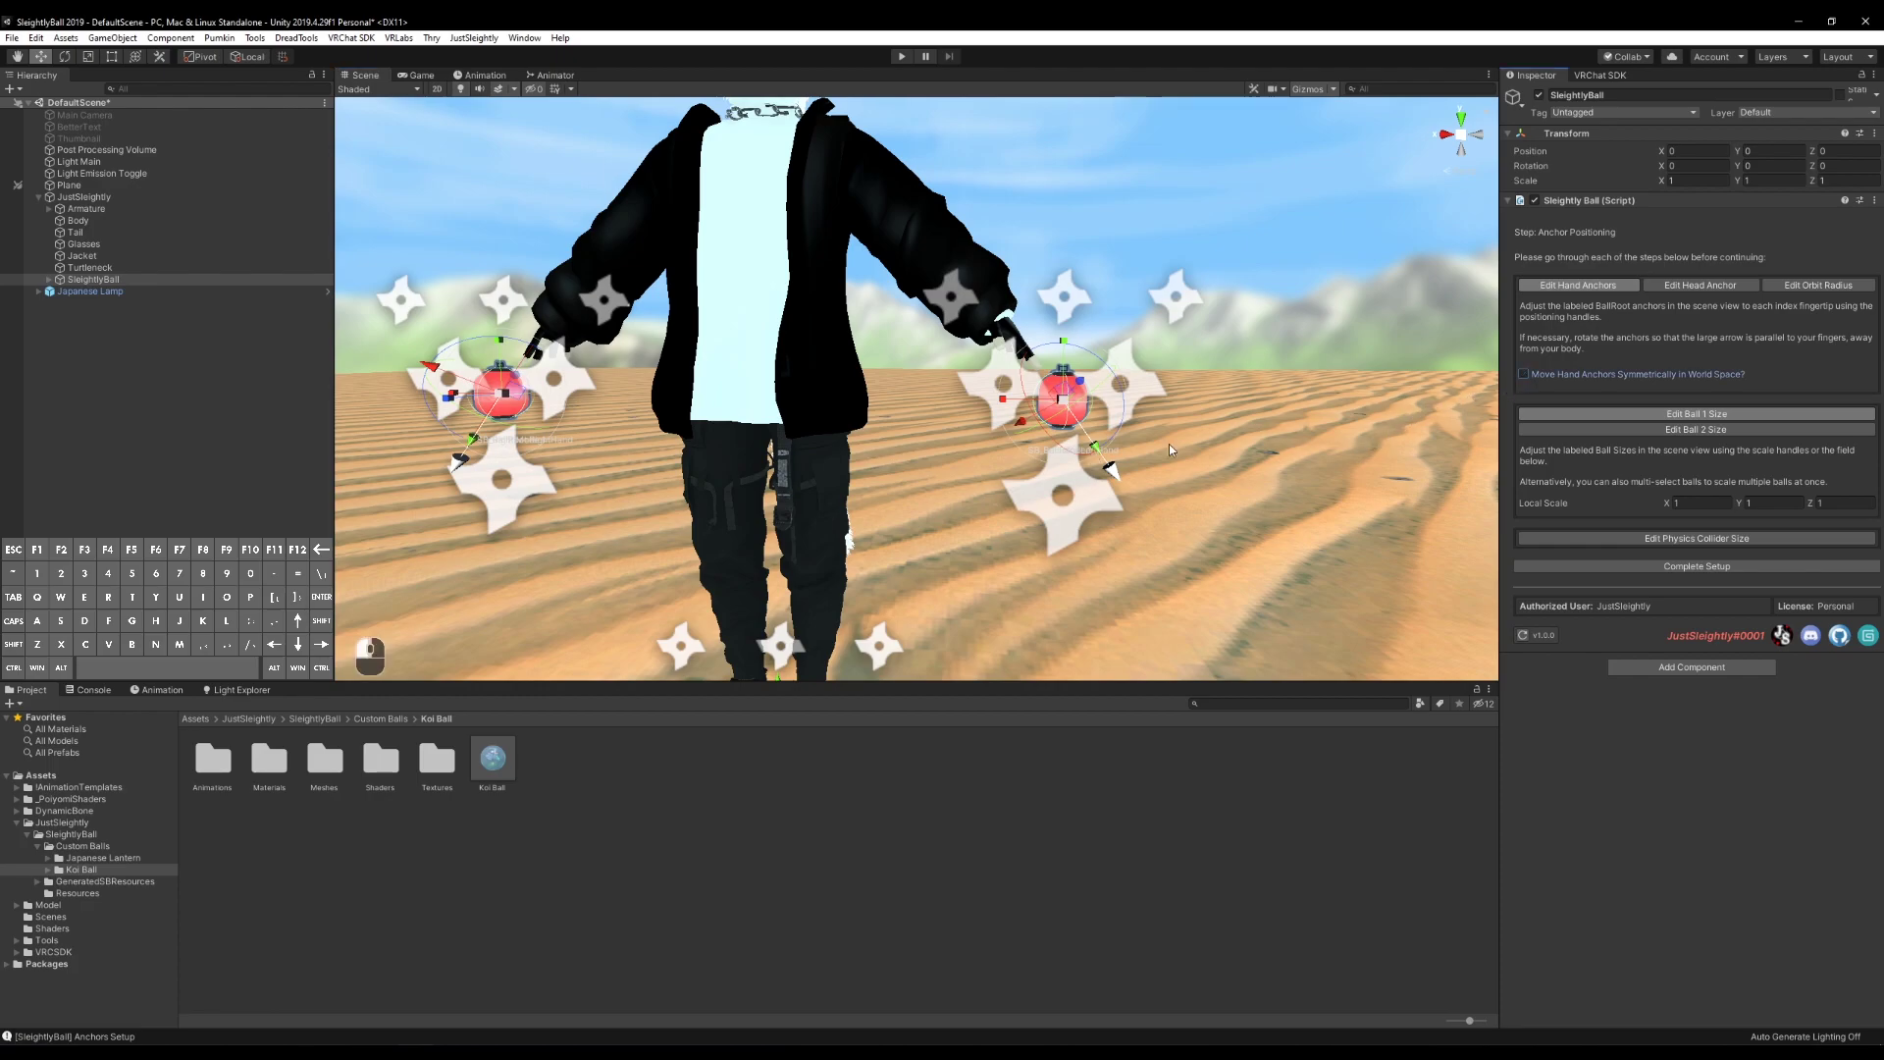
mouse_move(1091, 449)
left_mouse_down()
mouse_move(1163, 526)
mouse_move(1030, 422)
mouse_move(1062, 440)
left_mouse_up()
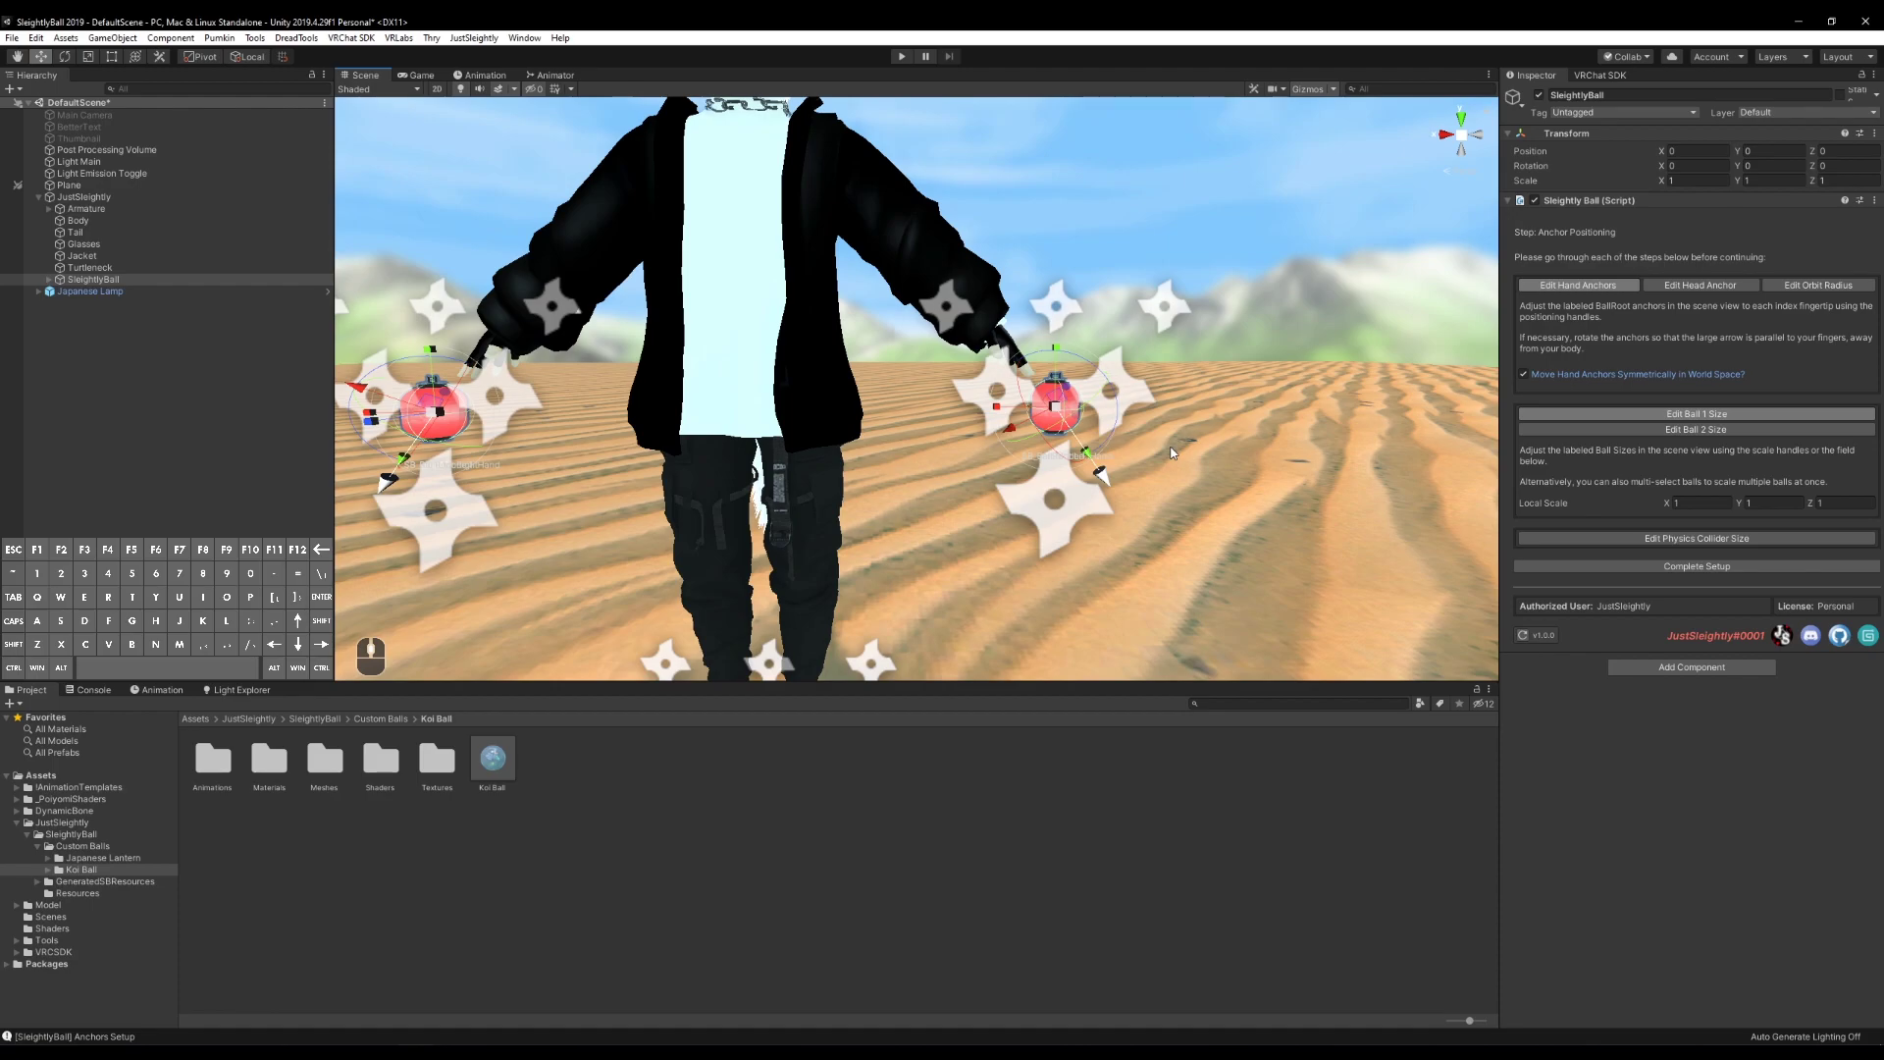
scroll(1199, 446, "down", 5)
left_click_drag(1199, 445, 1185, 435, "alt")
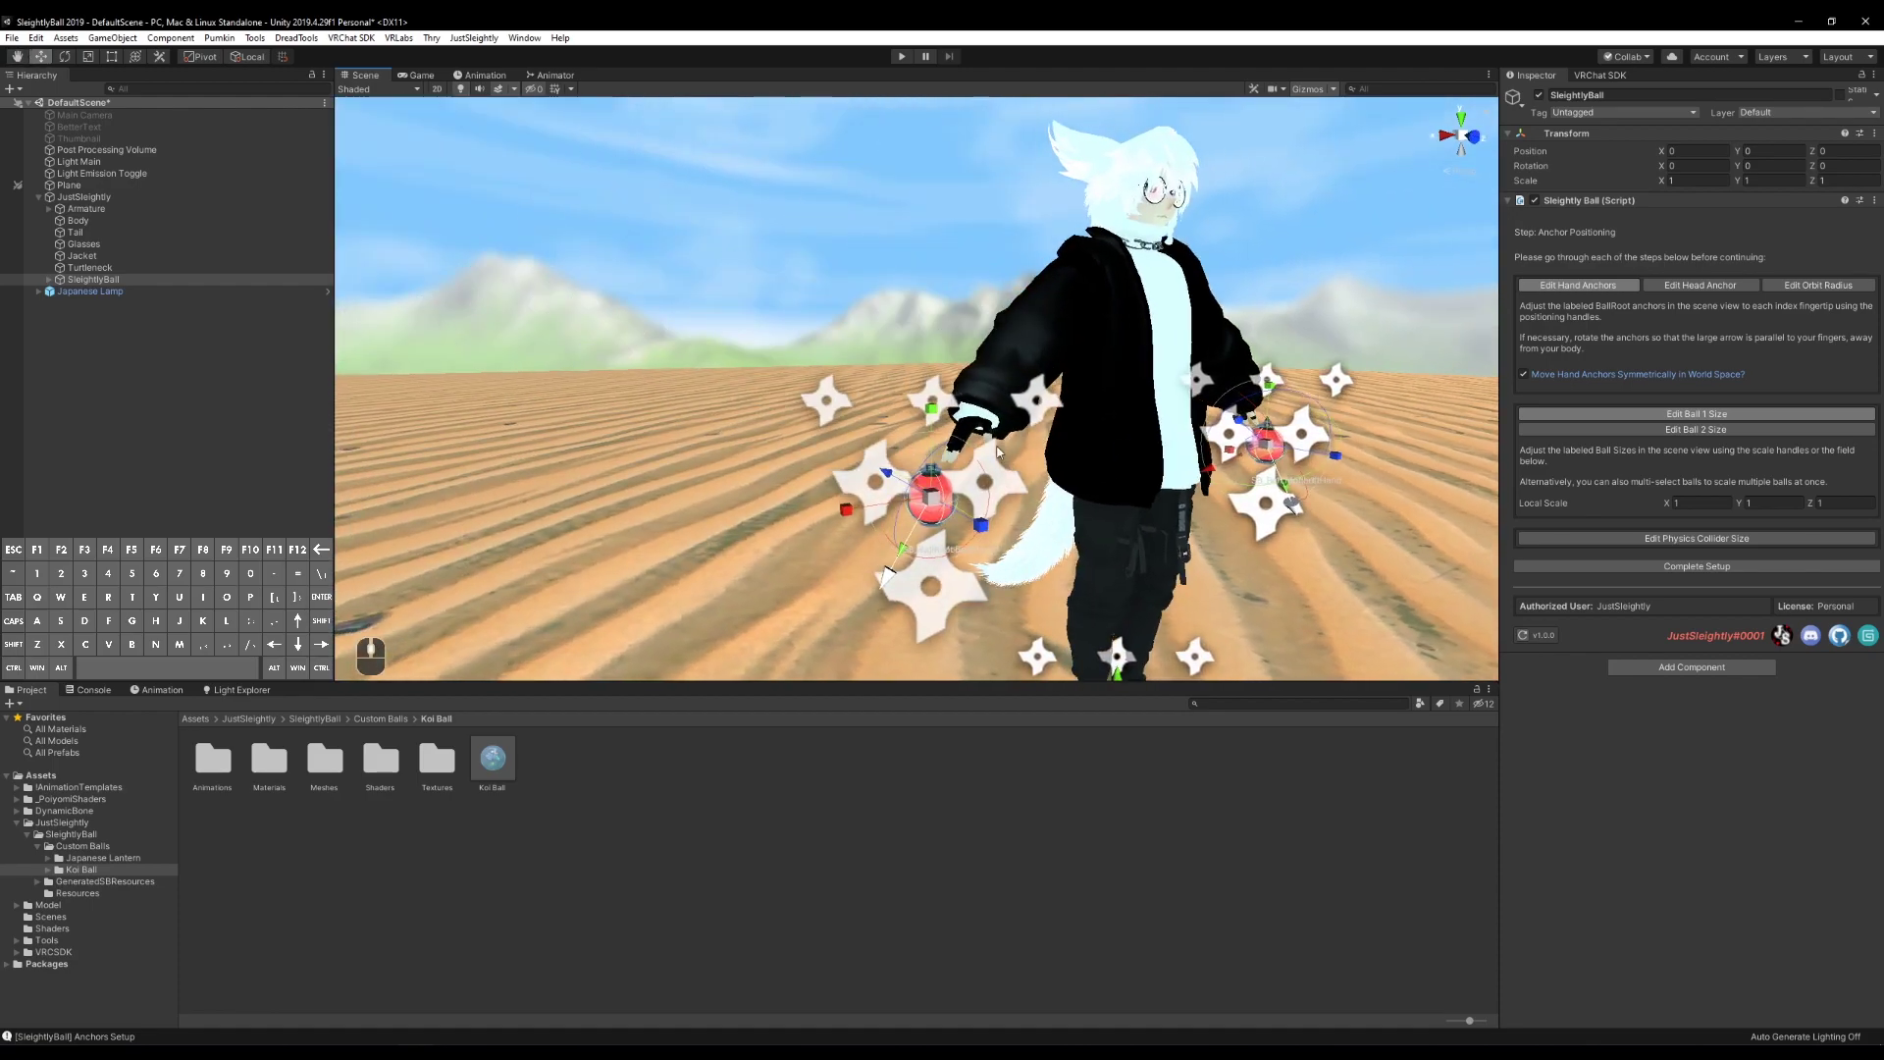
left_click(1658, 293)
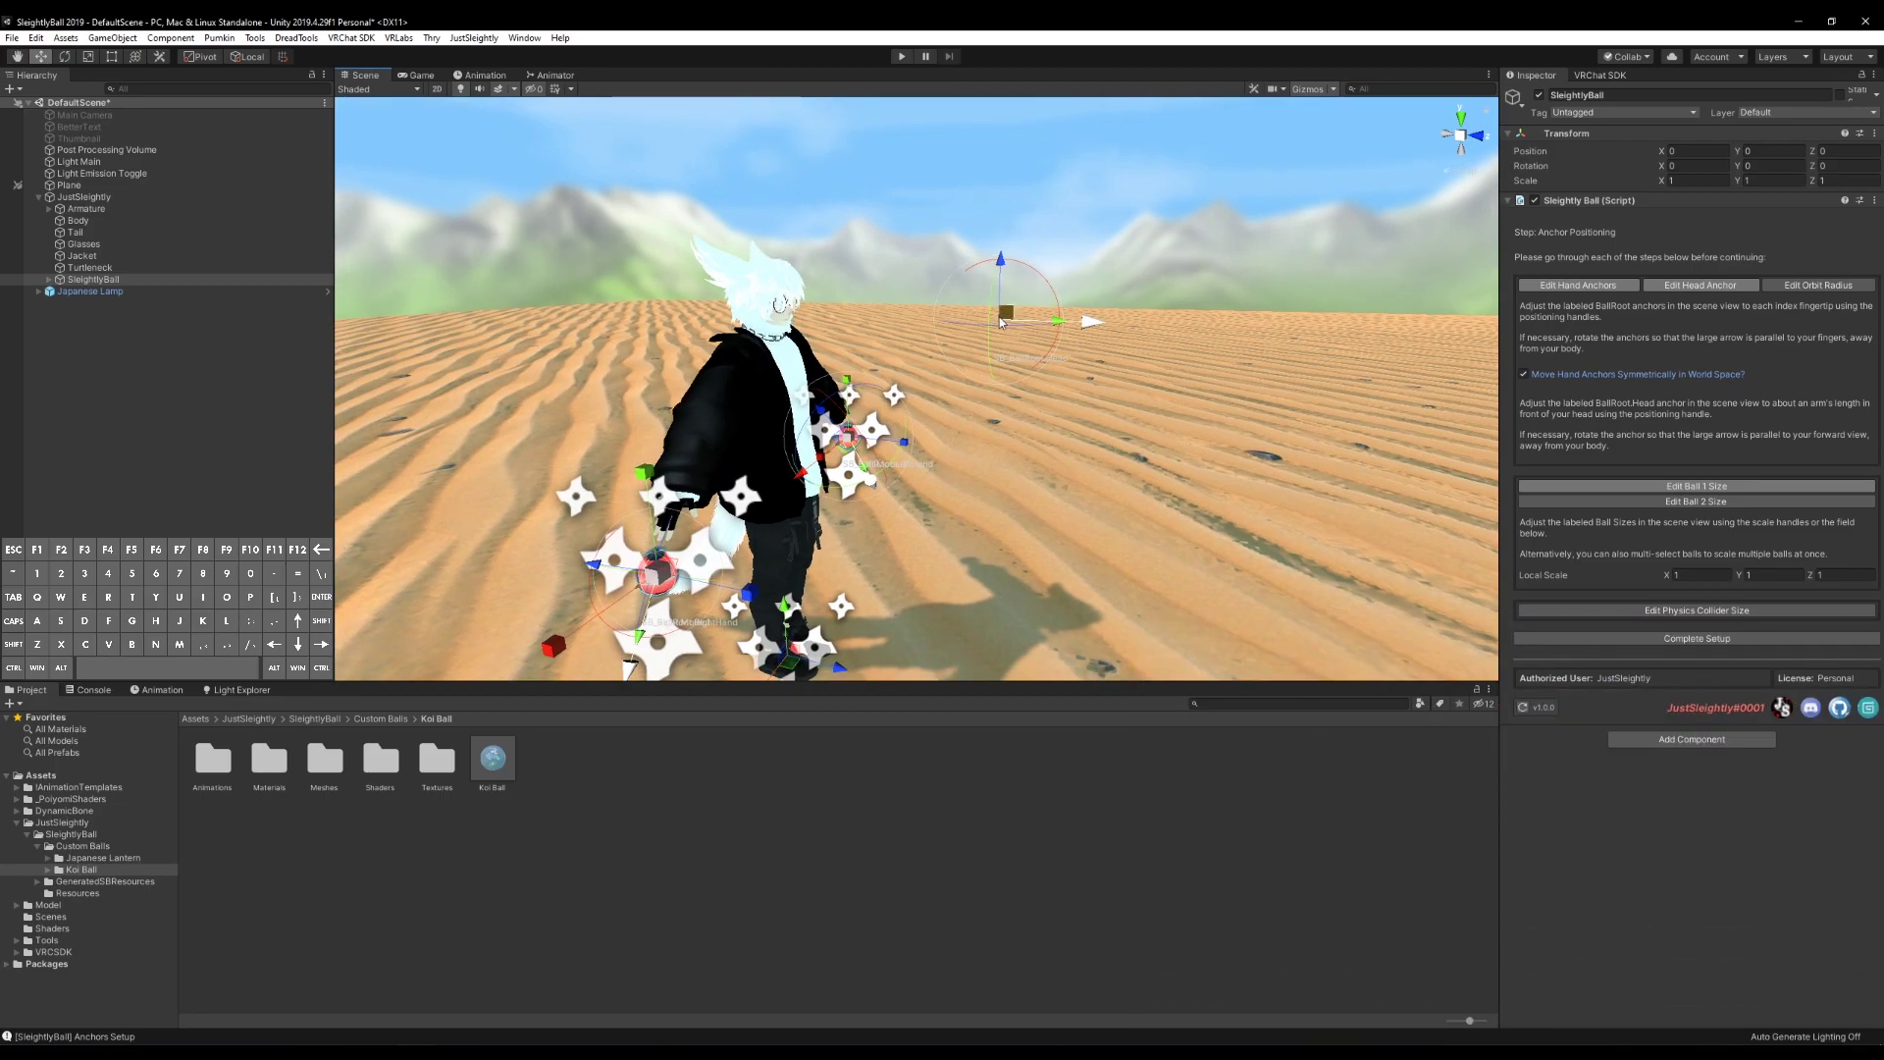
mouse_move(1021, 326)
right_mouse_down()
mouse_move(1005, 368)
mouse_move(1023, 320)
right_mouse_up()
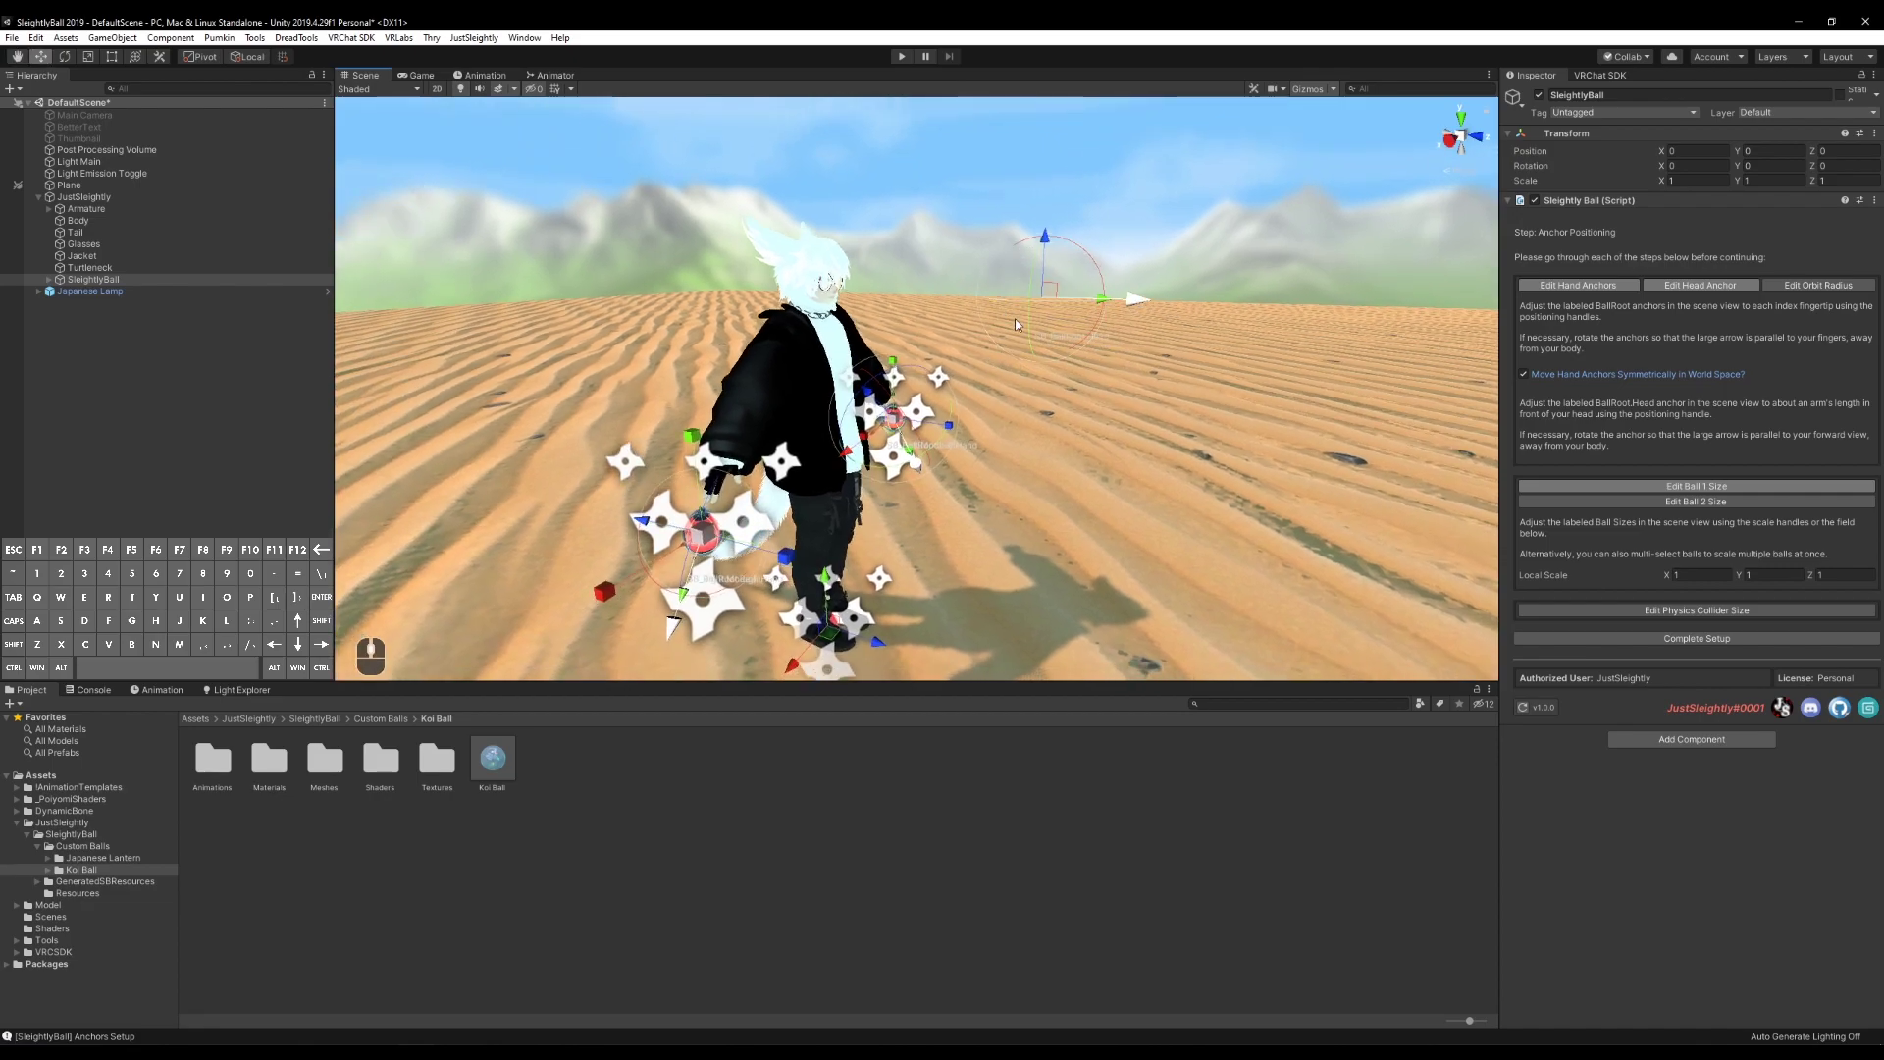
left_click(1567, 286)
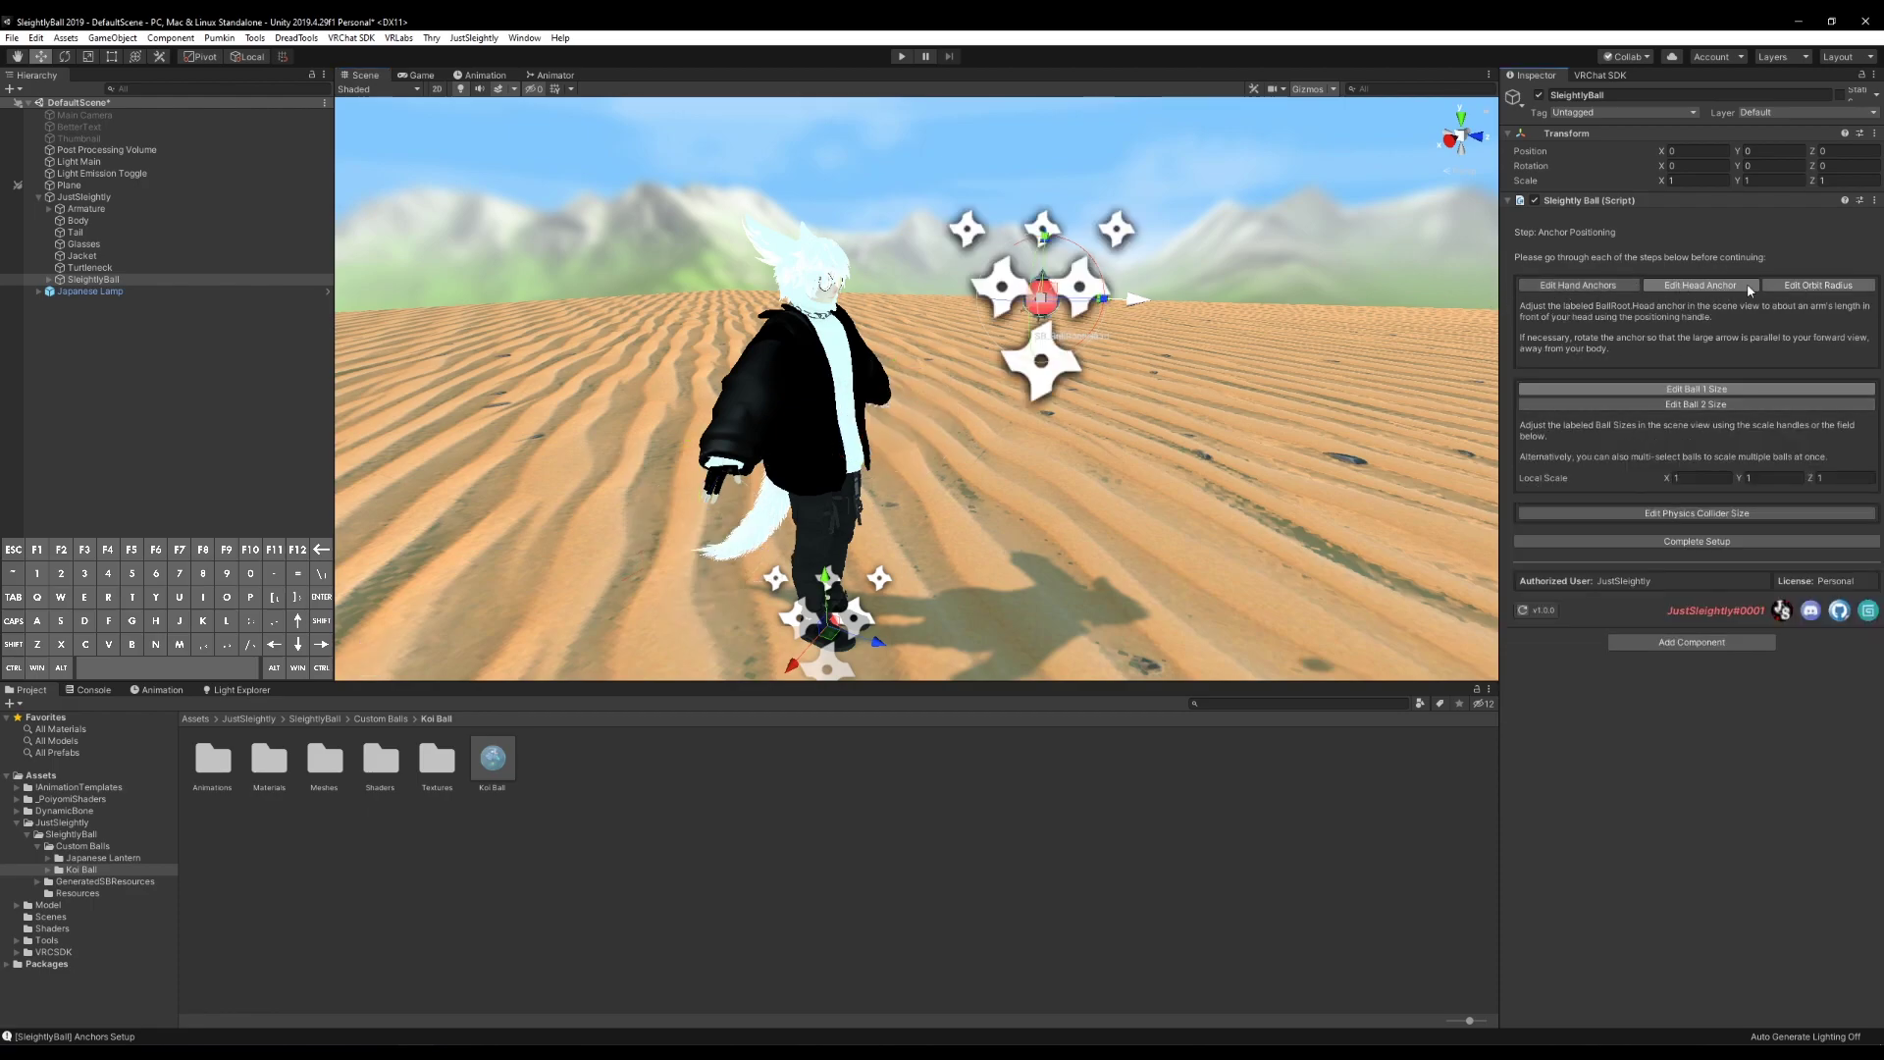
left_click(1611, 286)
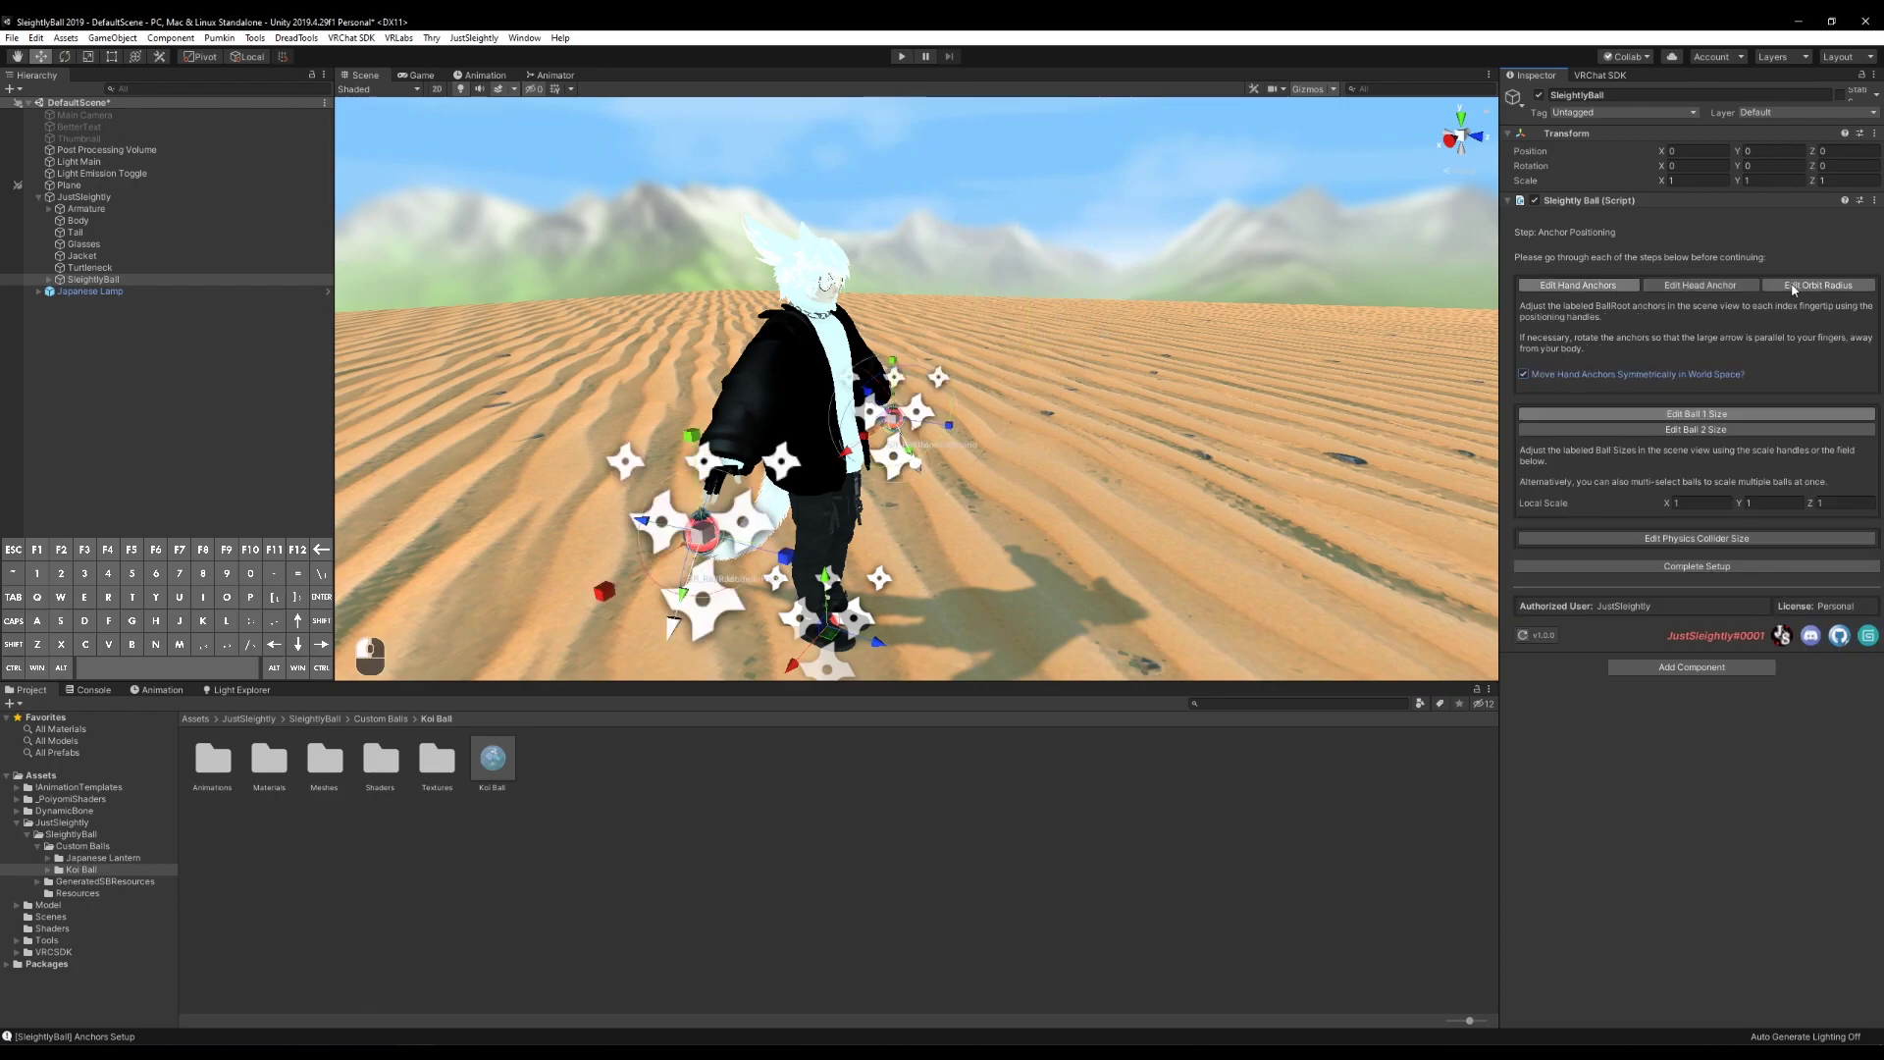
left_click(1736, 289)
right_click_drag(991, 393, 1285, 363)
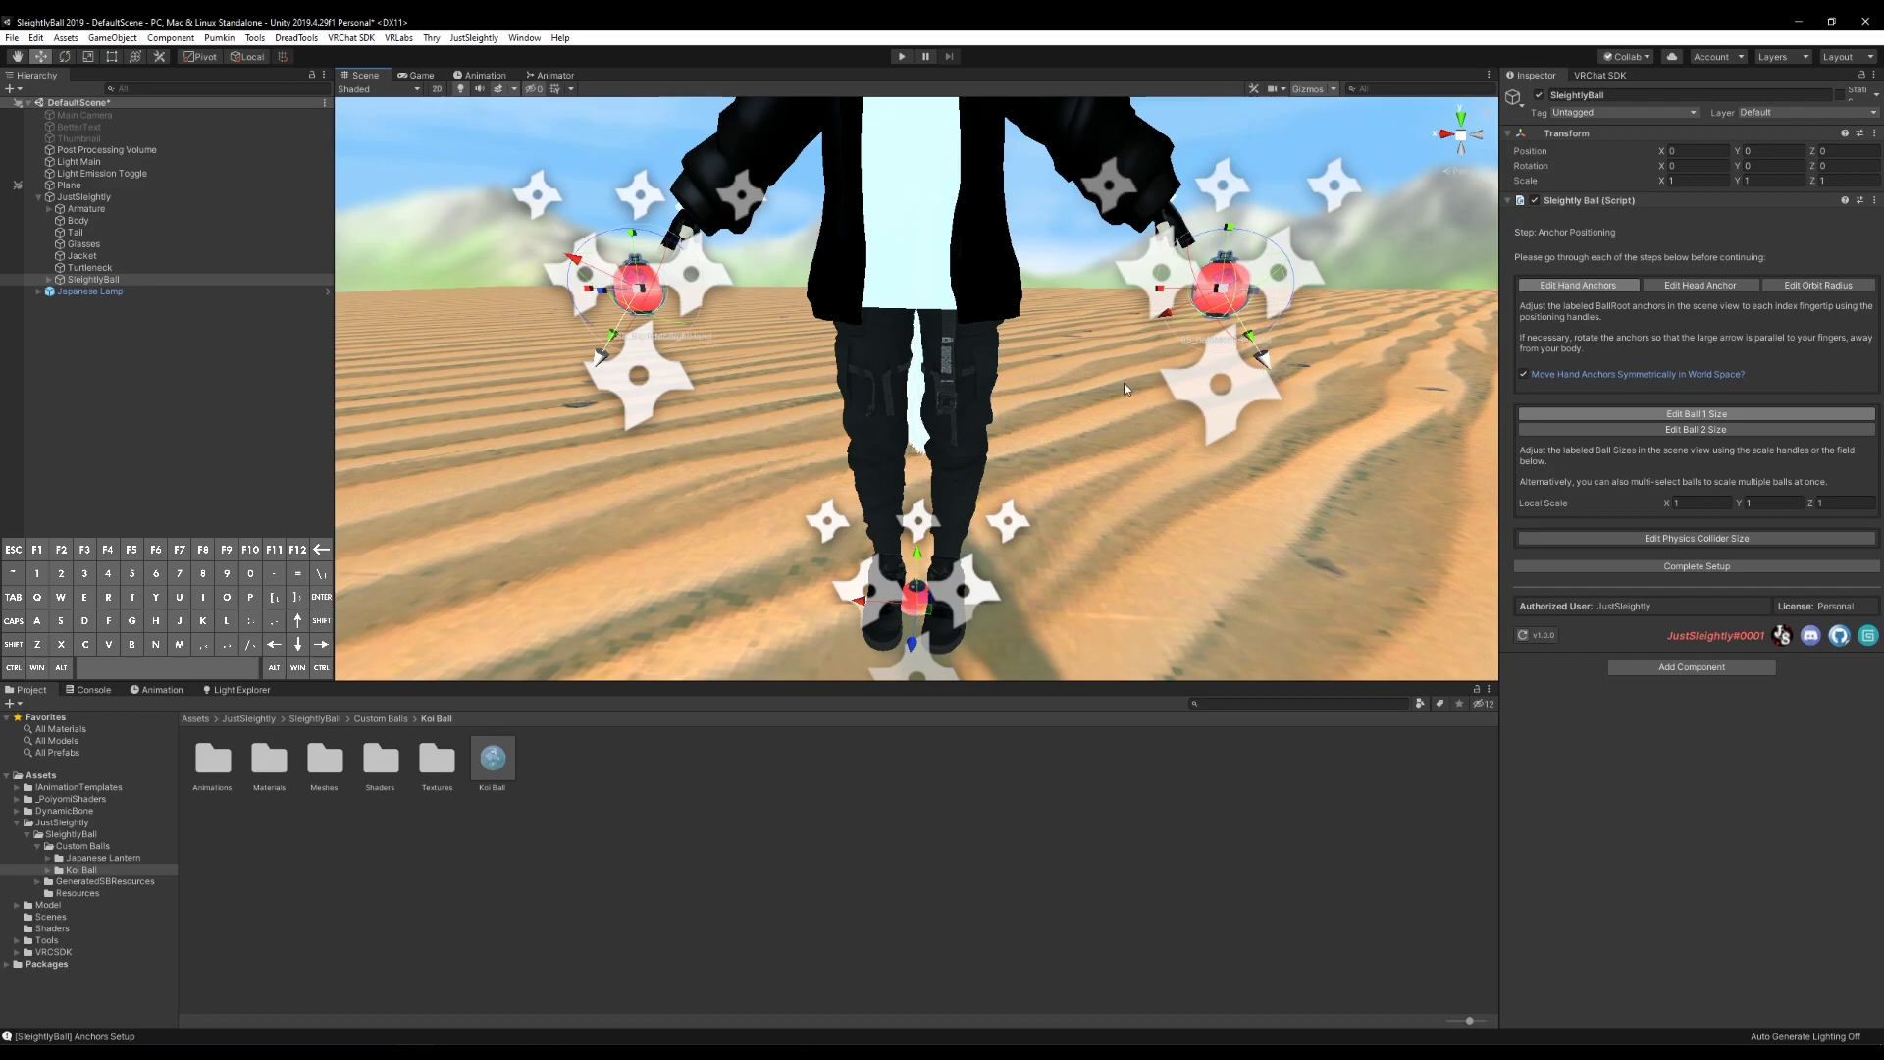
scroll(1122, 390, "down", 3)
left_click_drag(1020, 394, 1123, 394, "alt")
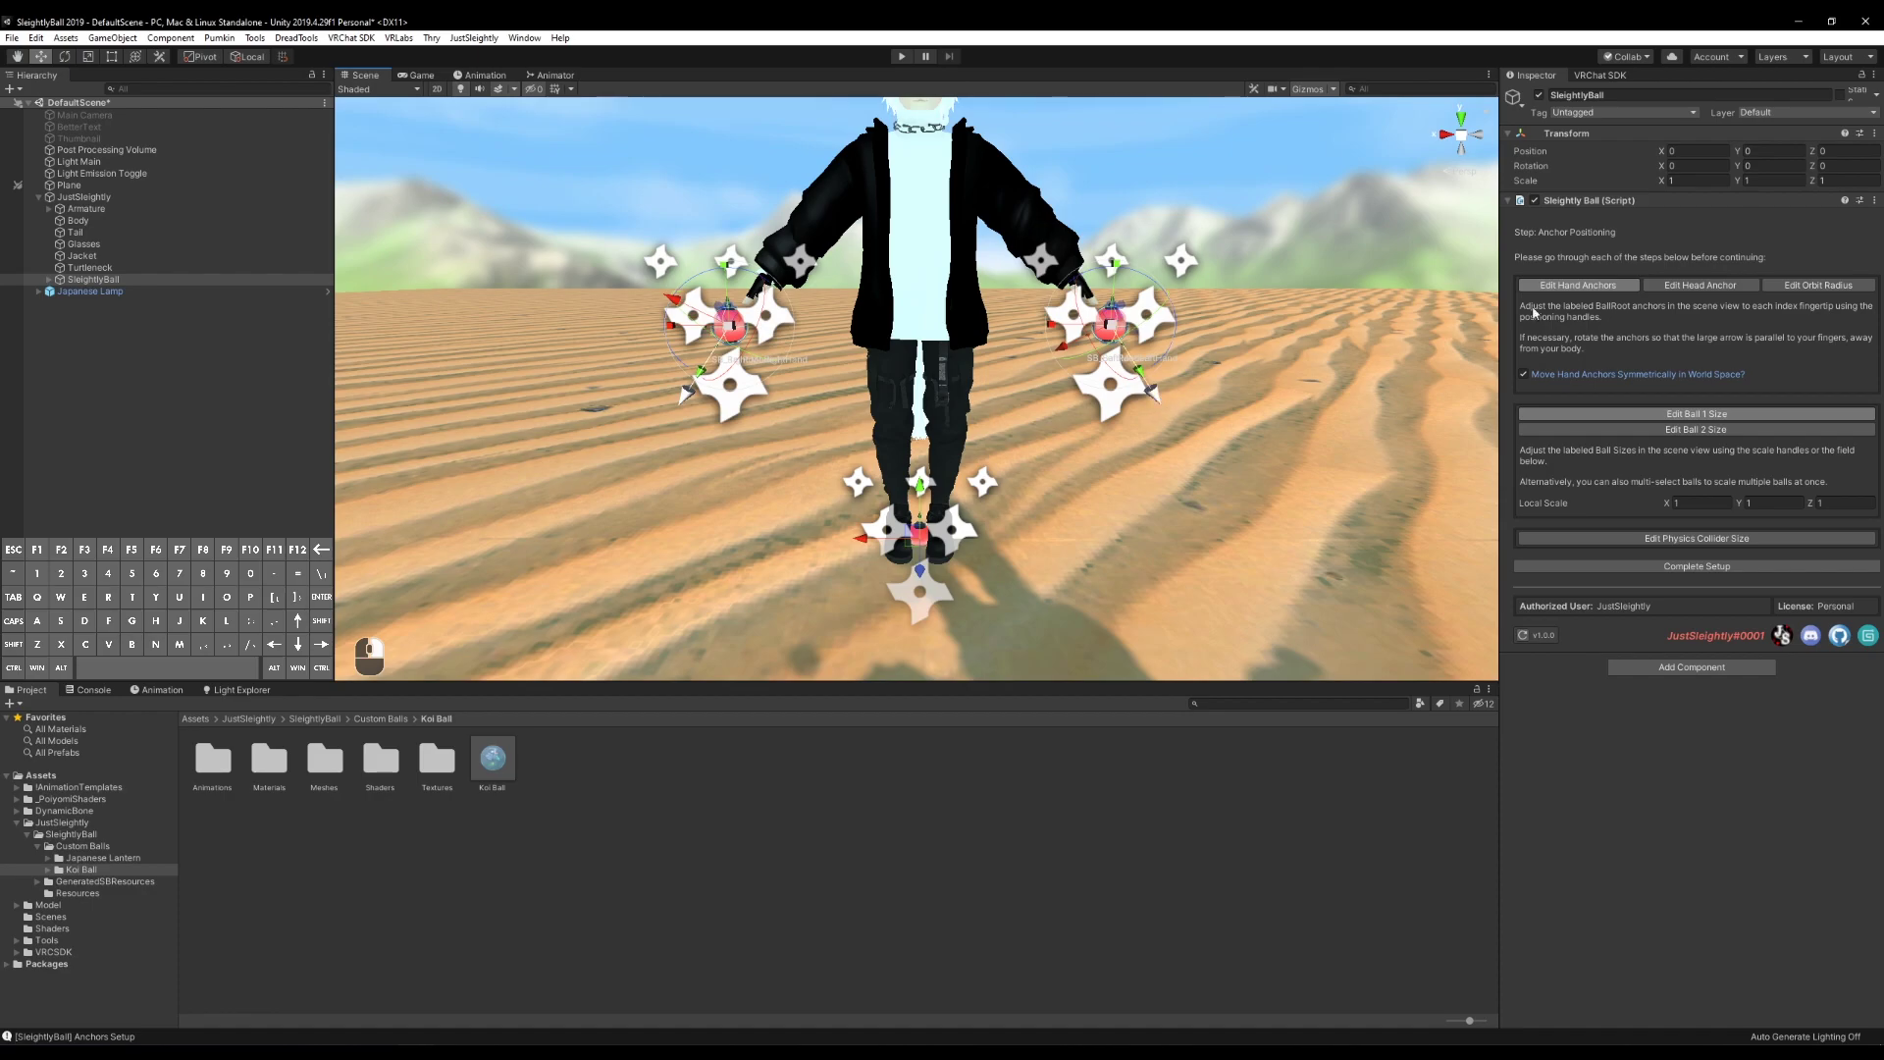
left_click(1700, 285)
scroll(899, 316, "down", 5)
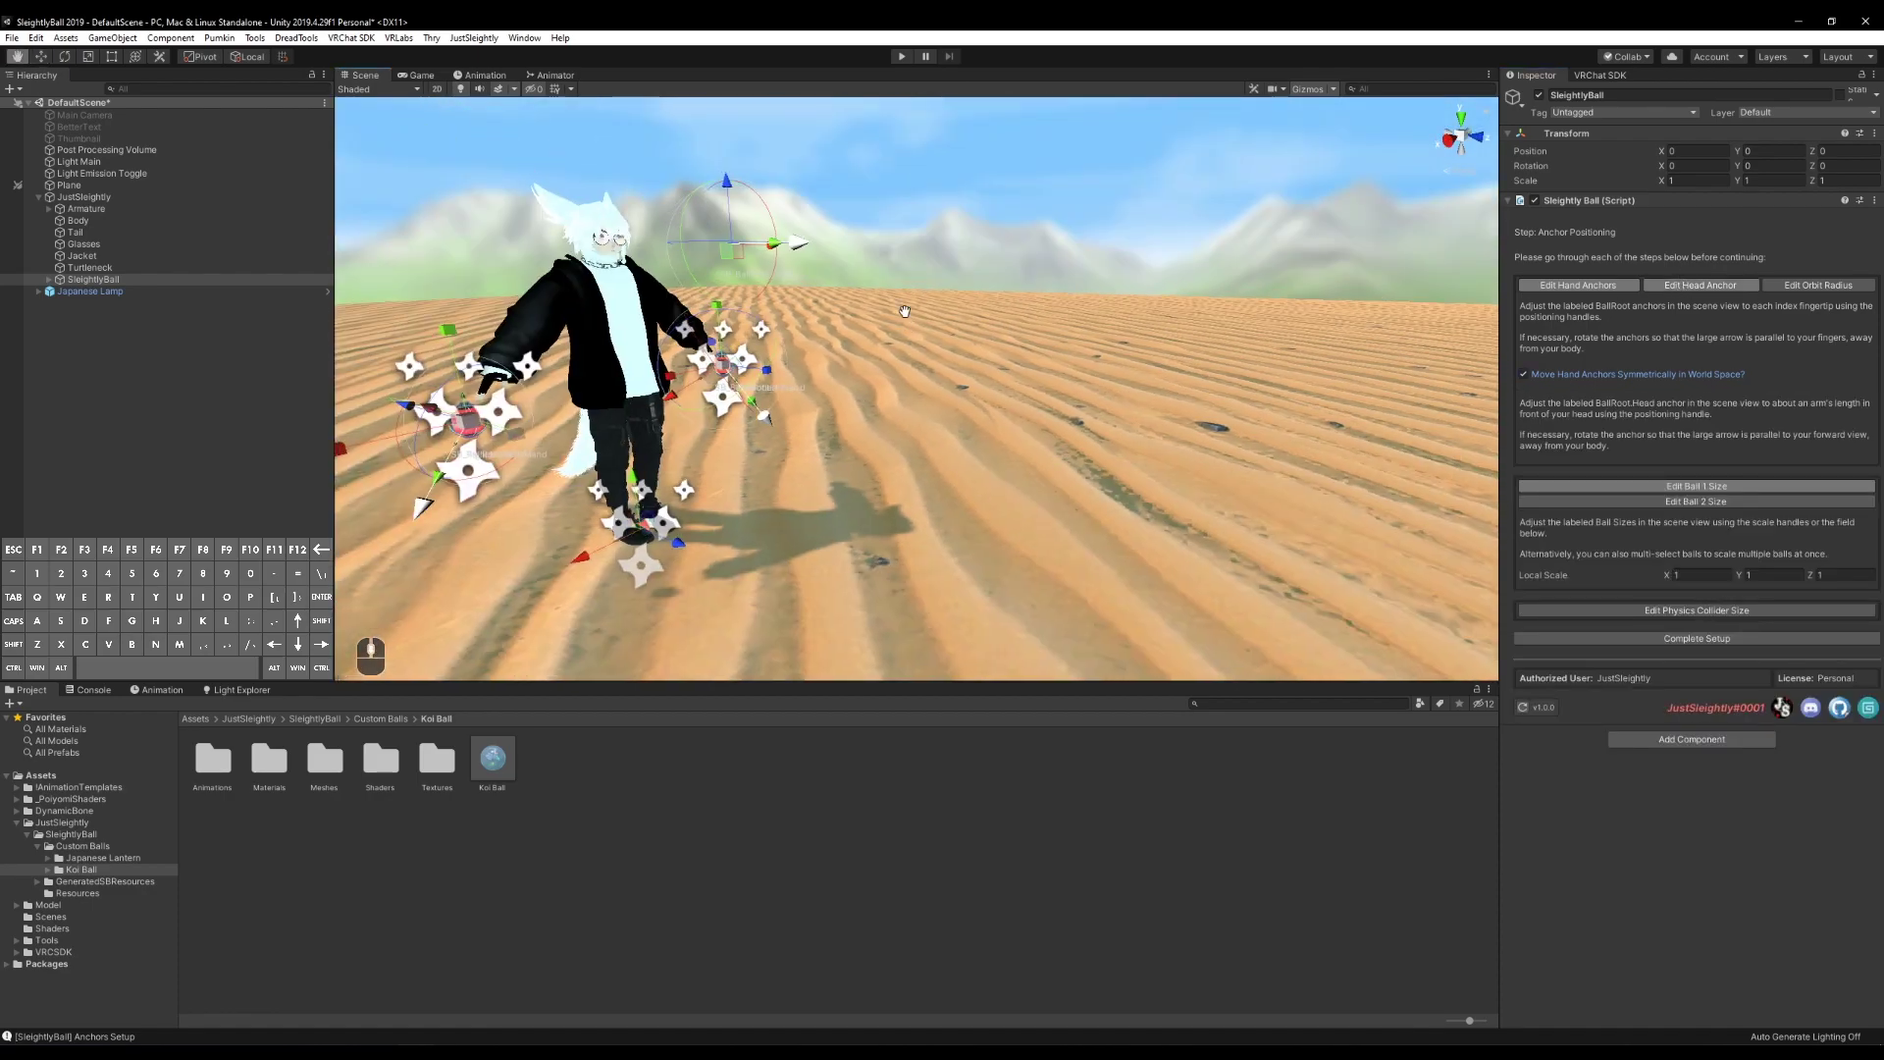
left_click_drag(898, 316, 1087, 284, "alt")
Close anchor editing and enlarge the orbit radius sphere past the avatar's arm span
left_click(1712, 287)
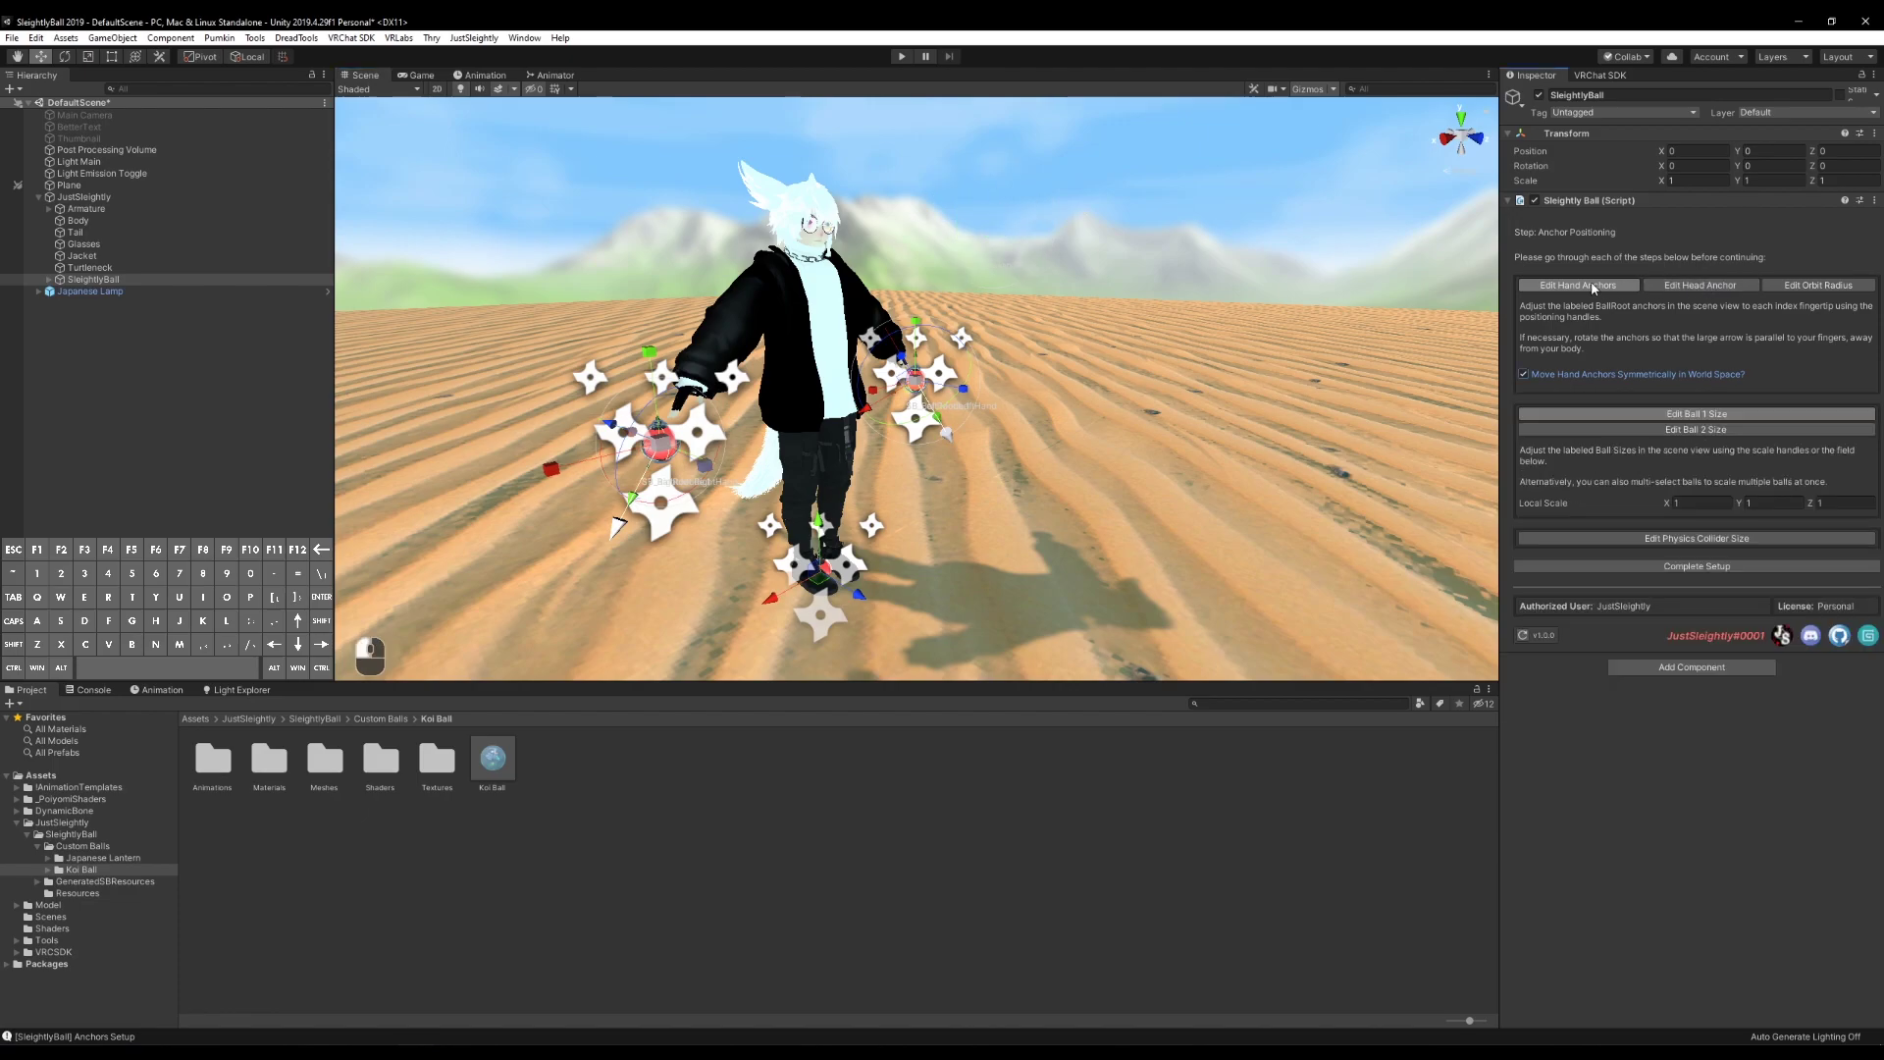
left_click(1810, 285)
left_click_drag(972, 393, 1065, 397, "alt")
scroll(1080, 393, "down", 3)
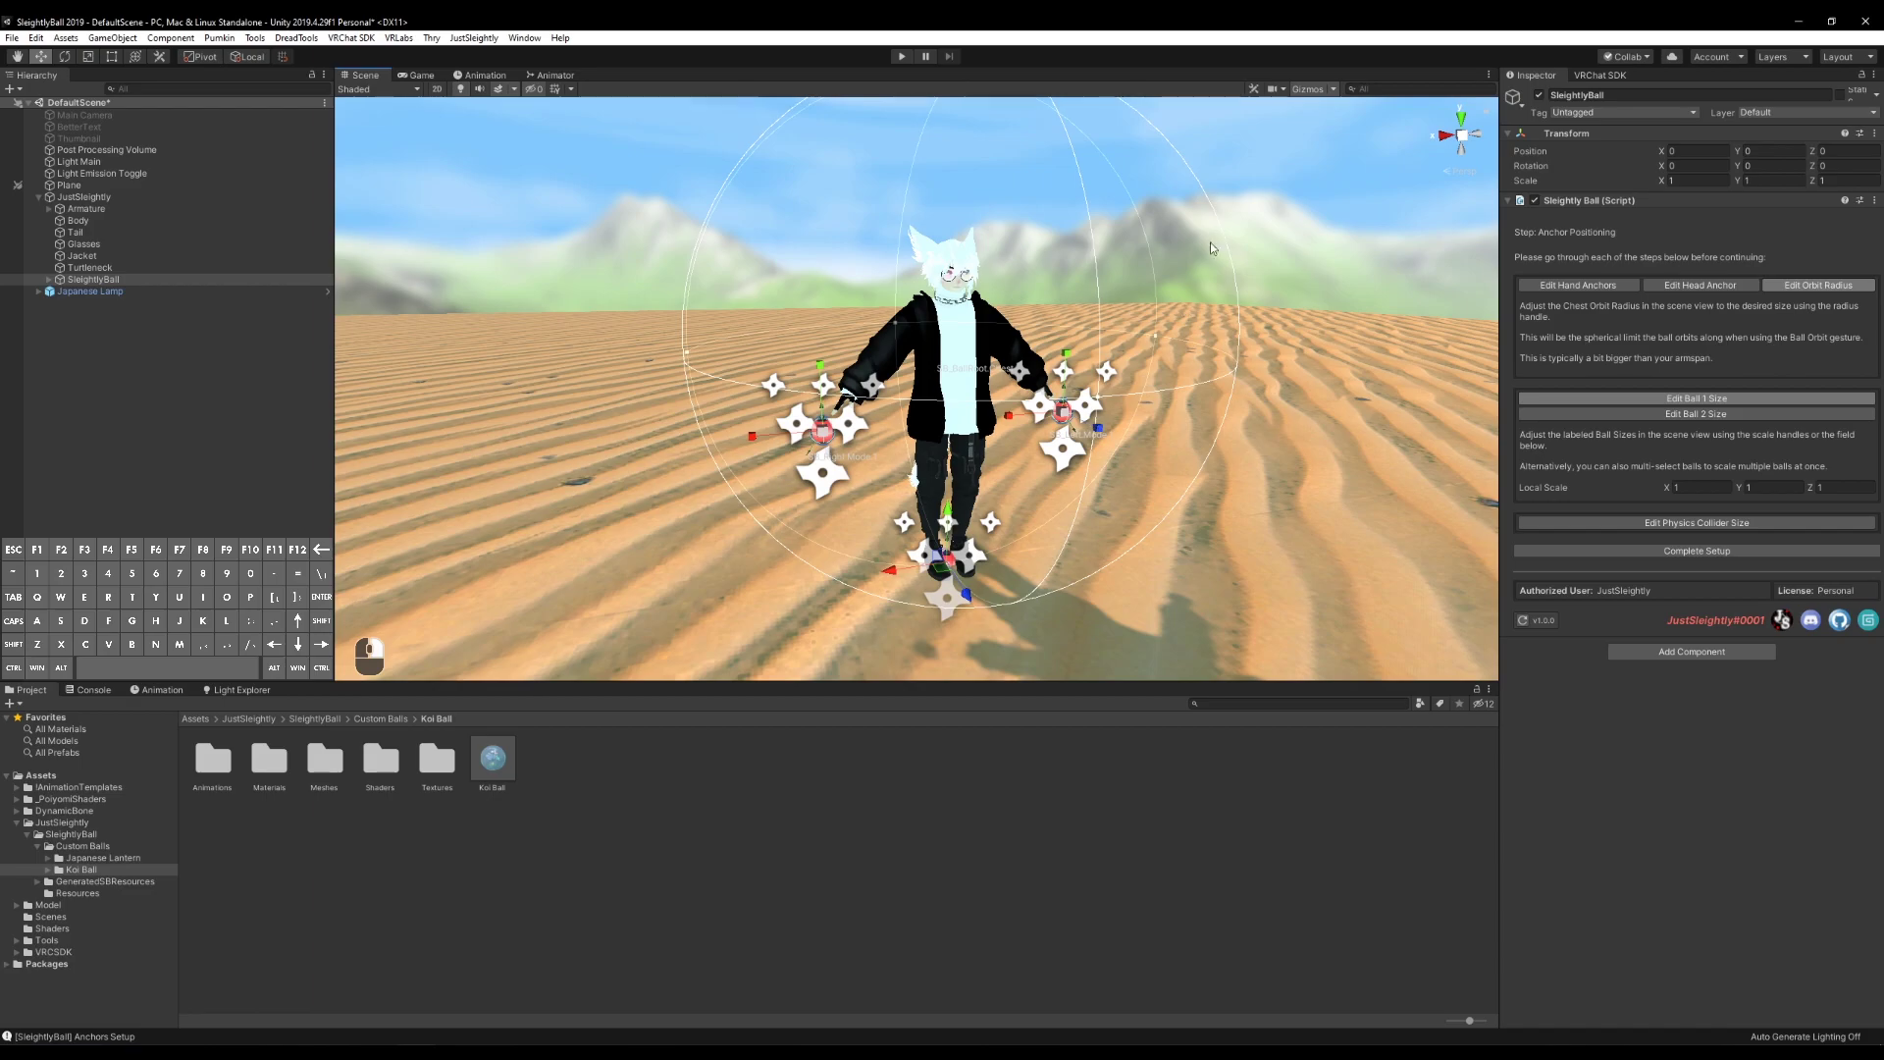
middle_click_drag(1209, 248, 942, 295)
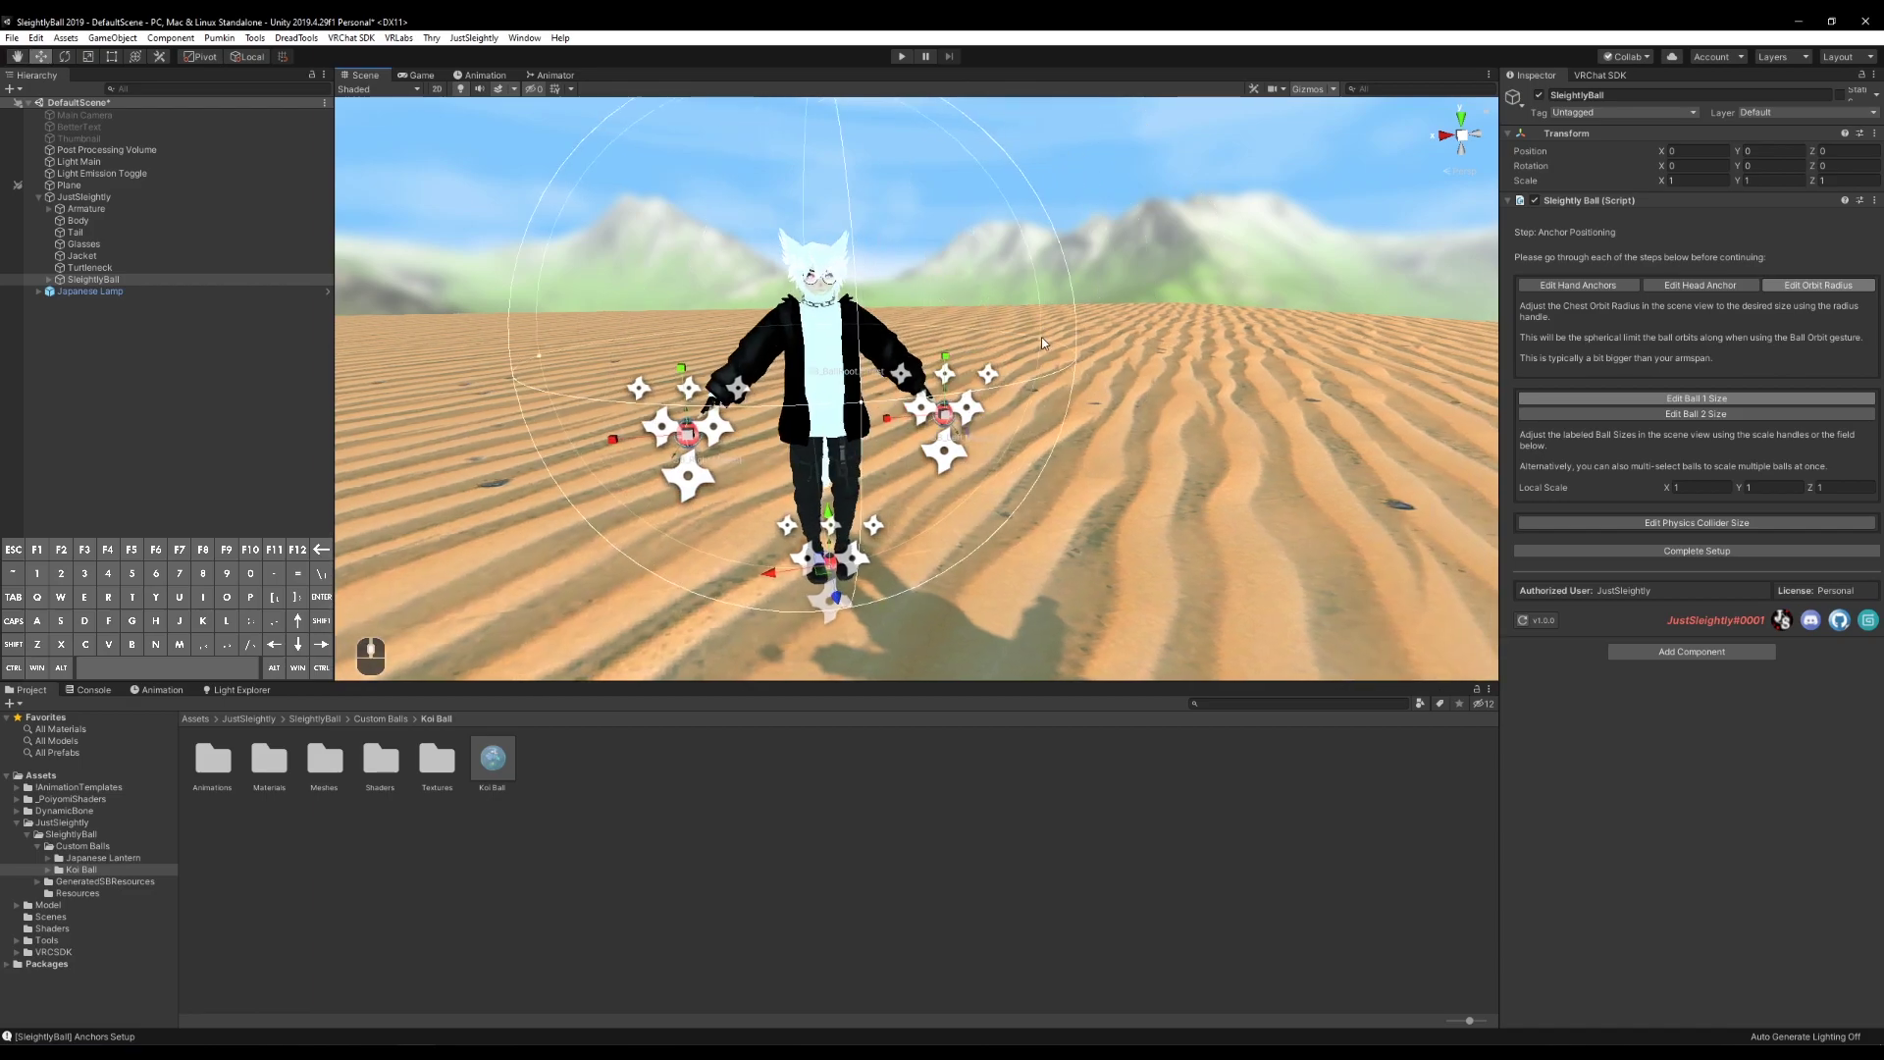
mouse_move(1044, 337)
left_mouse_down()
mouse_move(1193, 344)
mouse_move(1050, 356)
mouse_move(1072, 358)
left_mouse_up()
middle_click_drag(1071, 359, 1138, 363)
scroll(1045, 410, "up", 3)
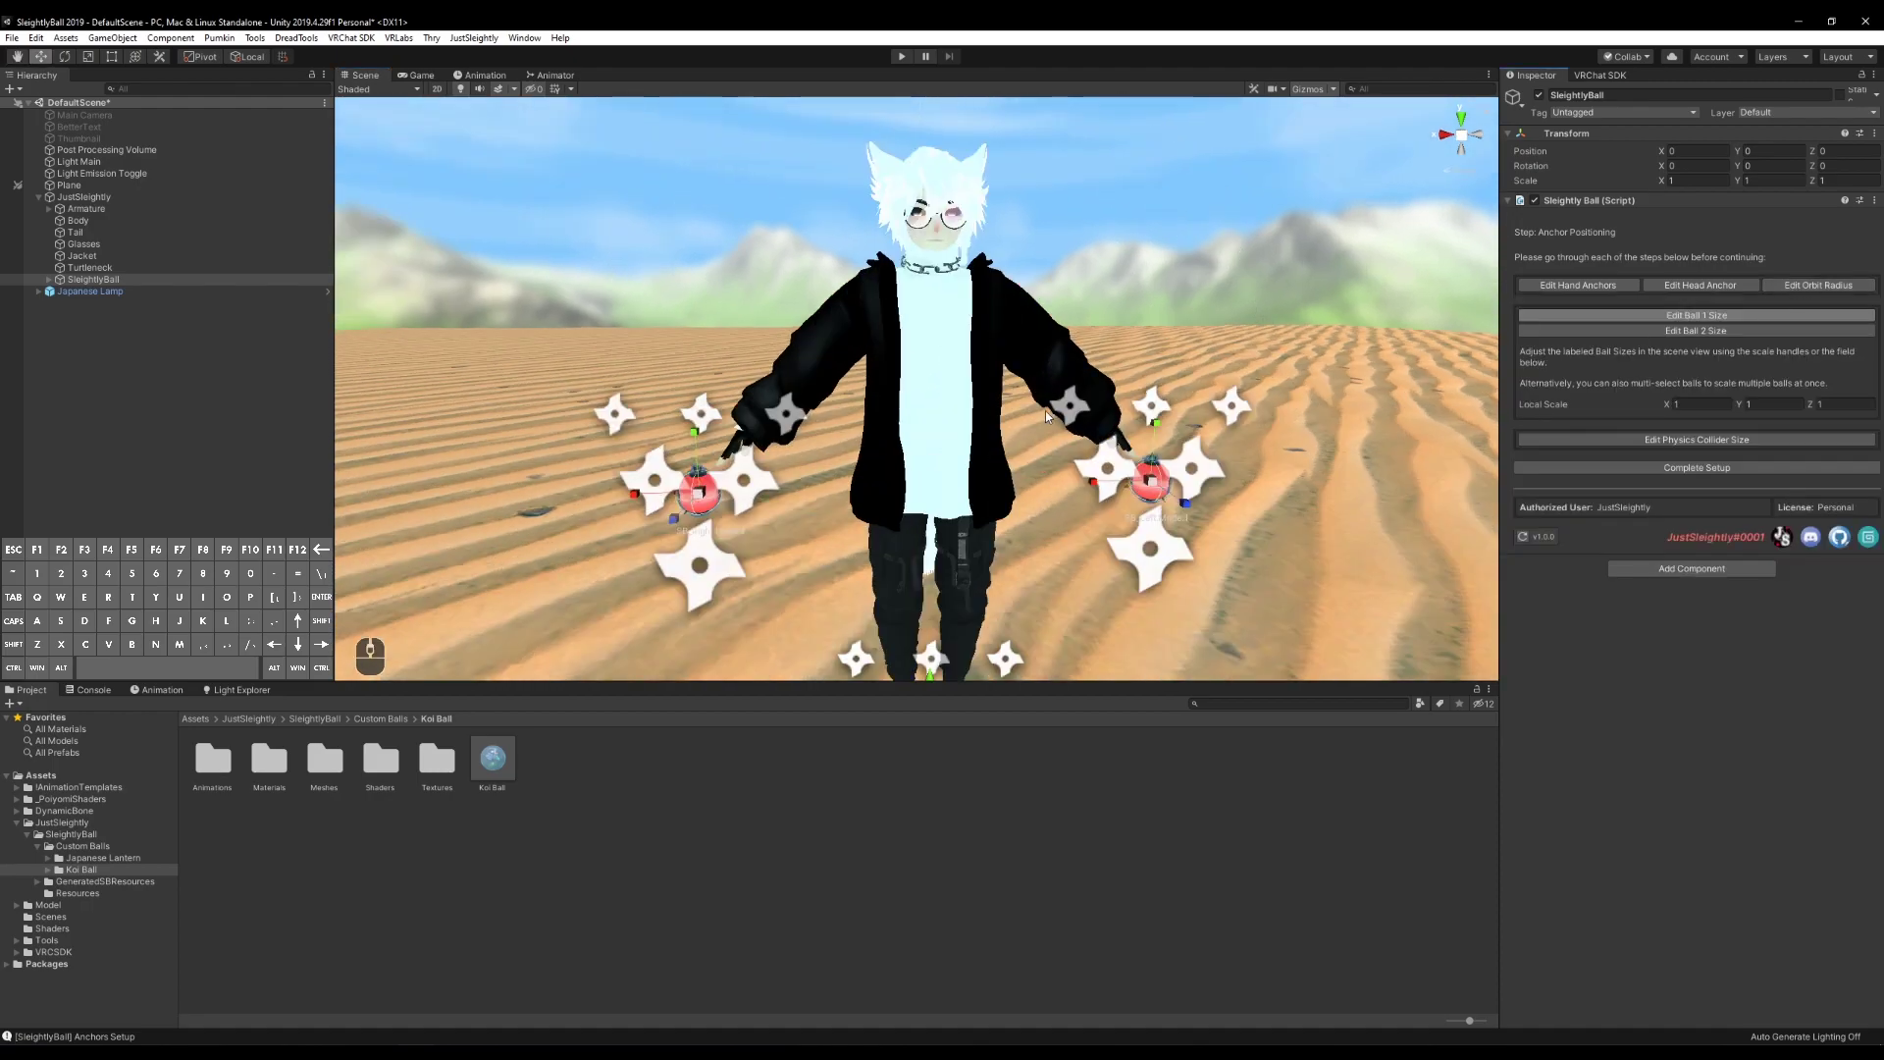
right_click_drag(1045, 410, 977, 399, "alt")
Try scaling the lantern ball and undo, then set its Local Scale to 2 and back to 1
left_click(1670, 316)
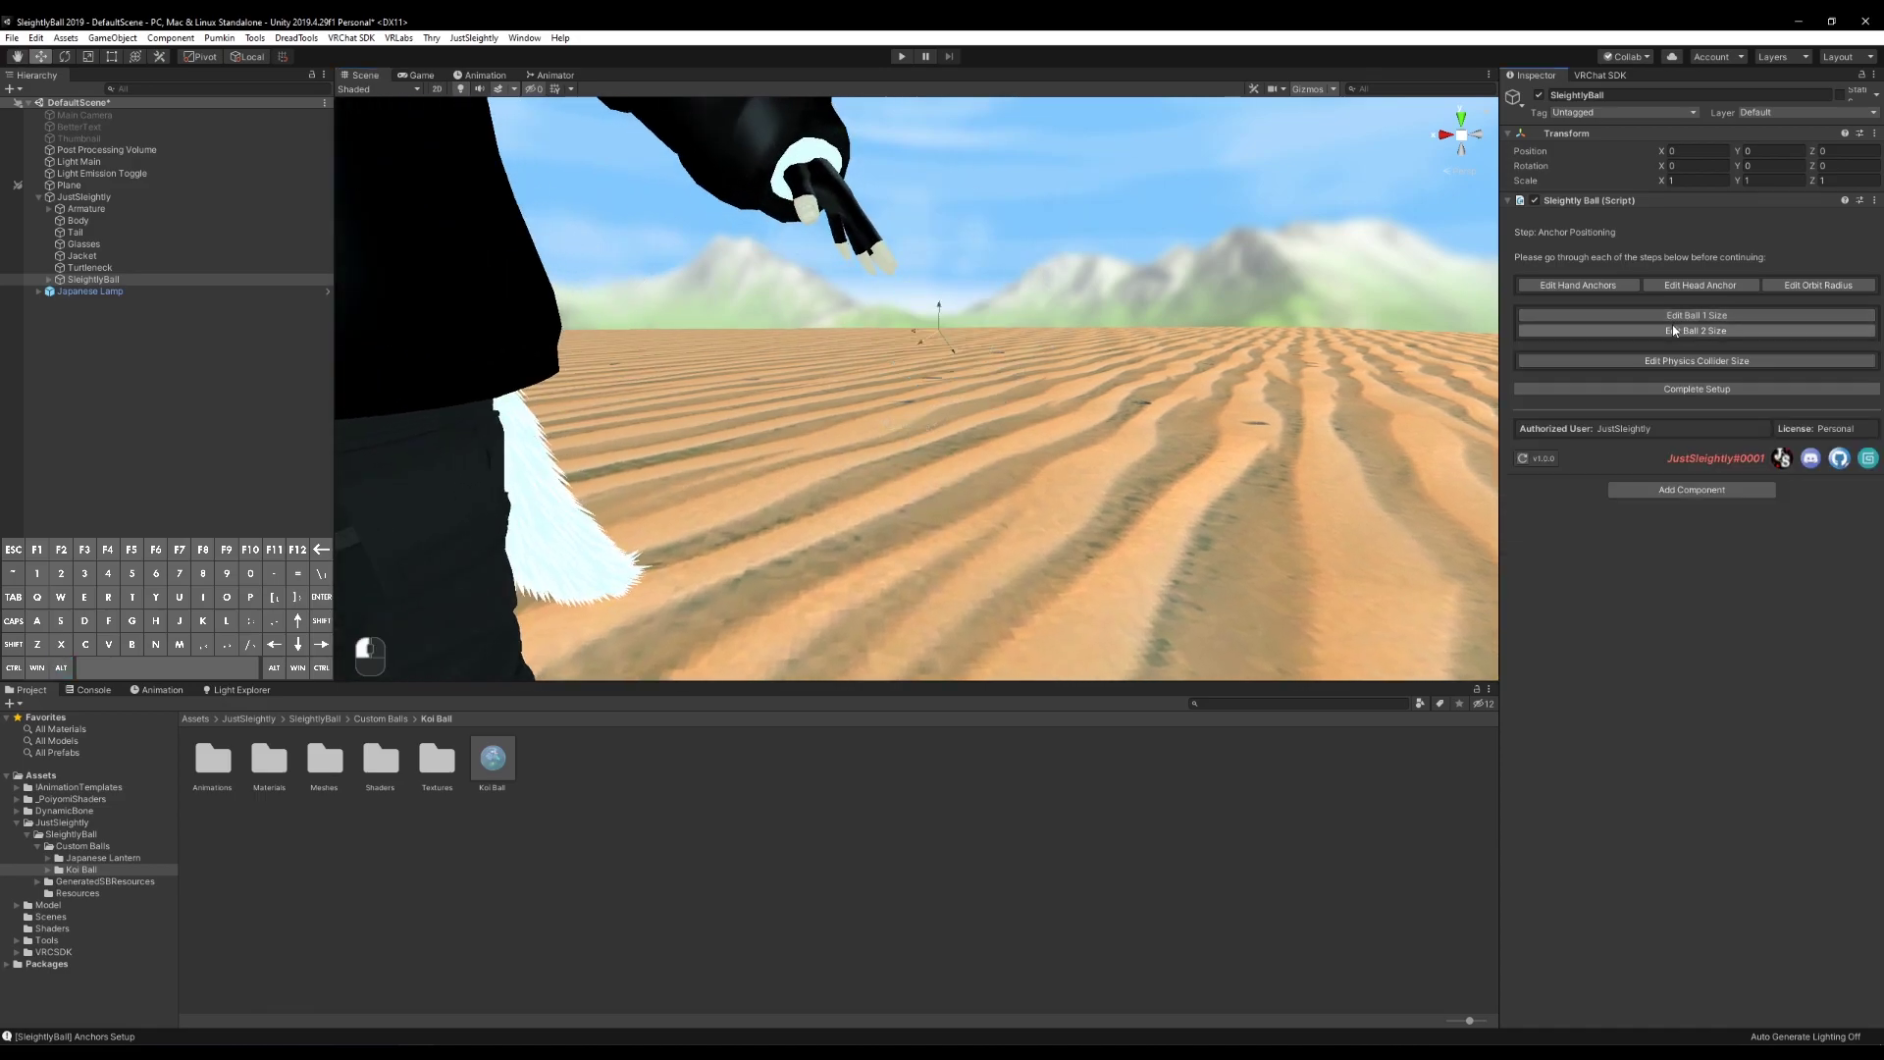
left_click(1649, 331)
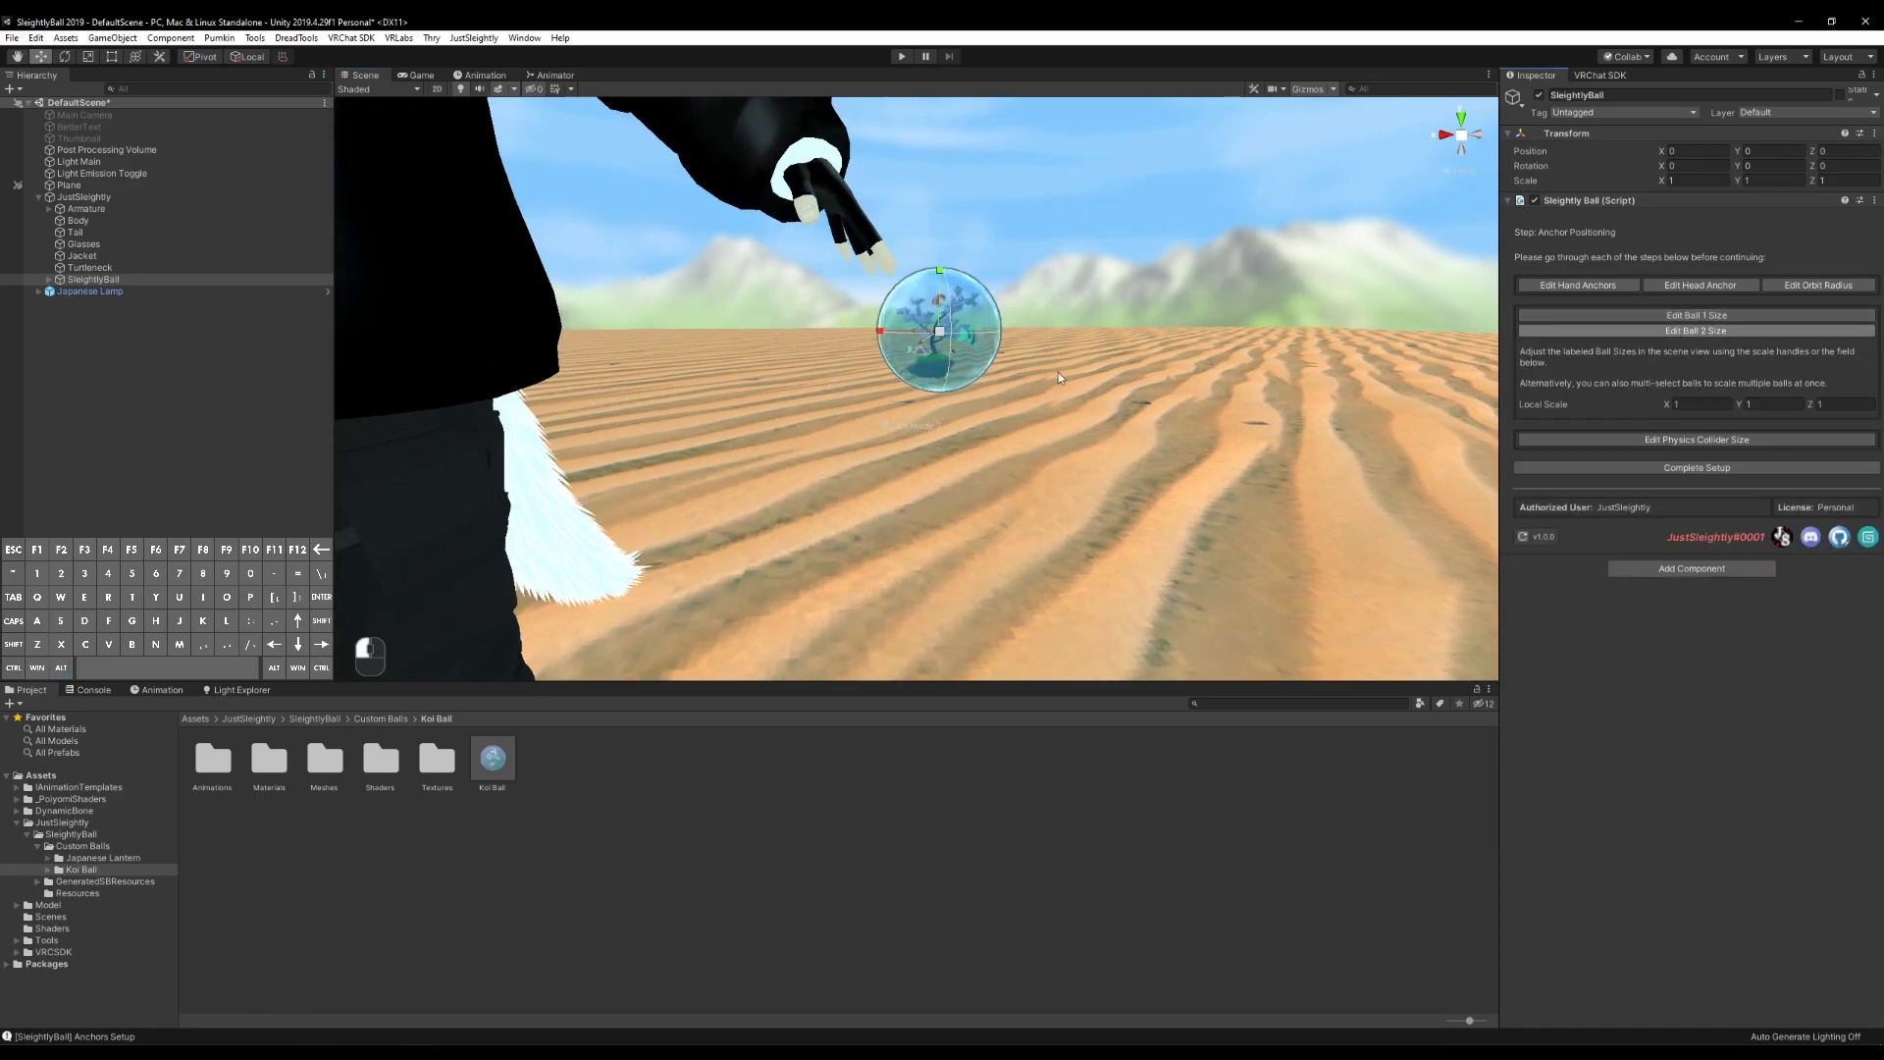
left_click(1668, 331)
left_click(1705, 316)
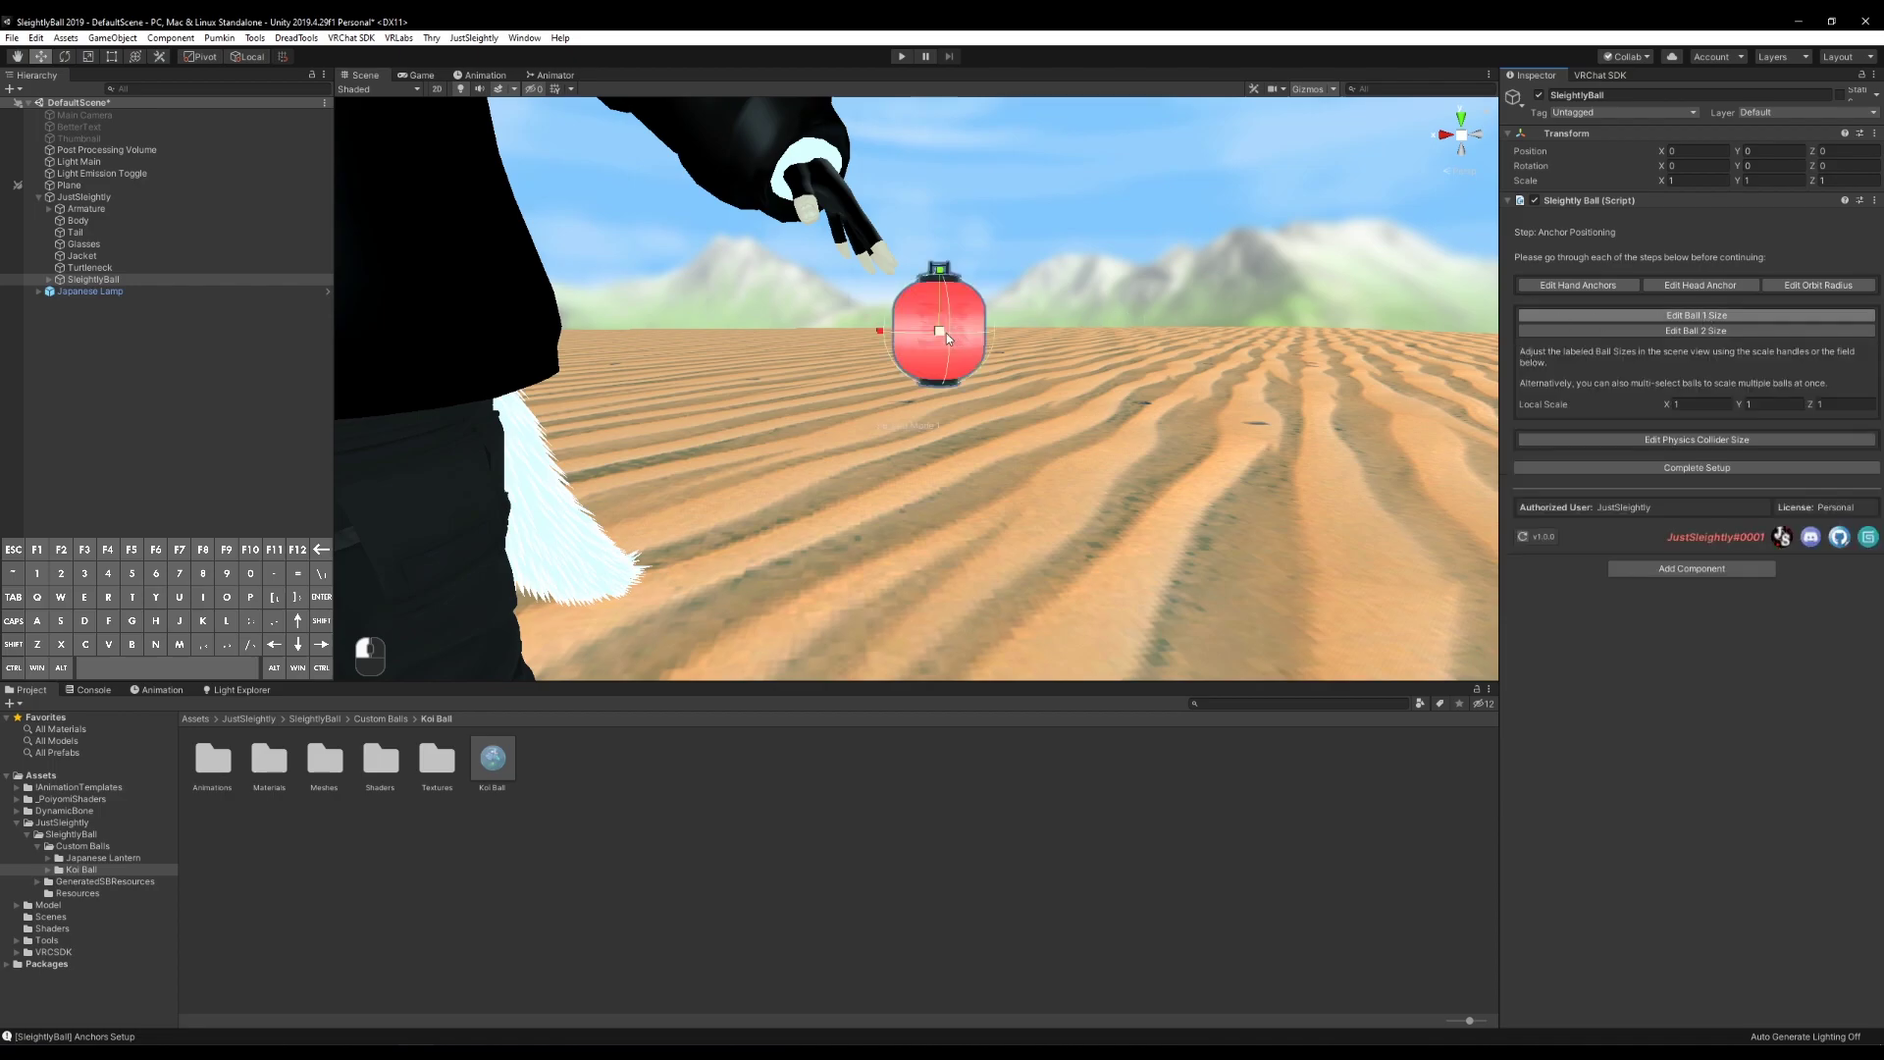
left_click_drag(944, 331, 1048, 385)
key("ctrl+z")
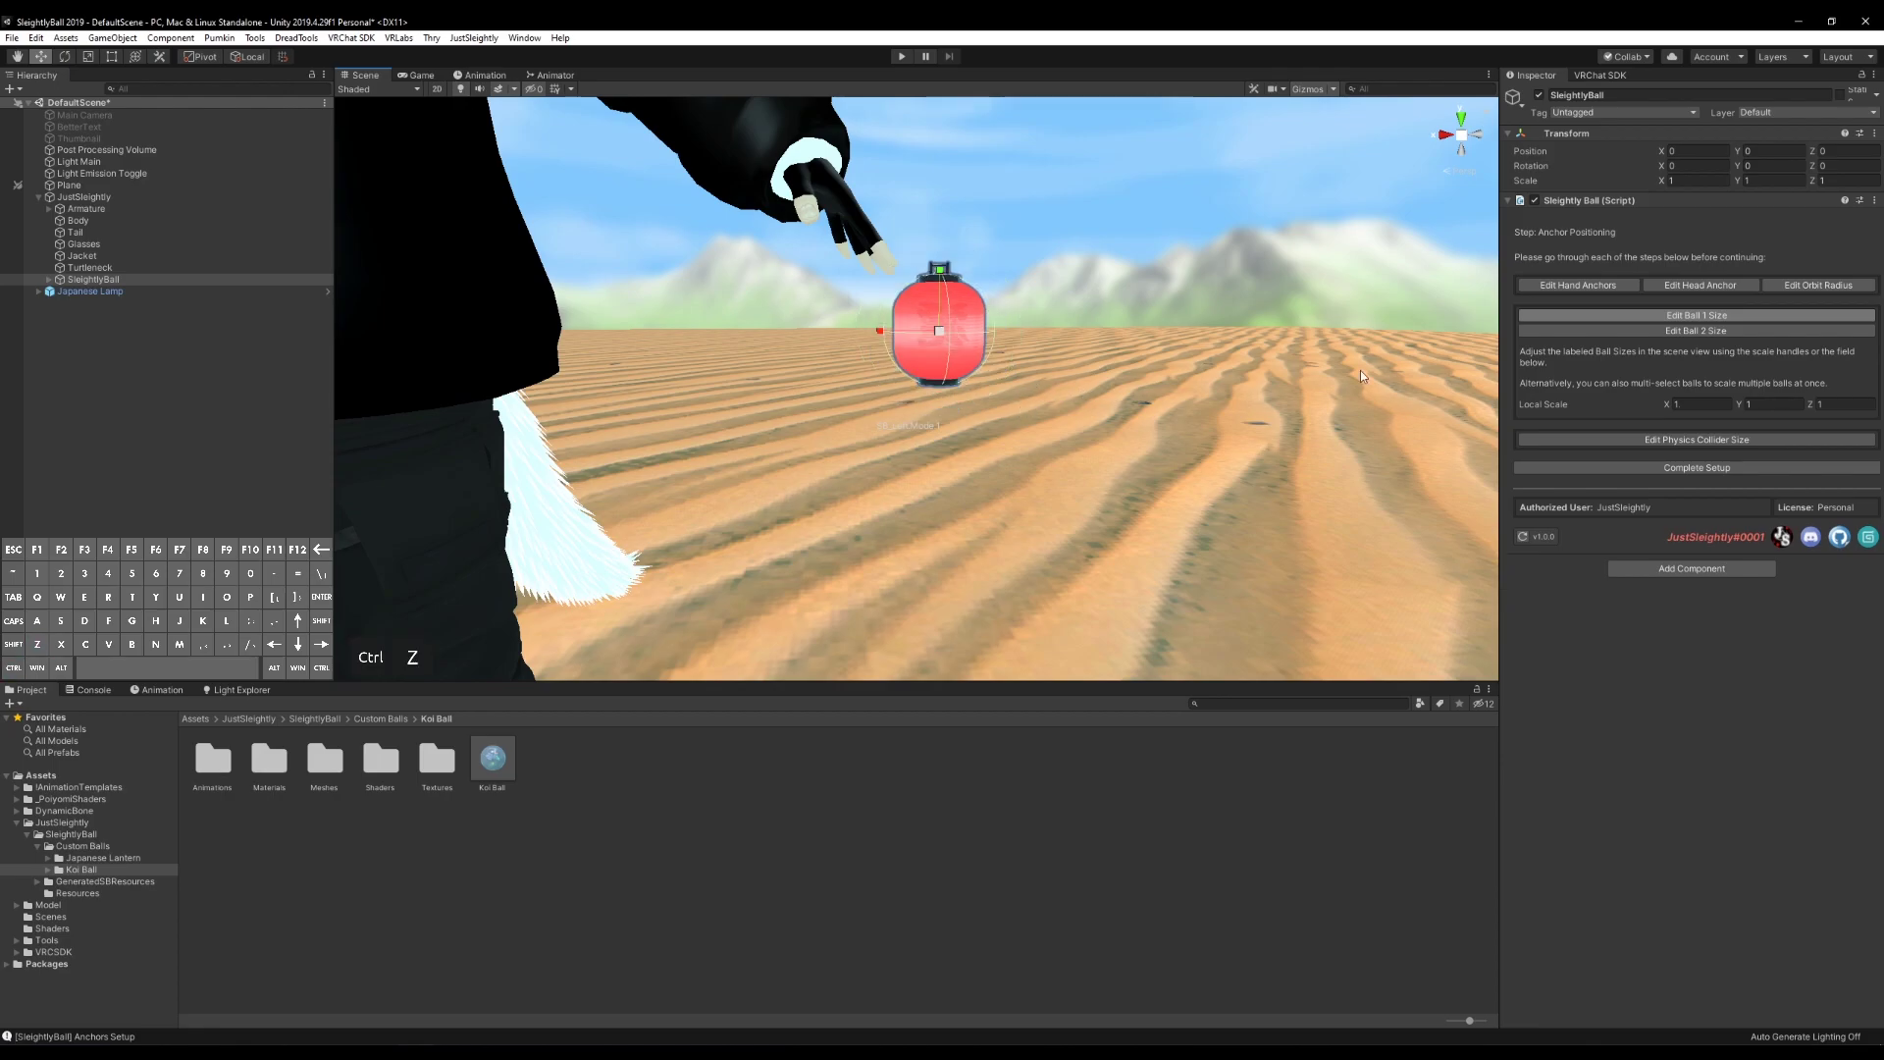
left_click(1731, 334)
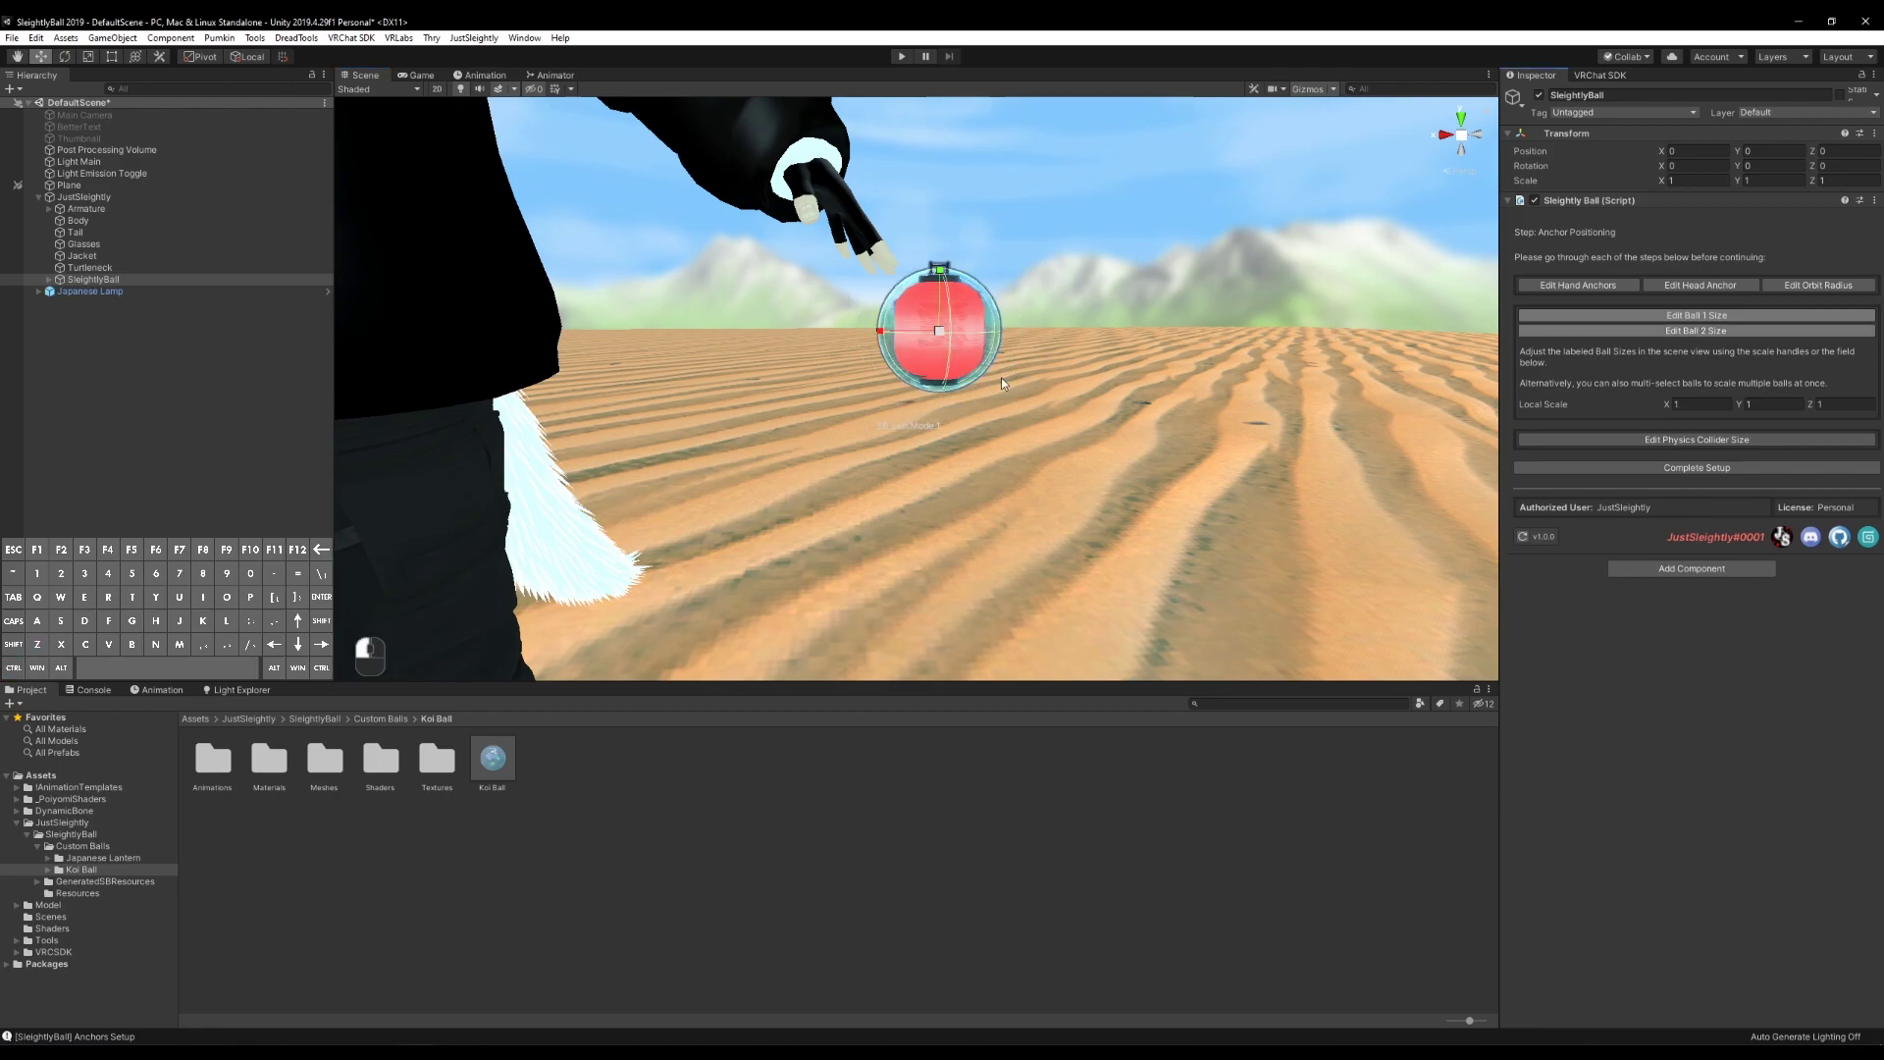
left_click(1696, 403)
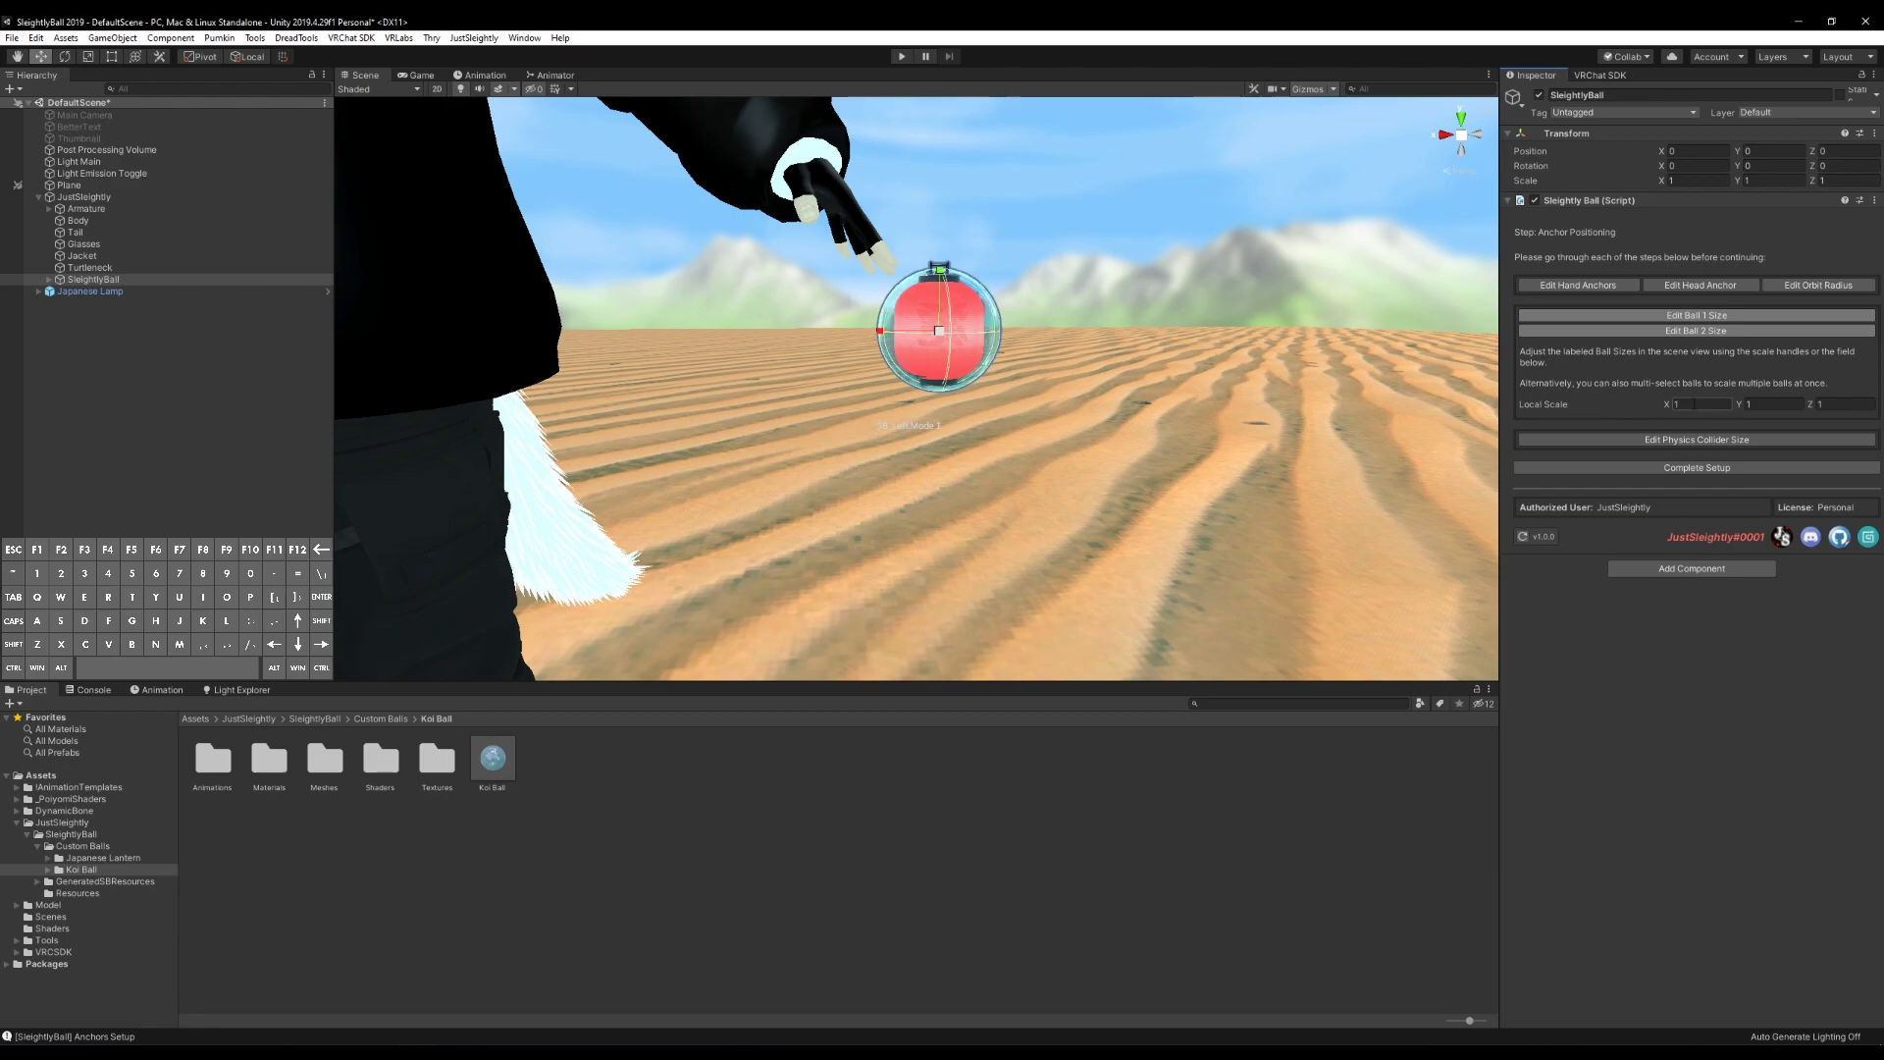
type("2")
key("Tab")
key("Tab")
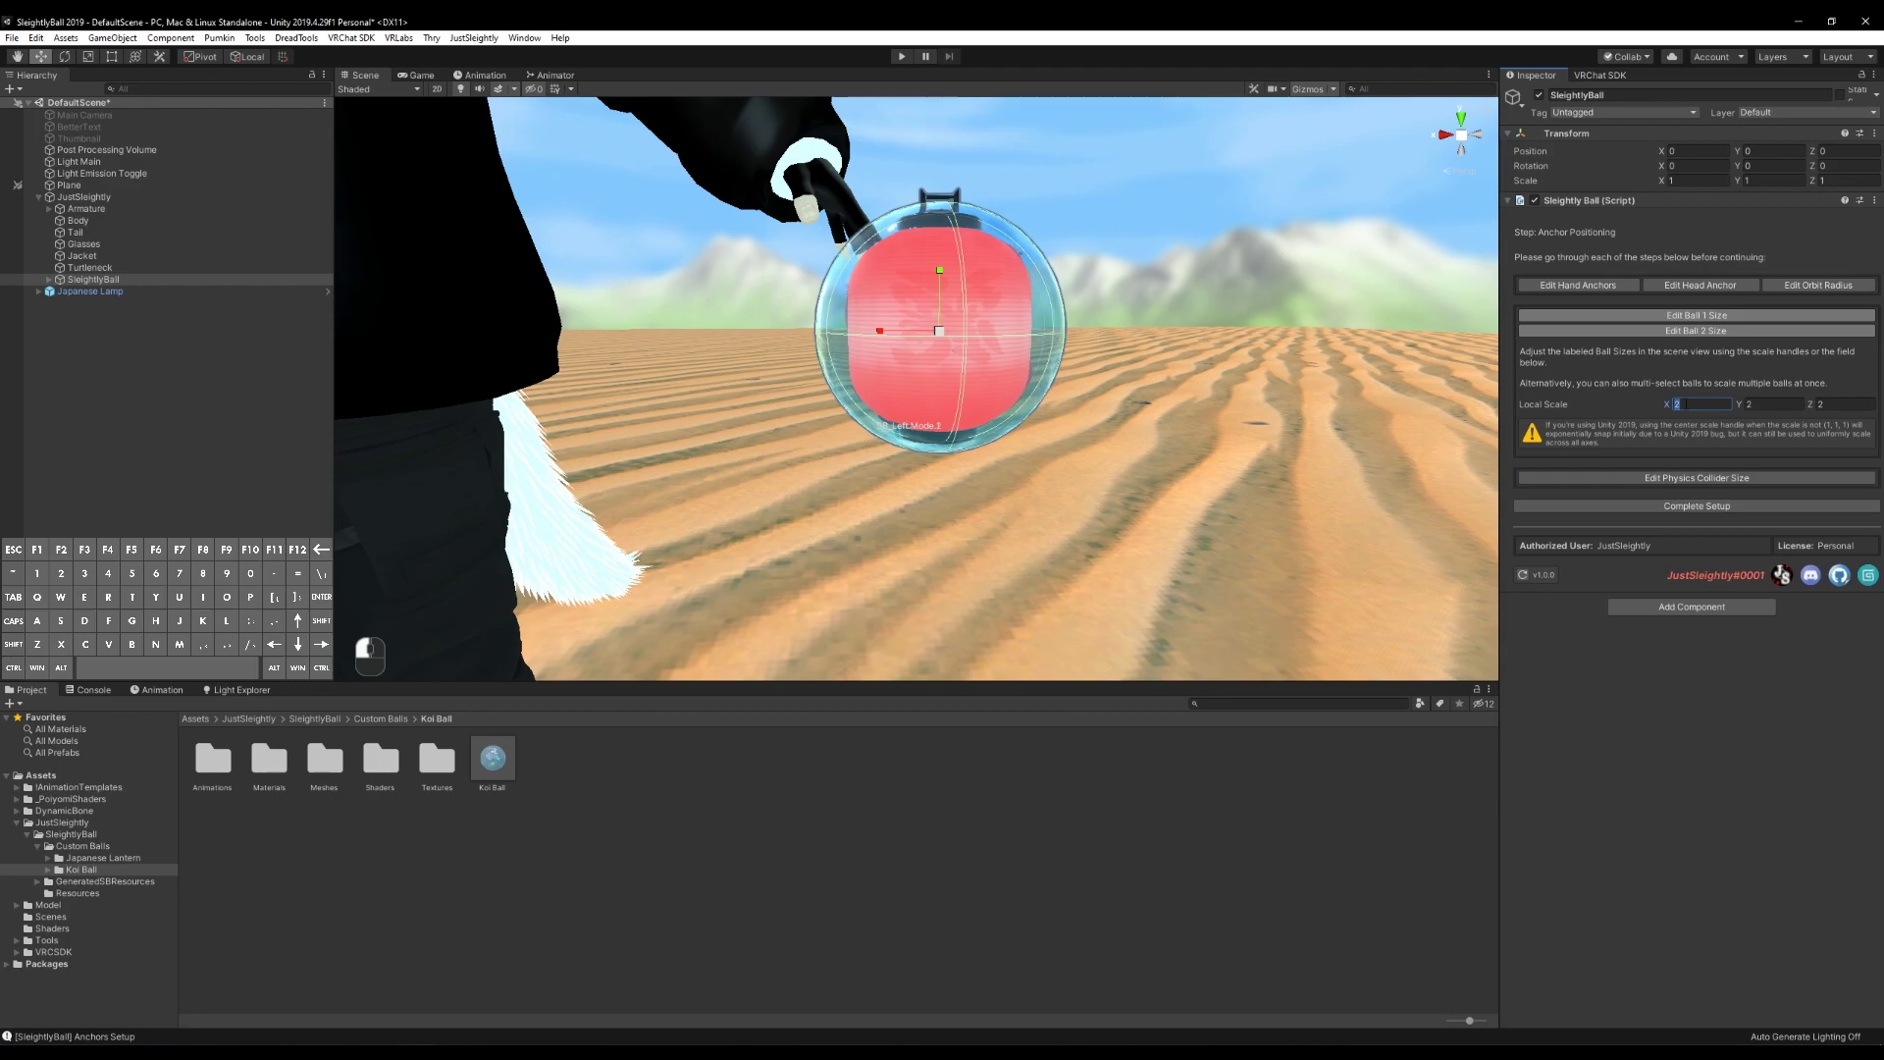
type("1")
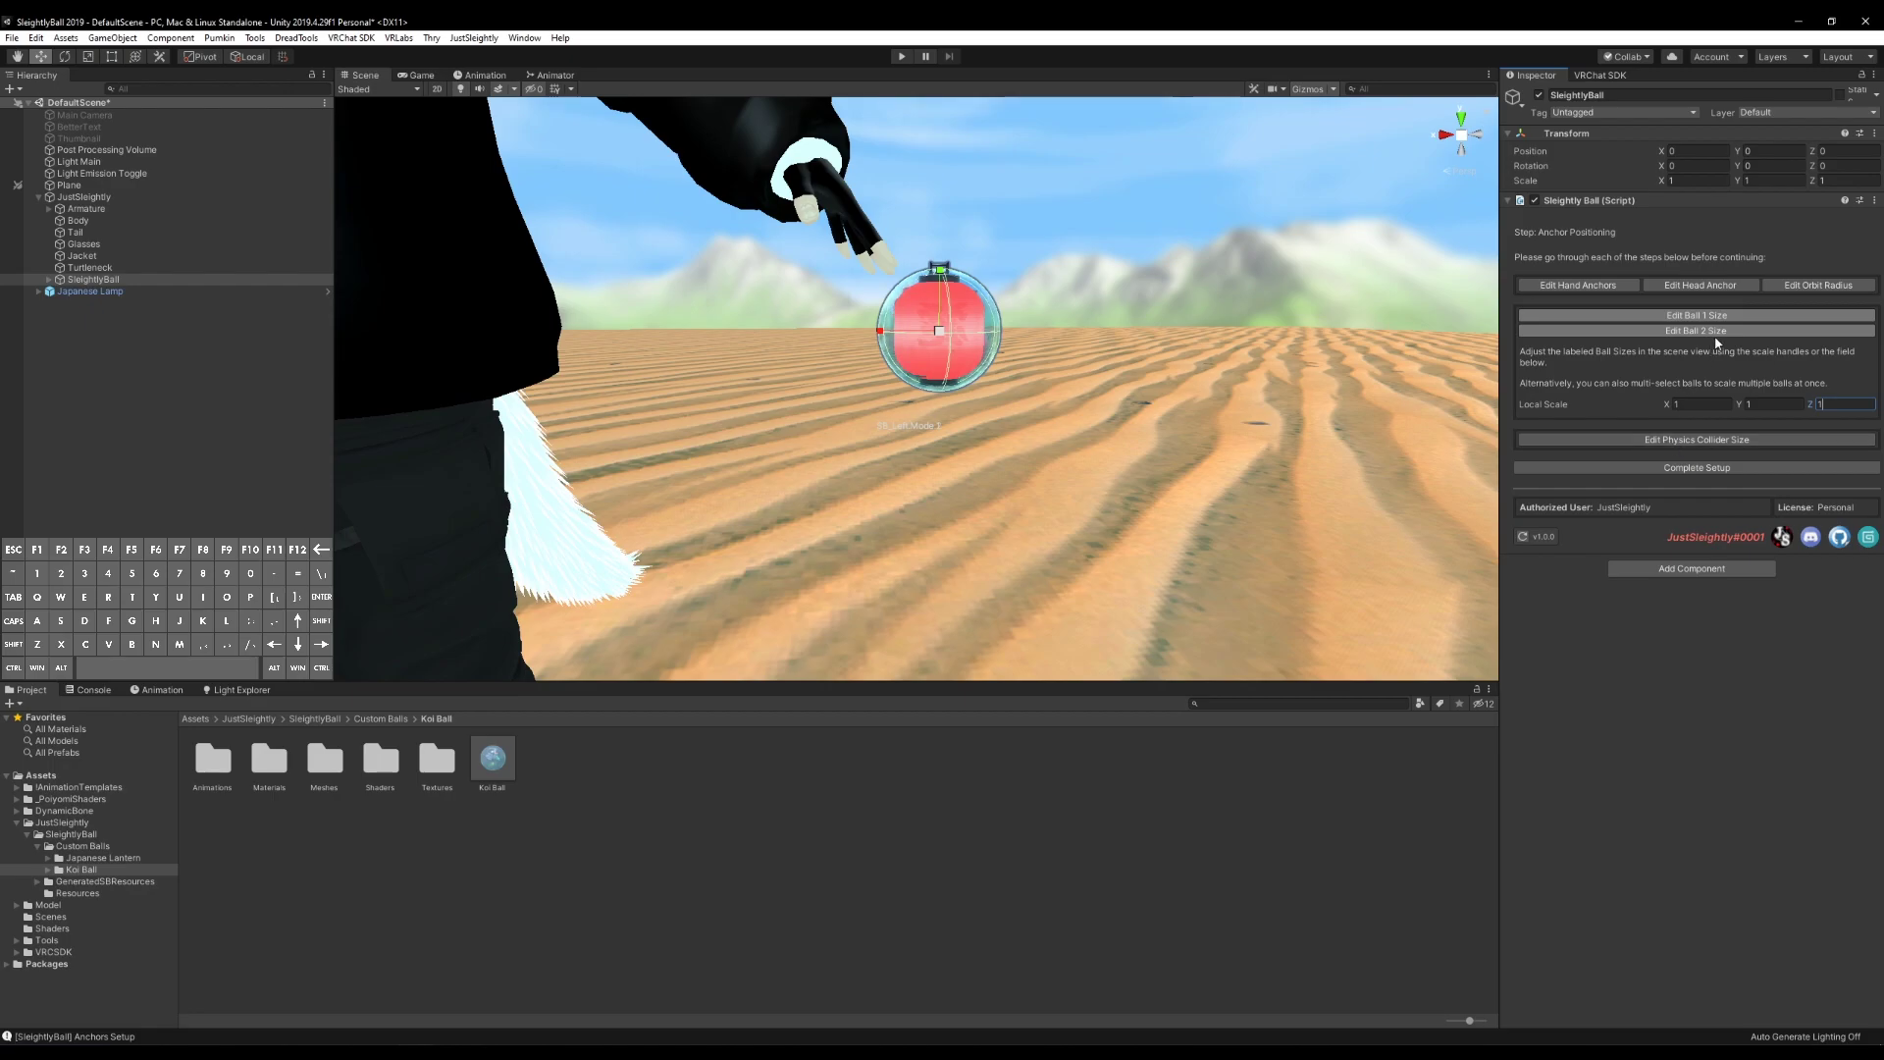
Shrink the physics collider sphere to fit the lantern ball, Local Scale 0.06105824
left_click(1674, 442)
left_click(1738, 362)
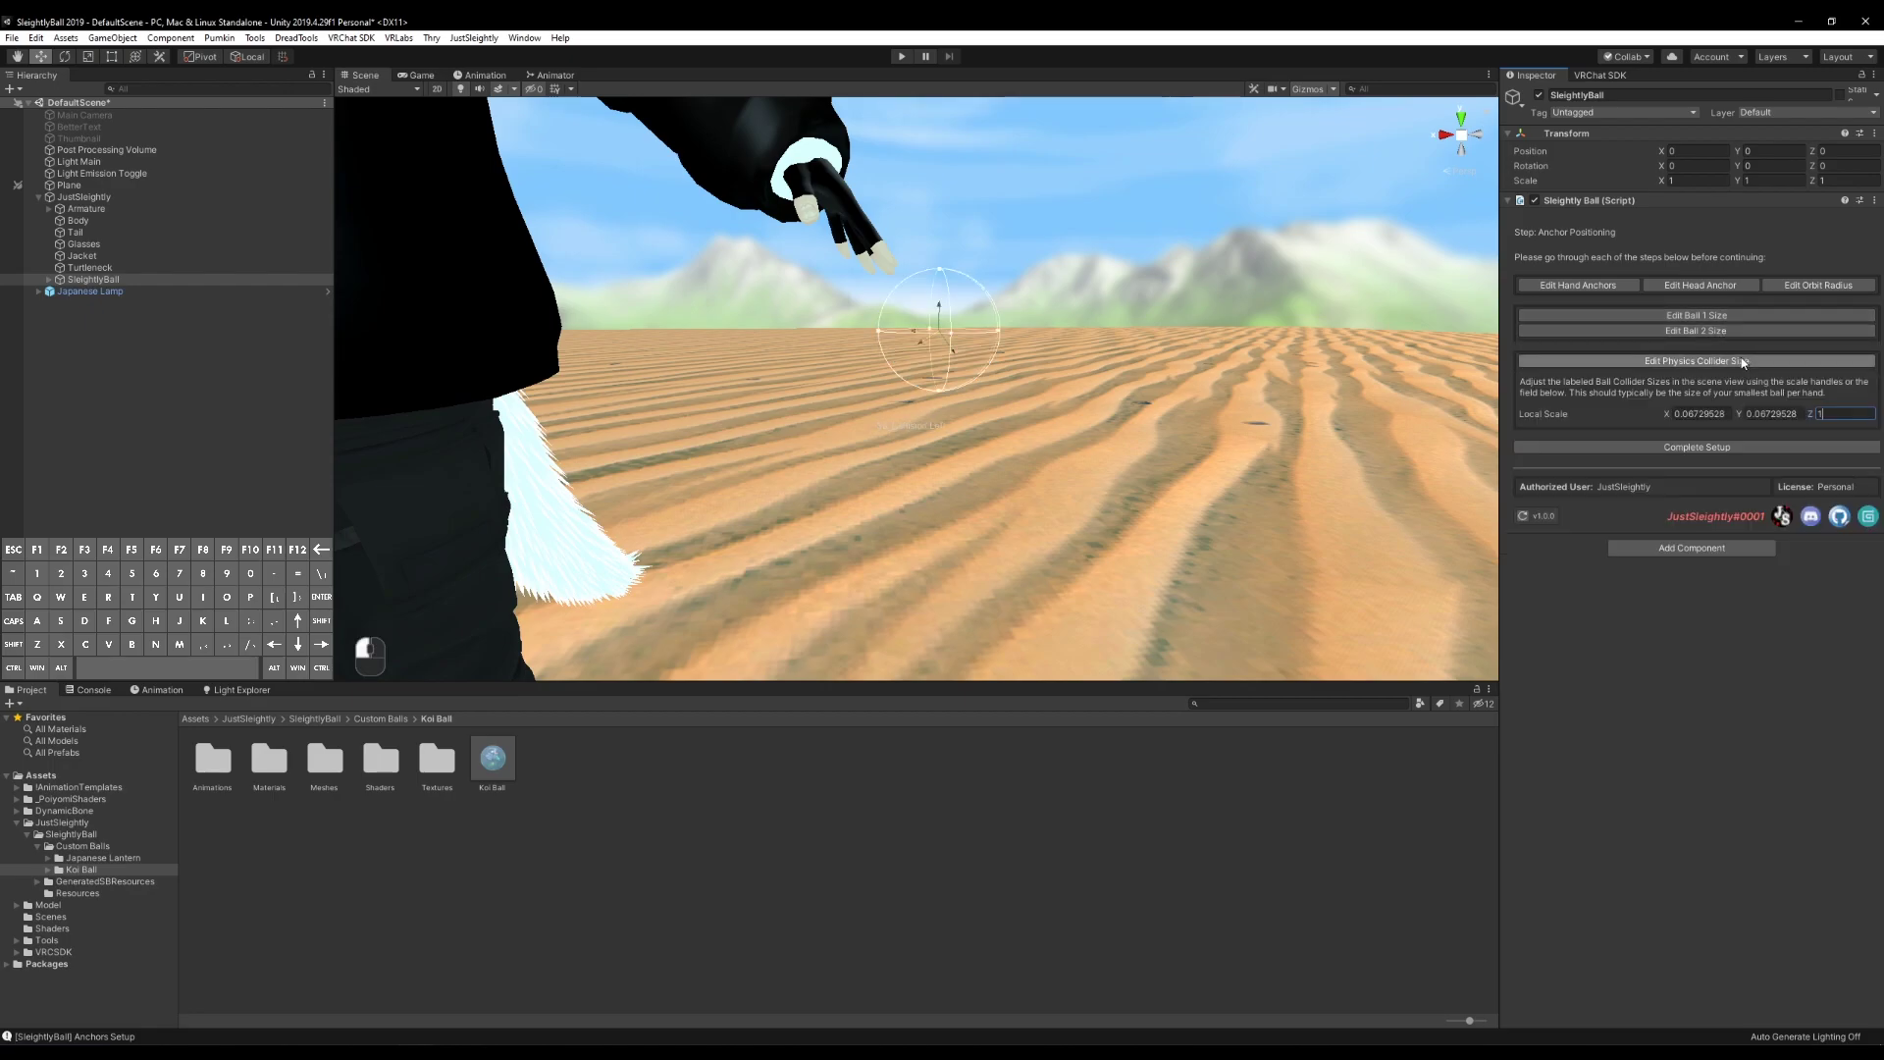
right_click_drag(1087, 379, 967, 405)
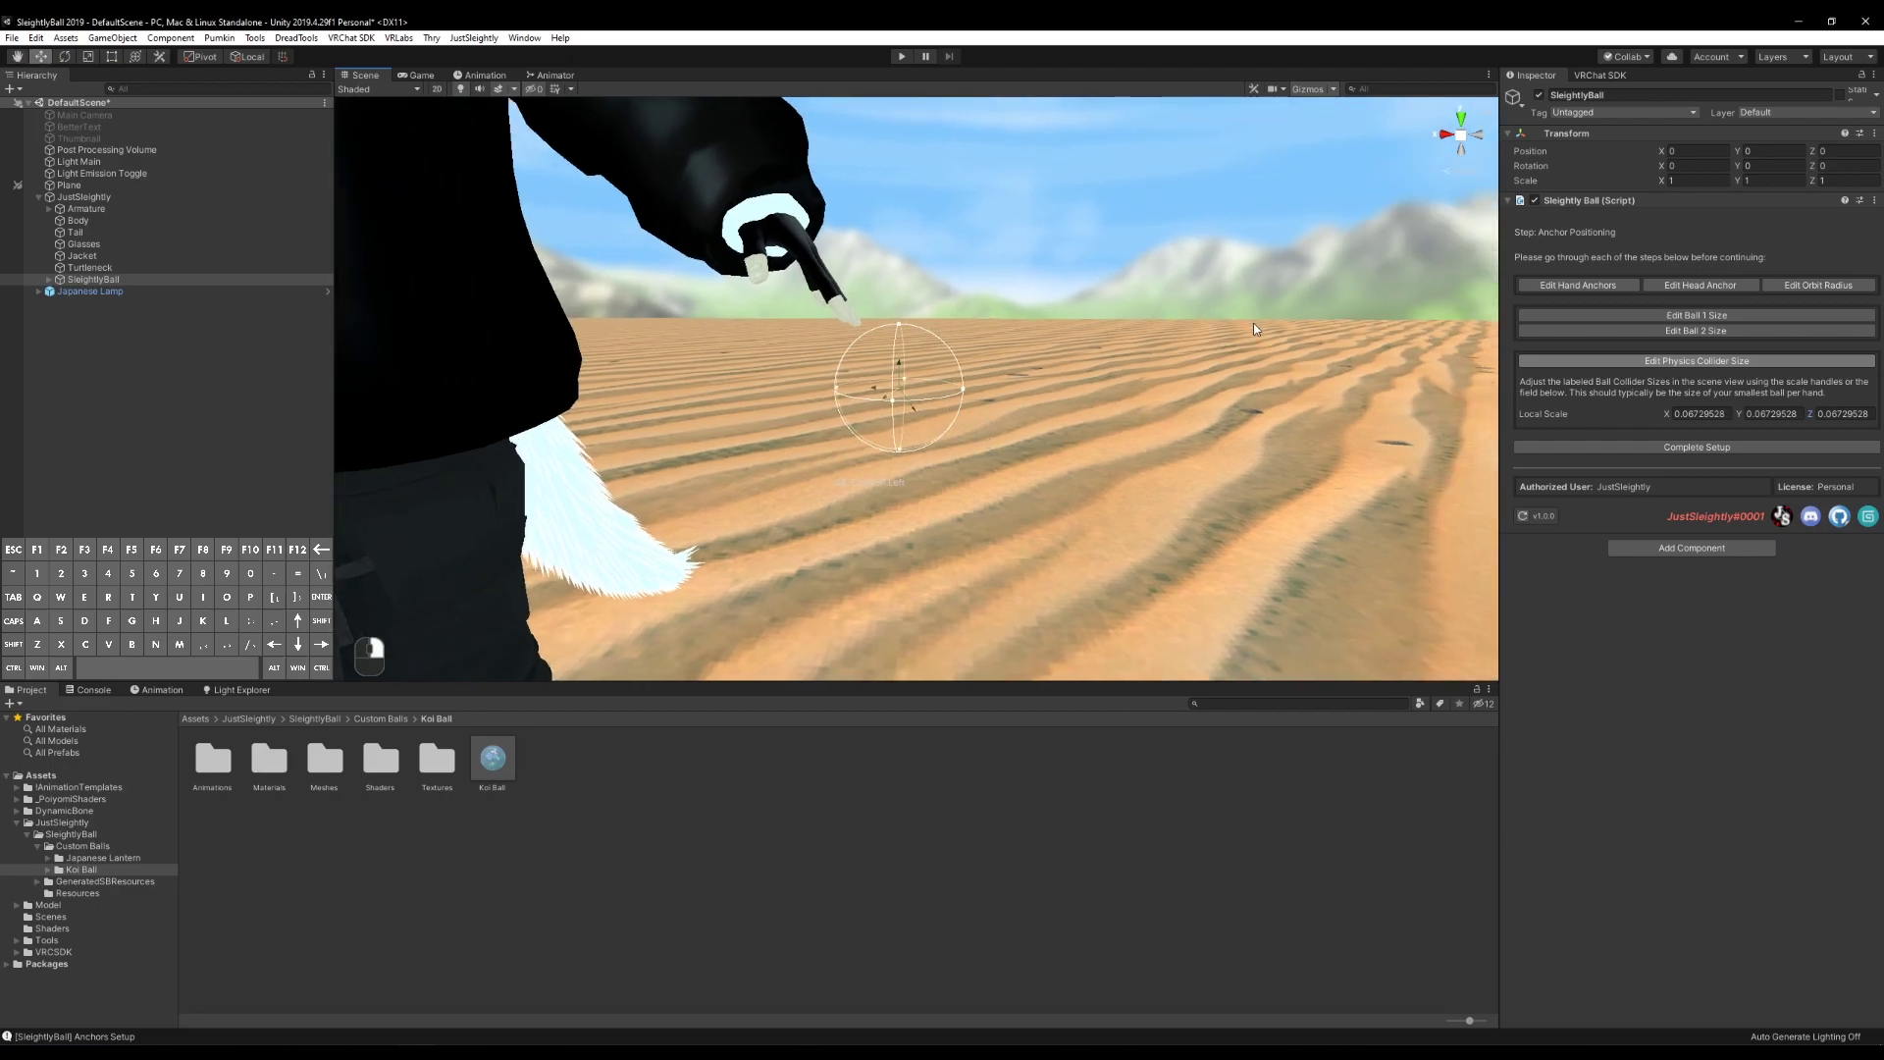
left_click(1674, 316)
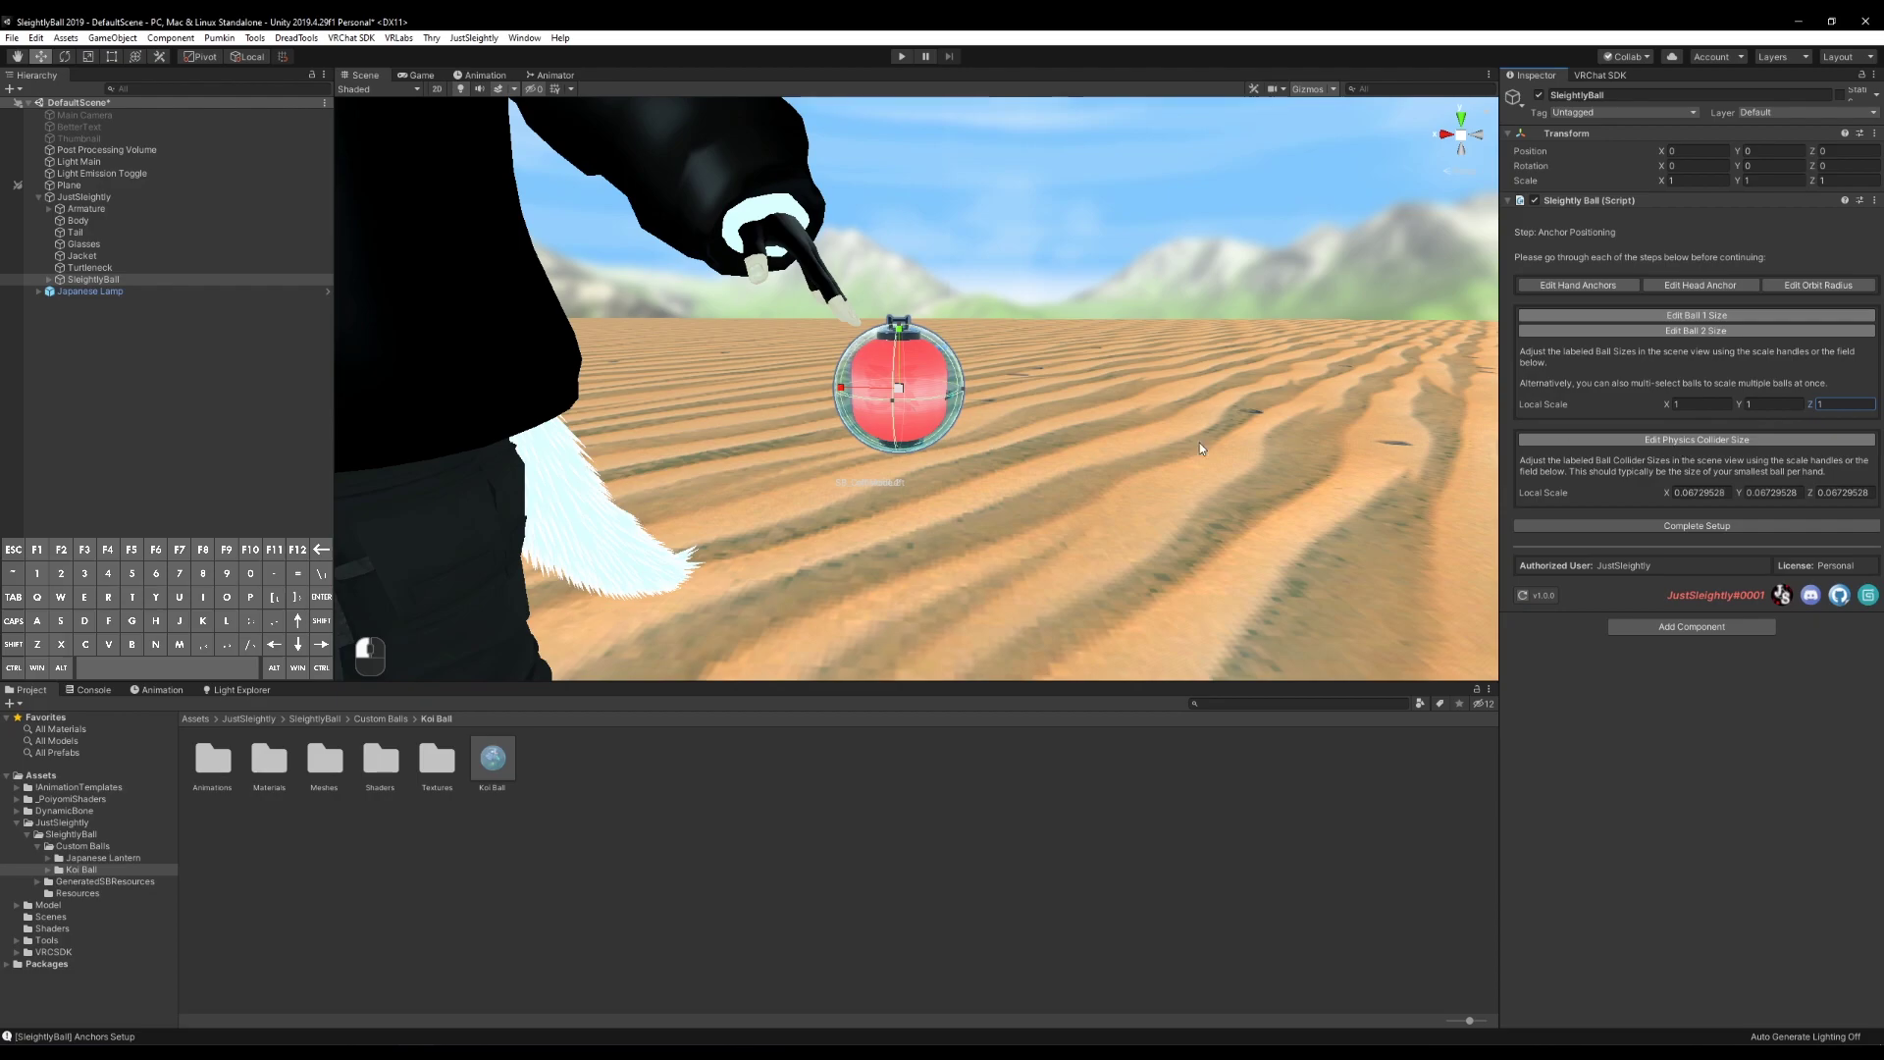
right_click_drag(1034, 432, 1093, 435, "alt")
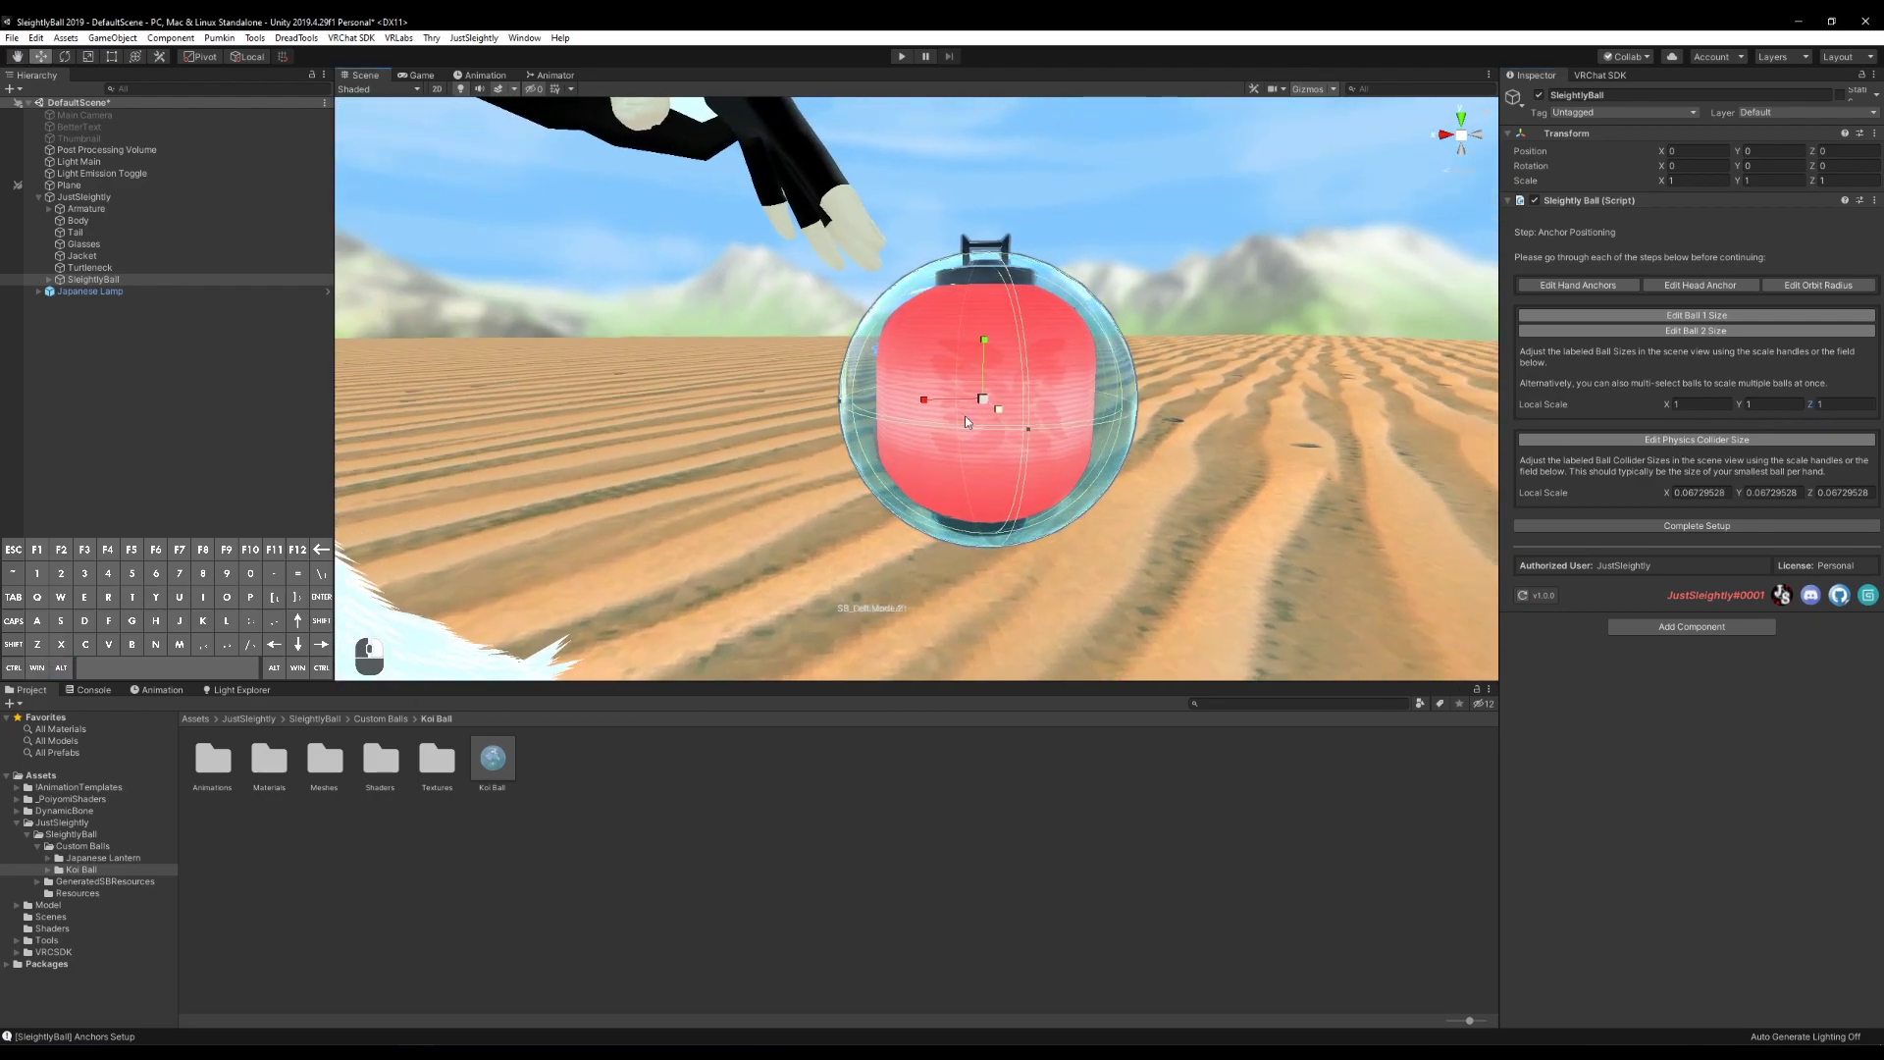
mouse_move(840, 407)
left_mouse_down()
mouse_move(822, 418)
mouse_move(851, 423)
left_mouse_up()
scroll(1226, 462, "down", 5)
key("Left")
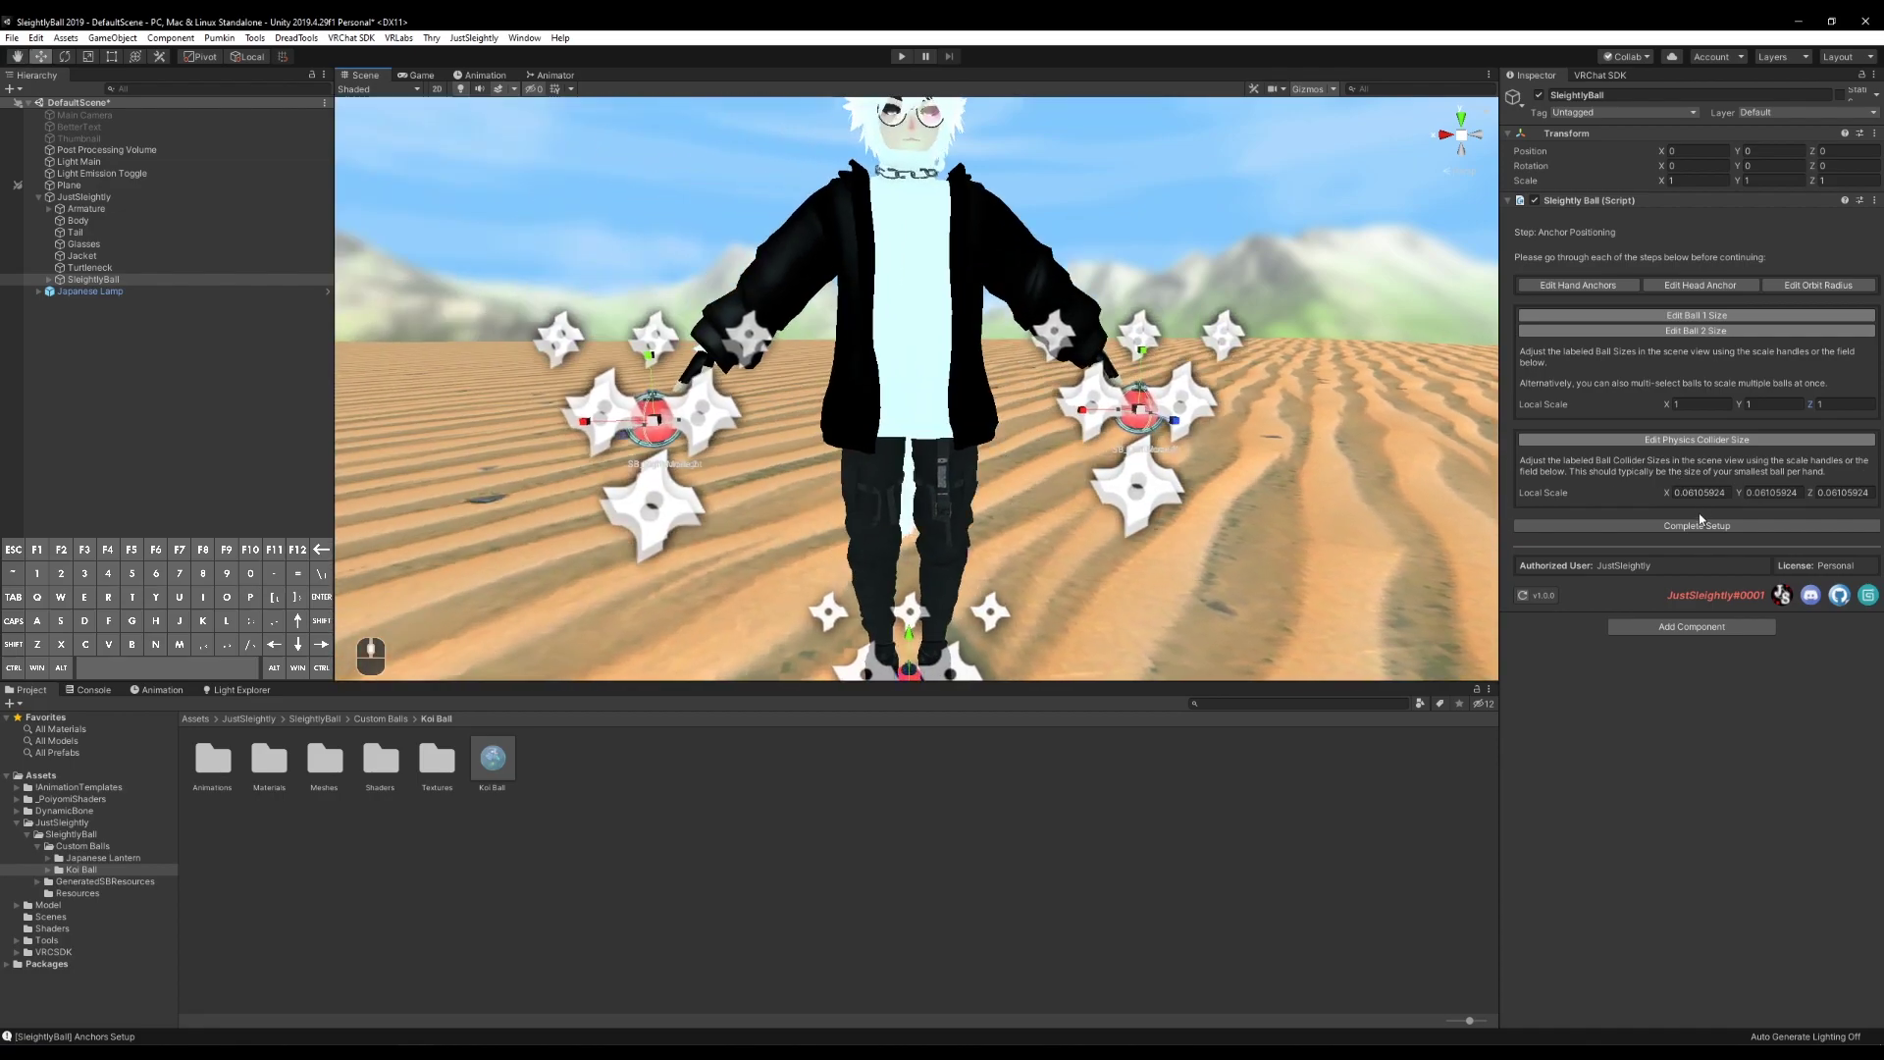
Finish the setup and expand the generated SB_SleightlyBall hierarchy with SB_Container and SB_Balls
left_click(1687, 527)
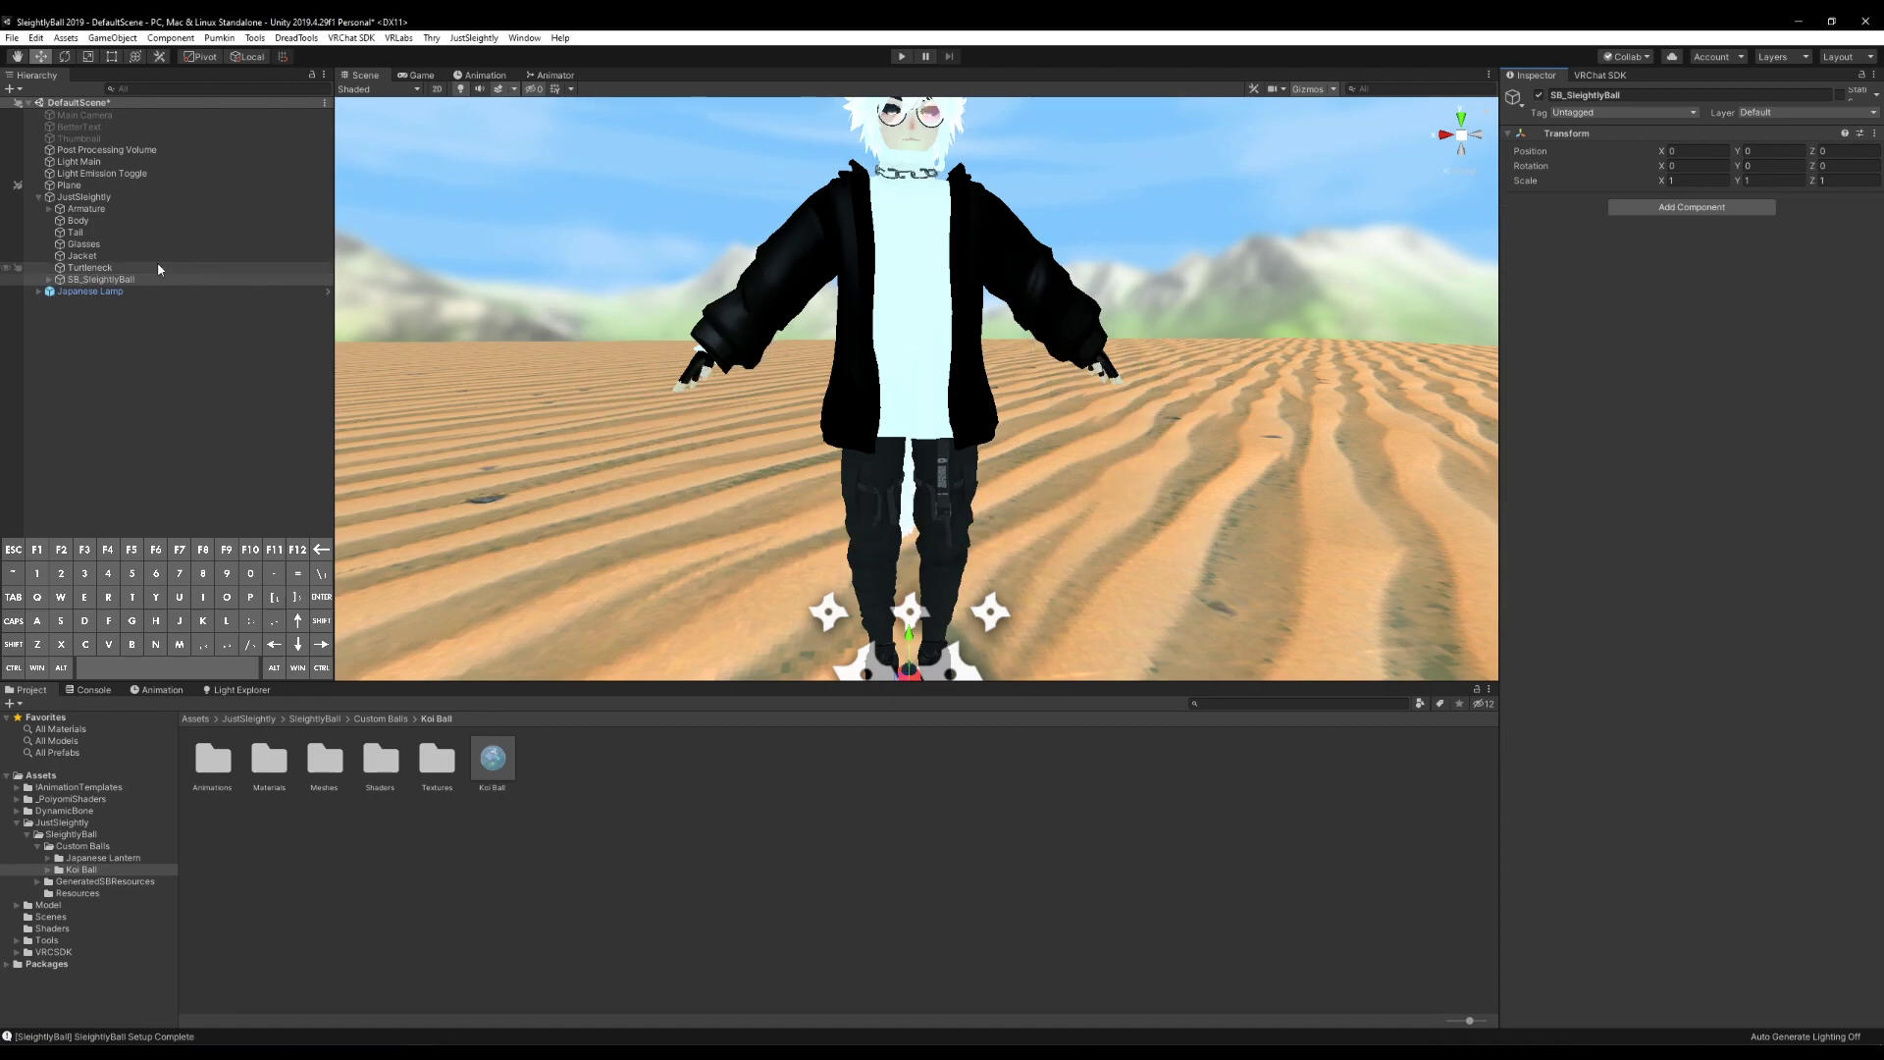
left_click(50, 279, "alt")
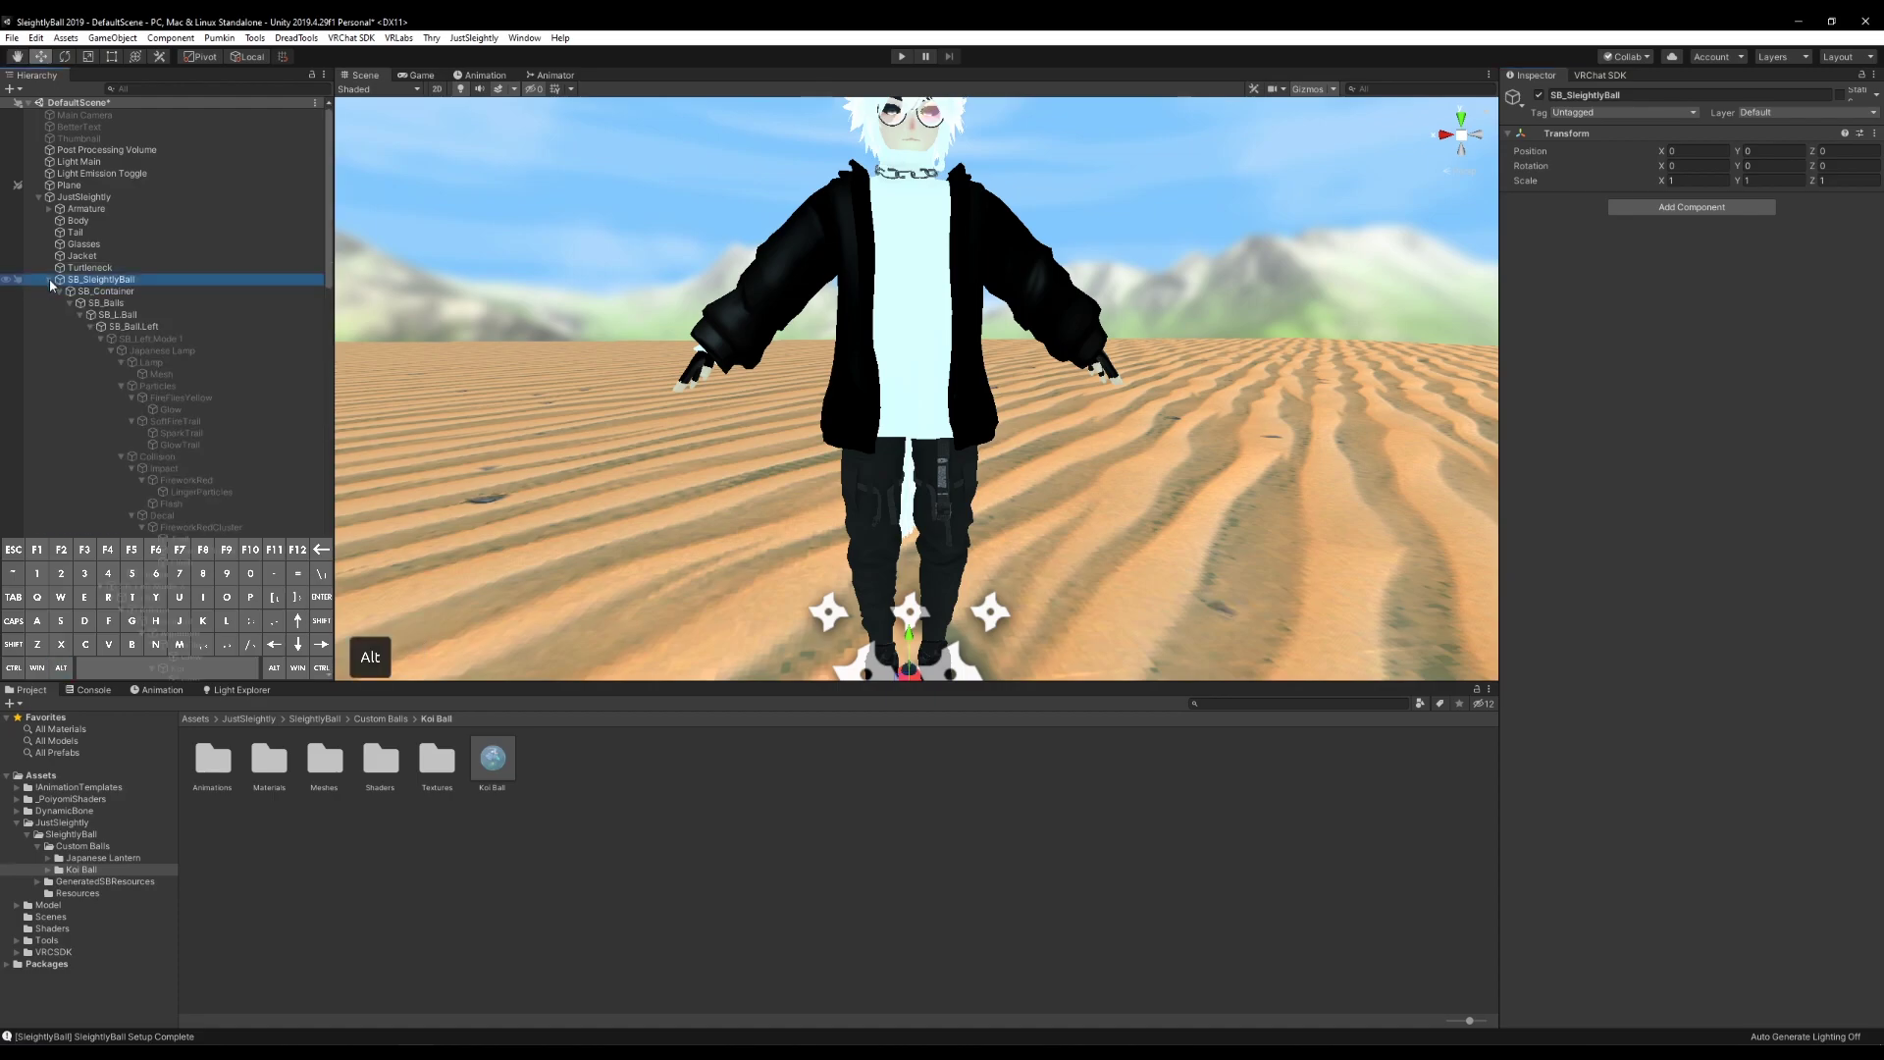
scroll(155, 341, "down", 4)
scroll(155, 340, "down", 6)
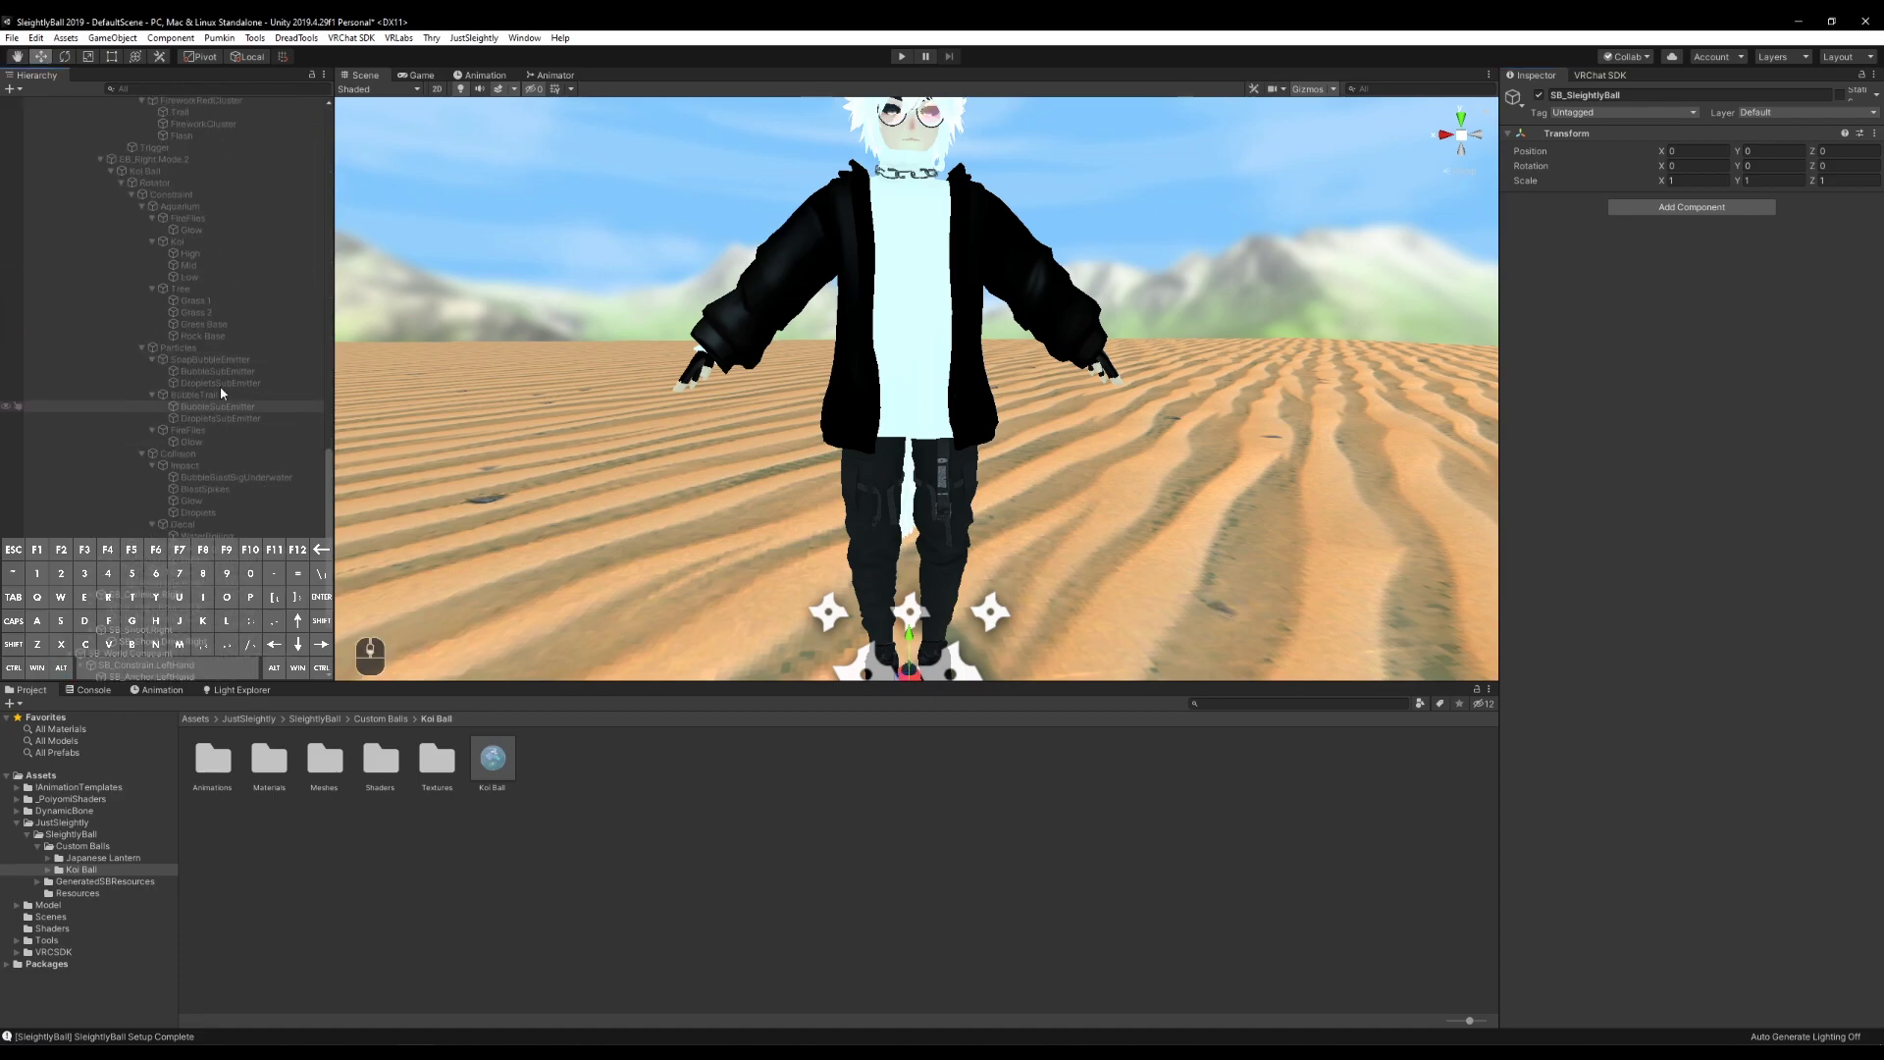
scroll(192, 481, "up", 10)
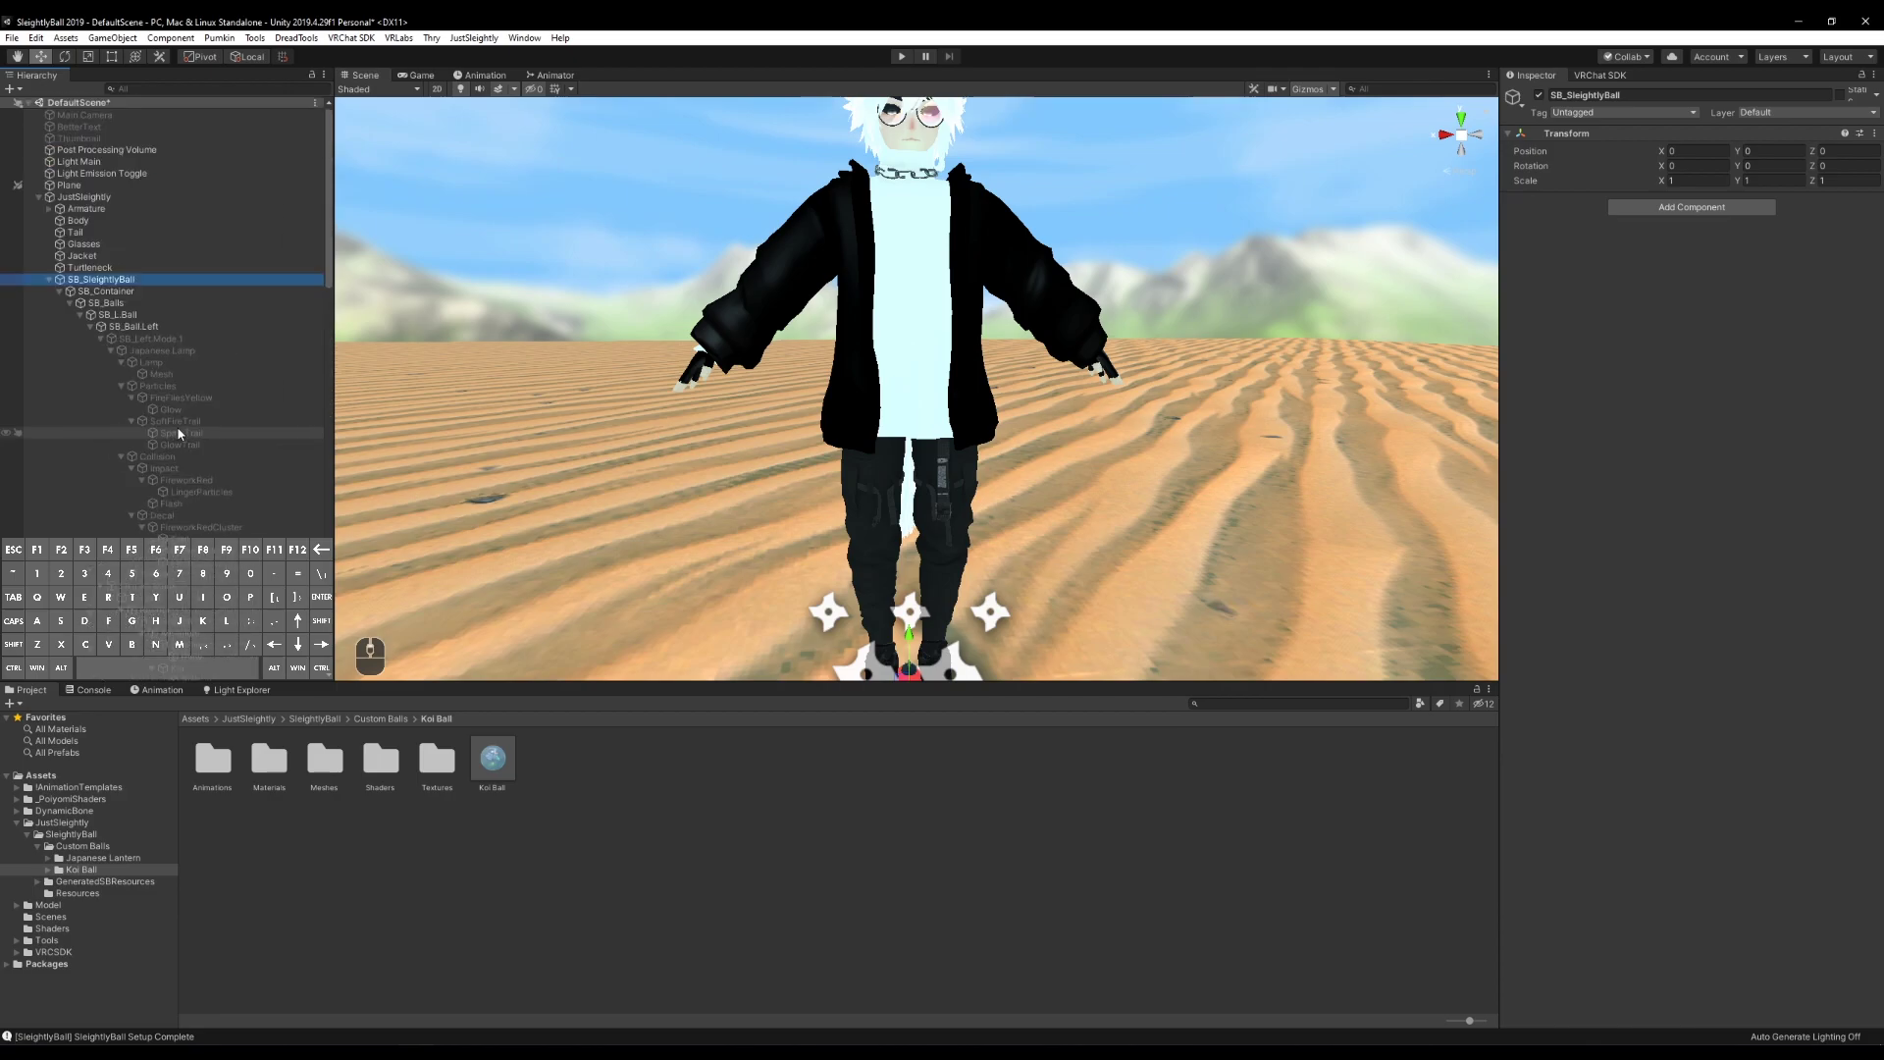
Collapse SB_SleightlyBall and inspect the avatar's expression parameters, expression menu and SleightlyBall submenu
left_click(49, 280, "alt")
left_click(84, 197)
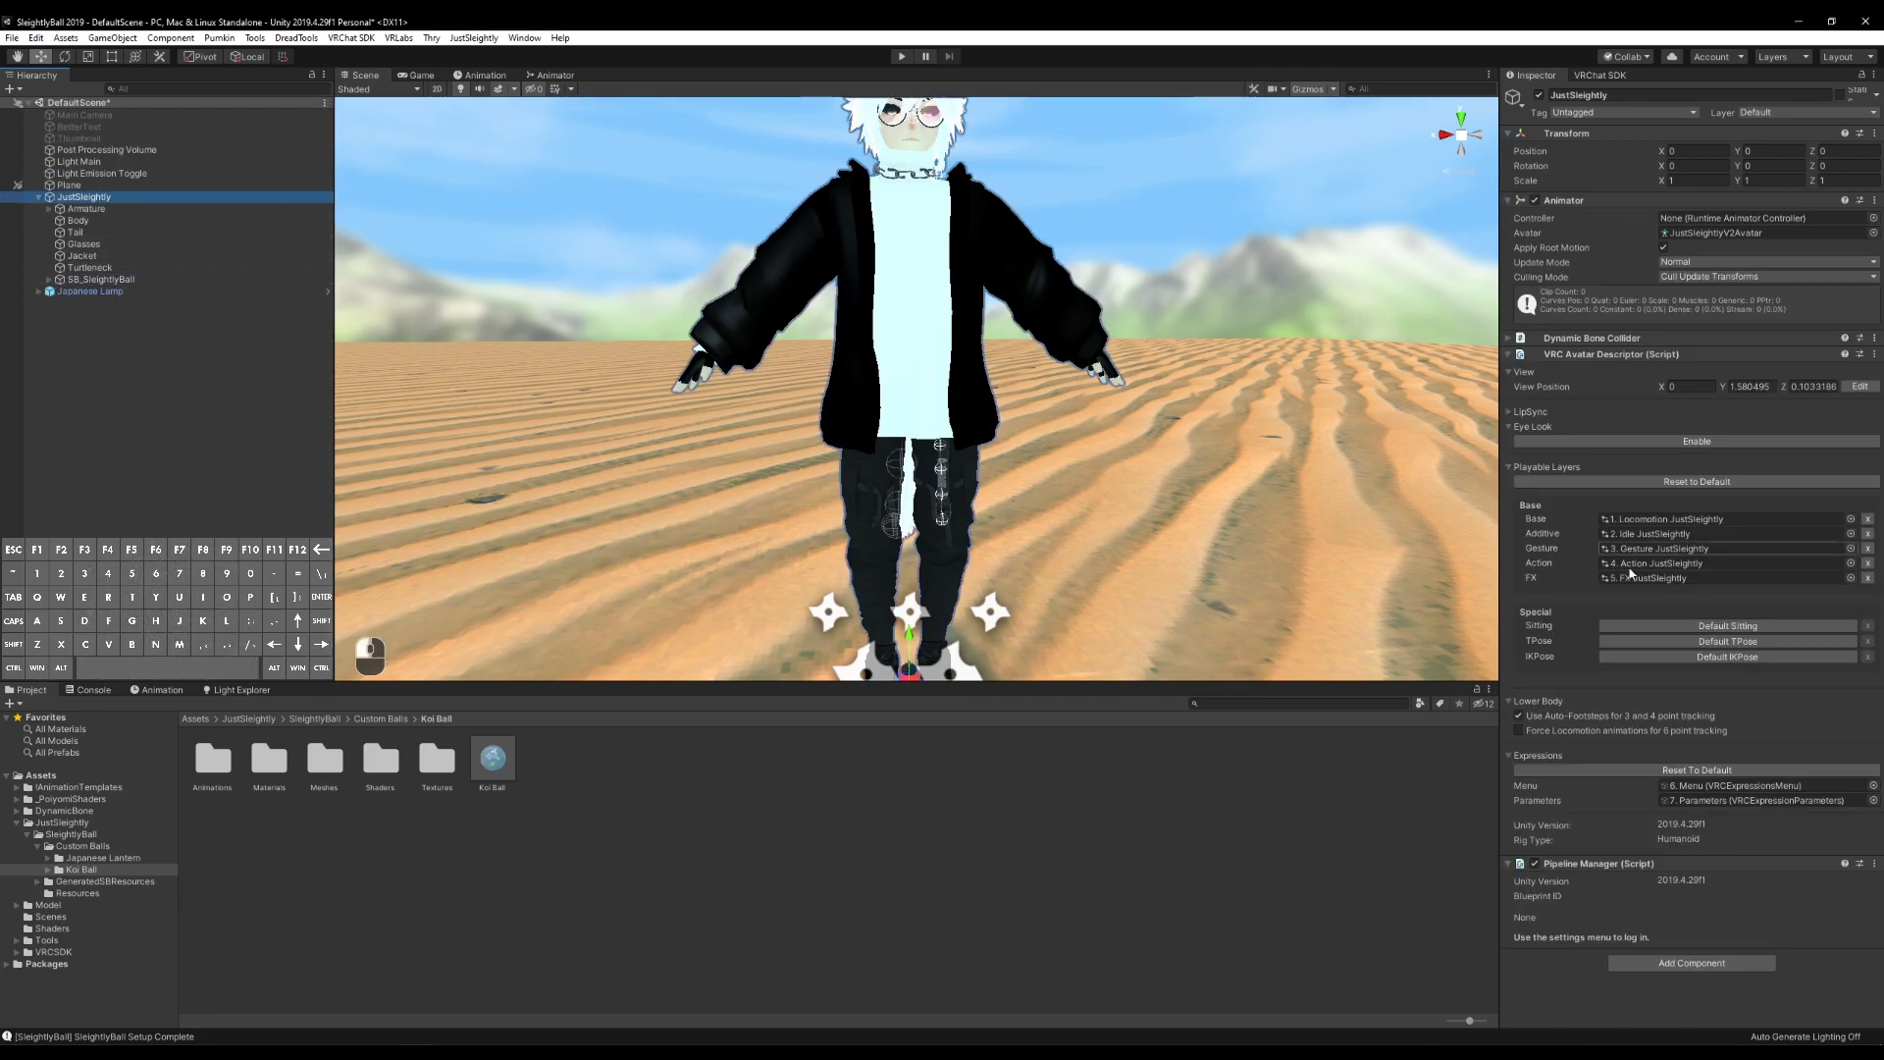
double_click(1725, 797)
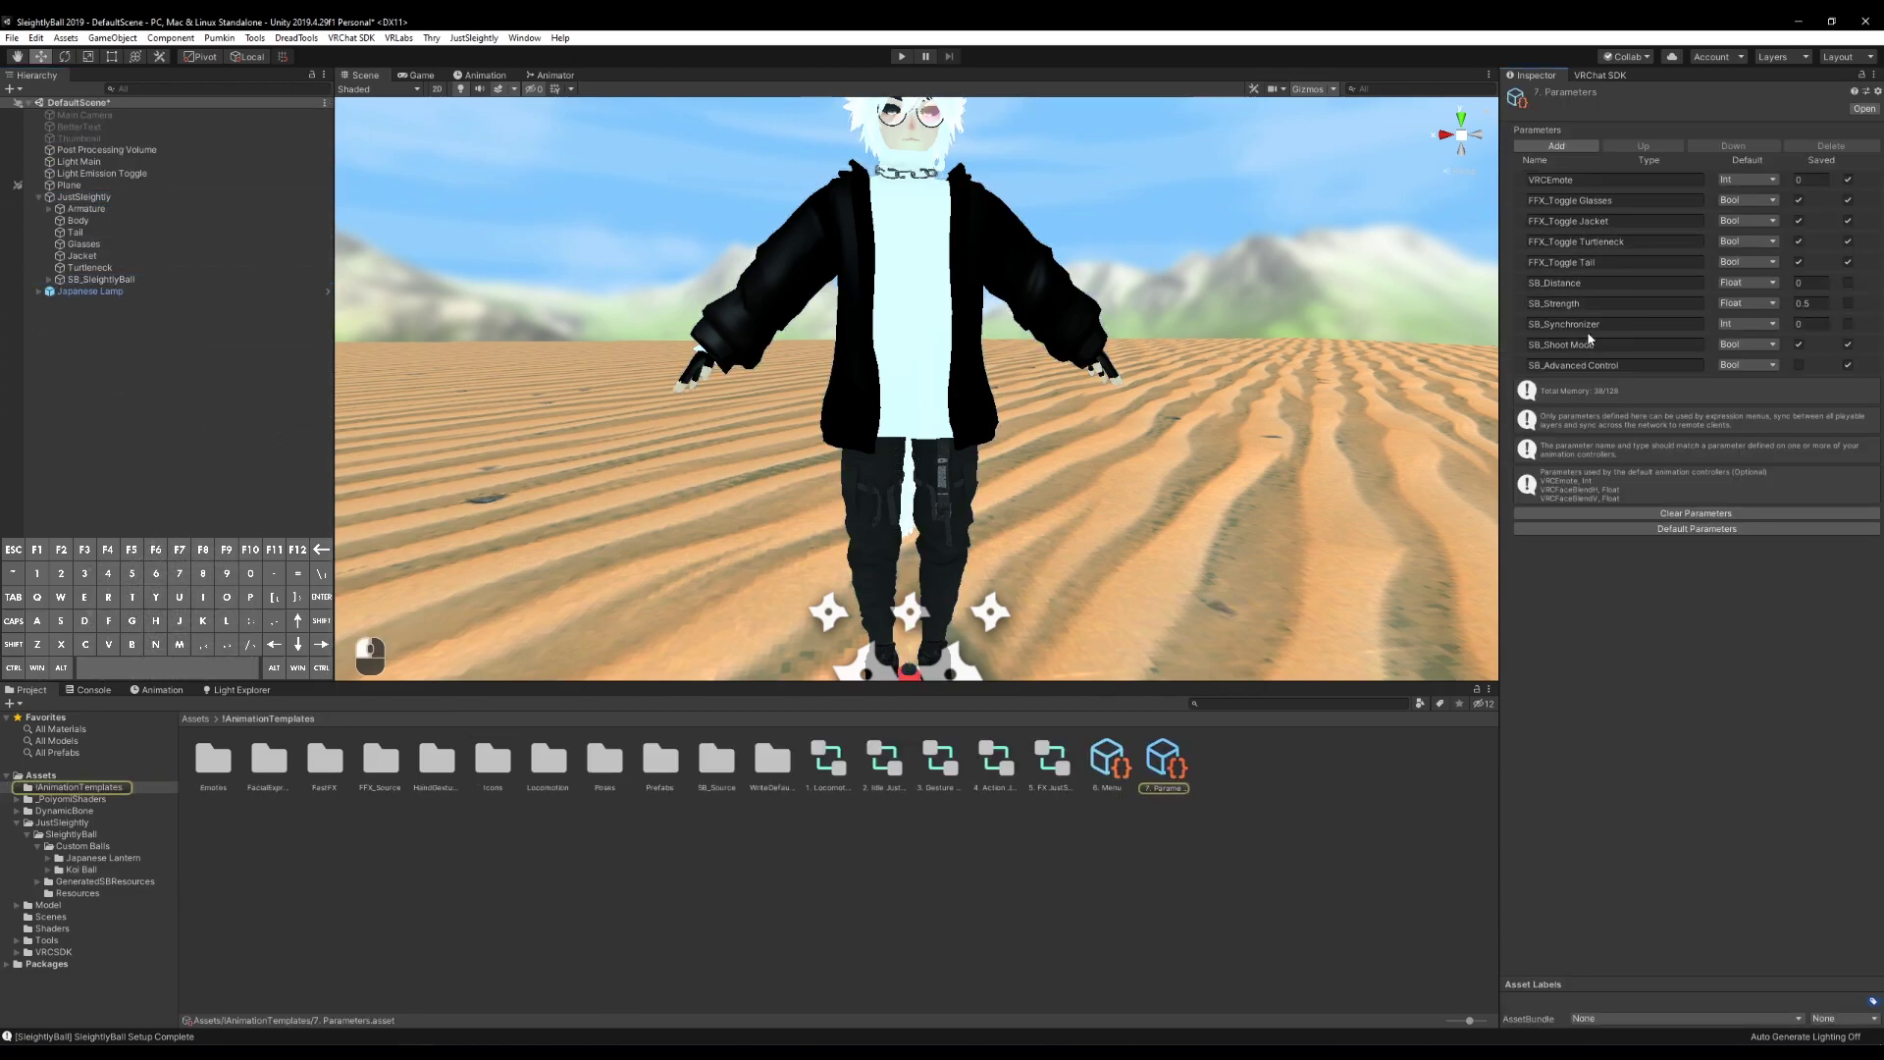
left_click(147, 197)
double_click(1725, 780)
double_click(1718, 622)
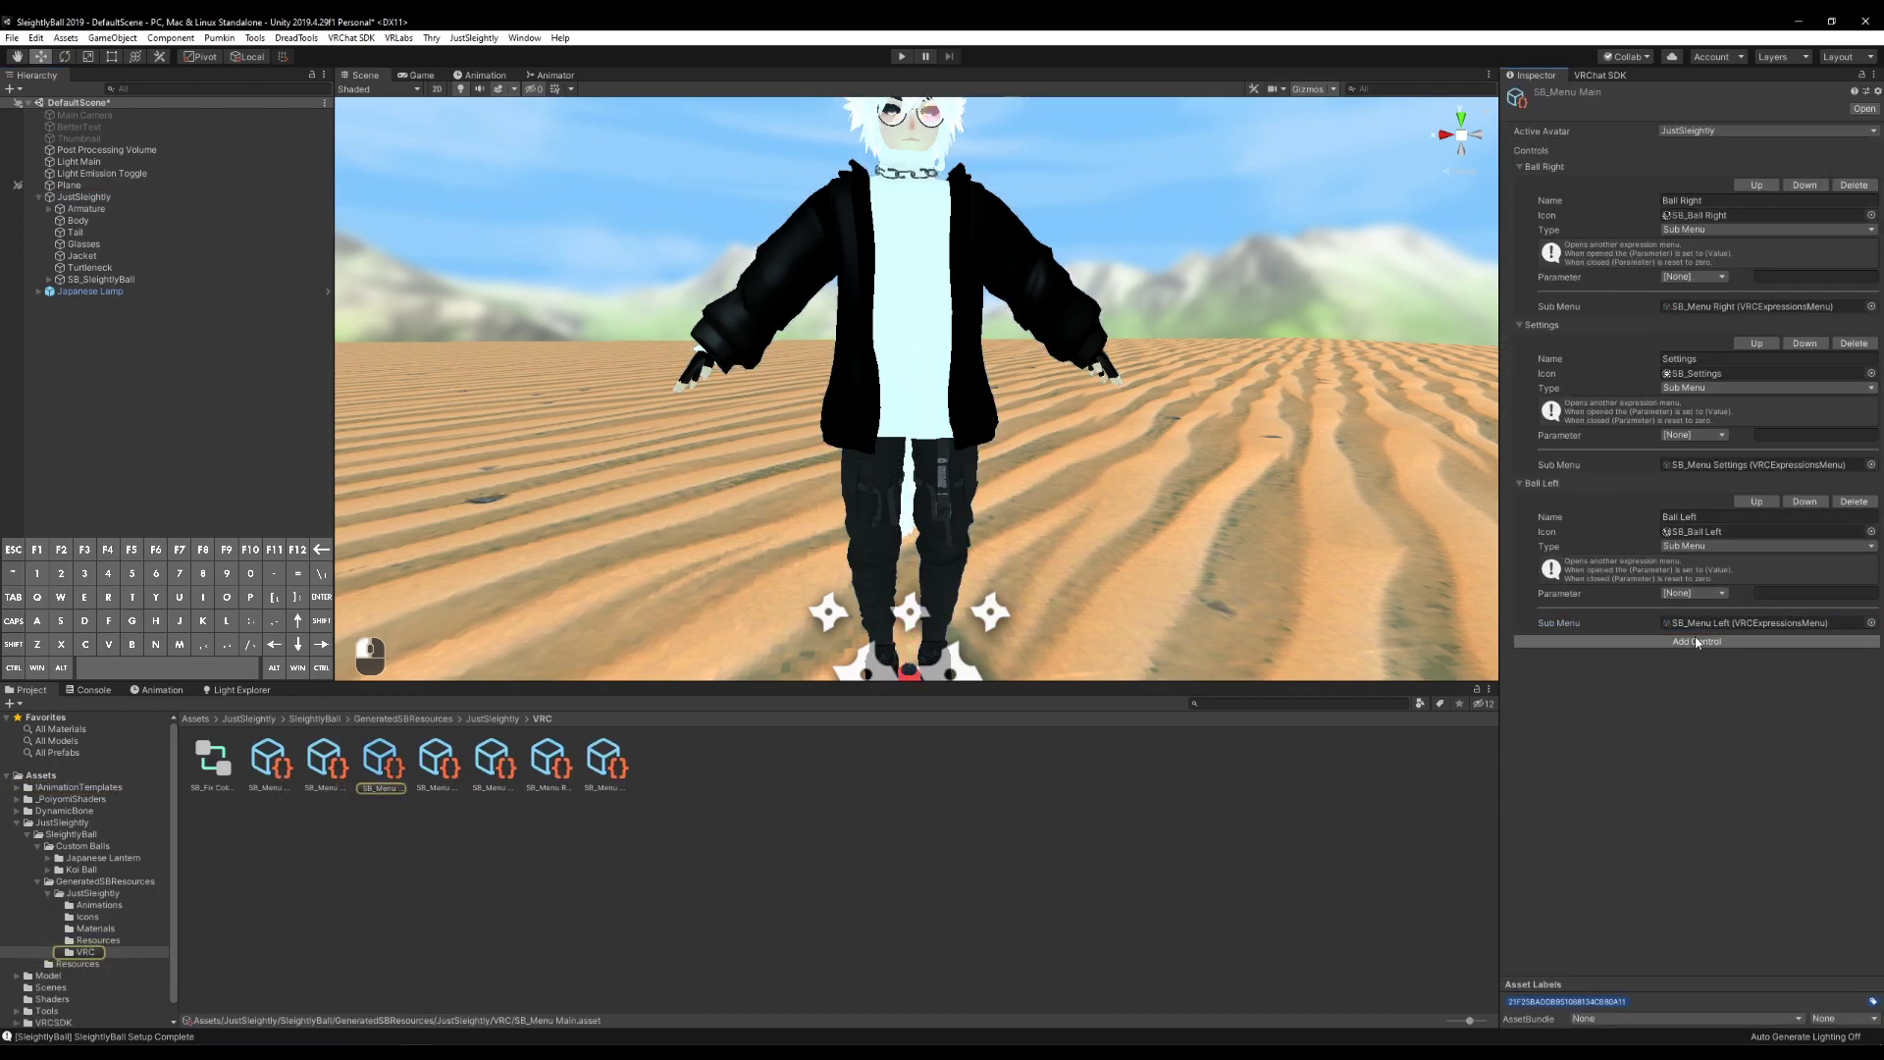
left_click(108, 197)
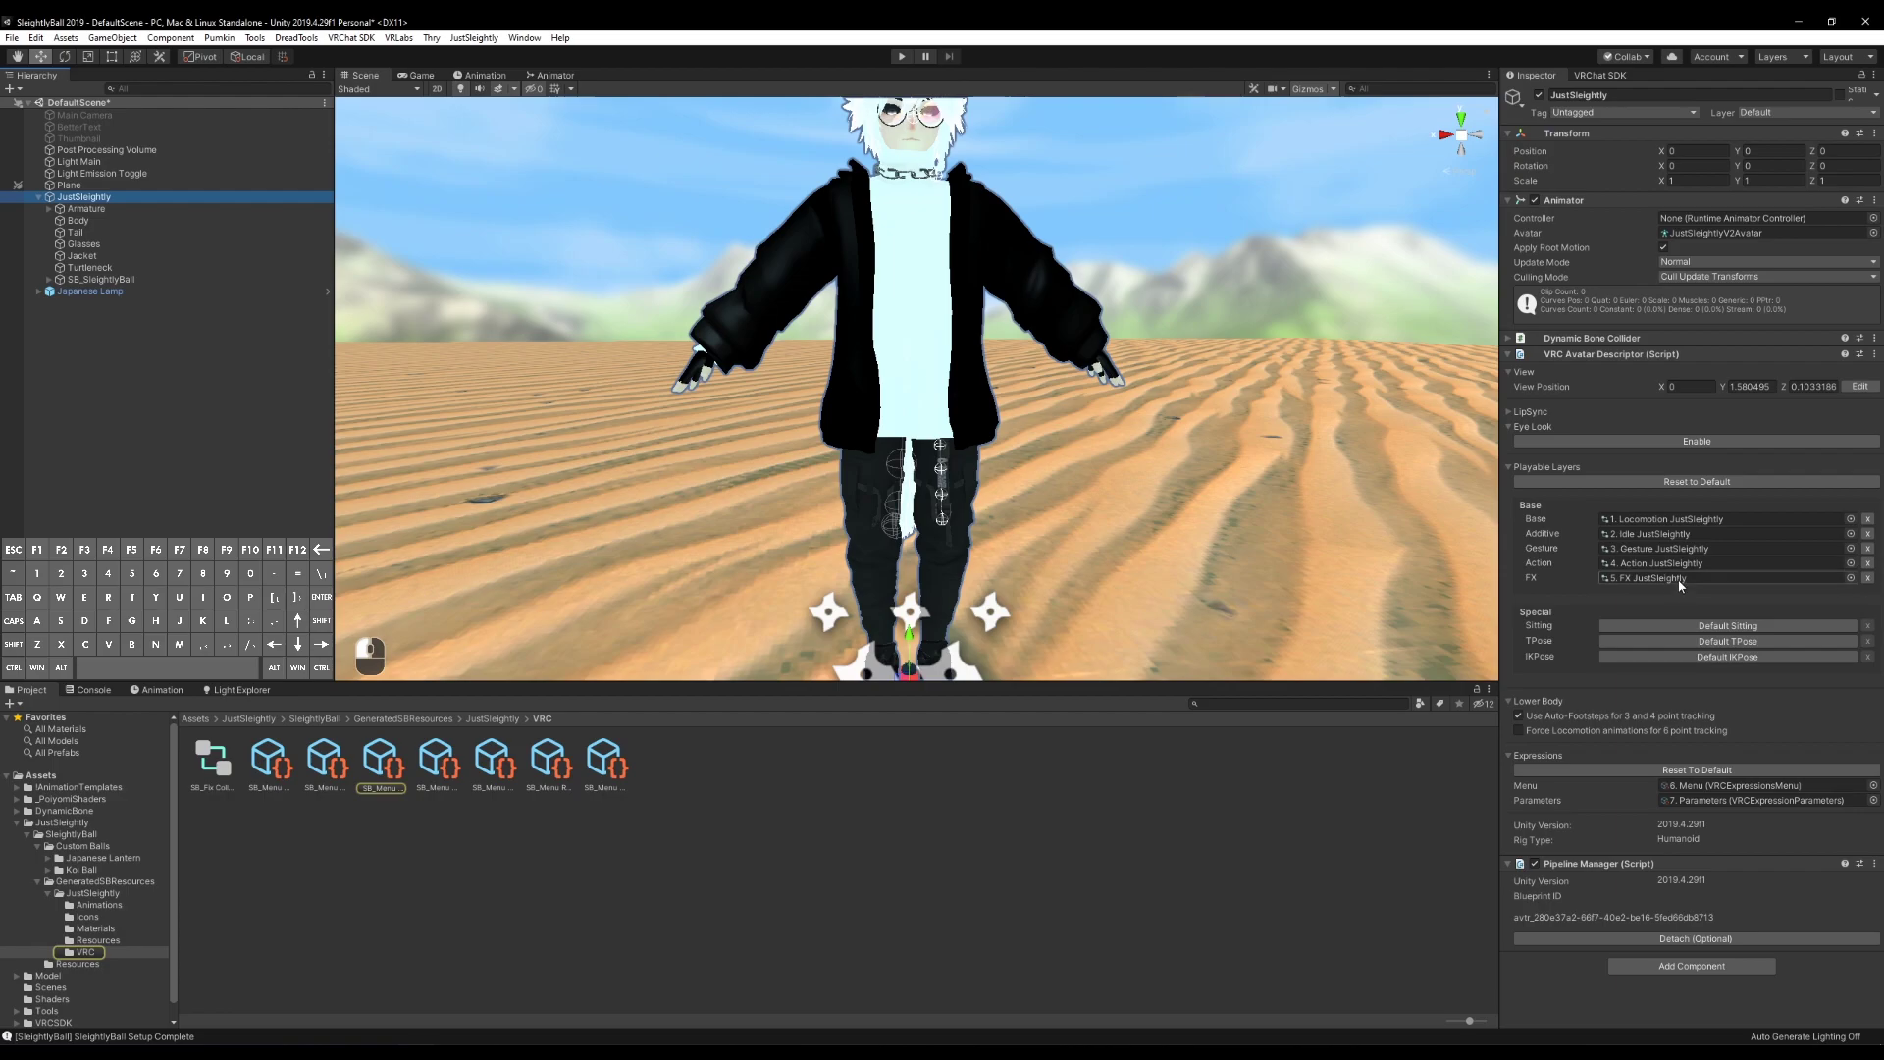
Check the FX JustSleightly controller's layers and SB_ parameters, then return to the Scene view
double_click(1633, 580)
scroll(535, 400, "down", 3)
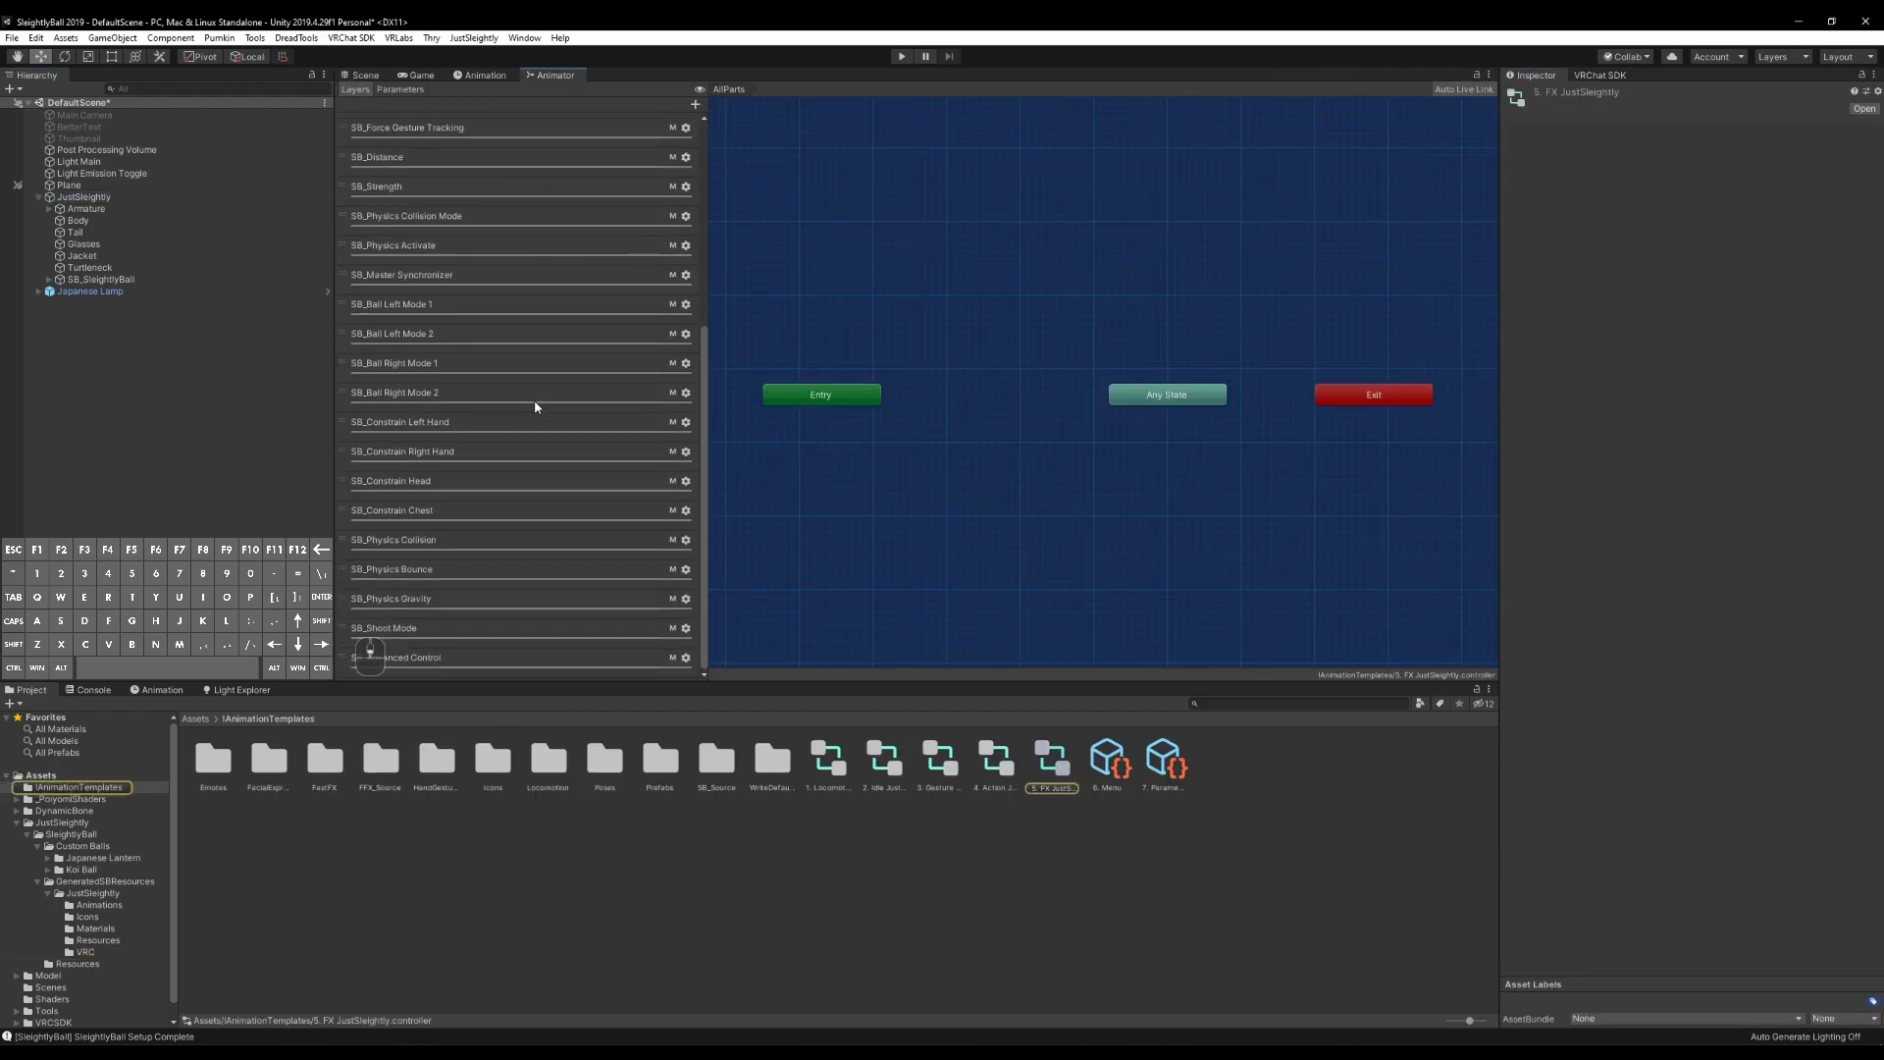
scroll(520, 392, "up", 3)
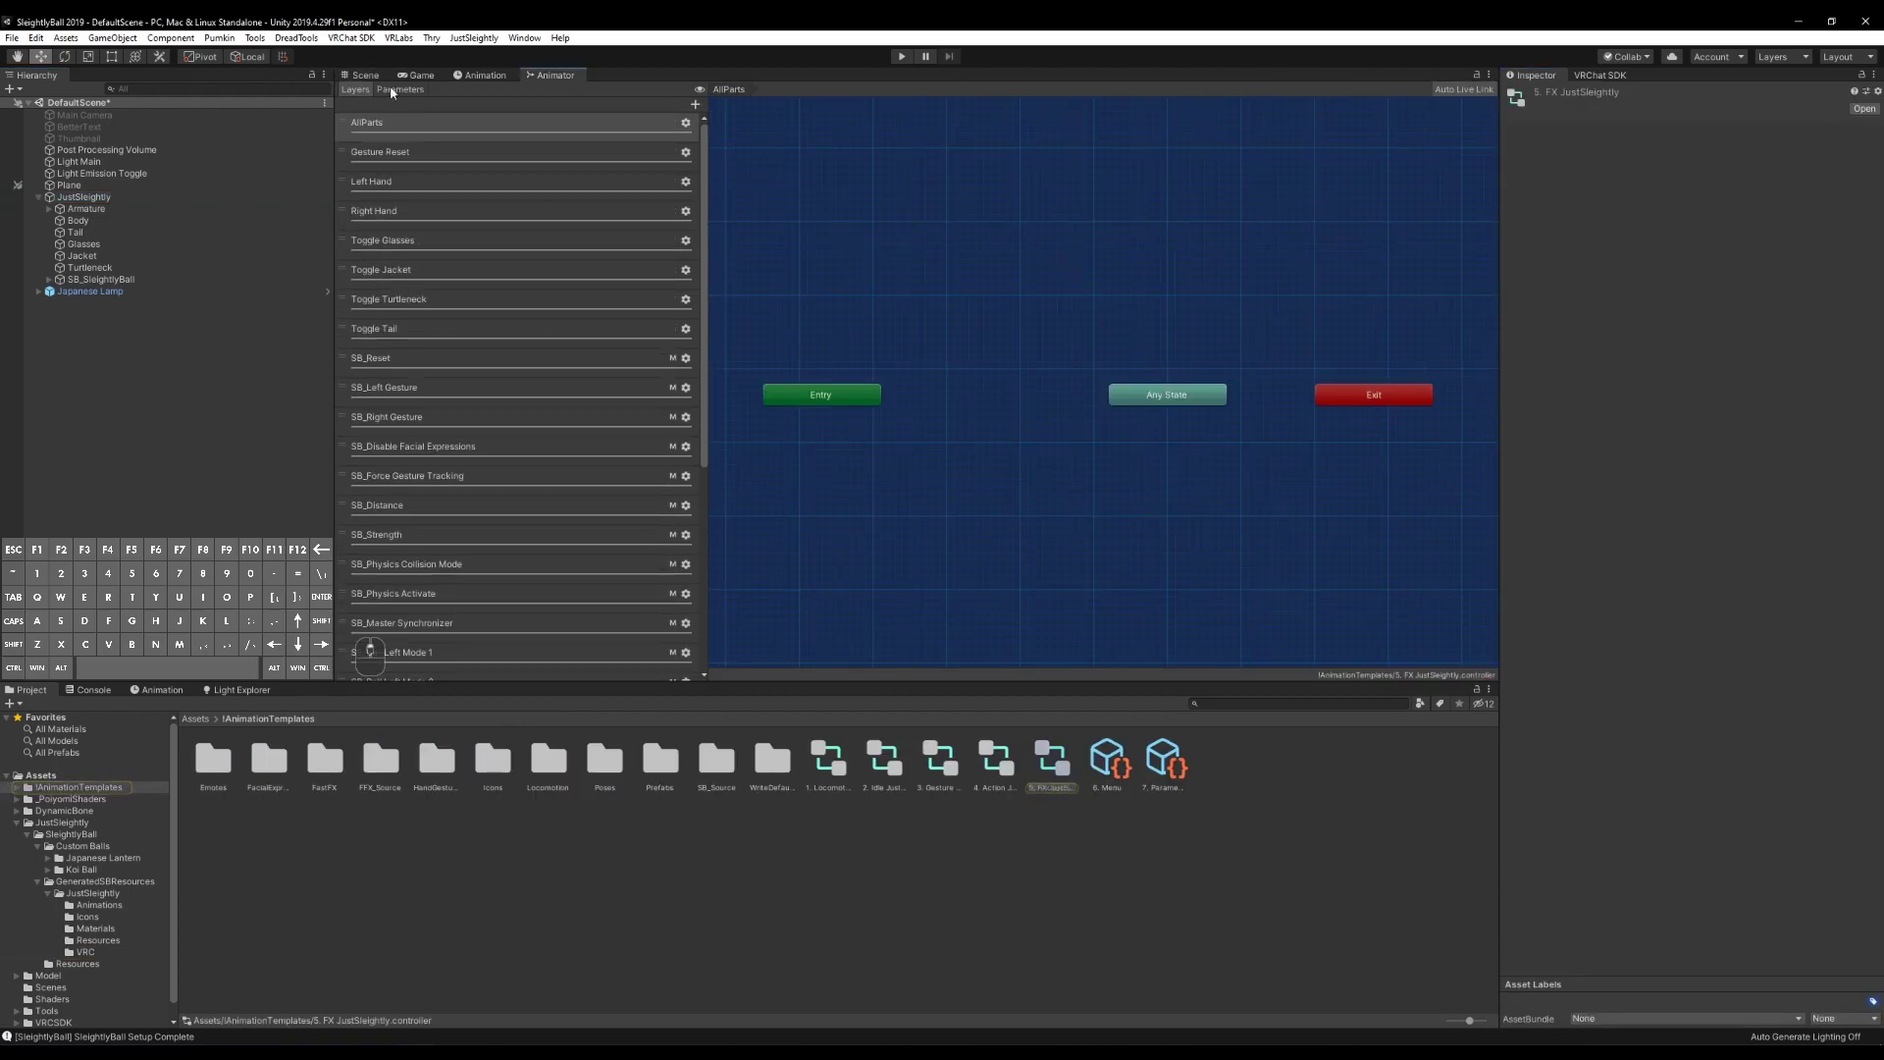
left_click(398, 89)
left_click(356, 89)
left_click(365, 75)
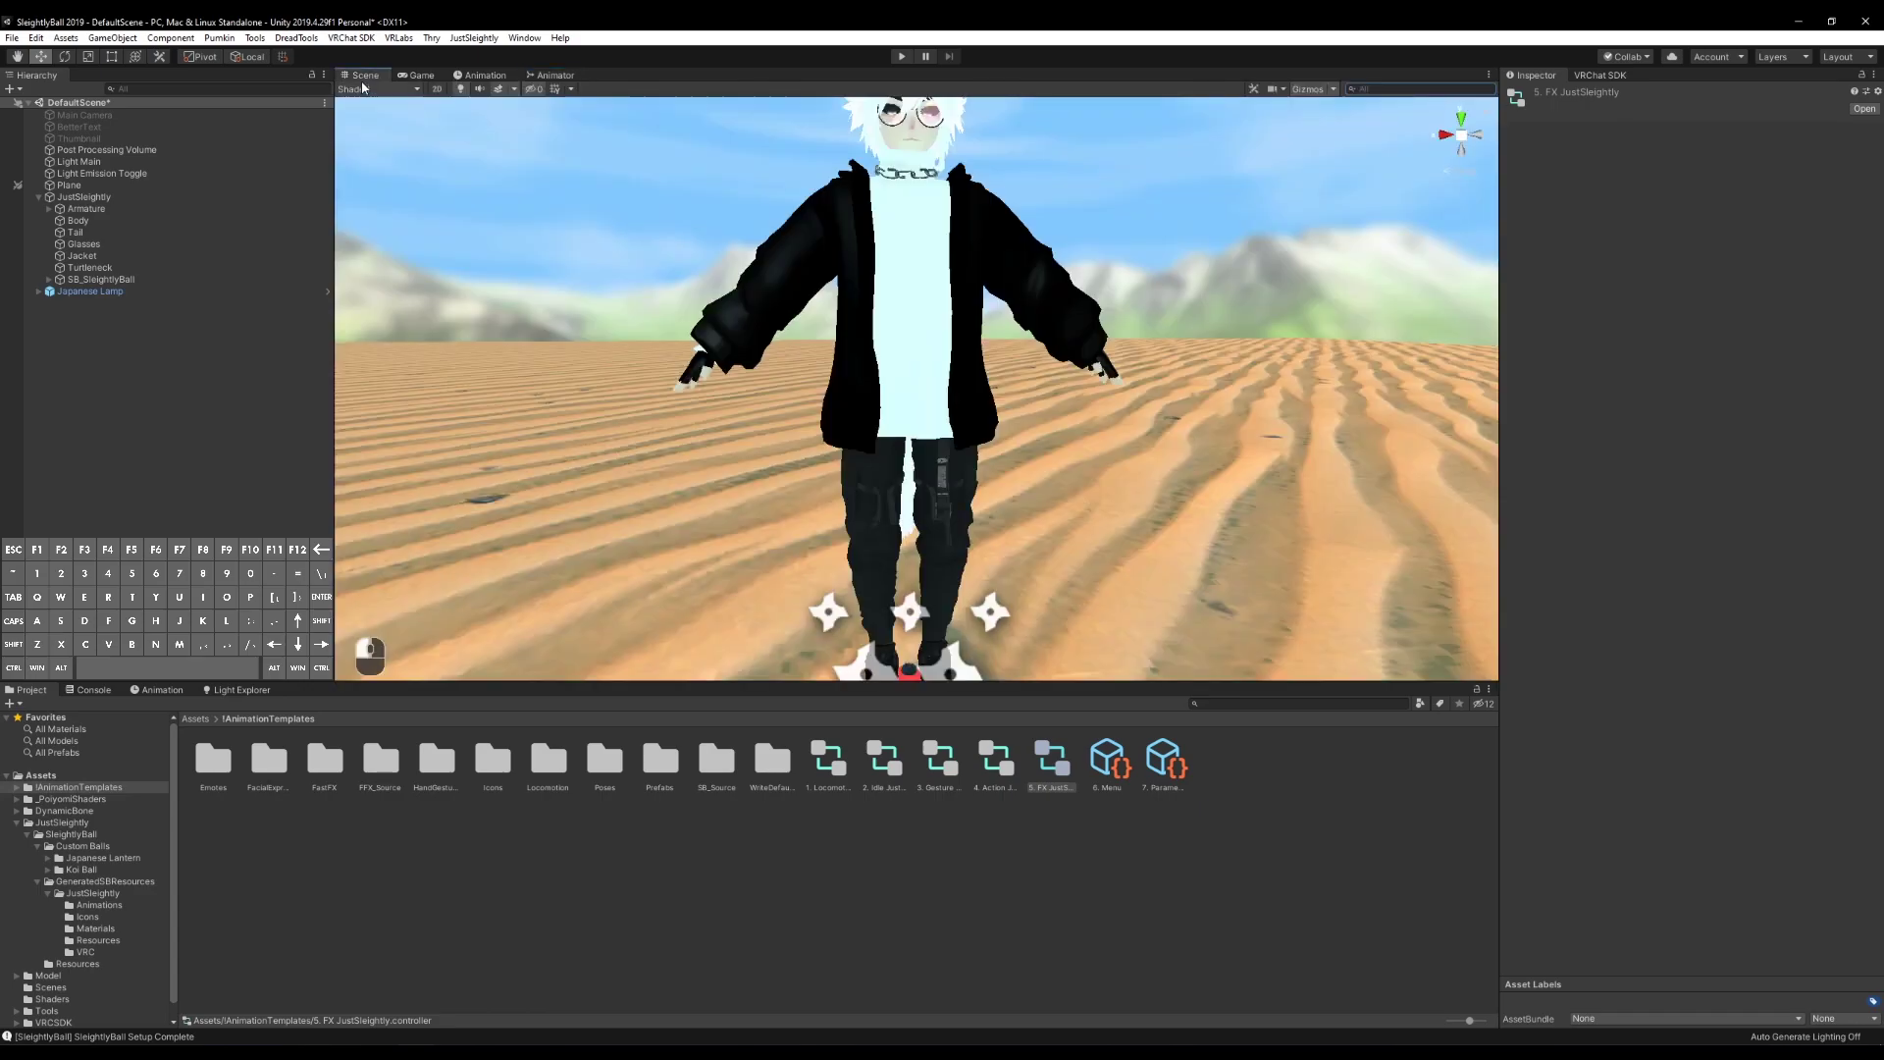
left_click(354, 38)
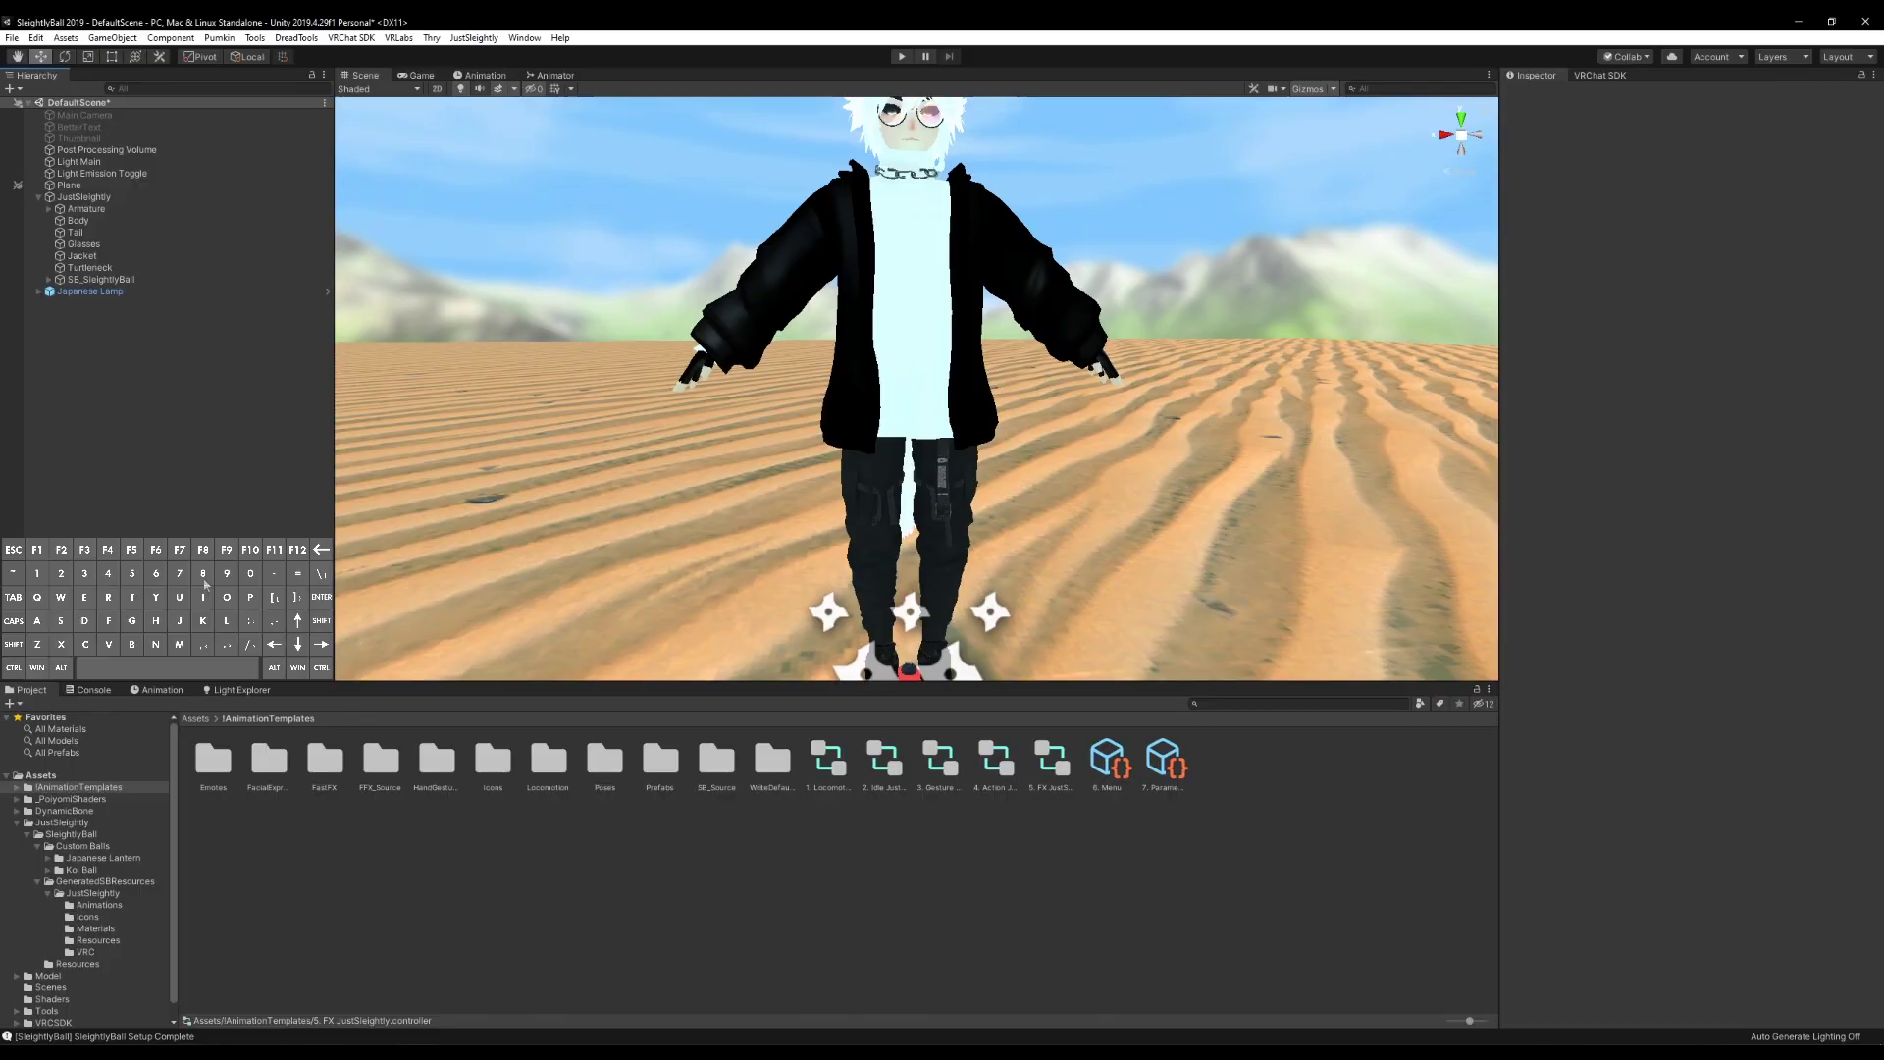
Add a fresh SleightlyBall setup object from the JustSleightly menu
left_click(176, 492)
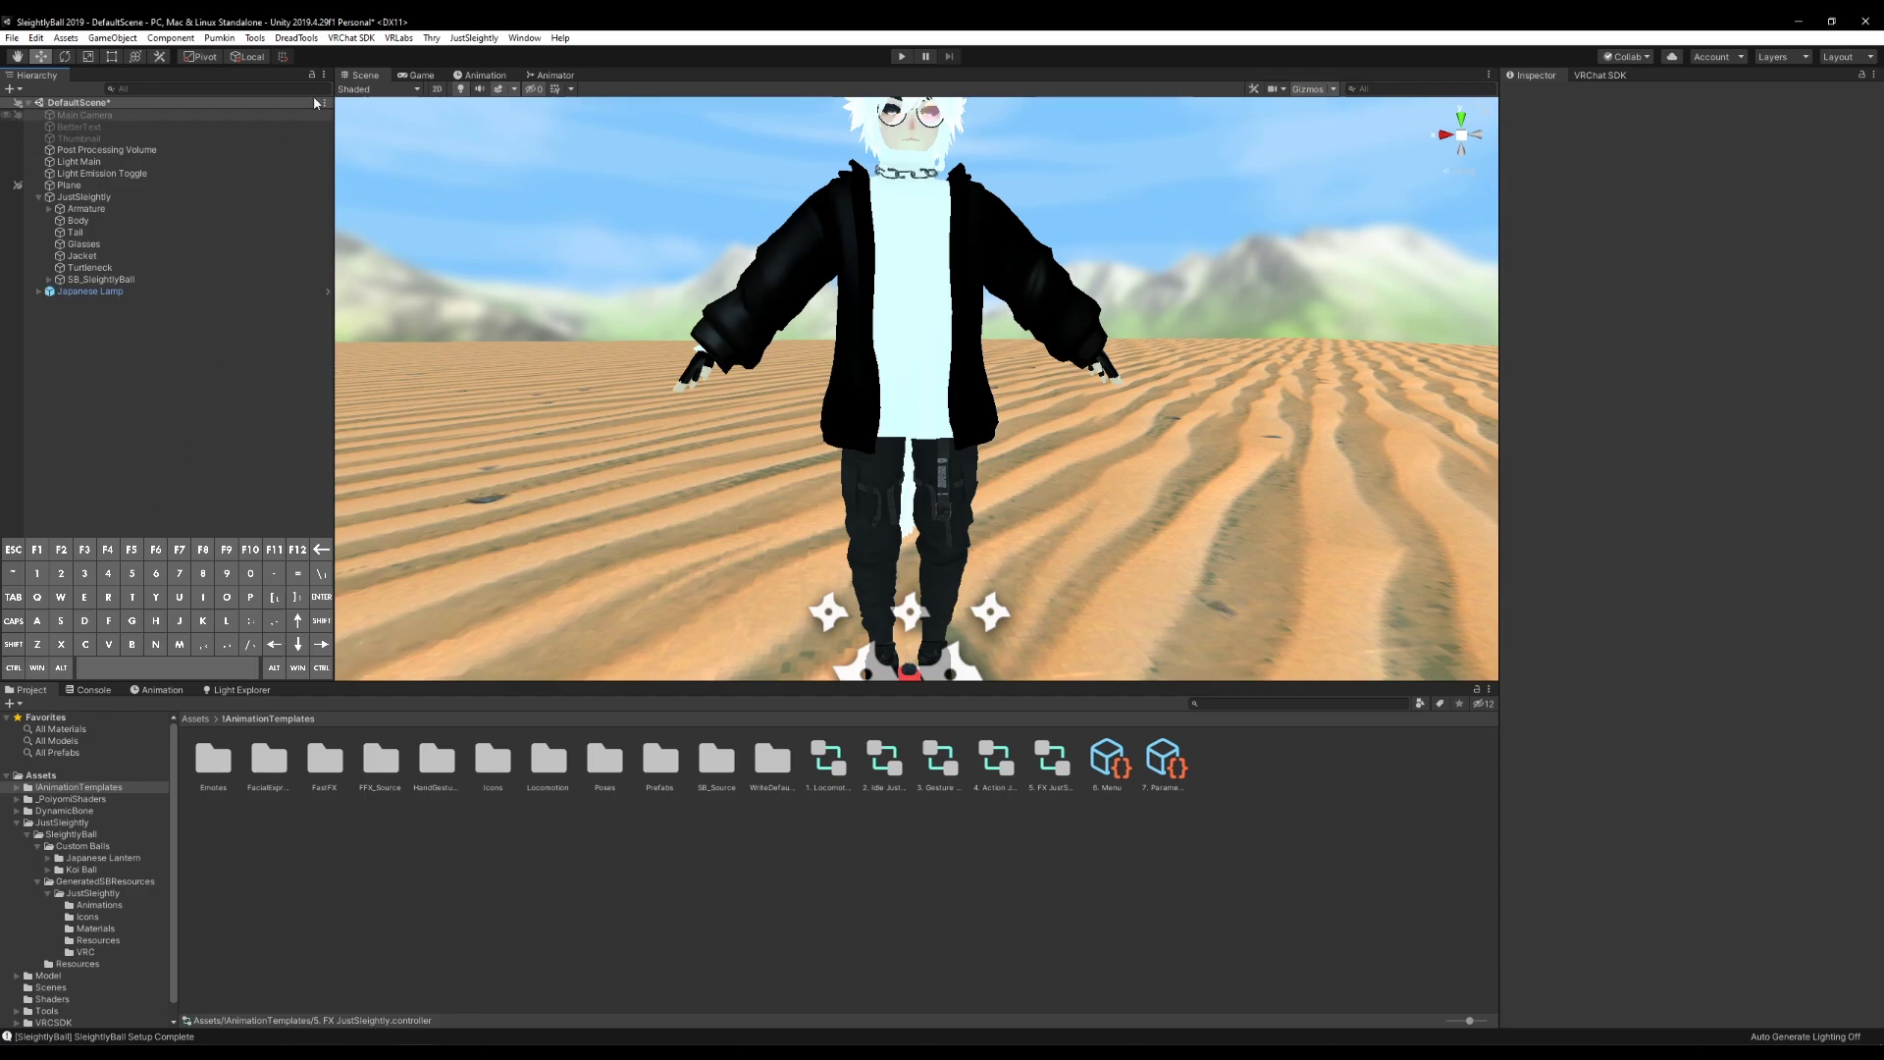
left_click(474, 37)
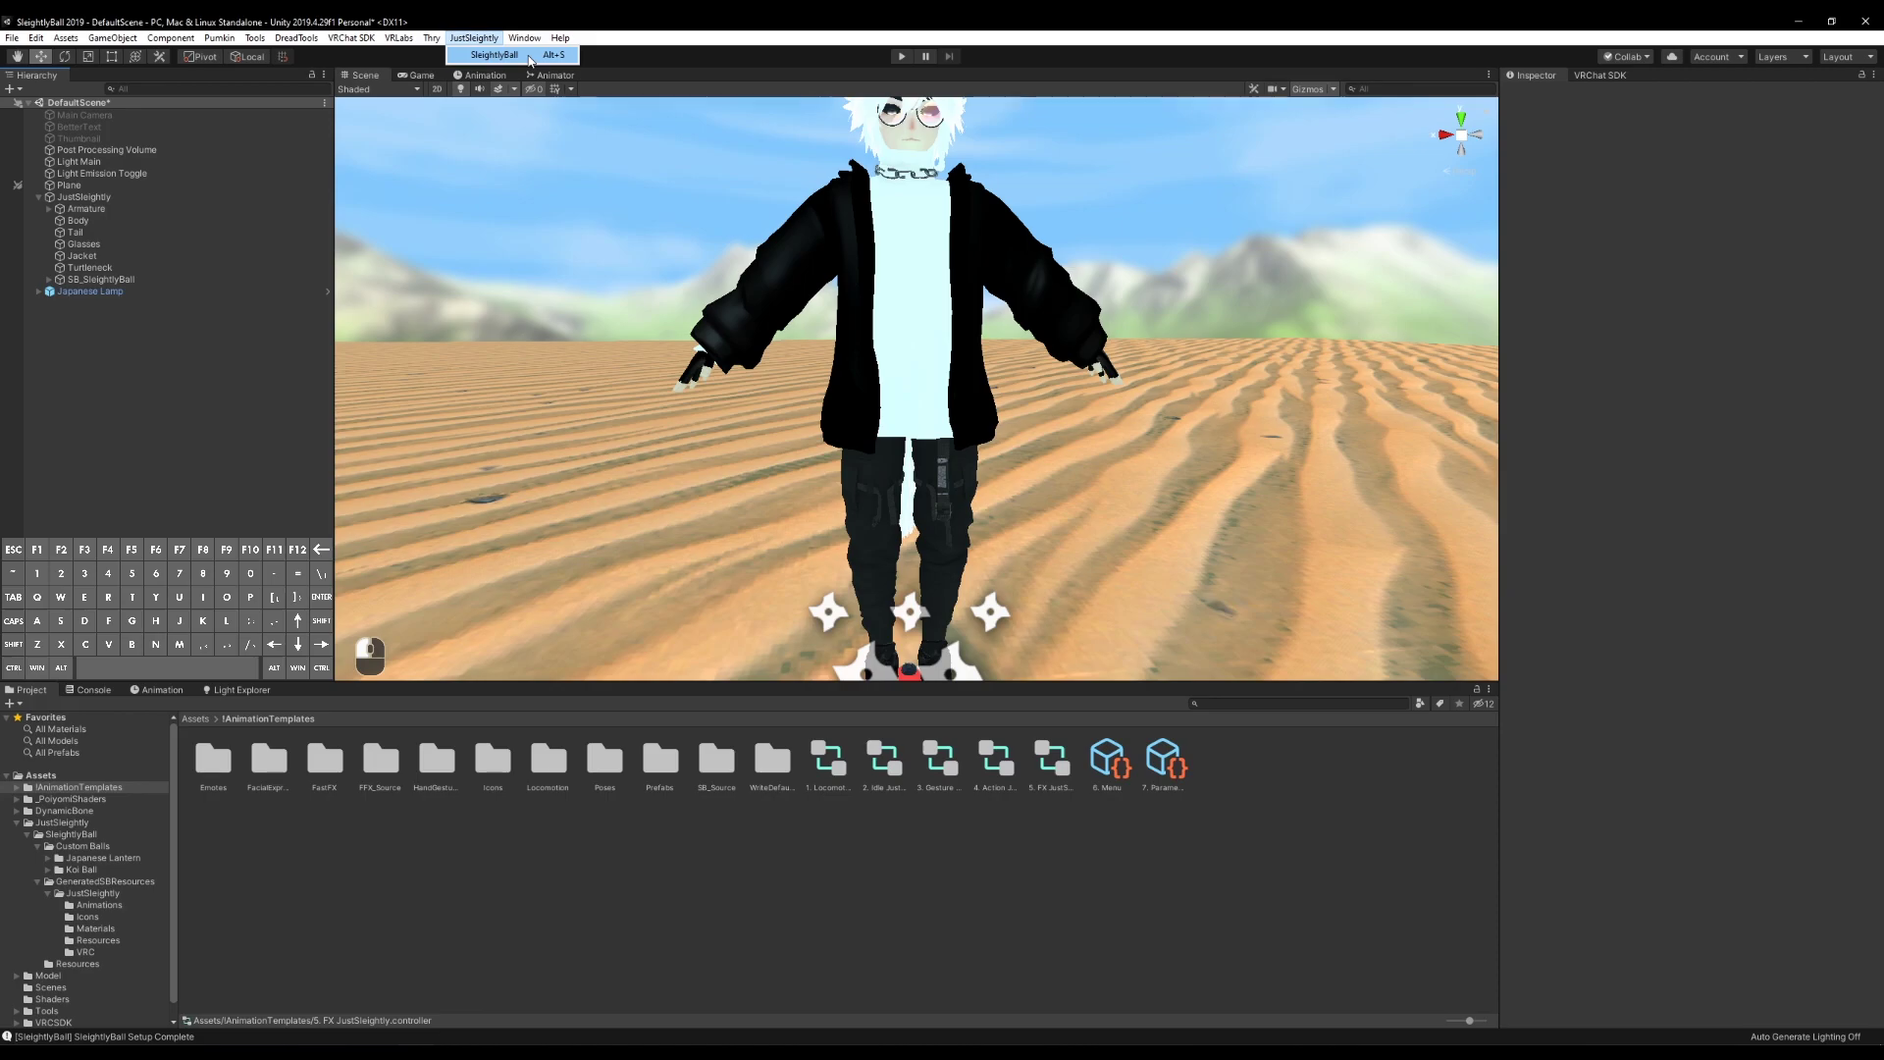
left_click(529, 56)
Delete the previous SleightlyBall install from the avatar and its generated resources from the project
left_click(131, 290)
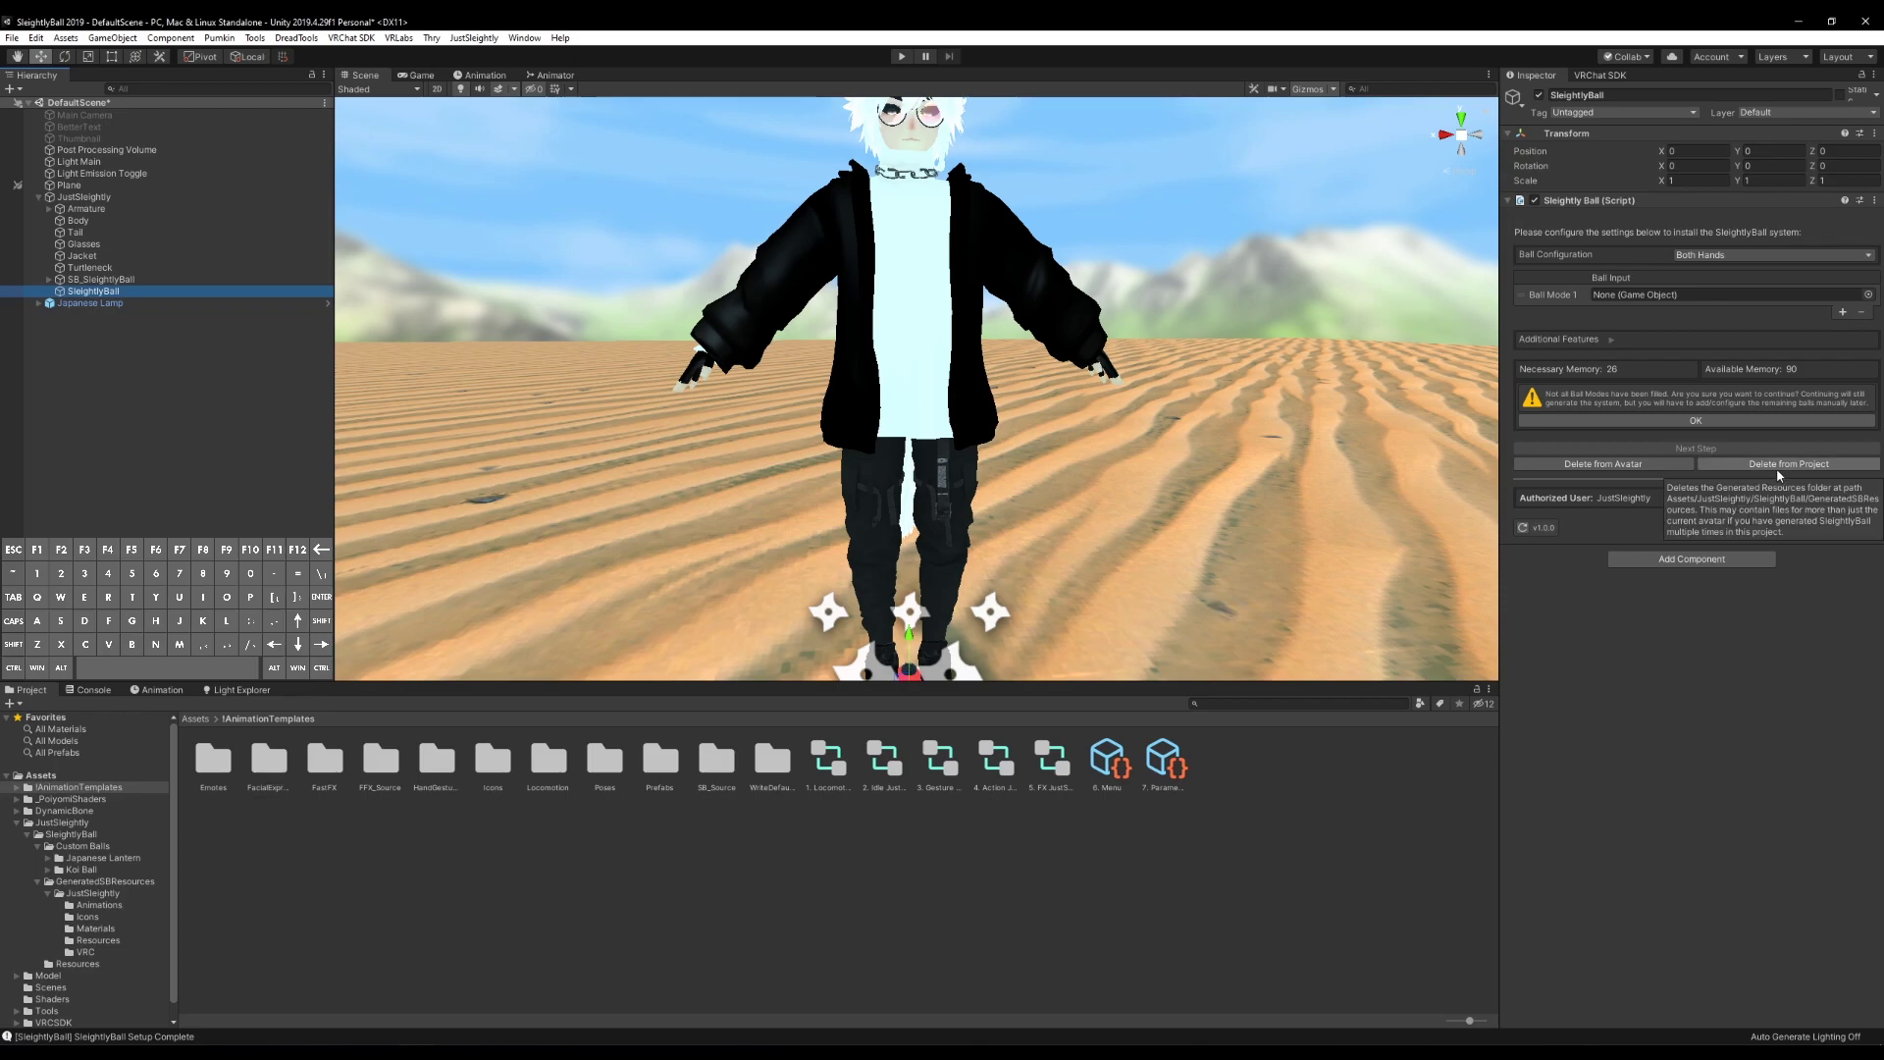
left_click(1601, 465)
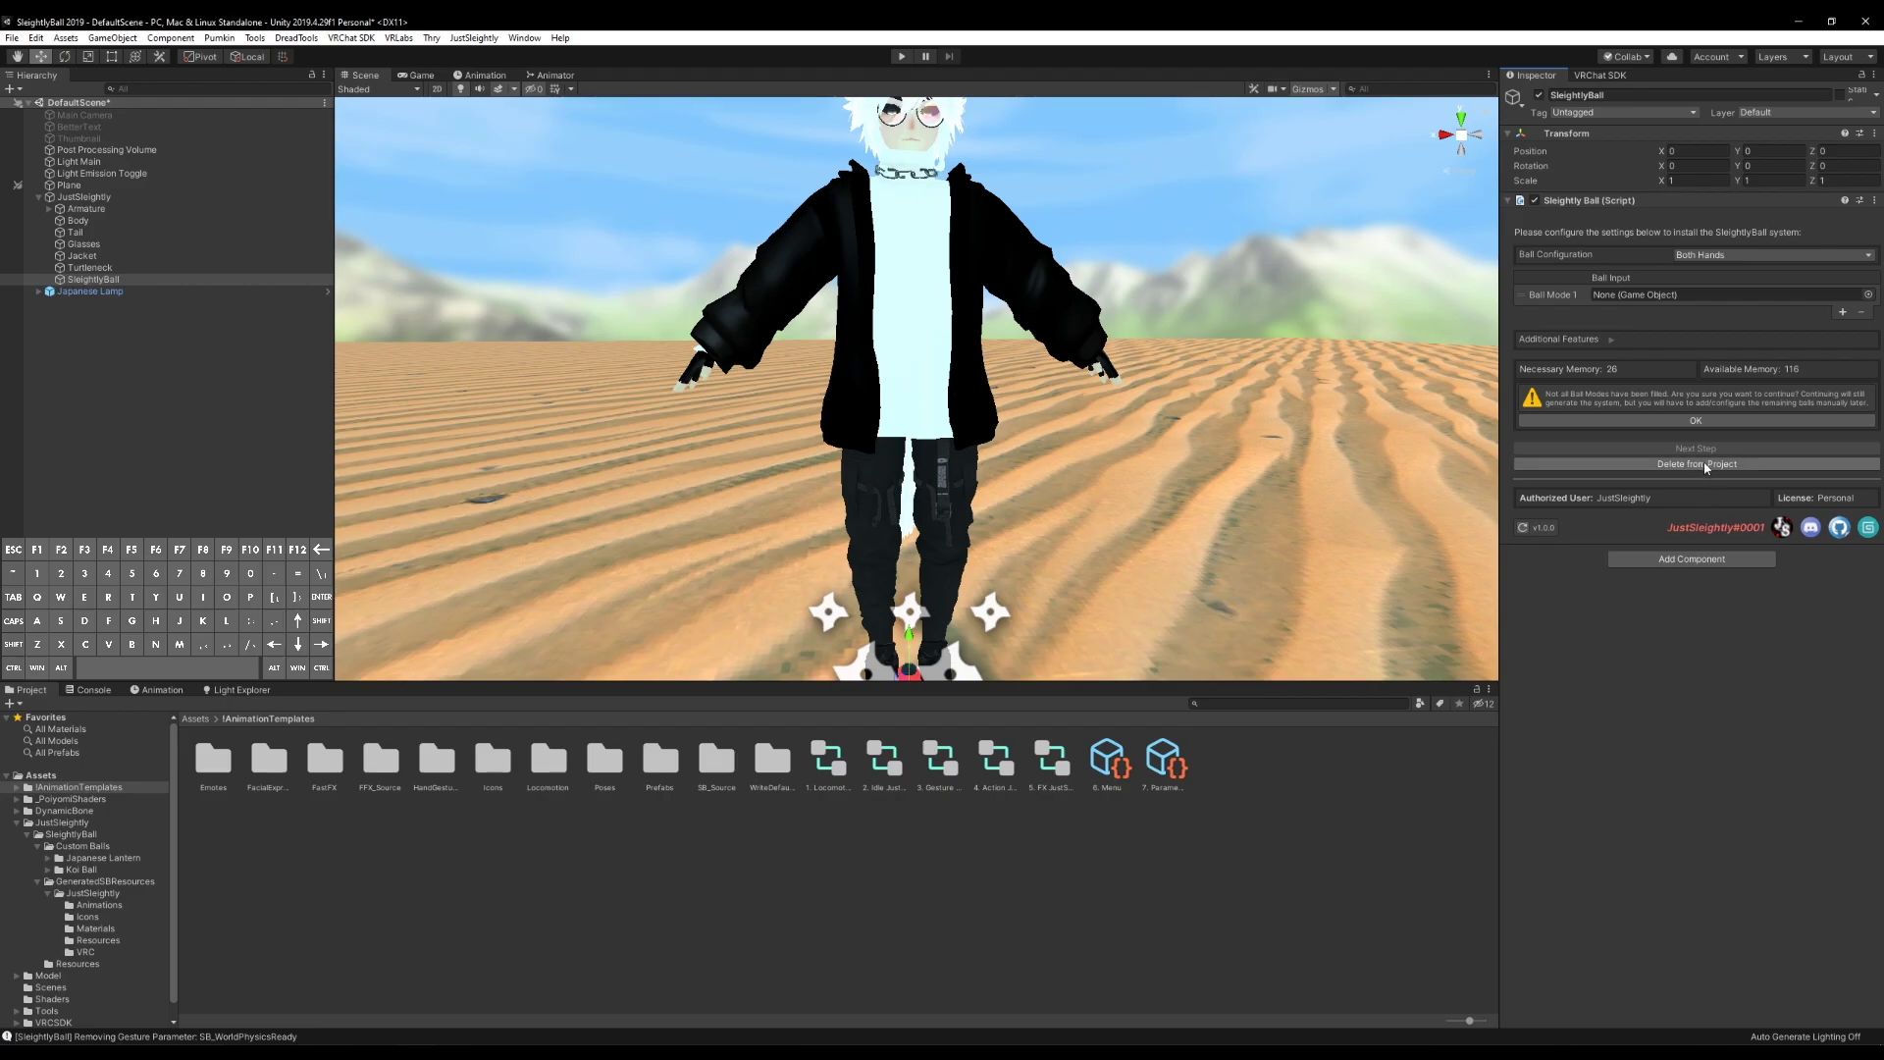
left_click(1707, 465)
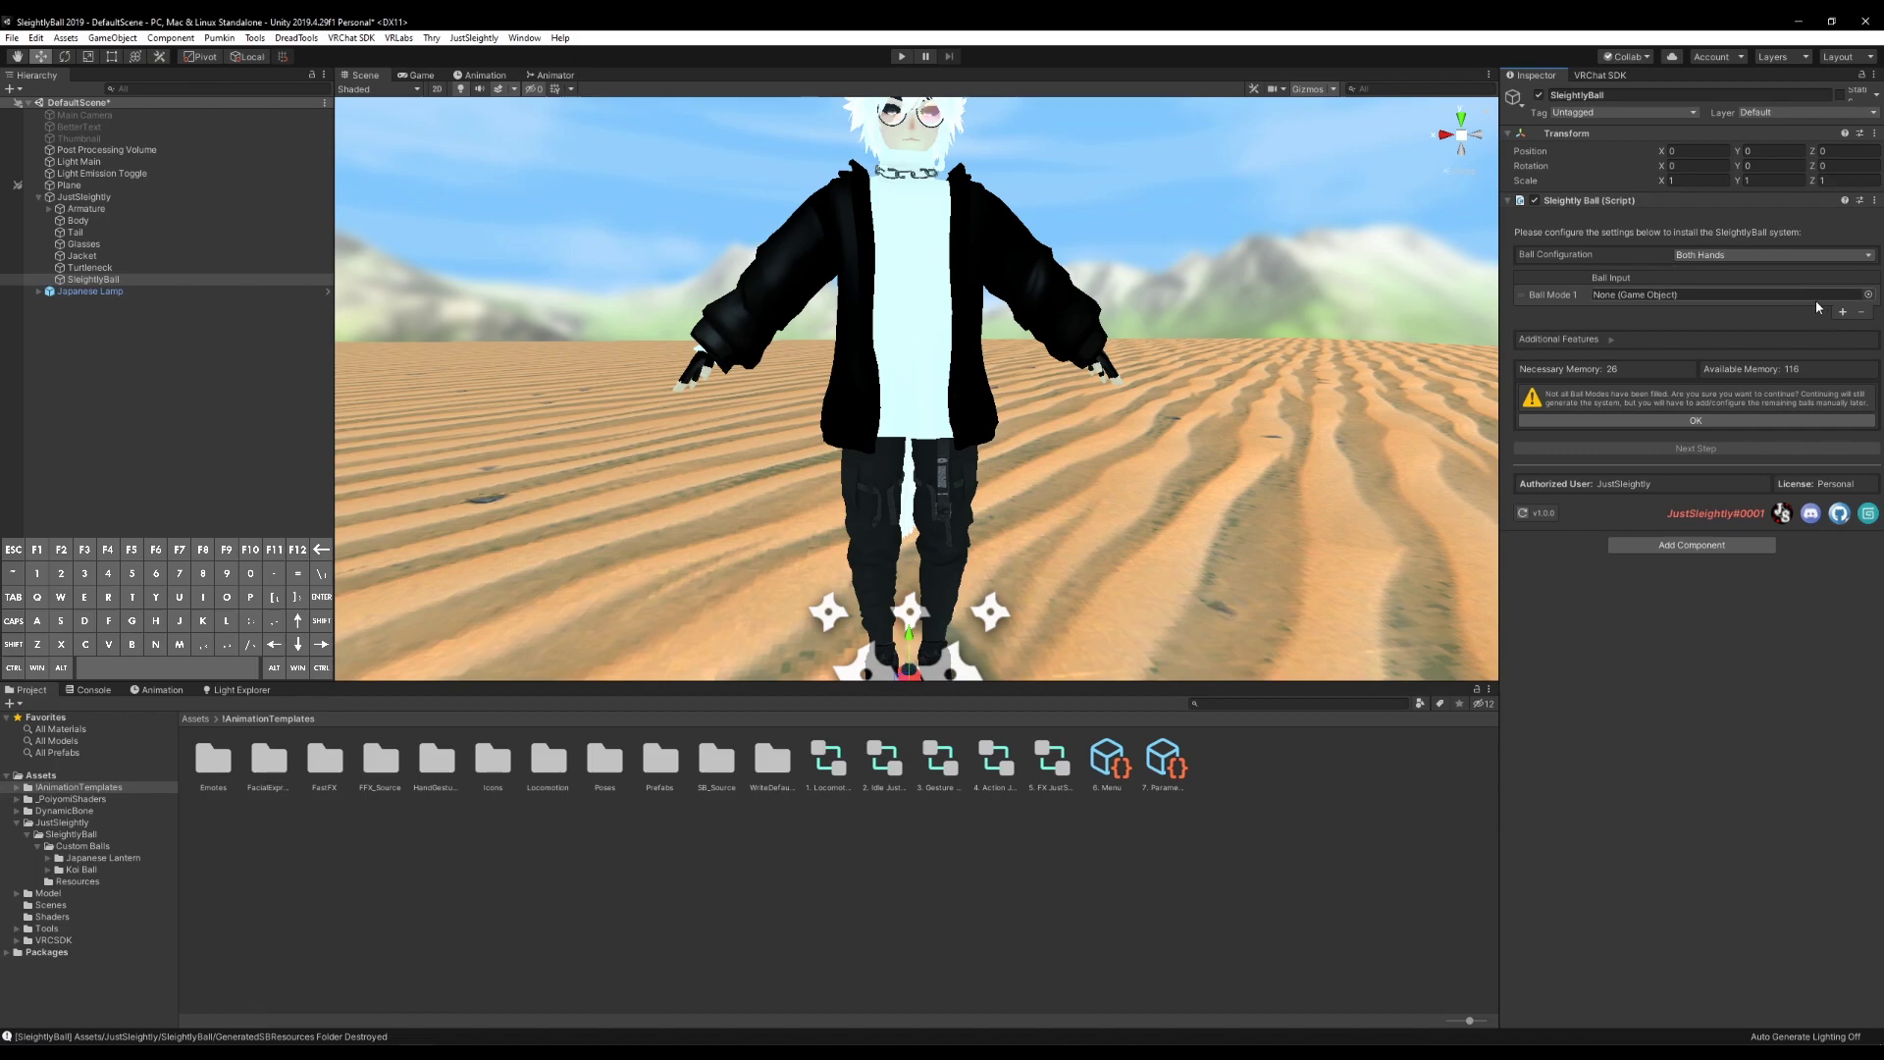
Add Ball Input slots until Ball Mode 1 through 8 exist, moving one row higher
left_click(1844, 312)
left_click(1843, 327)
left_click(1844, 344)
left_click(1844, 359)
left_click(1844, 375)
left_click(1843, 390)
left_click(1842, 406)
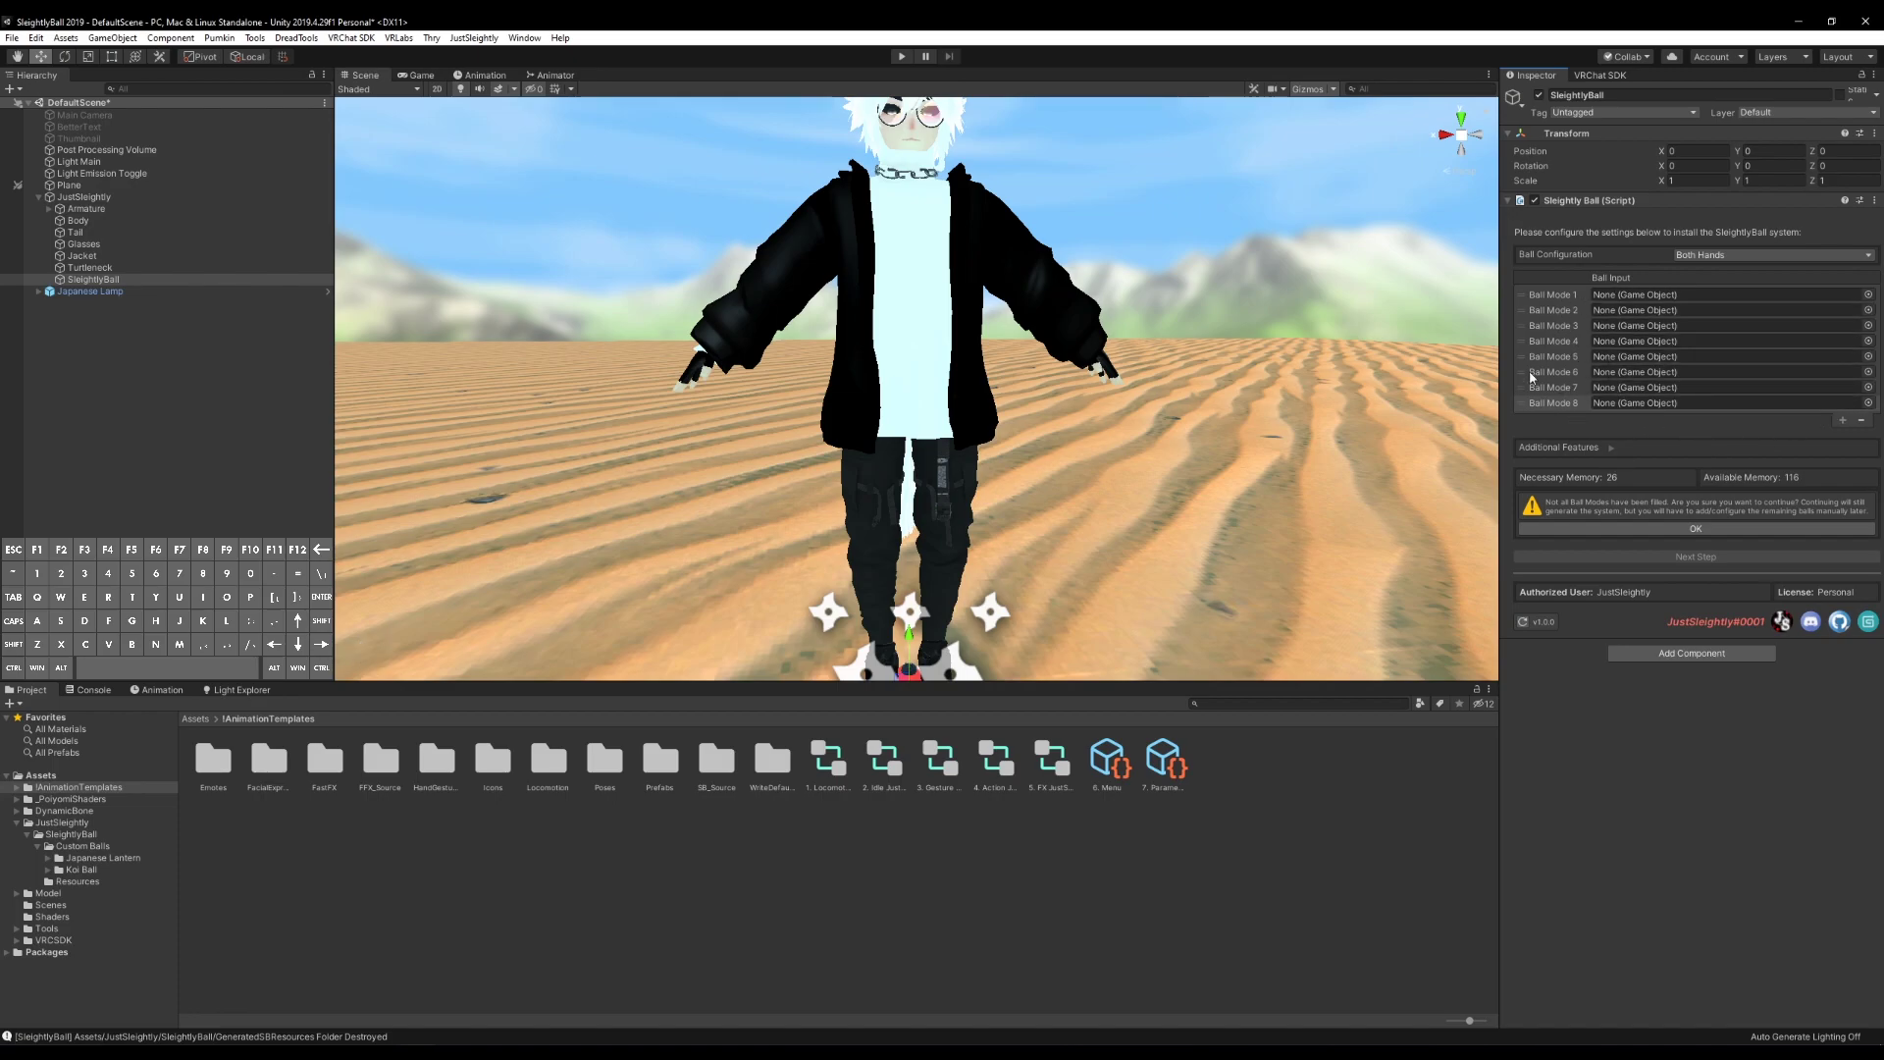
left_click(1861, 421)
left_click(1842, 420)
left_click_drag(1570, 402, 1570, 325)
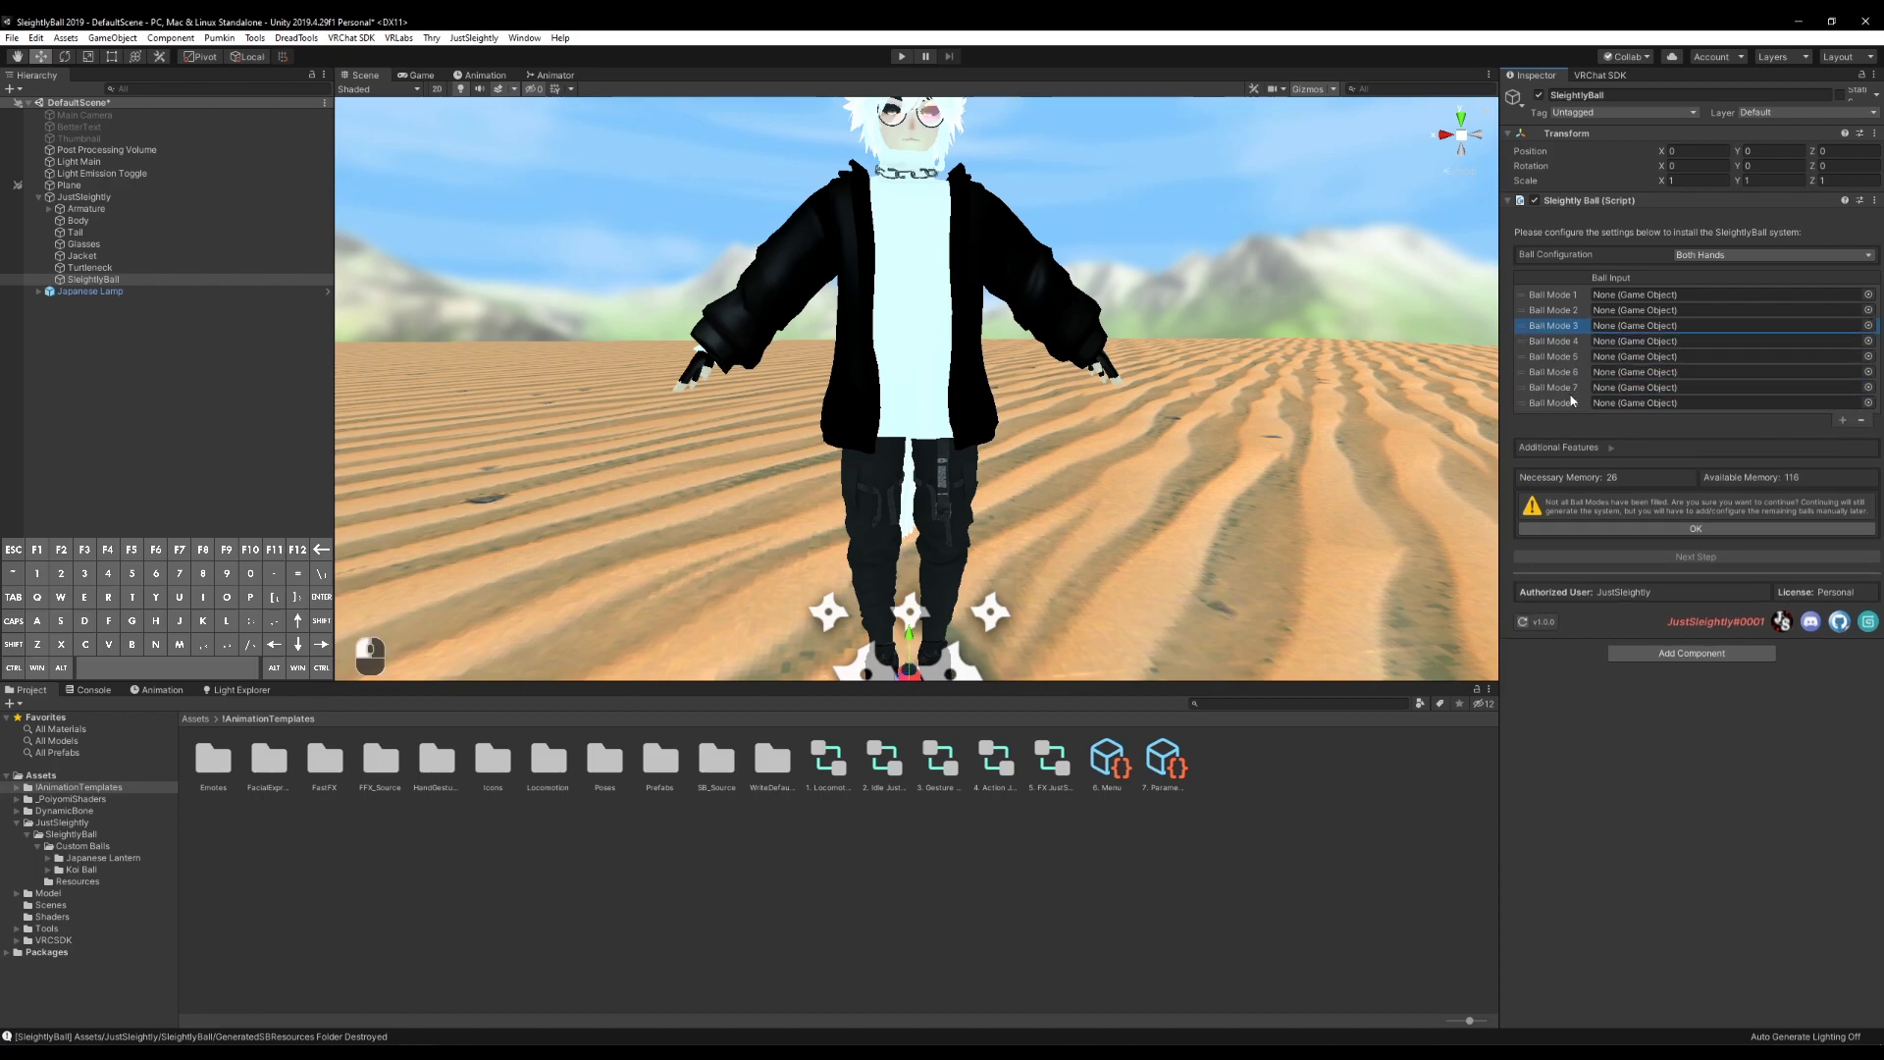
Expand Additional Features and read the tooltips of its feature options
left_click(1612, 448)
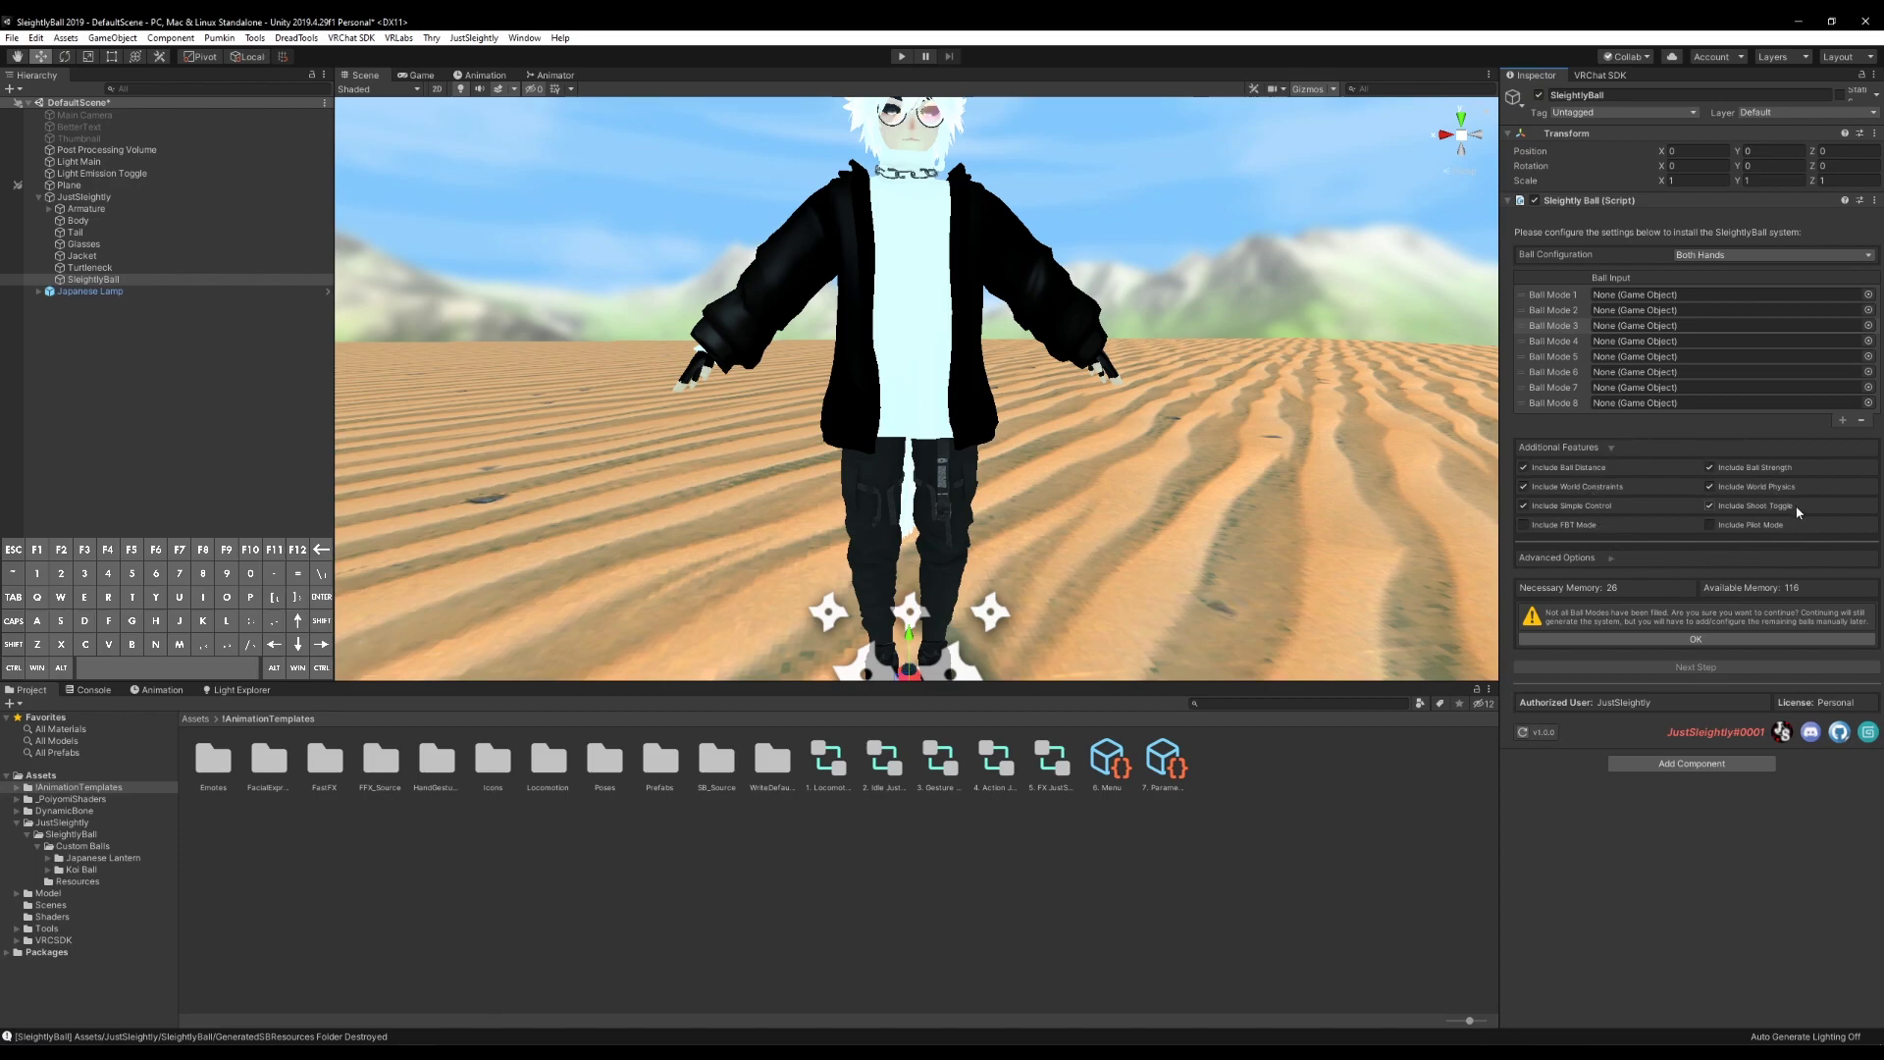
mouse_move(1588, 464)
scroll(1163, 402, "down", 5)
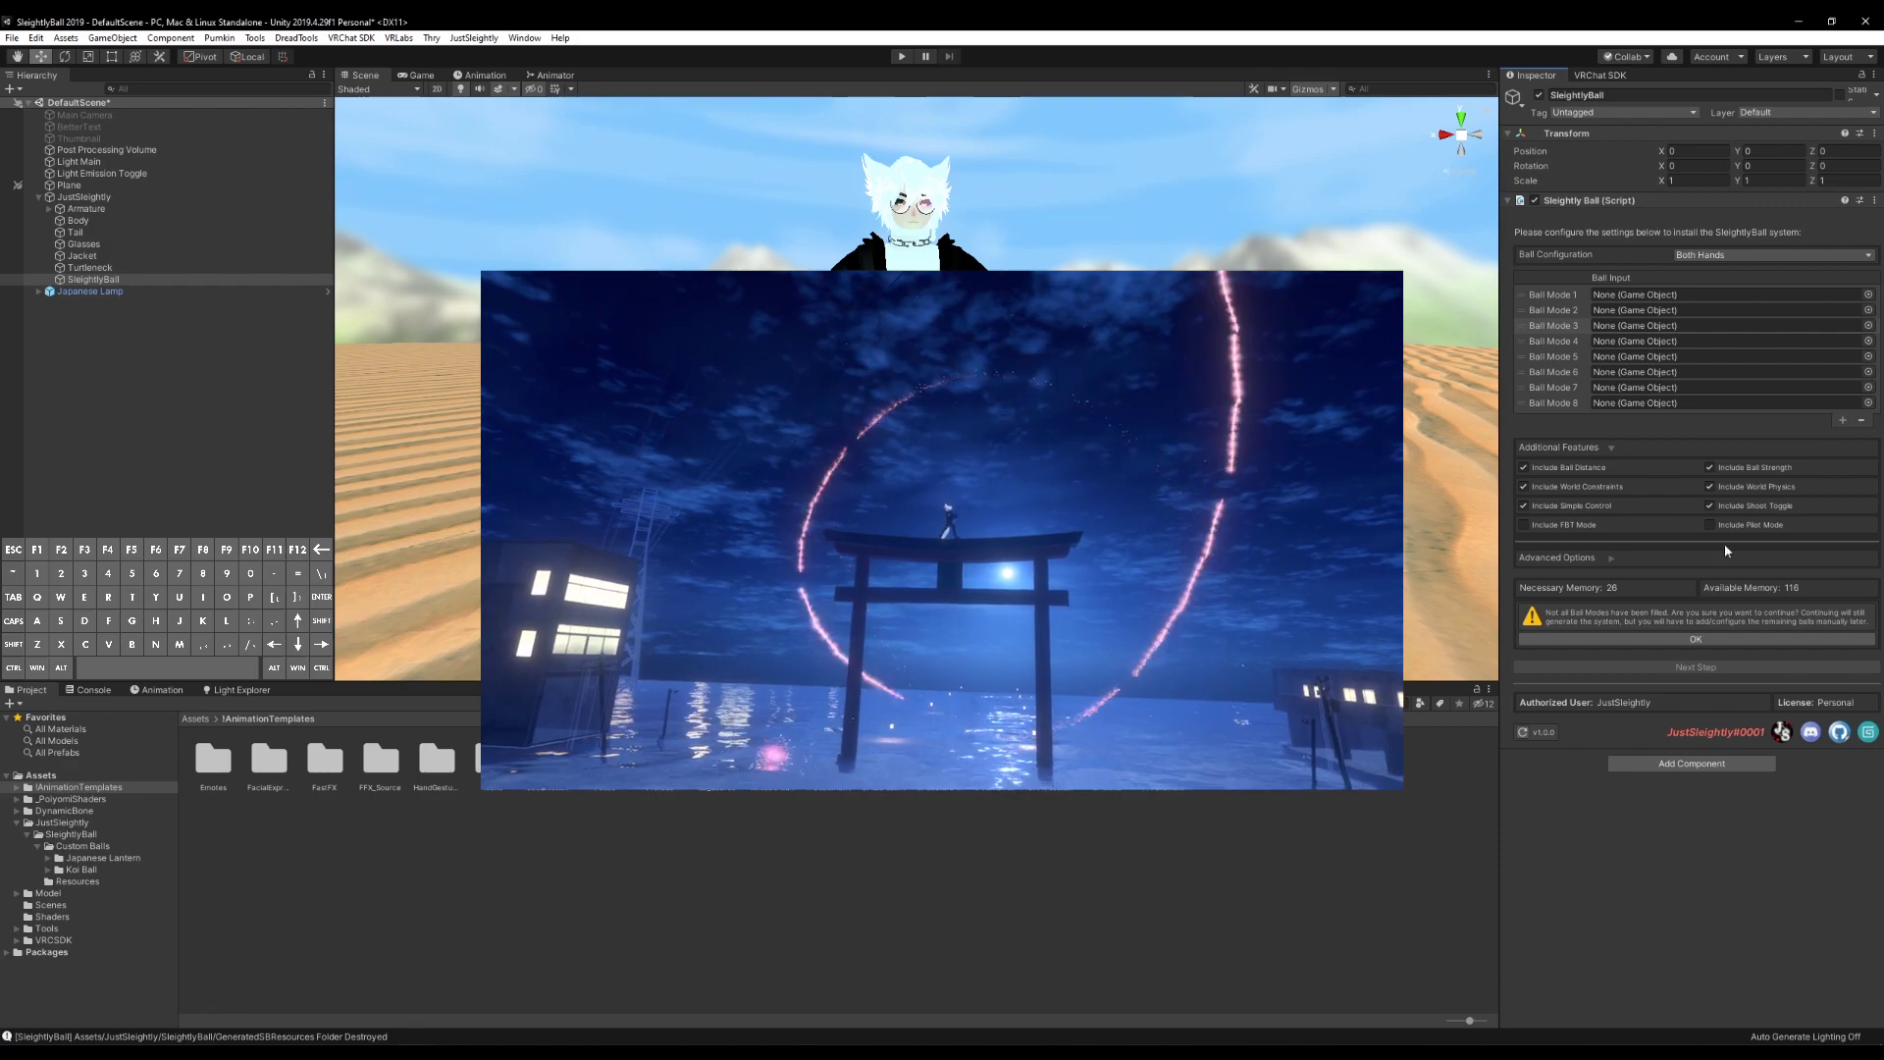
mouse_move(1746, 475)
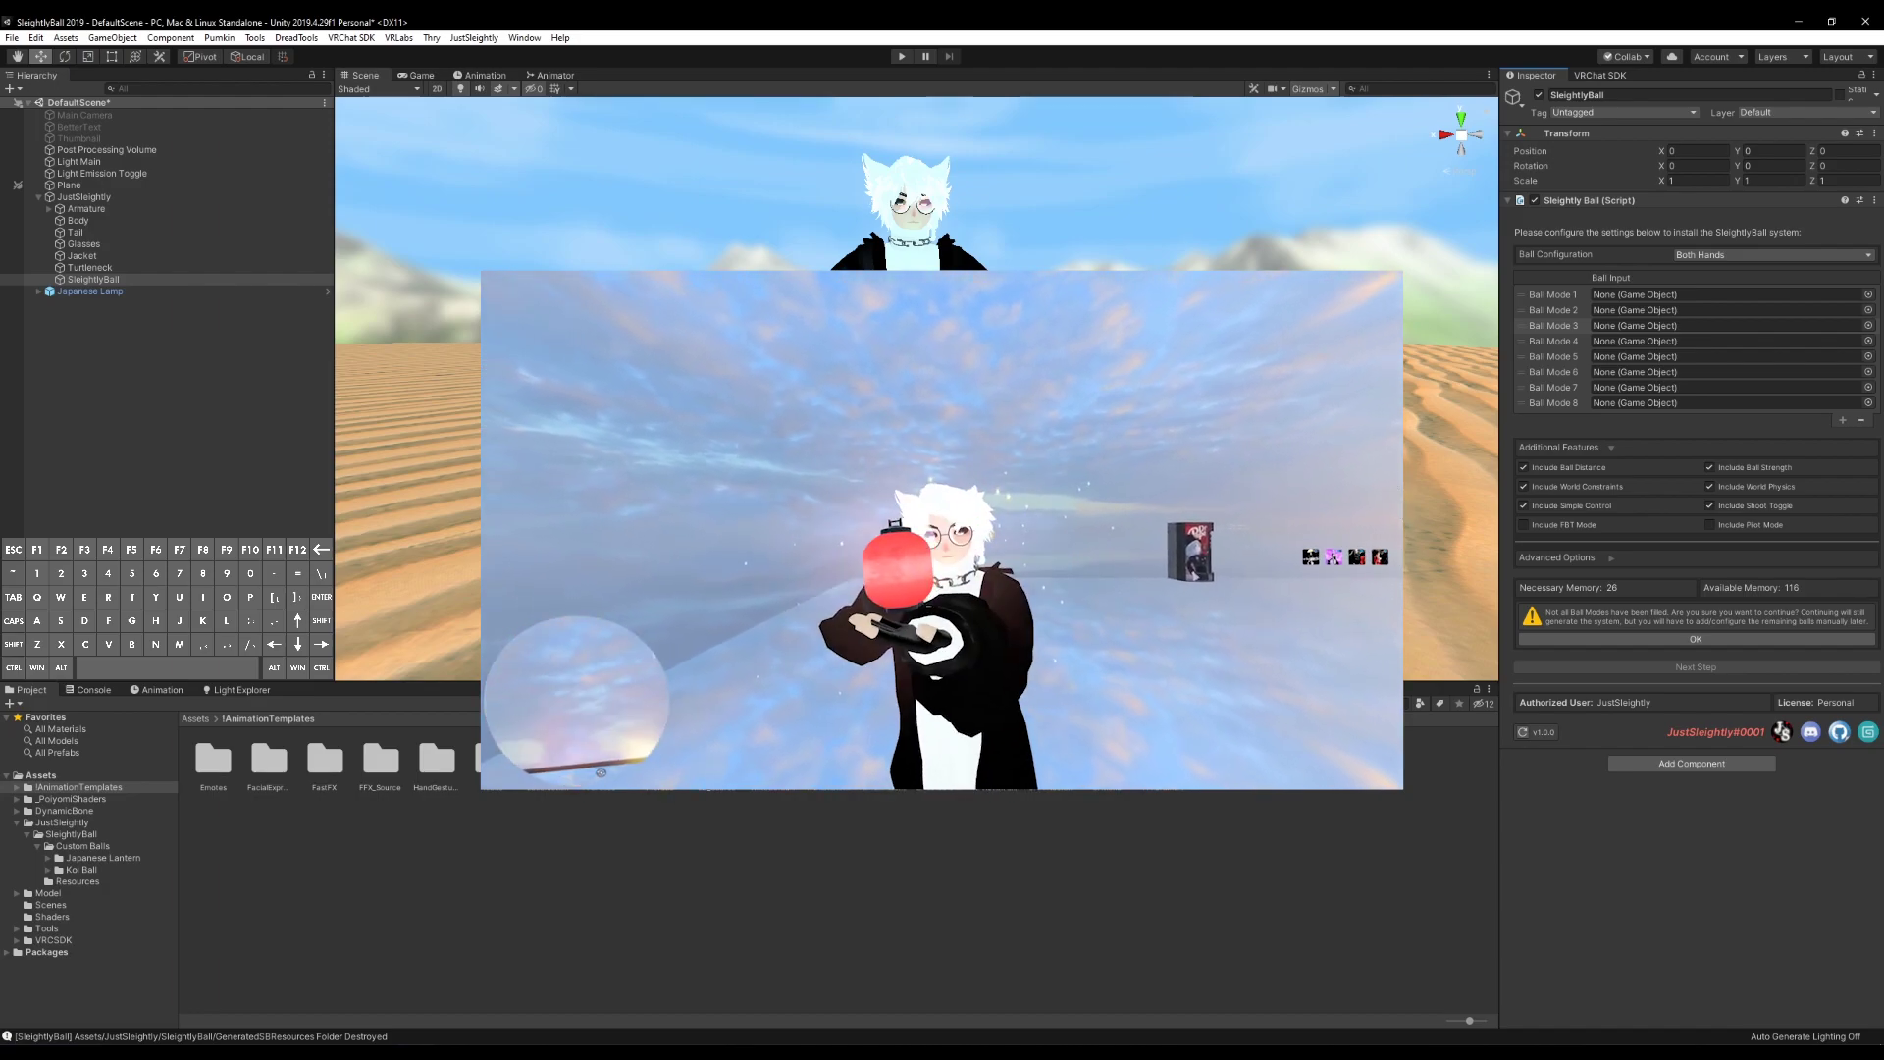
mouse_move(1605, 496)
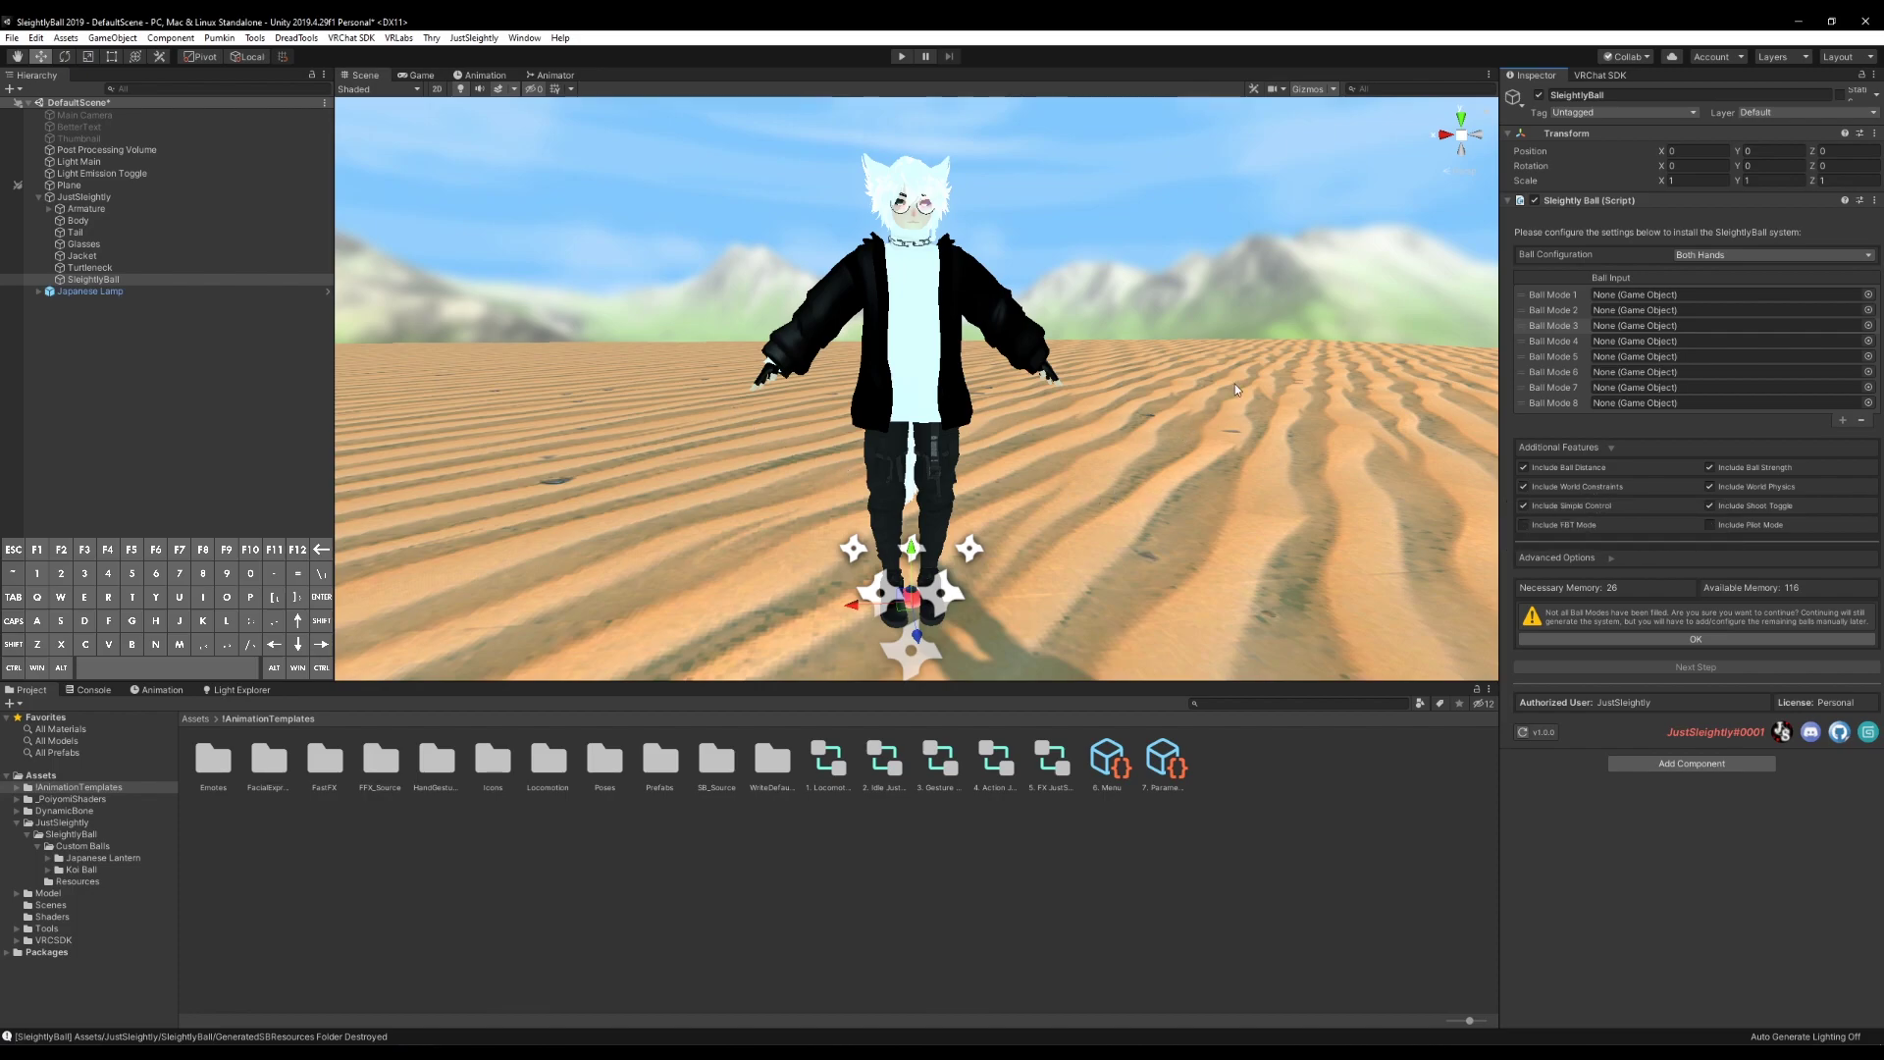
scroll(777, 450, "down", 2)
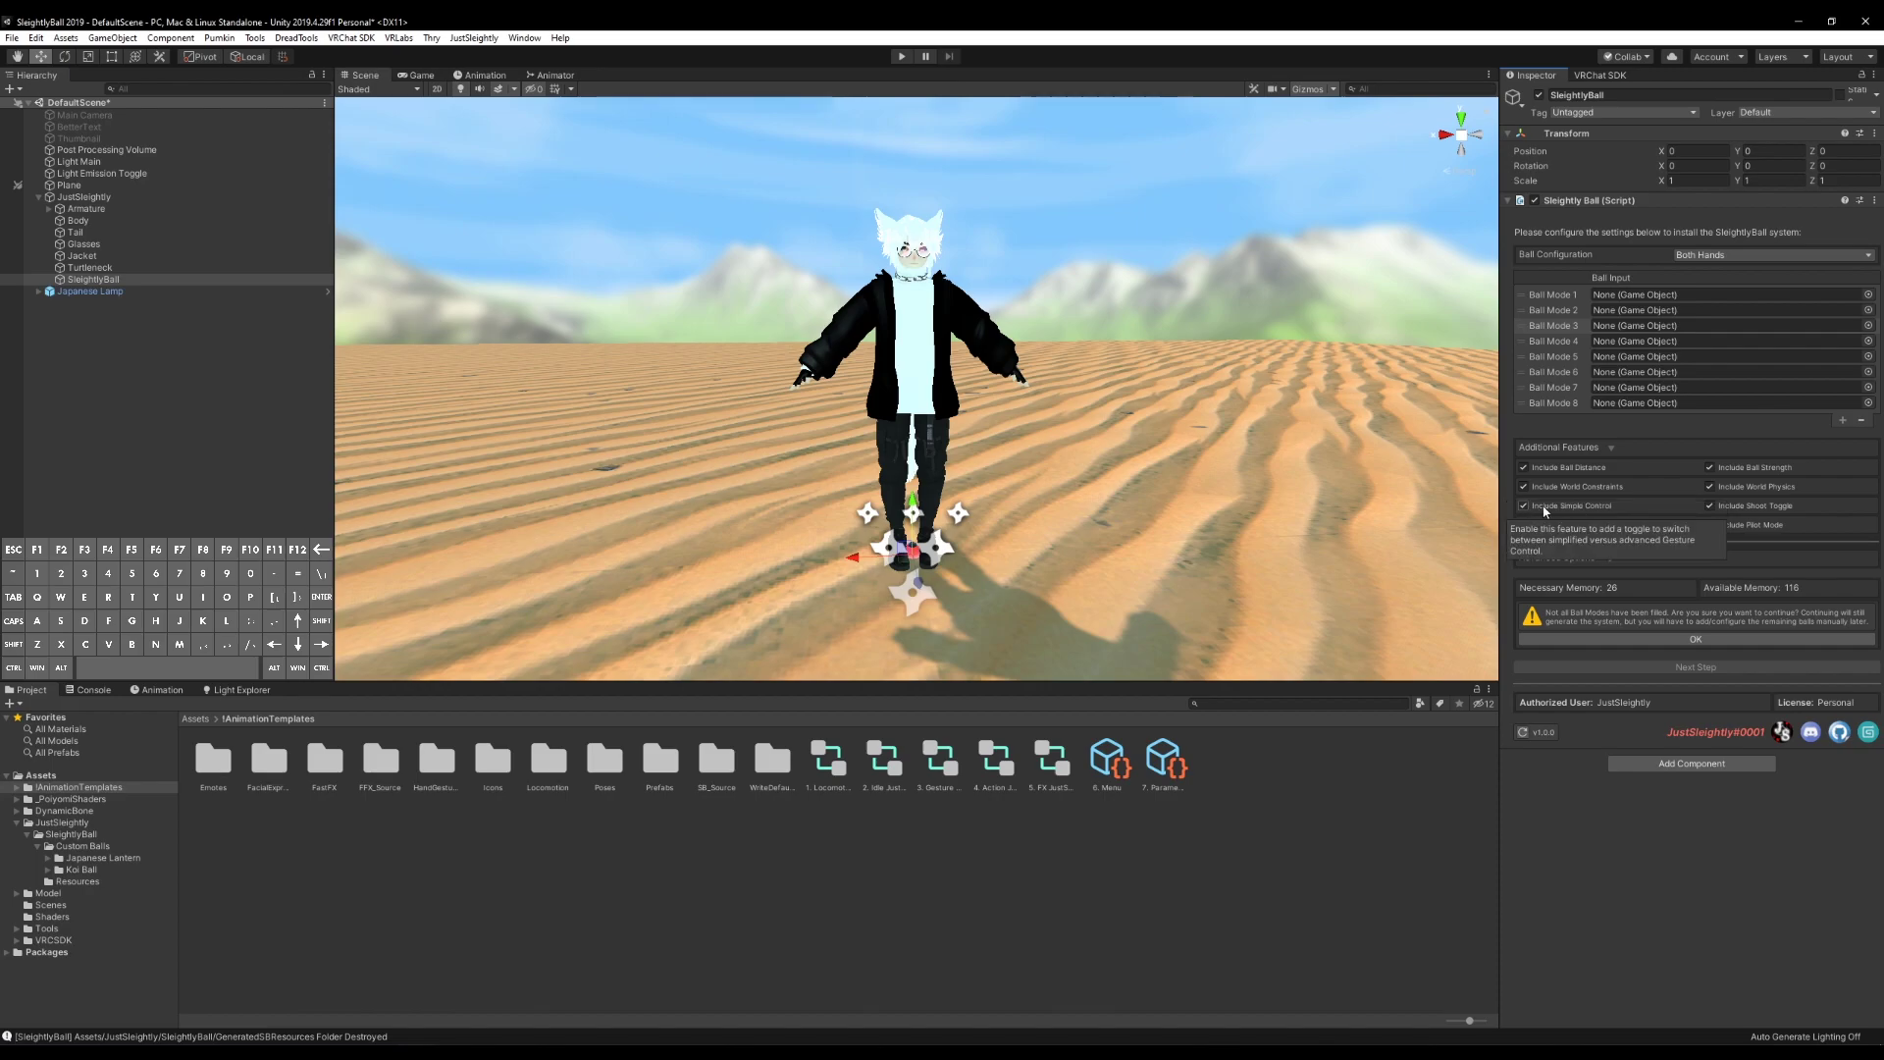
Scroll back up the SleightlyBall inspector and read the remaining feature option tooltips
scroll(1140, 427, "up", 3)
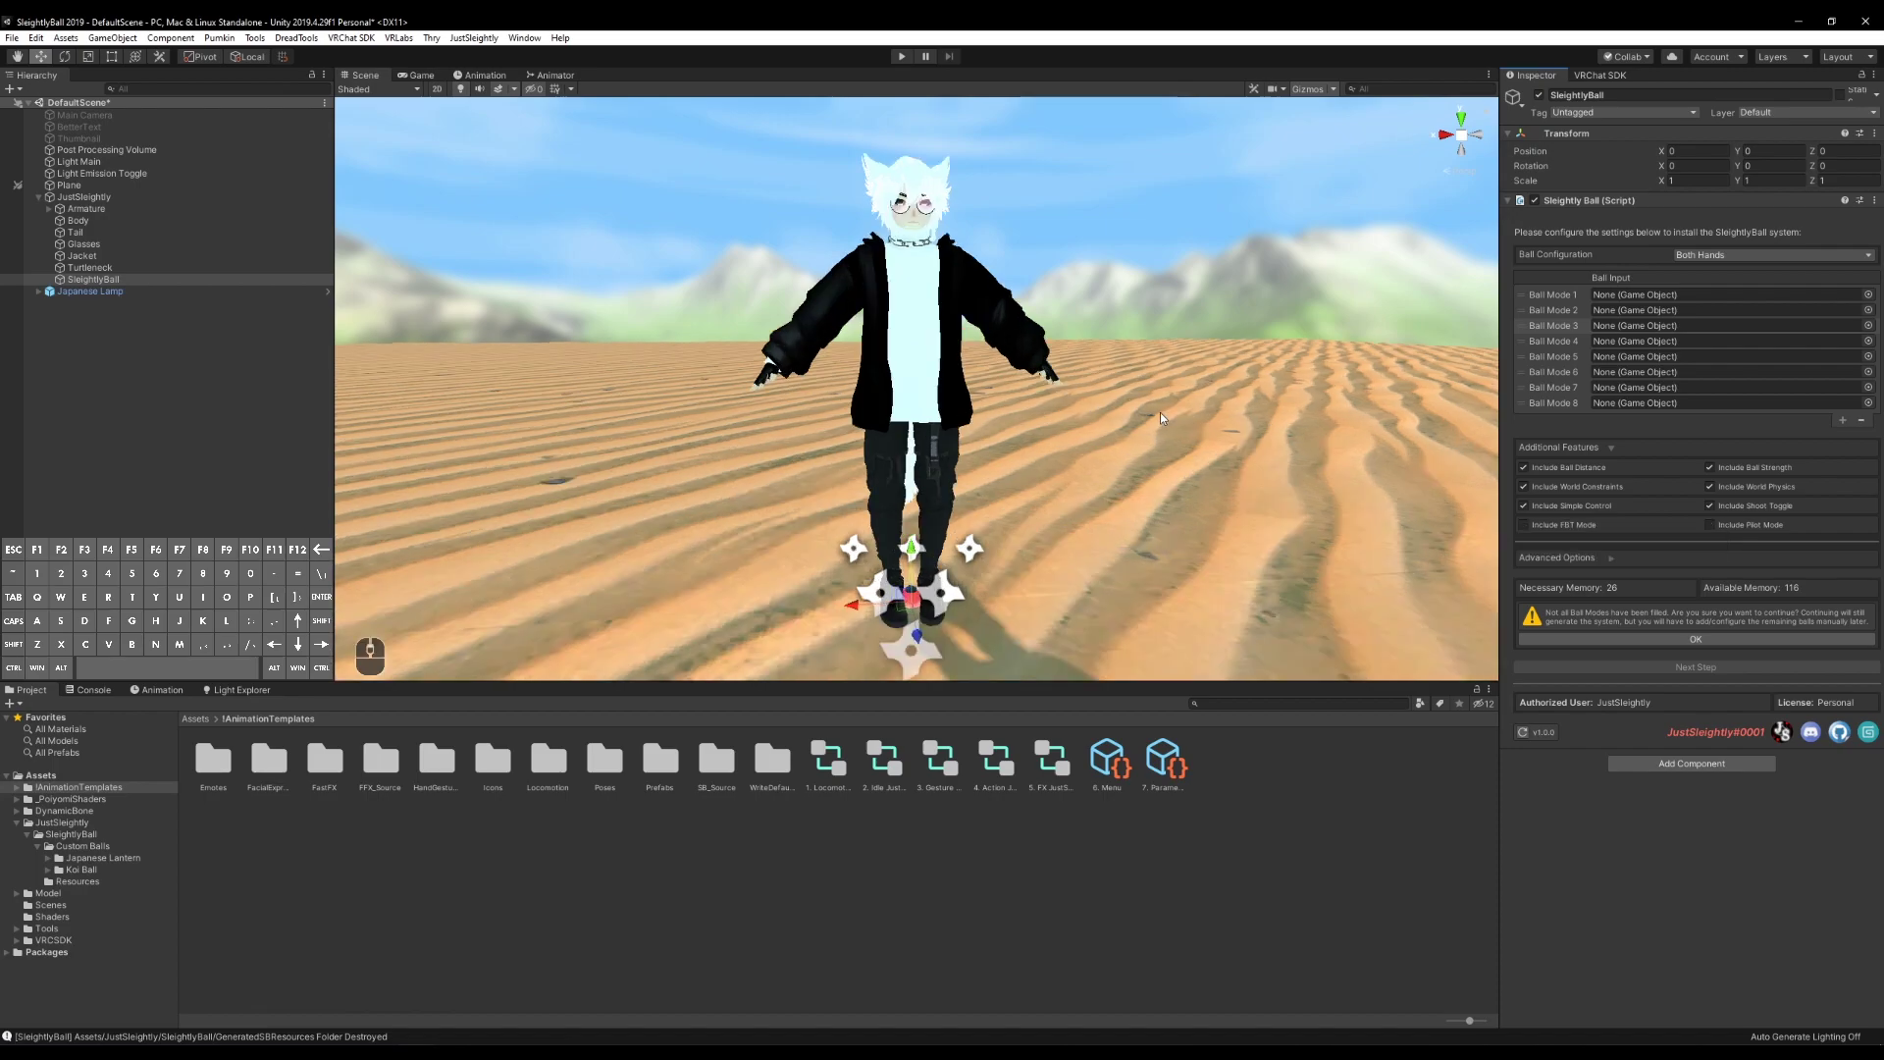
scroll(1143, 427, "up", 2)
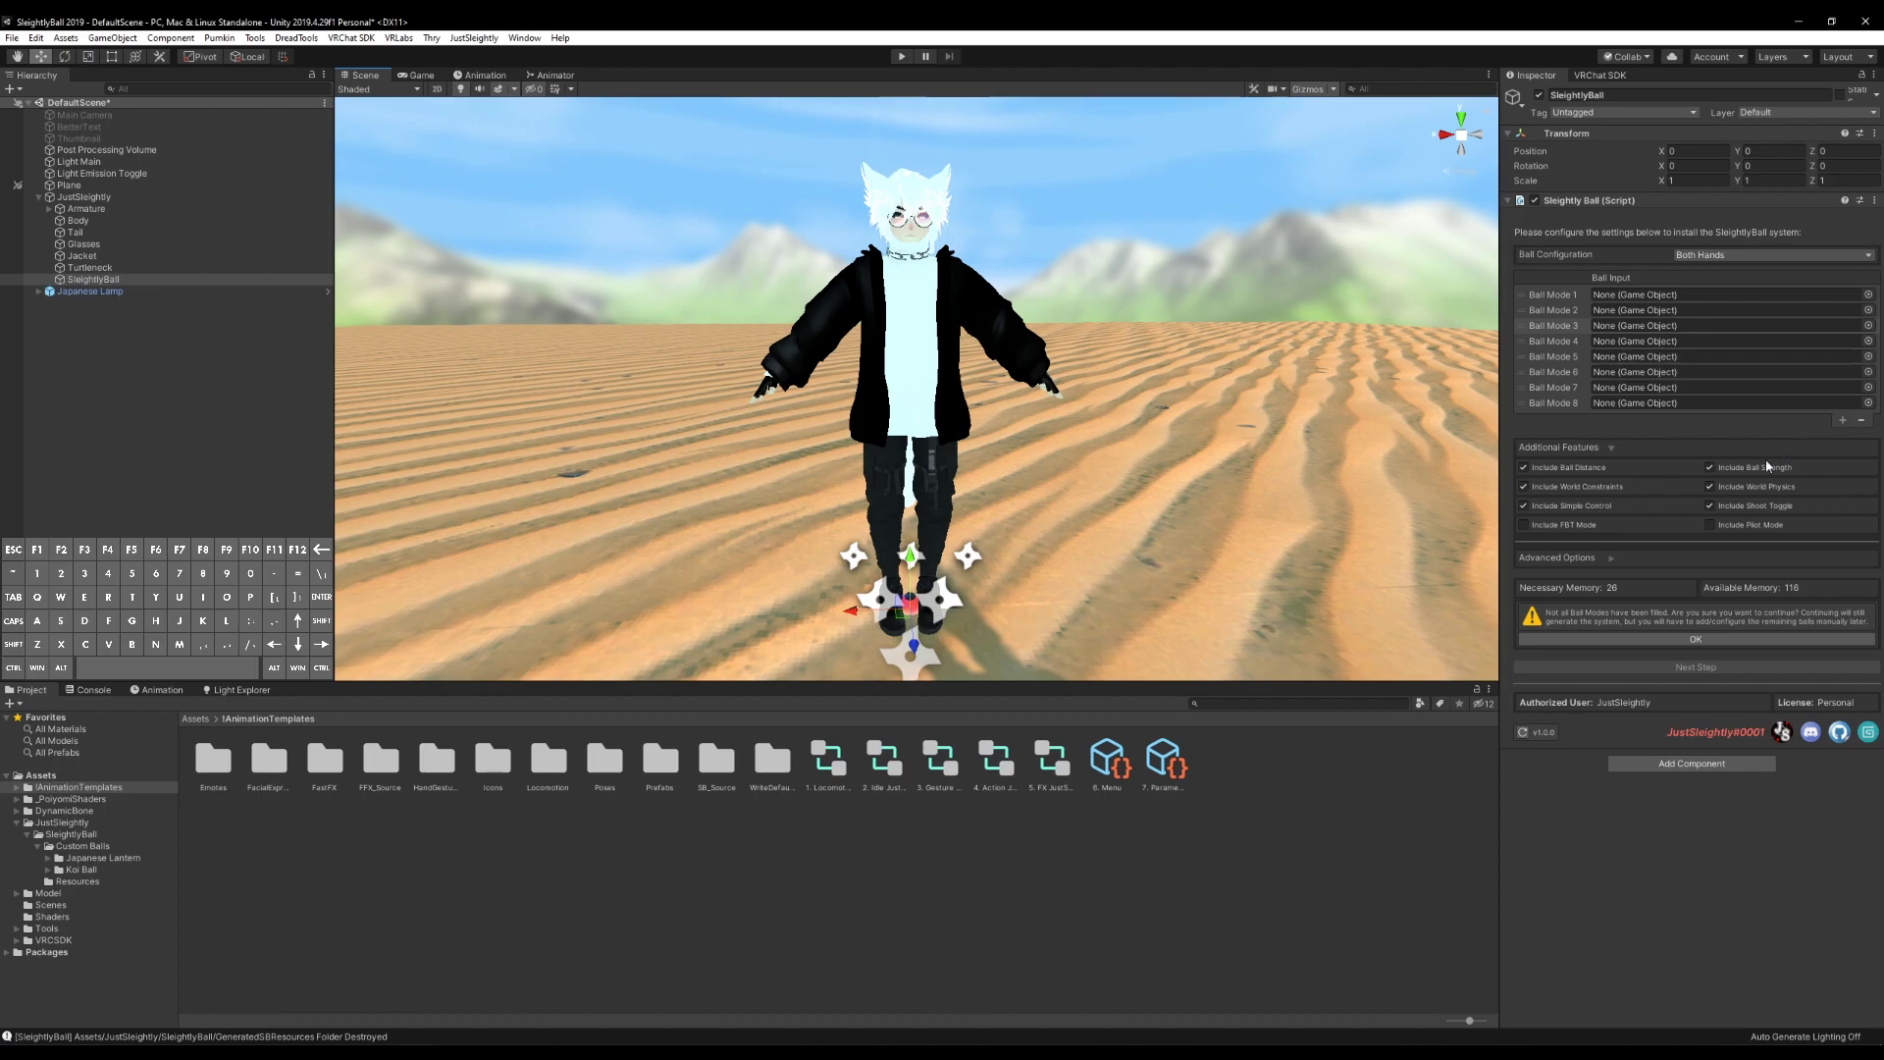
mouse_move(1589, 532)
Expand the SleightlyBall Advanced Options foldout and inspect the Remap Control Gestures option
left_click(1612, 557)
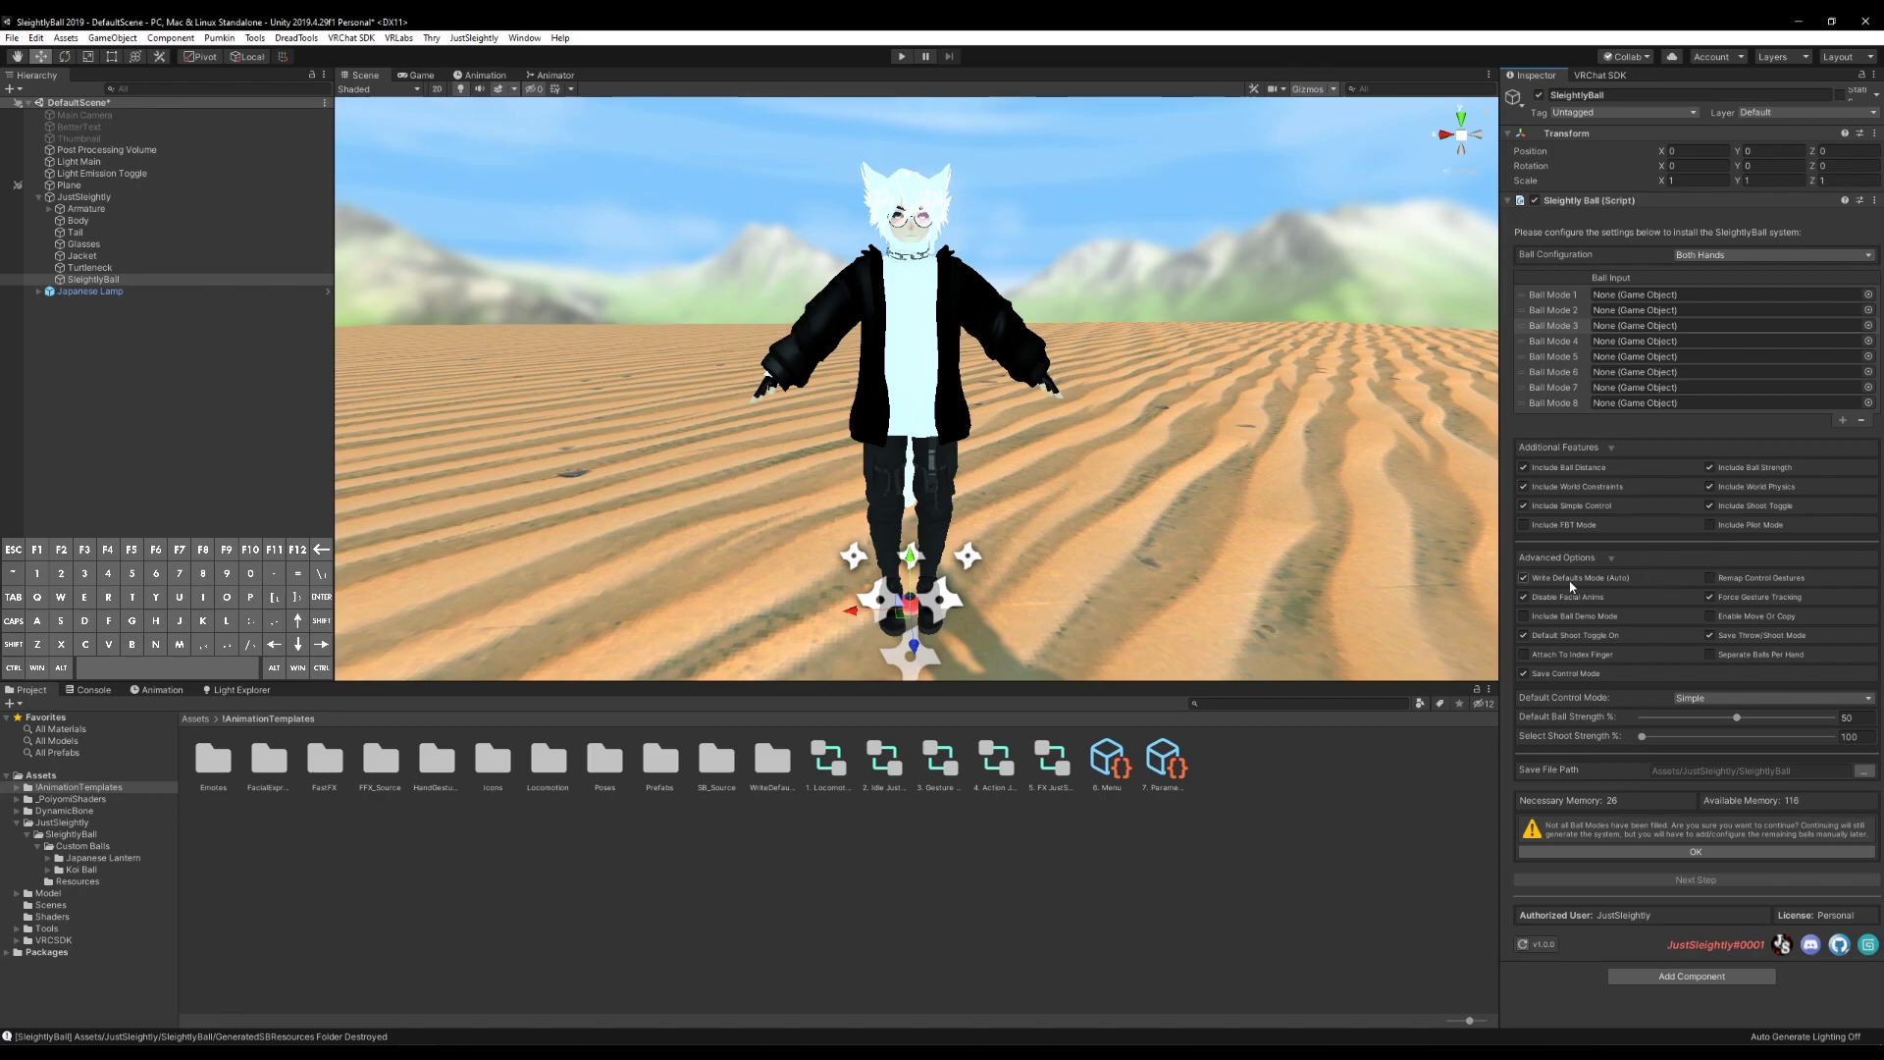
mouse_move(1562, 586)
Enable Remap Control Gestures, move Primary Hand Control above Chest Orbit, and mark Chest Orbit Simple
left_click(1710, 579)
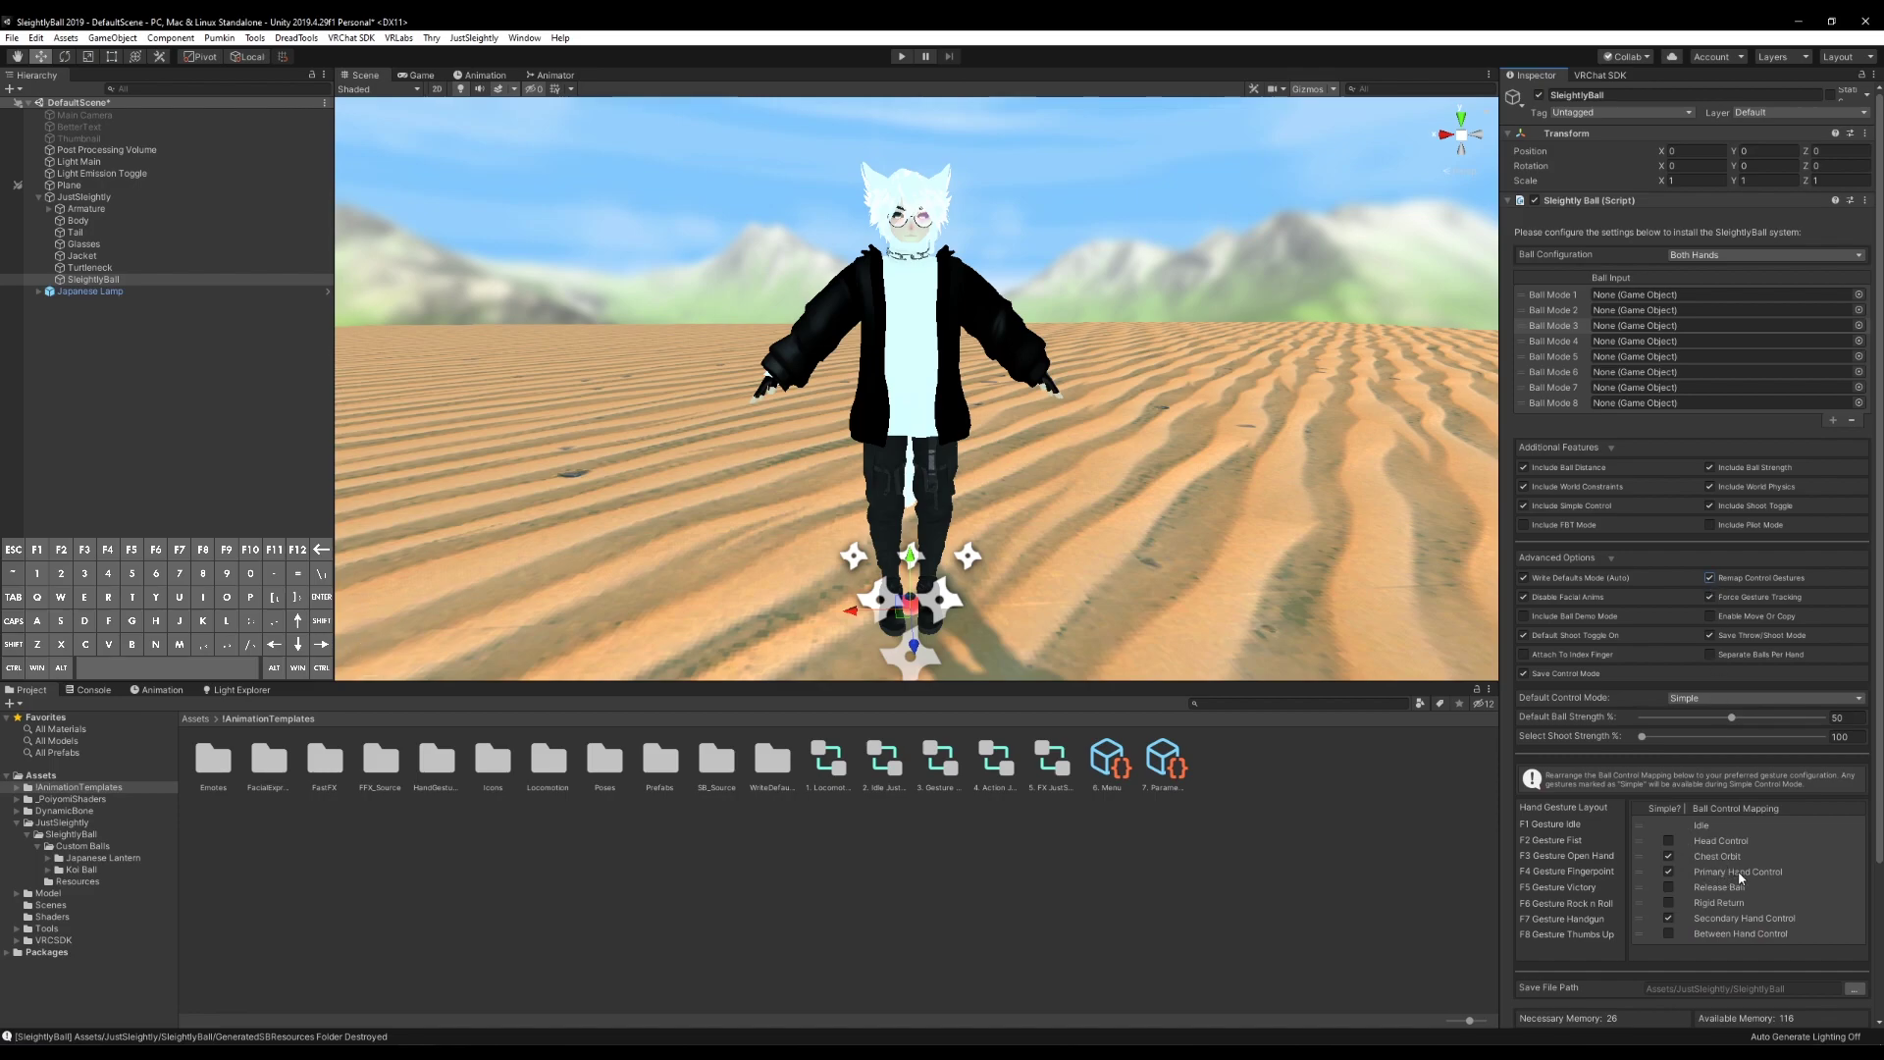
mouse_move(1740, 876)
left_mouse_down()
mouse_move(1748, 852)
mouse_move(1757, 869)
mouse_move(1737, 844)
mouse_move(1749, 884)
left_mouse_up()
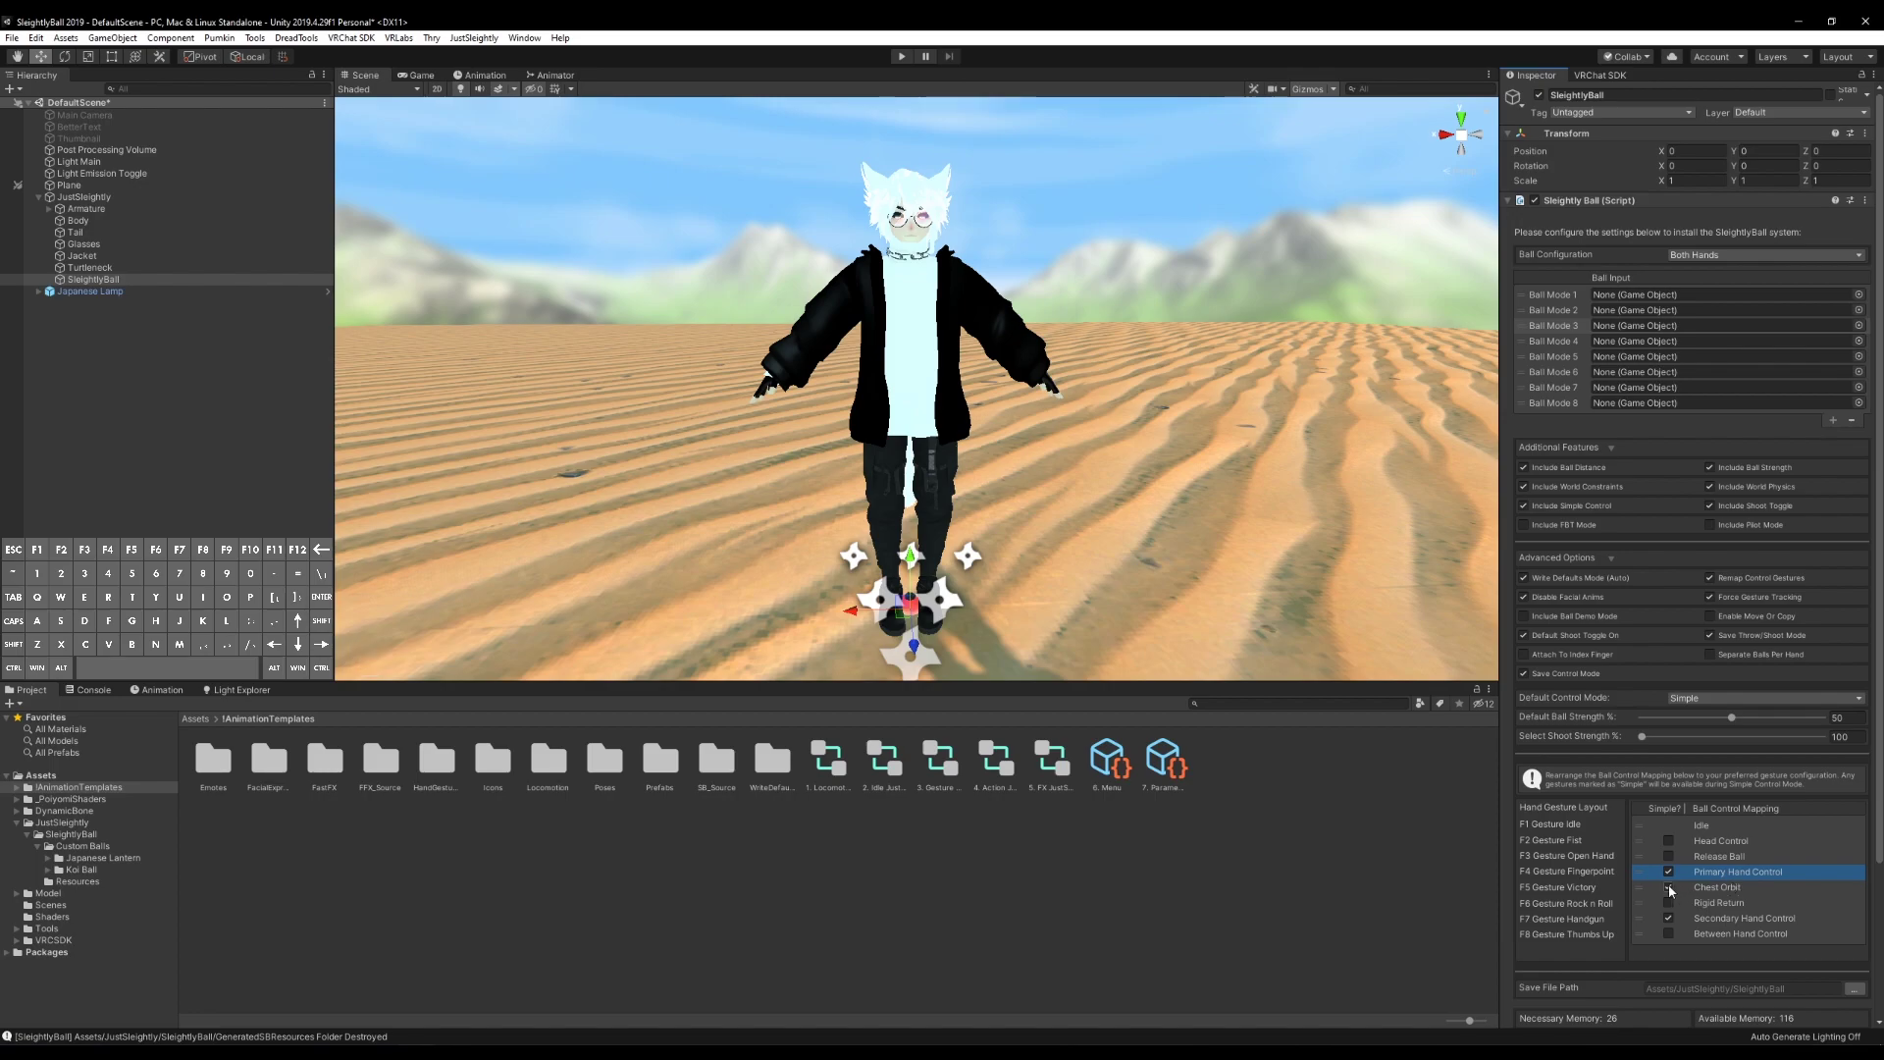
mouse_move(1577, 510)
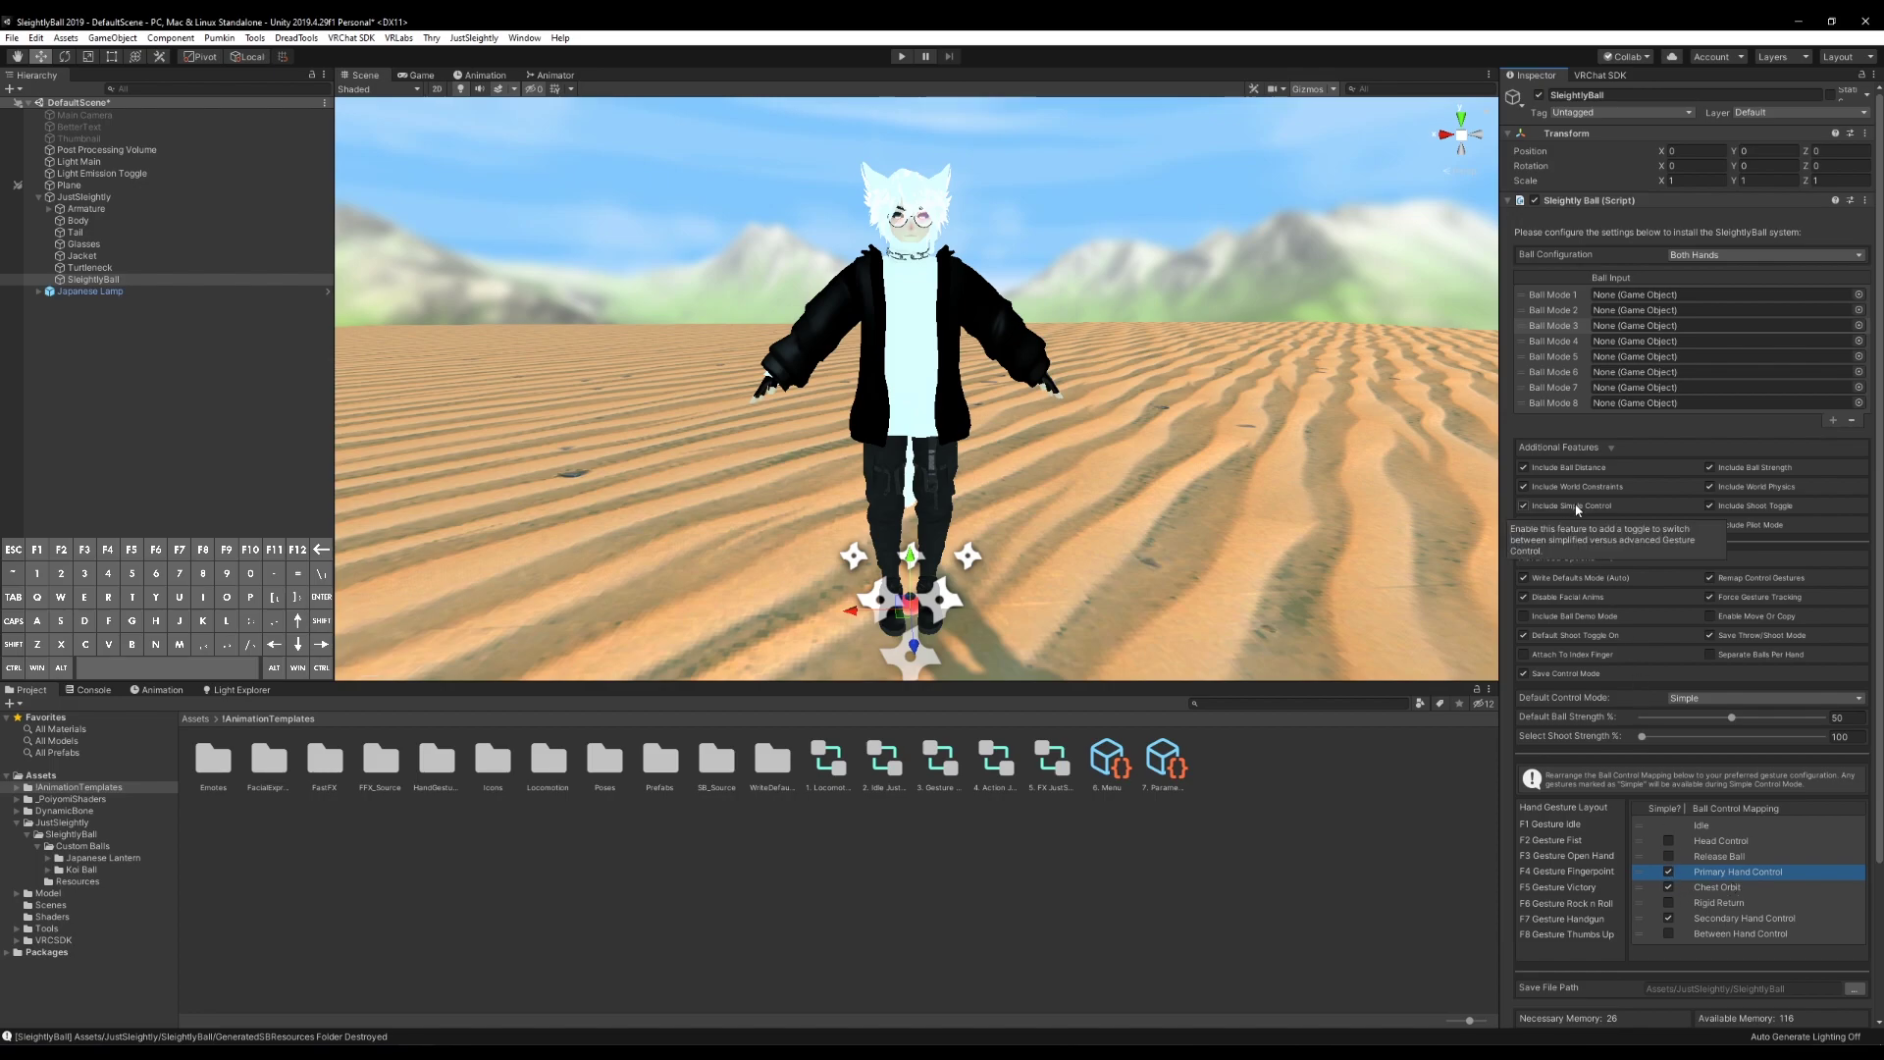
left_click(1668, 887)
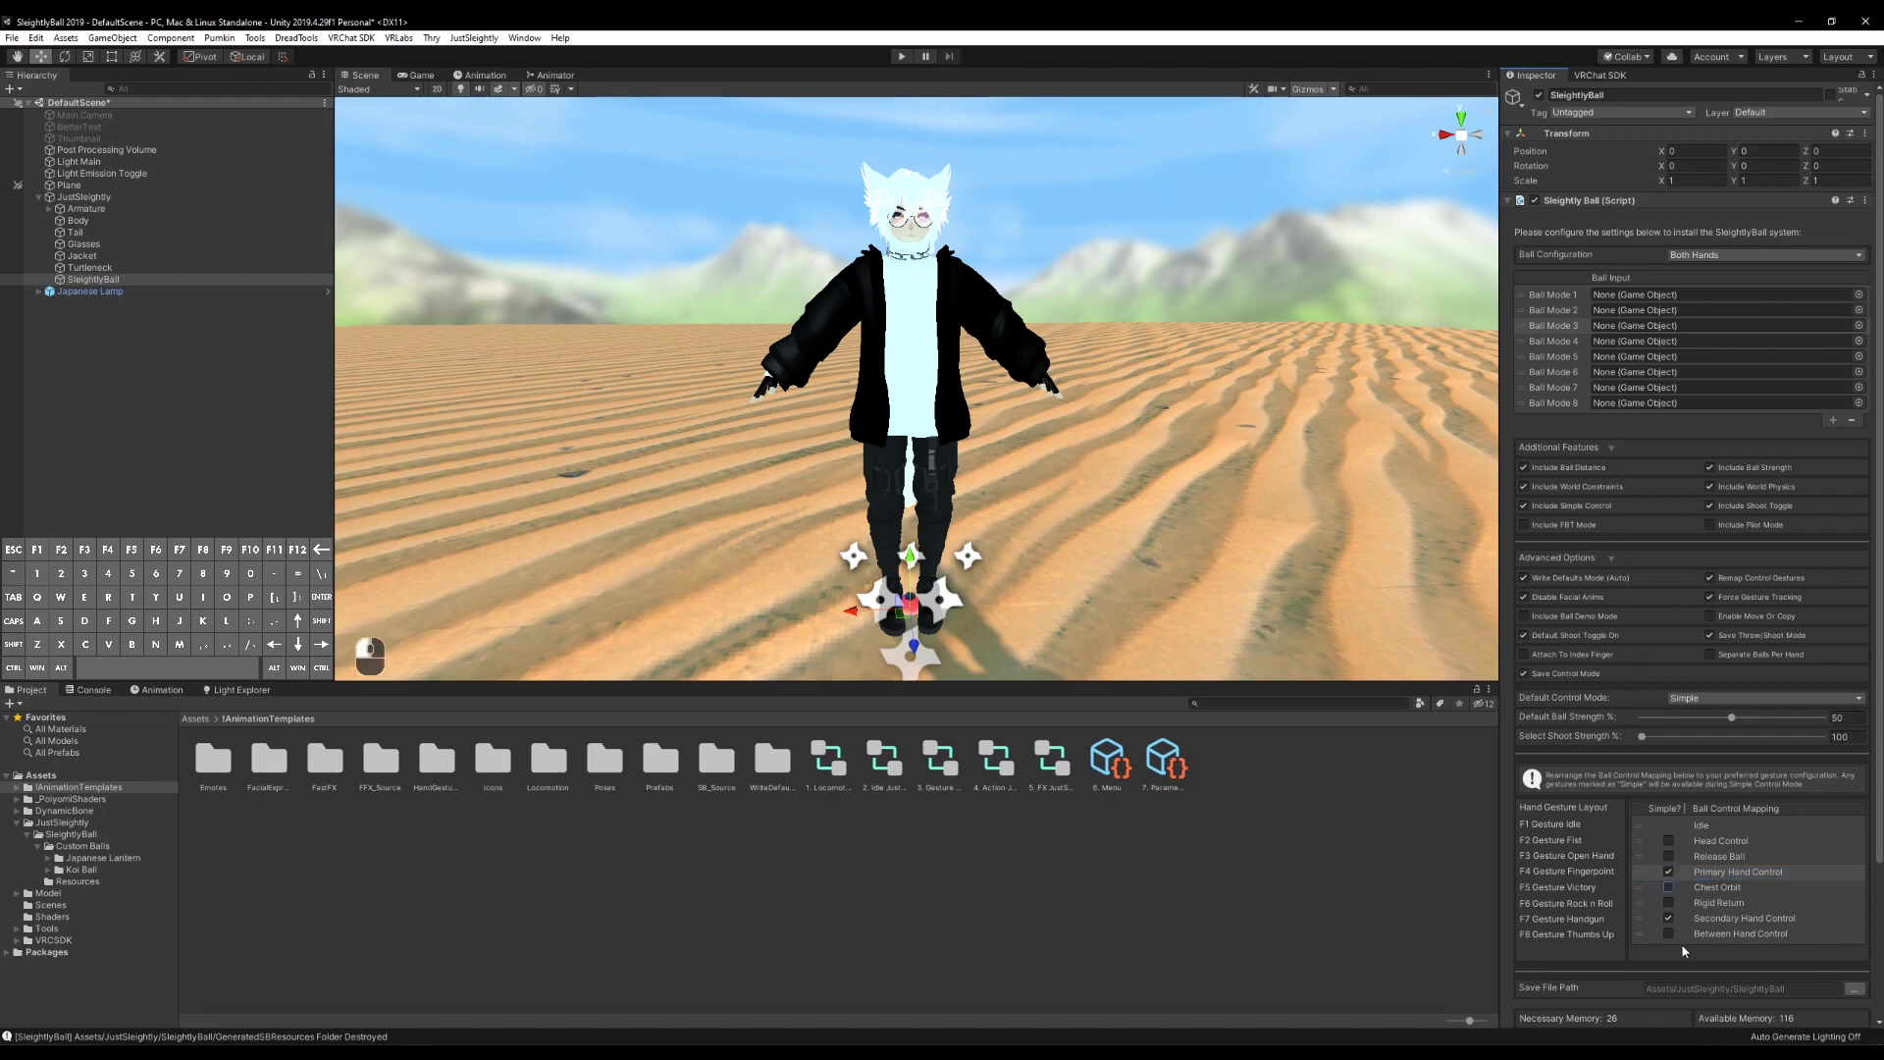
left_click(1668, 902)
left_click(1574, 508)
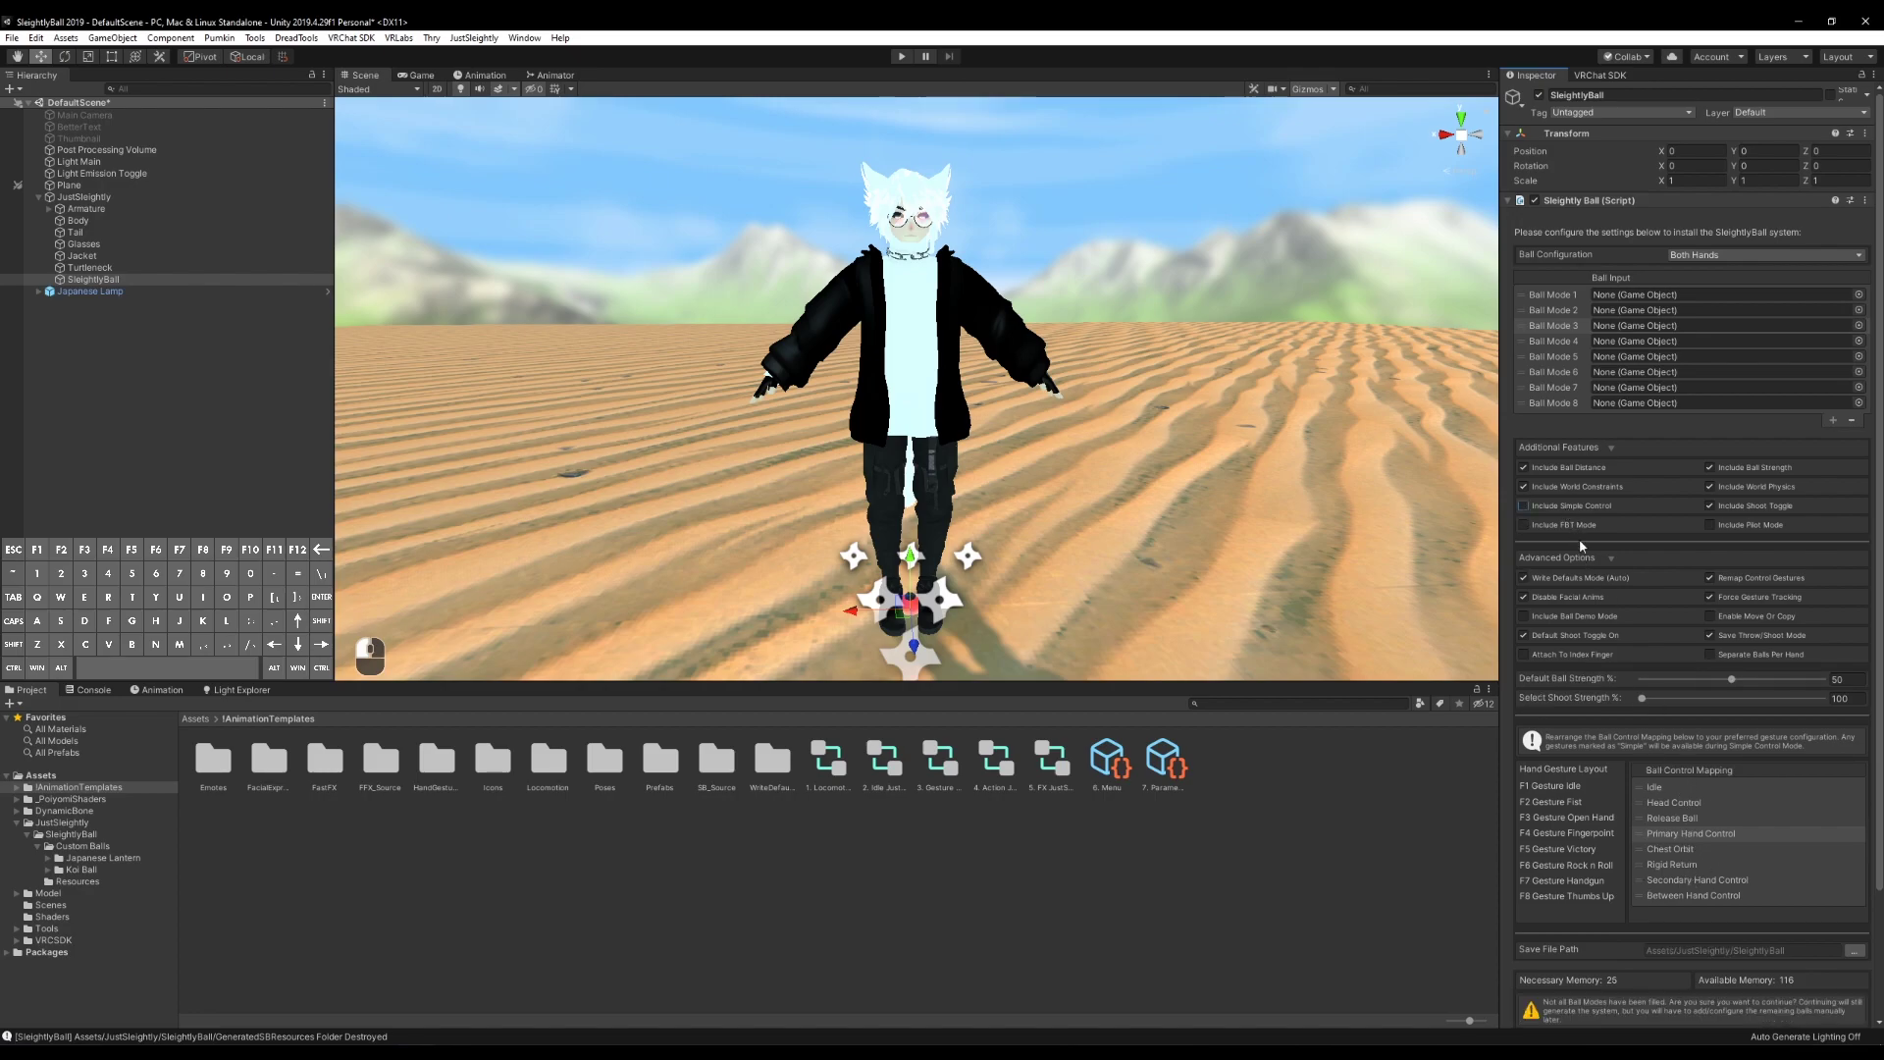
left_click(1590, 506)
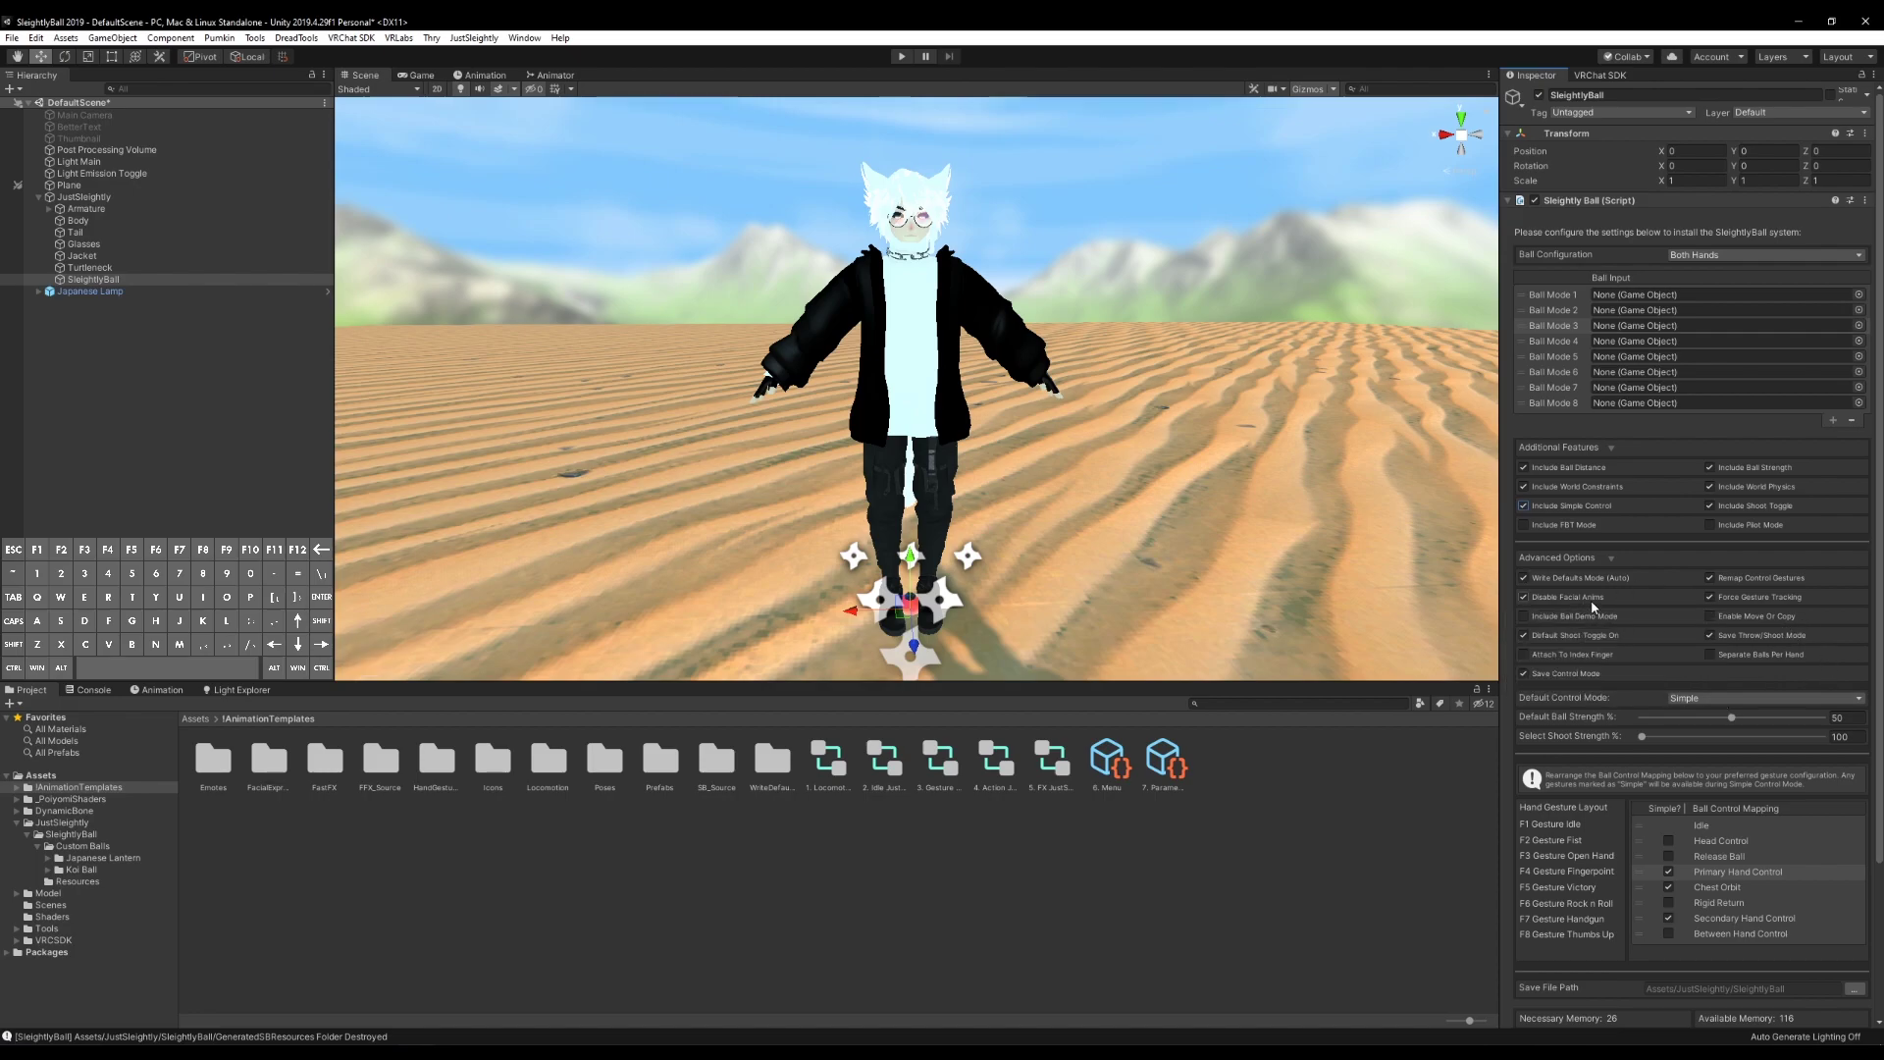
mouse_move(1603, 600)
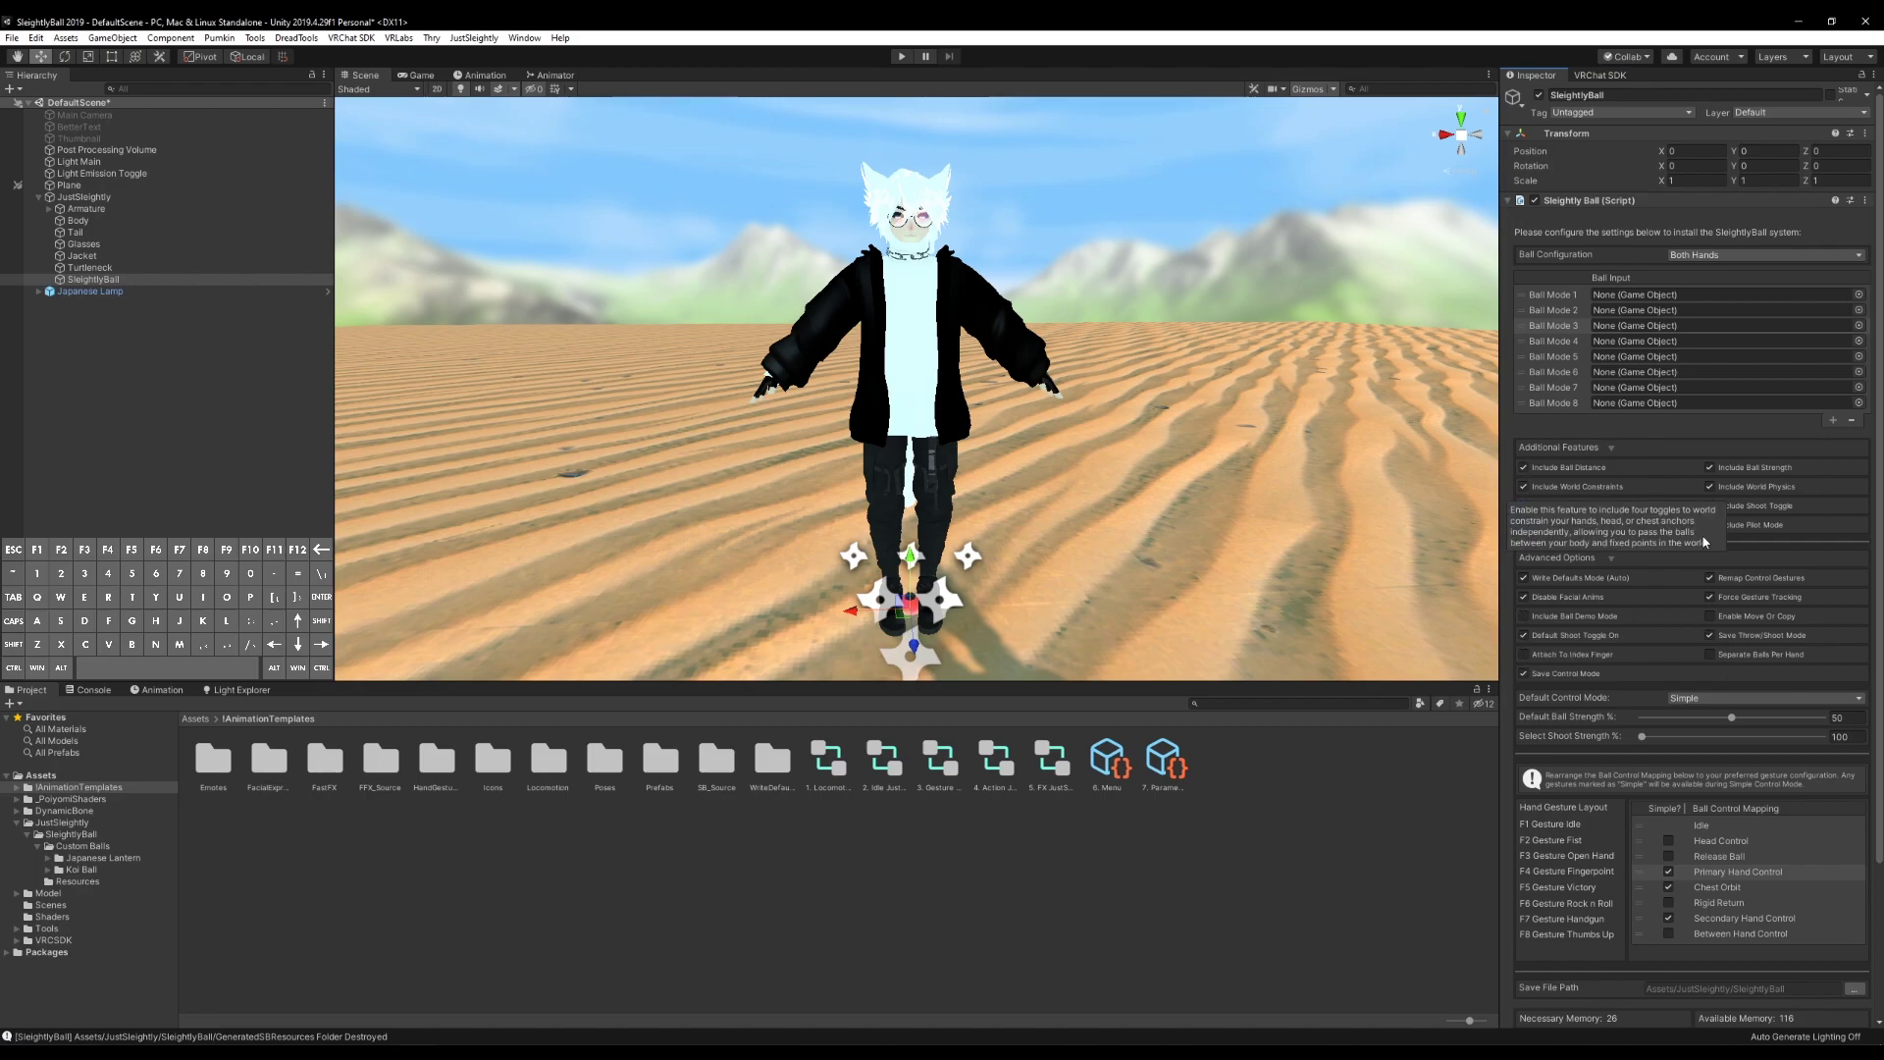
mouse_move(1750, 619)
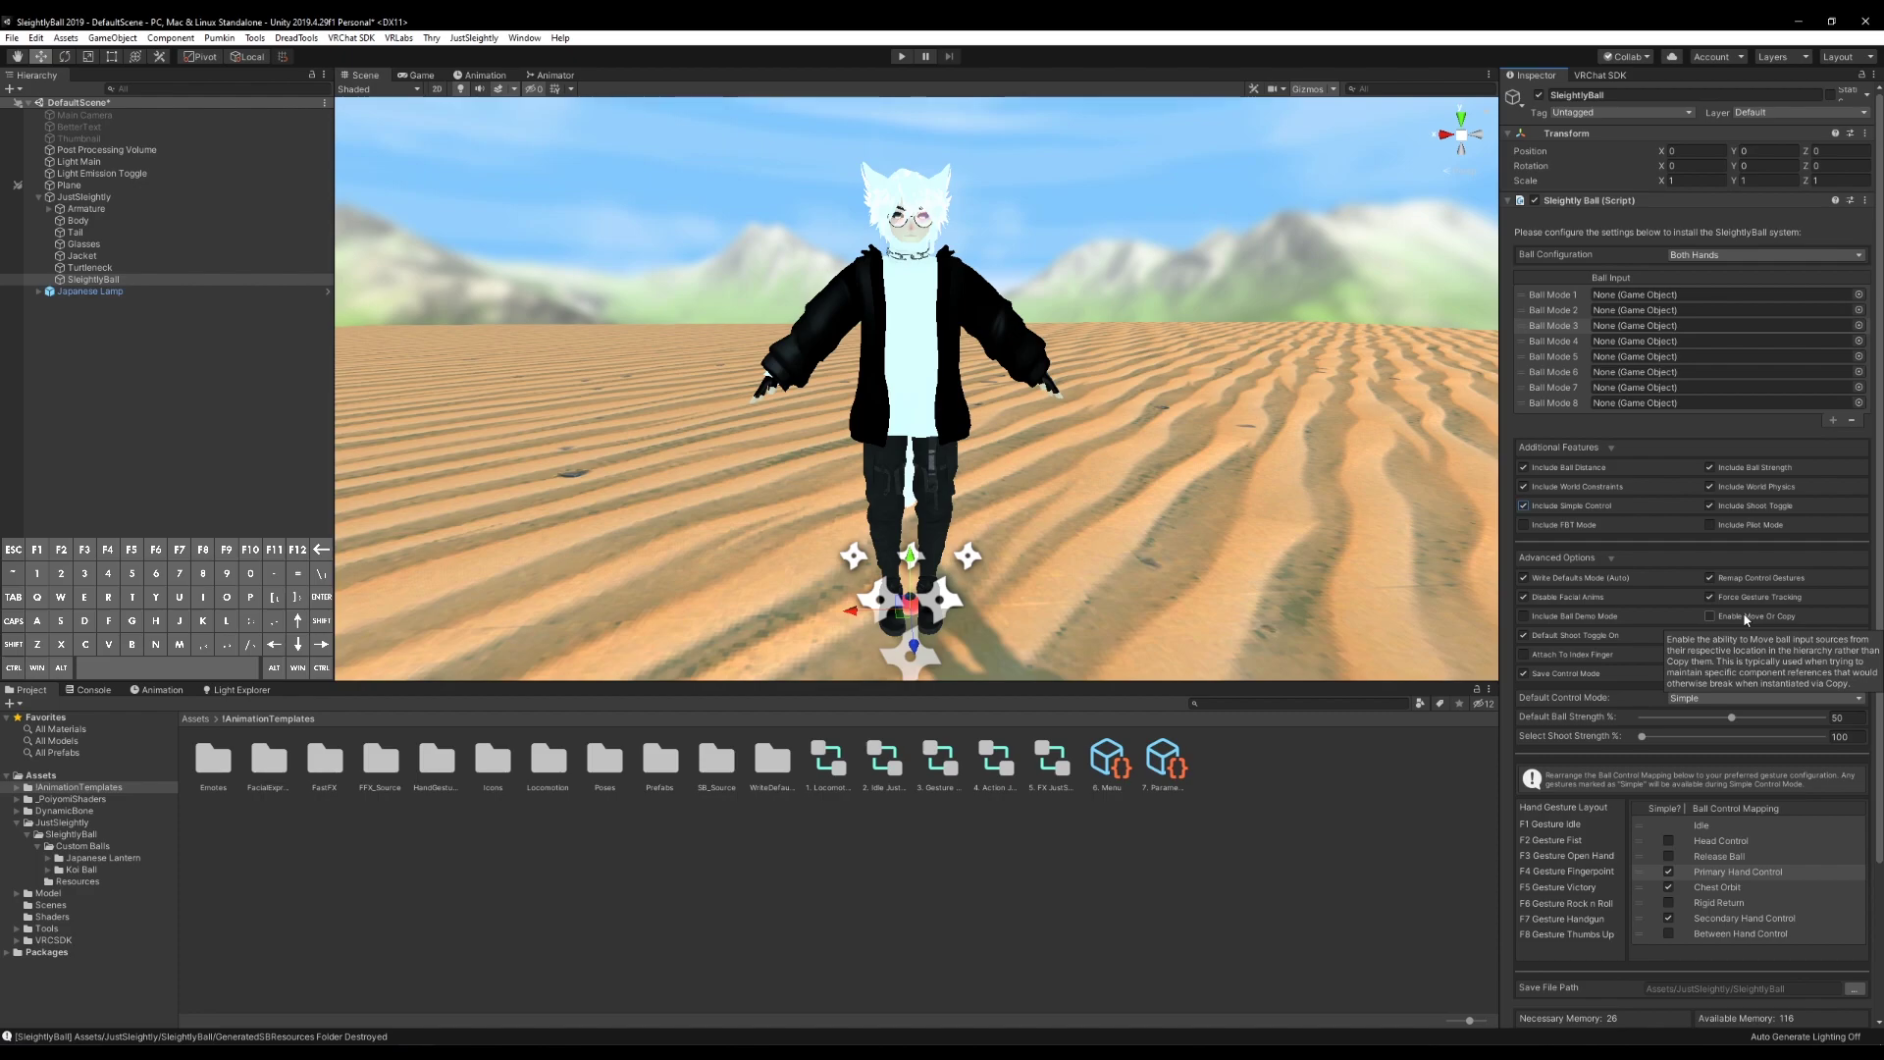
Enable Move Or Copy and assign the Japanese Lamp to Ball Mode 1 in Move mode
left_click(1747, 616)
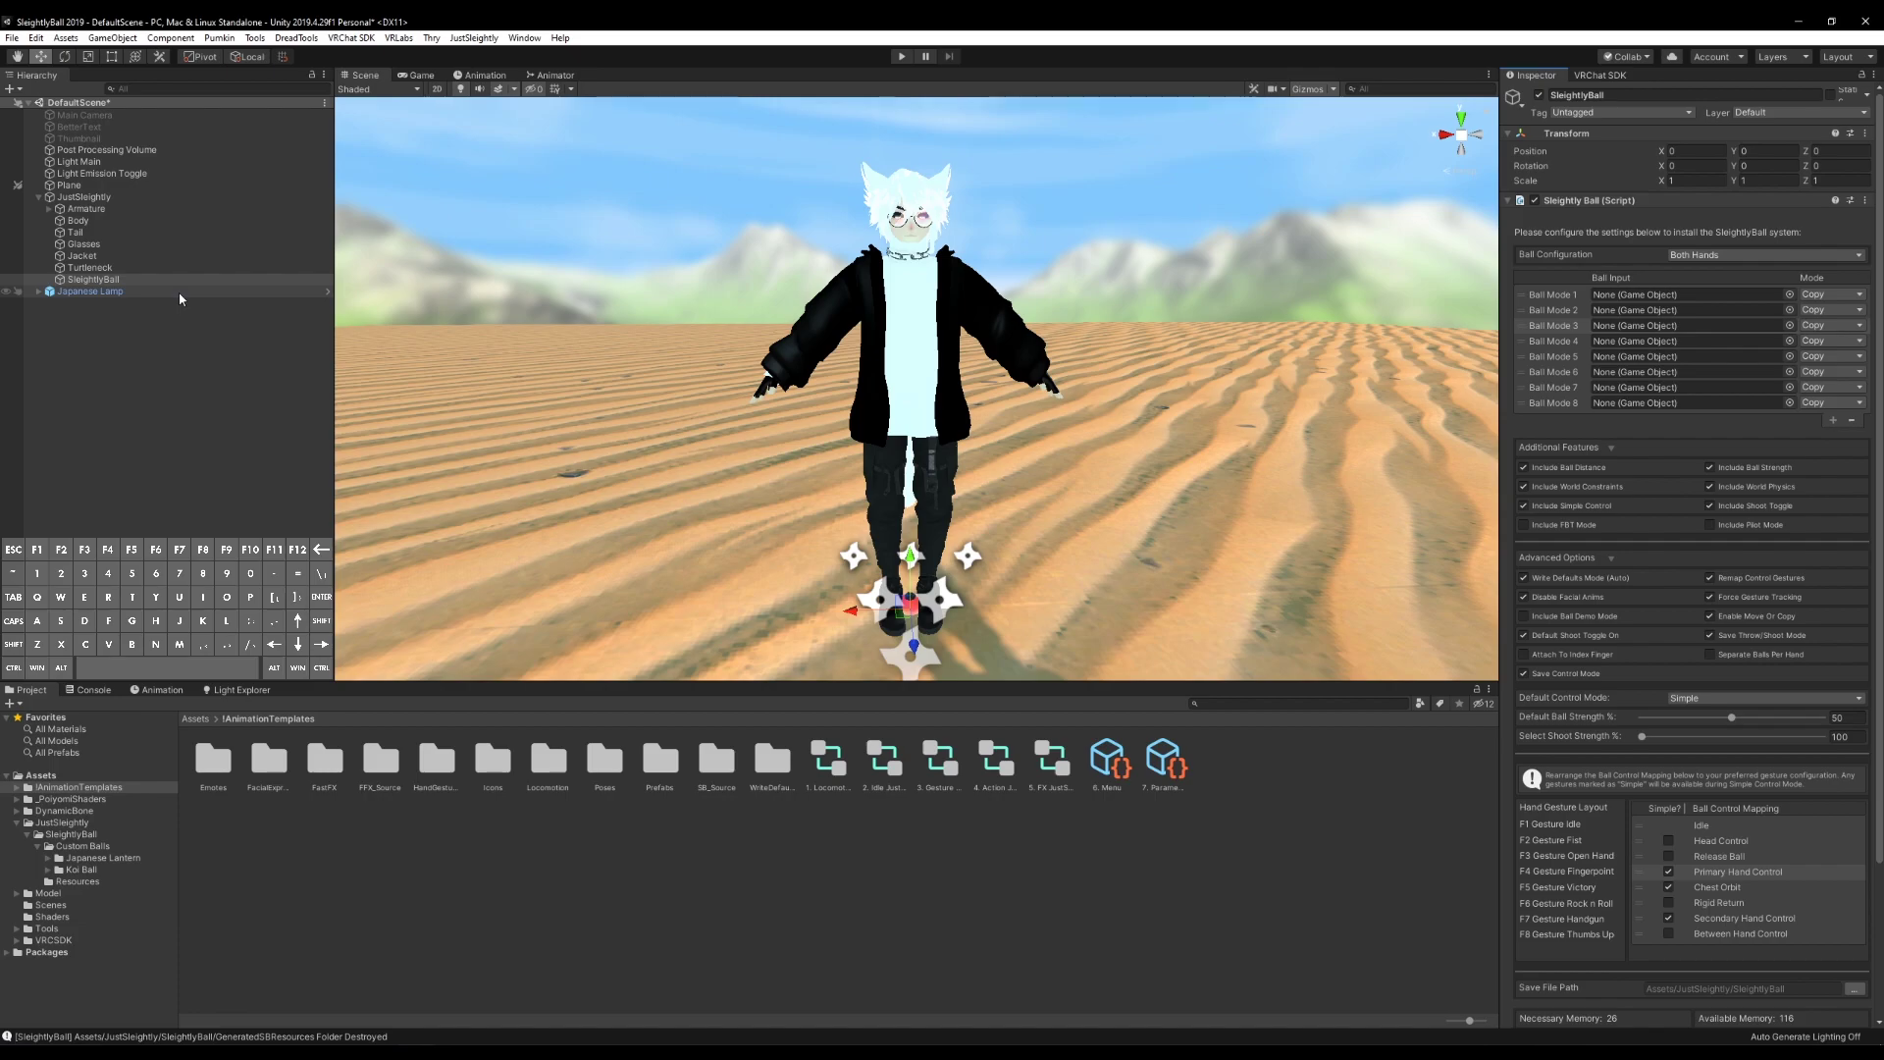
left_click_drag(180, 293, 1658, 300)
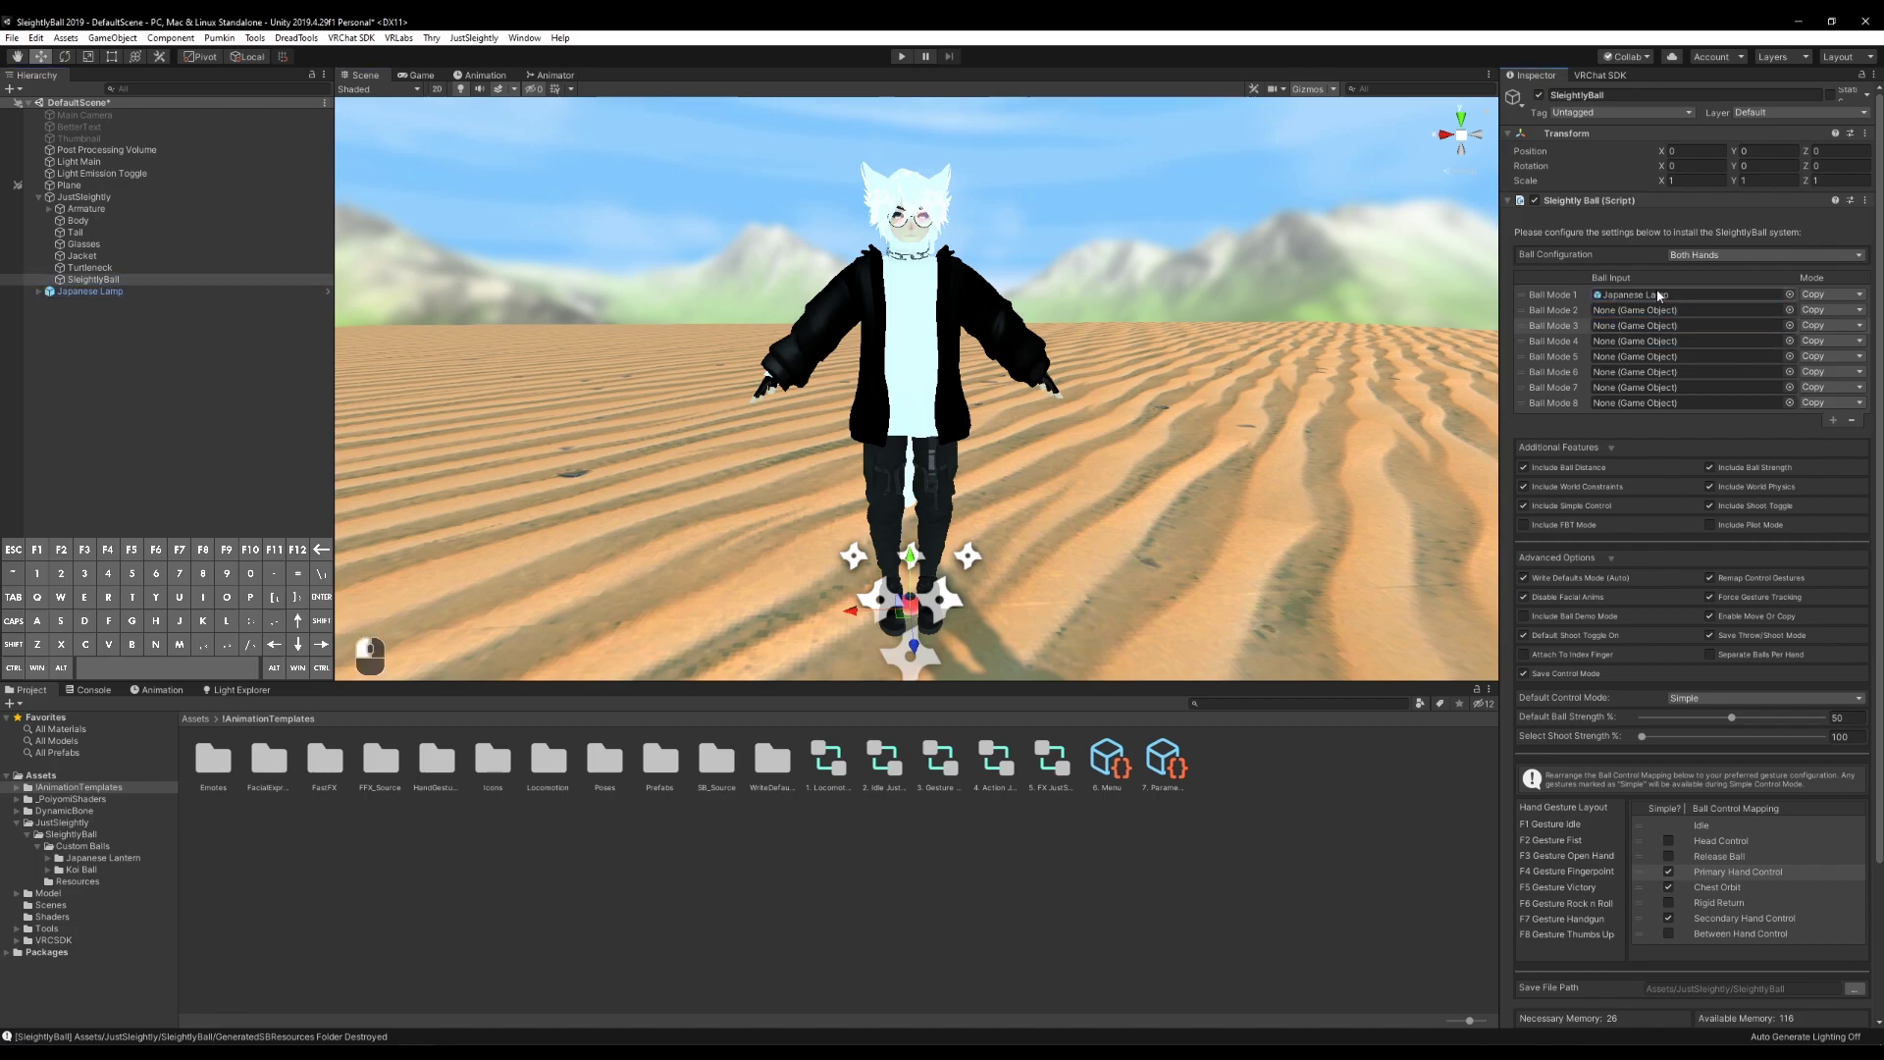
left_click(1827, 295)
left_click(1827, 329)
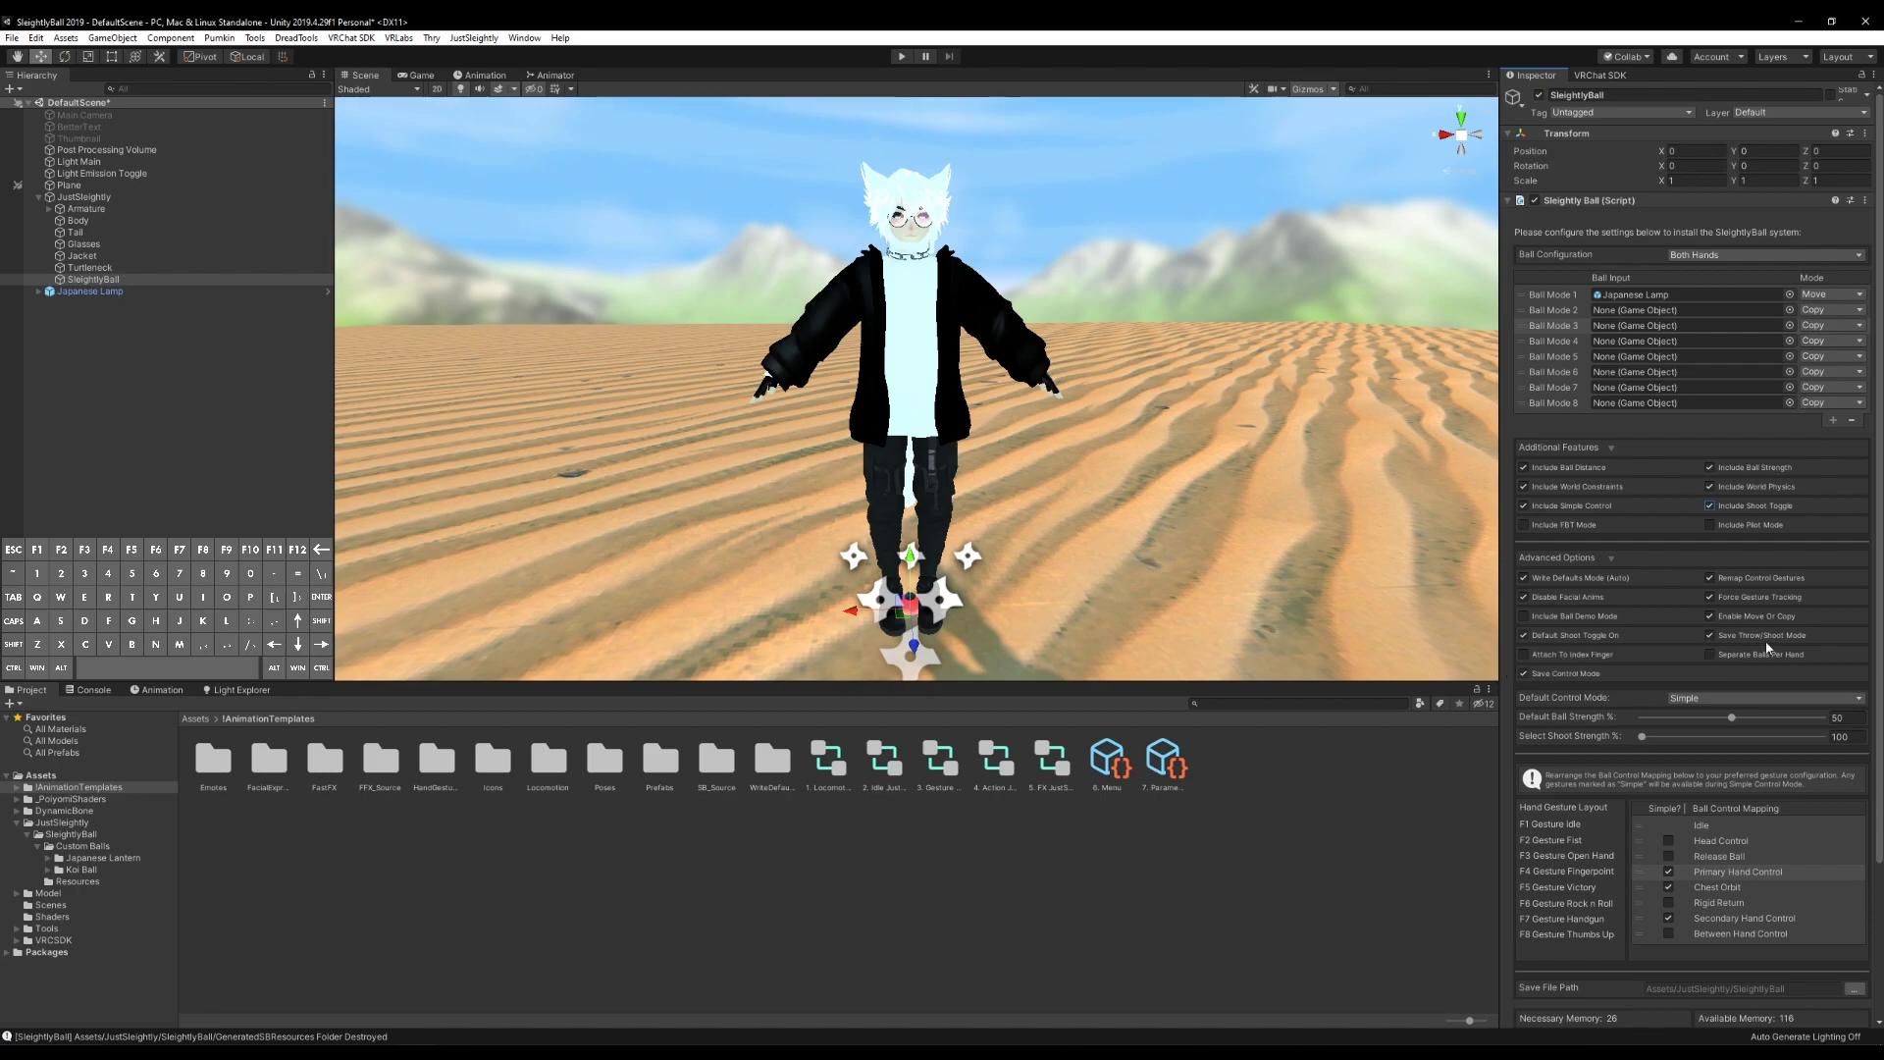
Turn on Include FBT Mode and Attach To Index Finger
left_click(1524, 525)
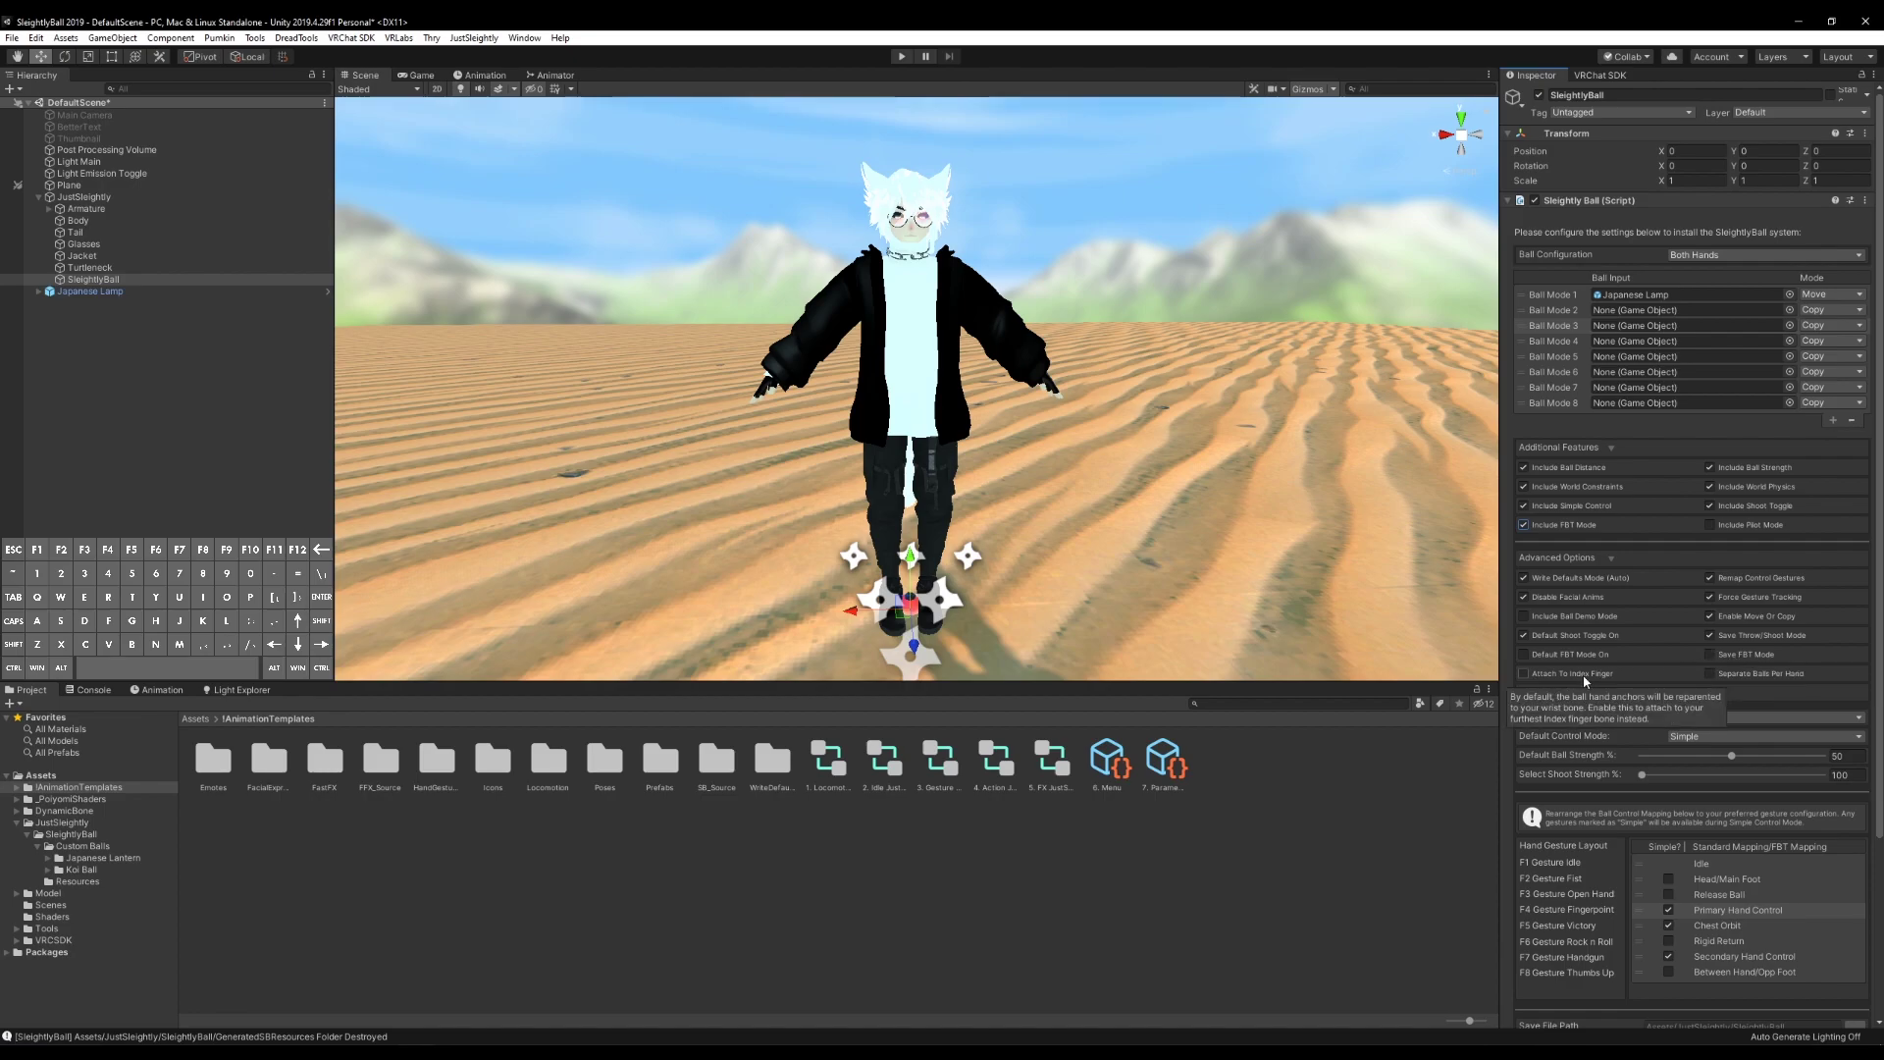
scroll(829, 383, "up", 2)
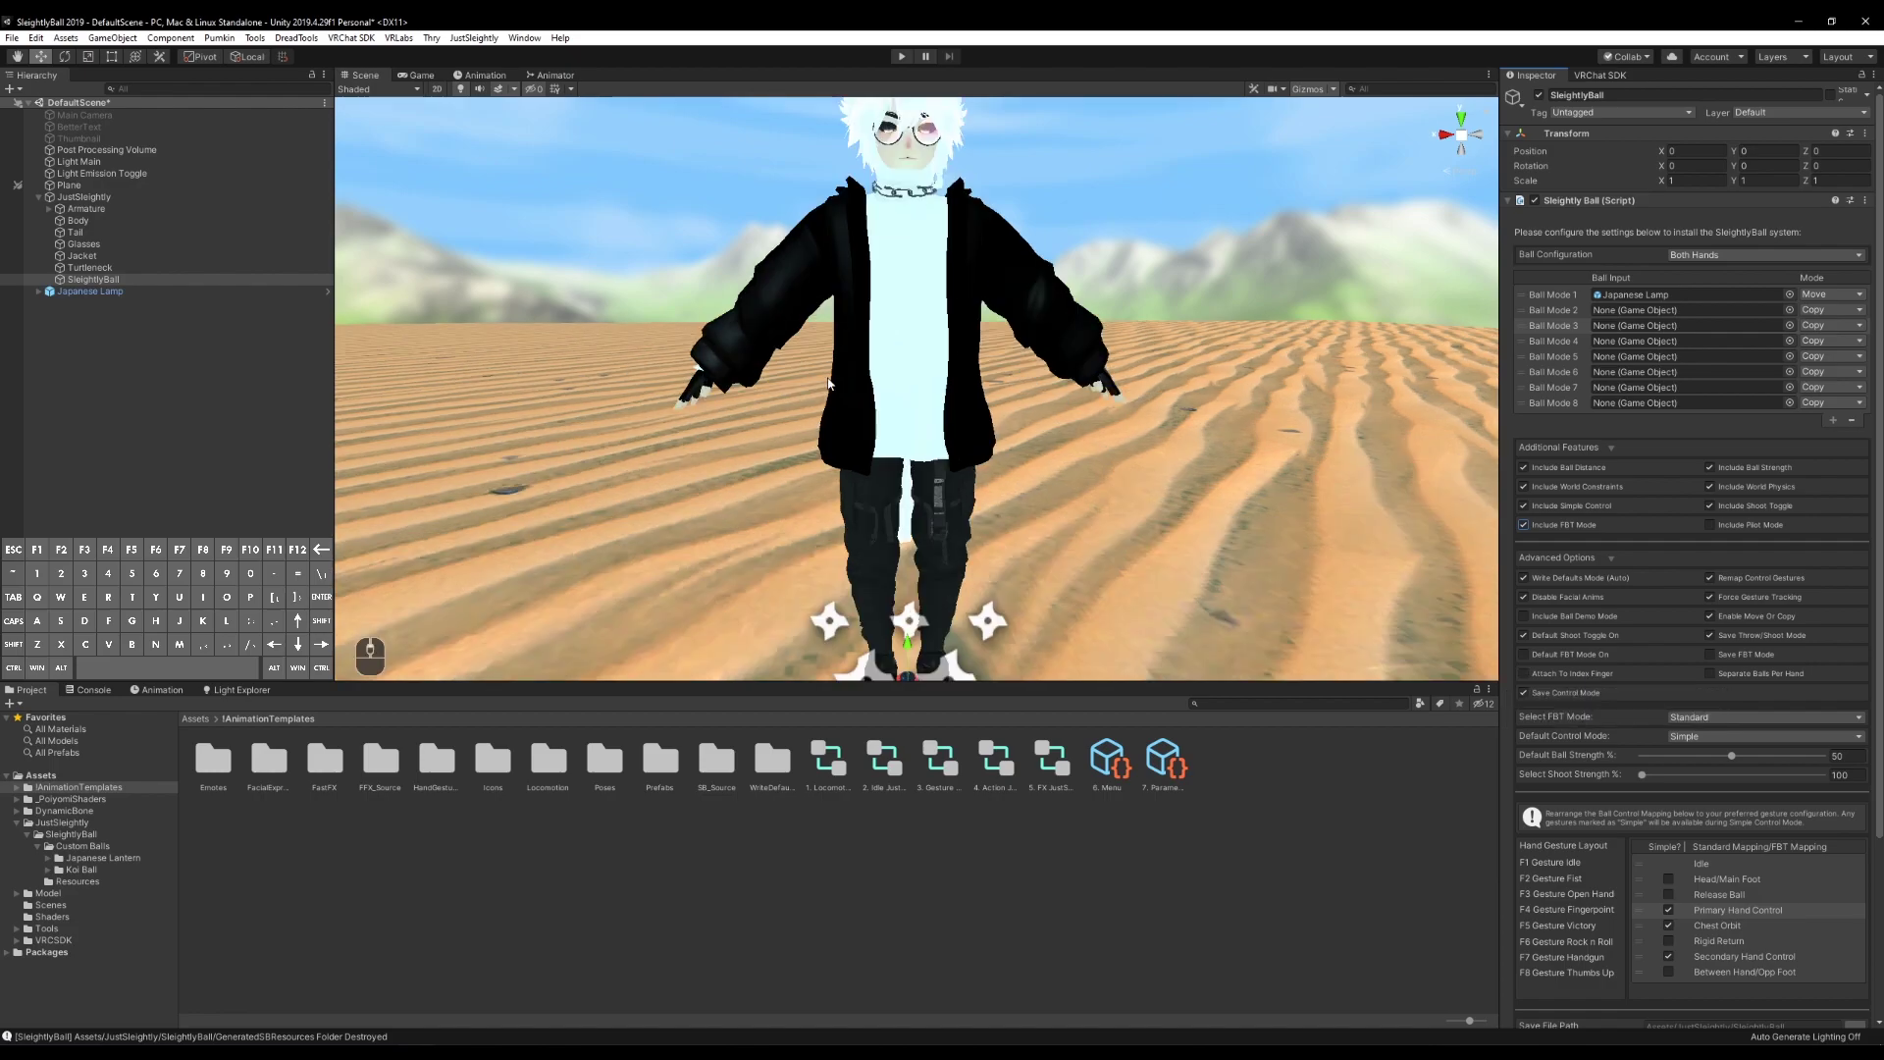
left_click_drag(829, 383, 1030, 422, "alt")
middle_click_drag(1028, 398, 930, 381)
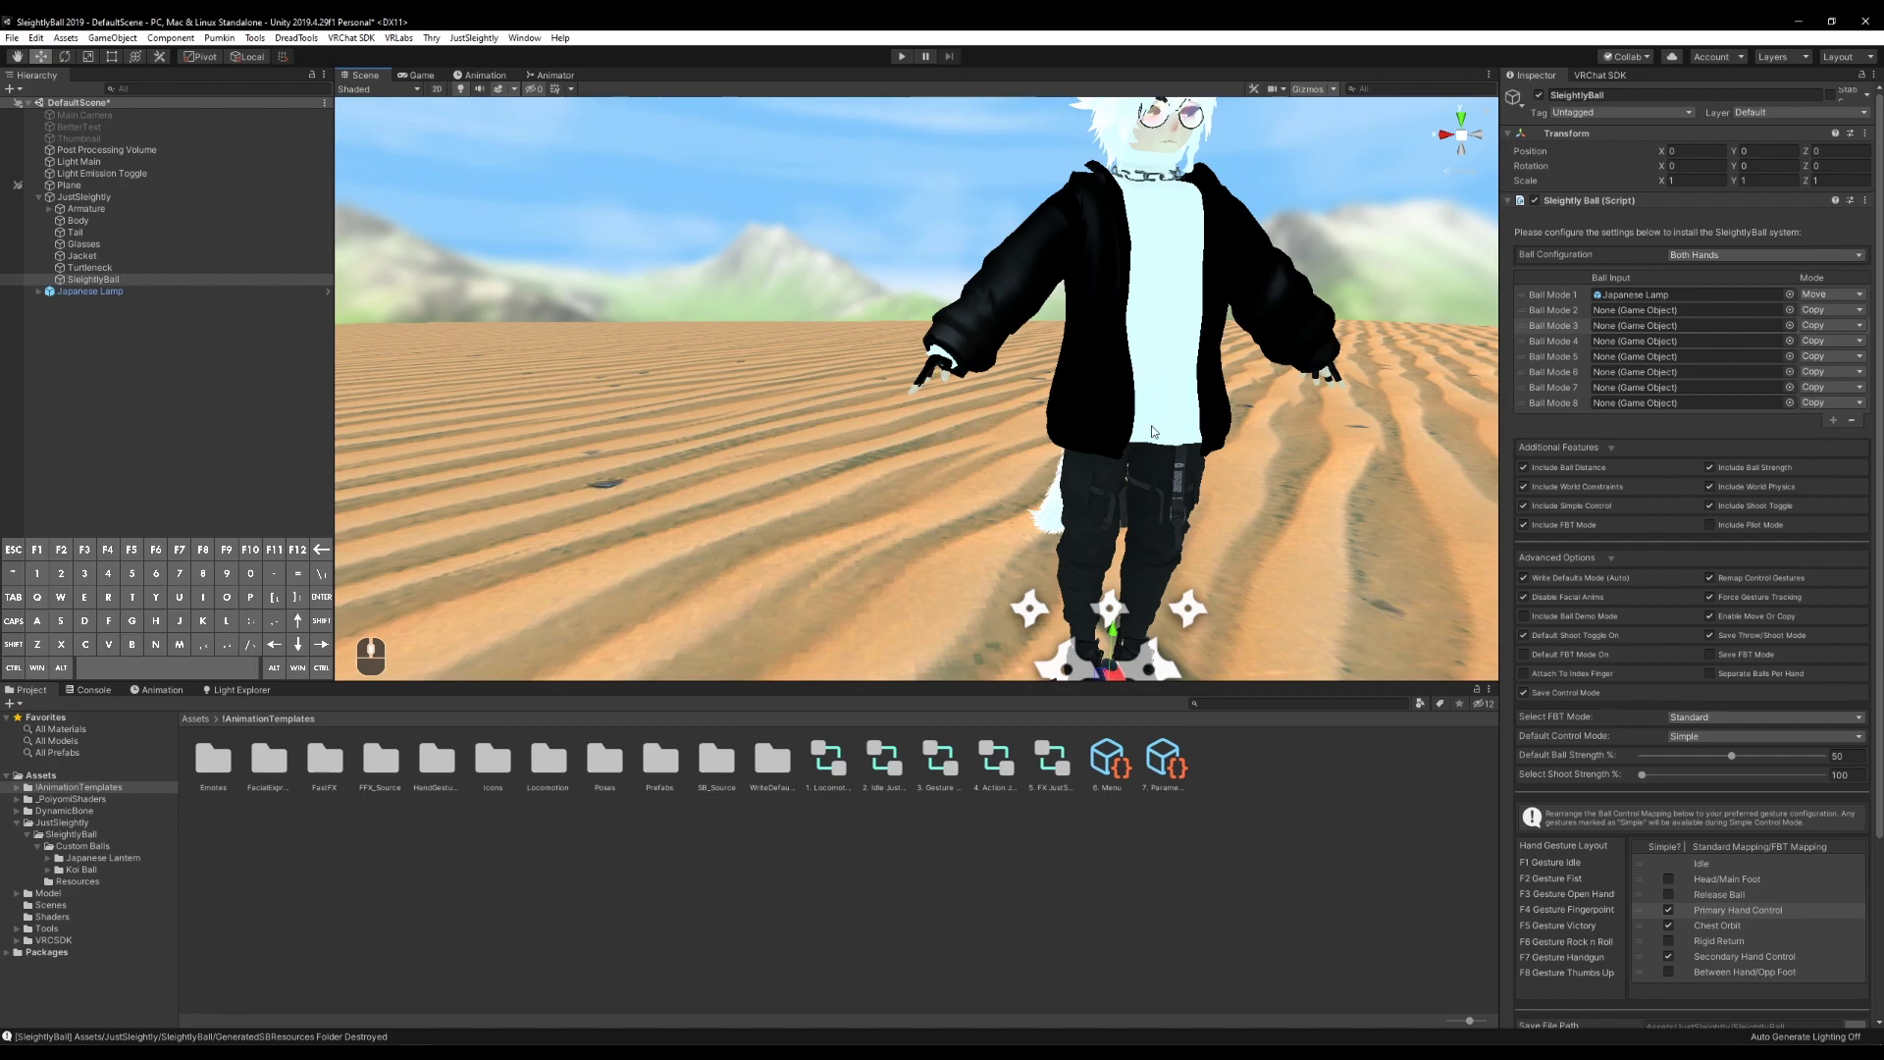
left_click_drag(1157, 431, 1092, 427, "alt")
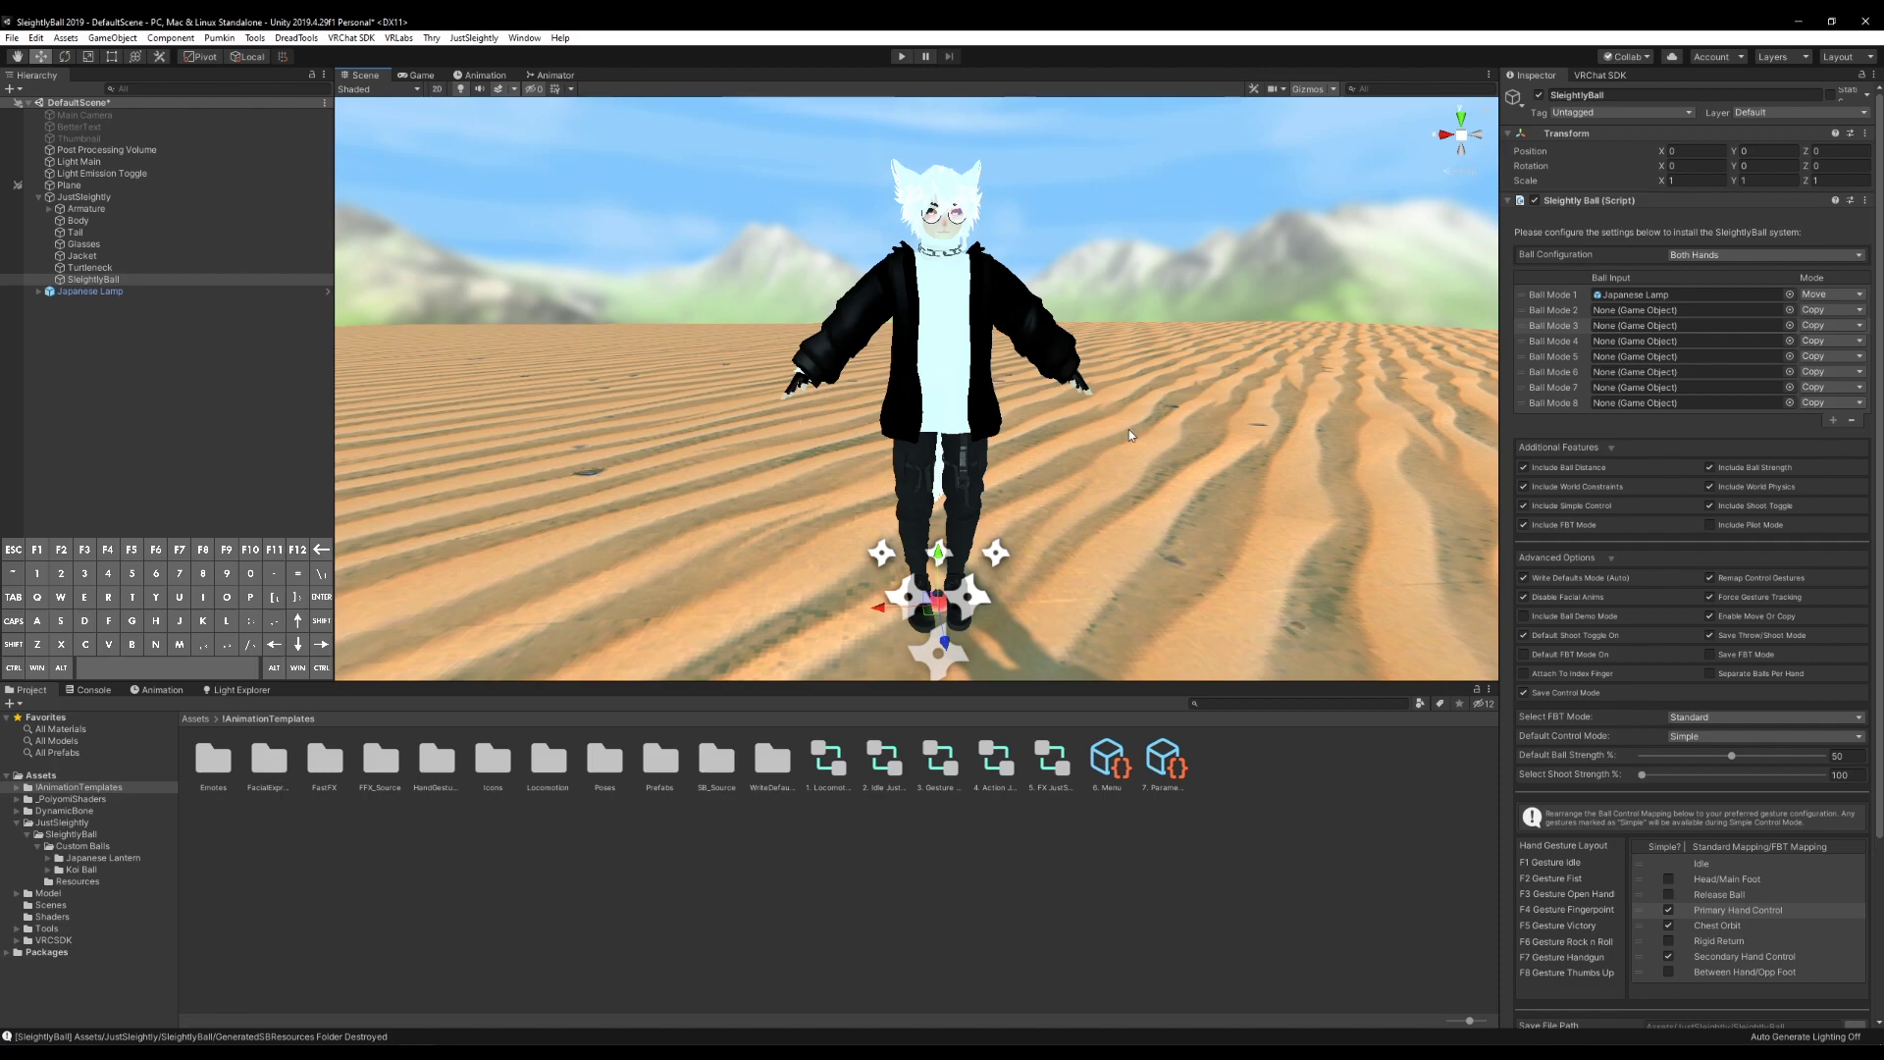
left_click(1572, 672)
Enable Separate Balls Per Hand and set the left-hand Japanese Lamp in Ball Mode 1 to Copy
left_click(1711, 673)
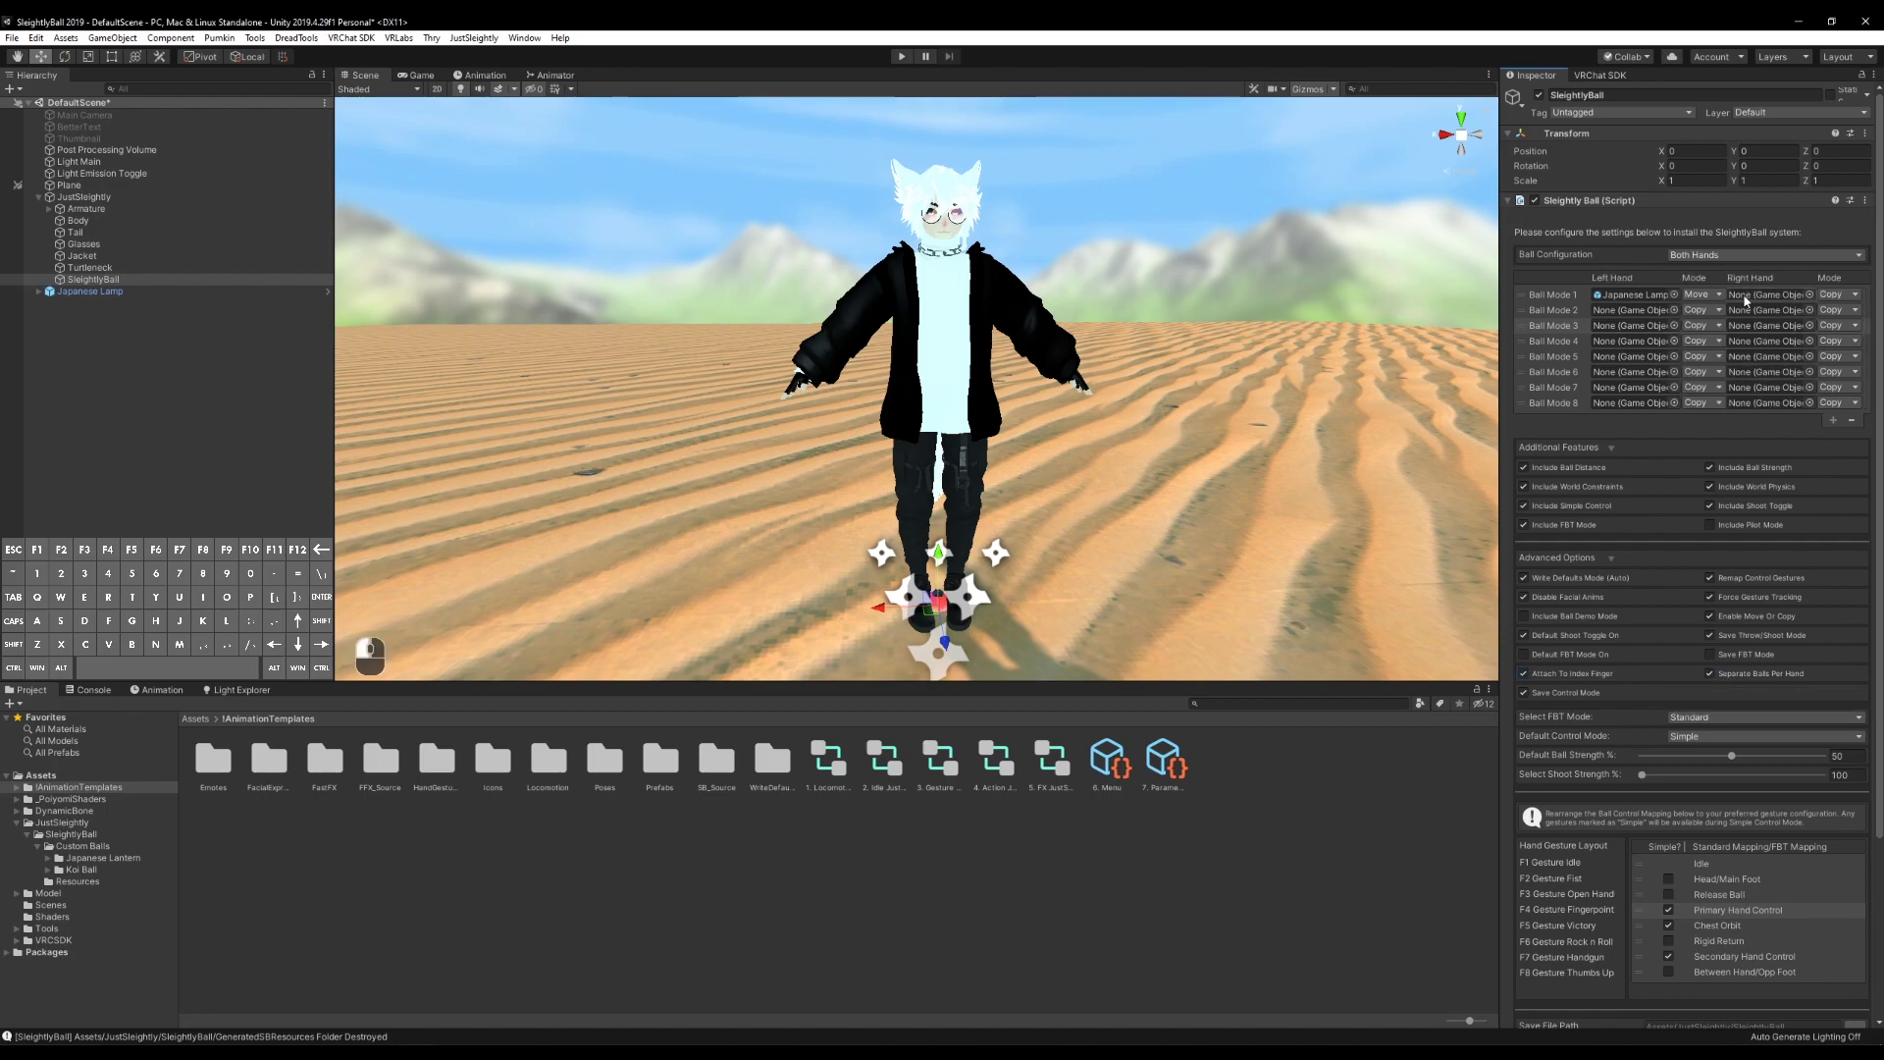
left_click(1711, 295)
left_click(1717, 311)
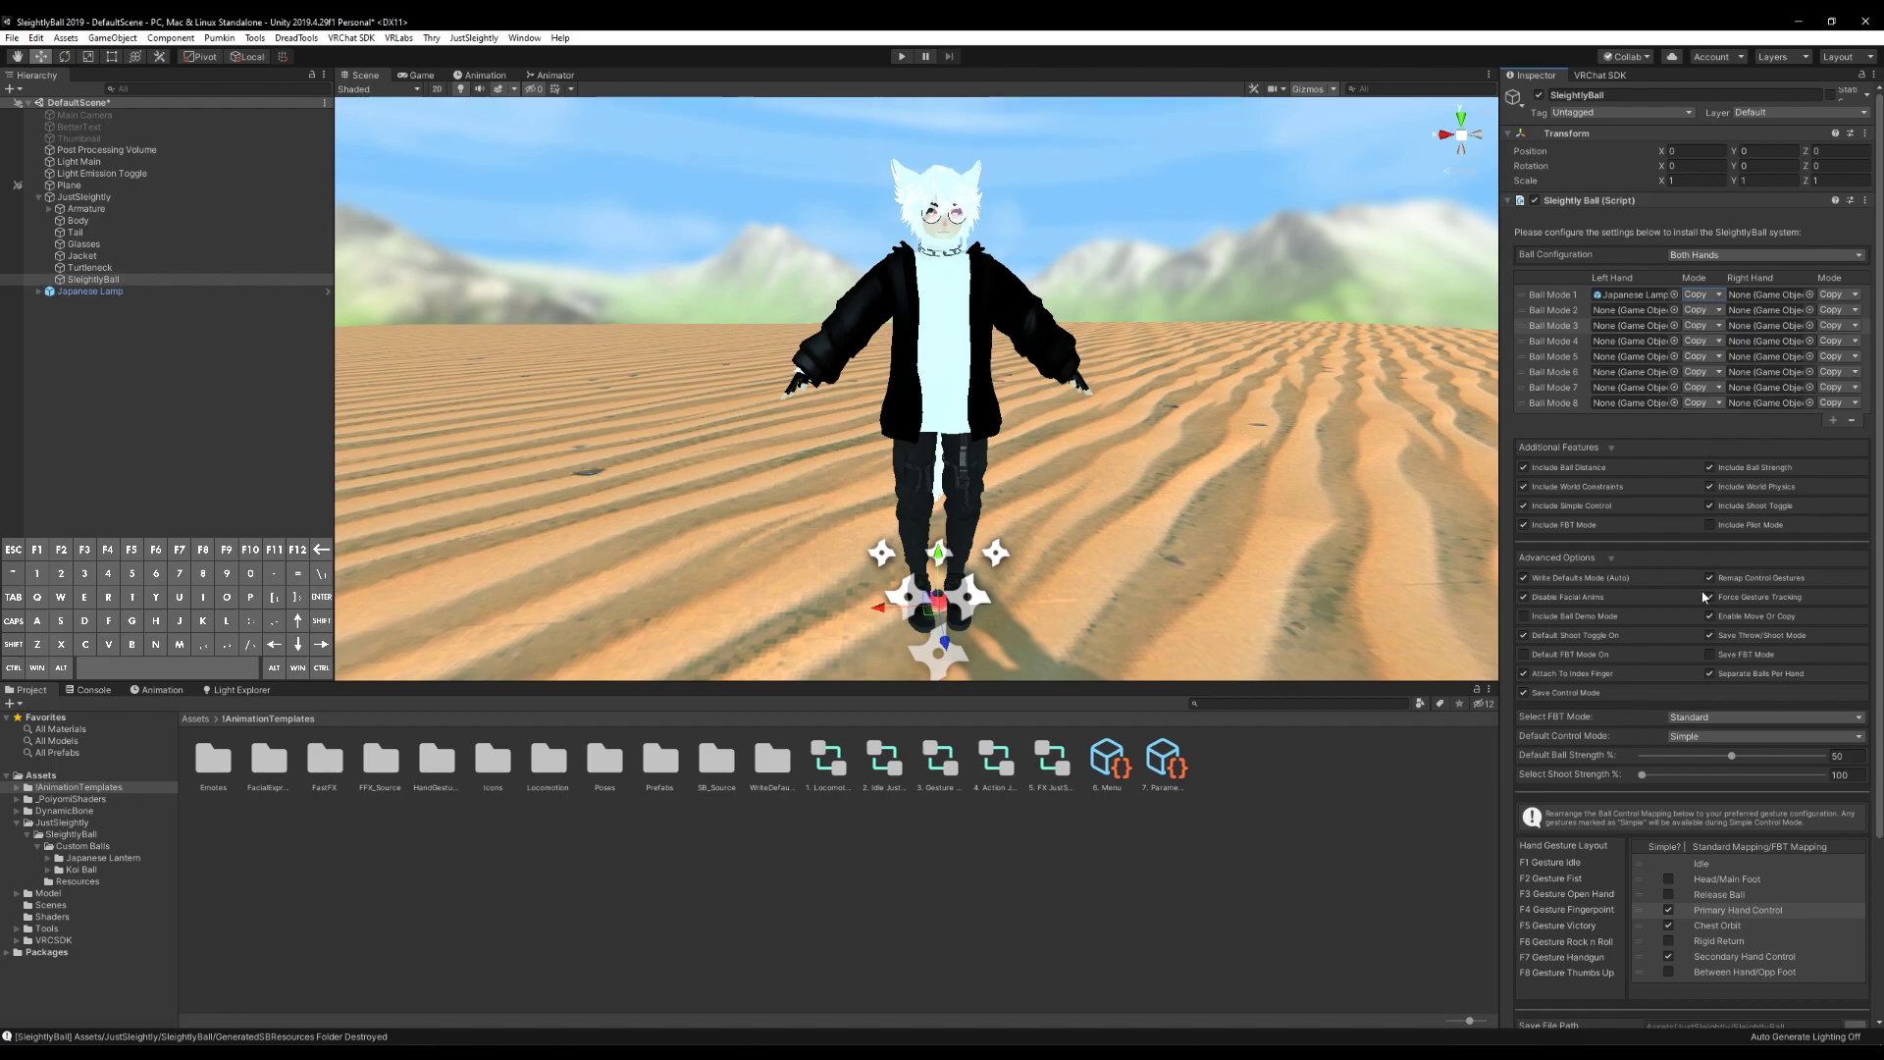
mouse_move(1564, 693)
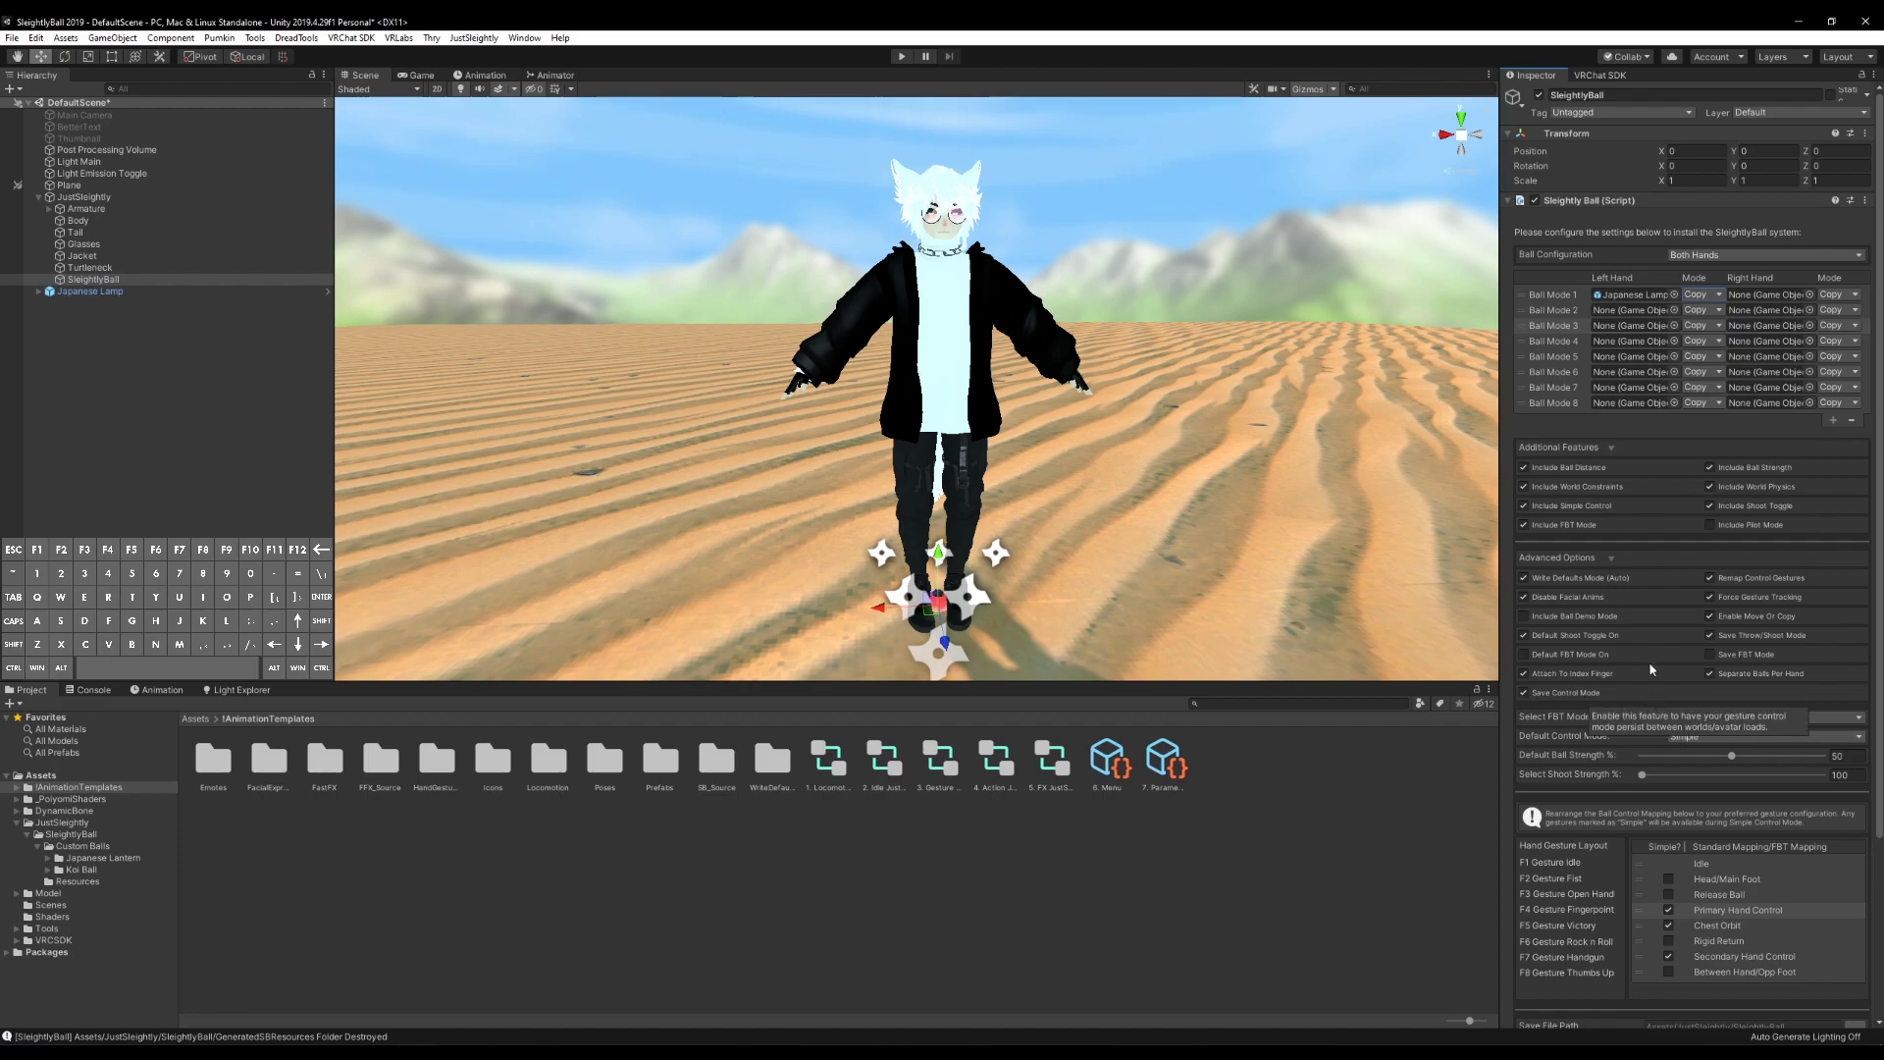
Keep FBT Mode at Standard and Default Control Mode at Simple
scroll(1707, 724, "down", 3)
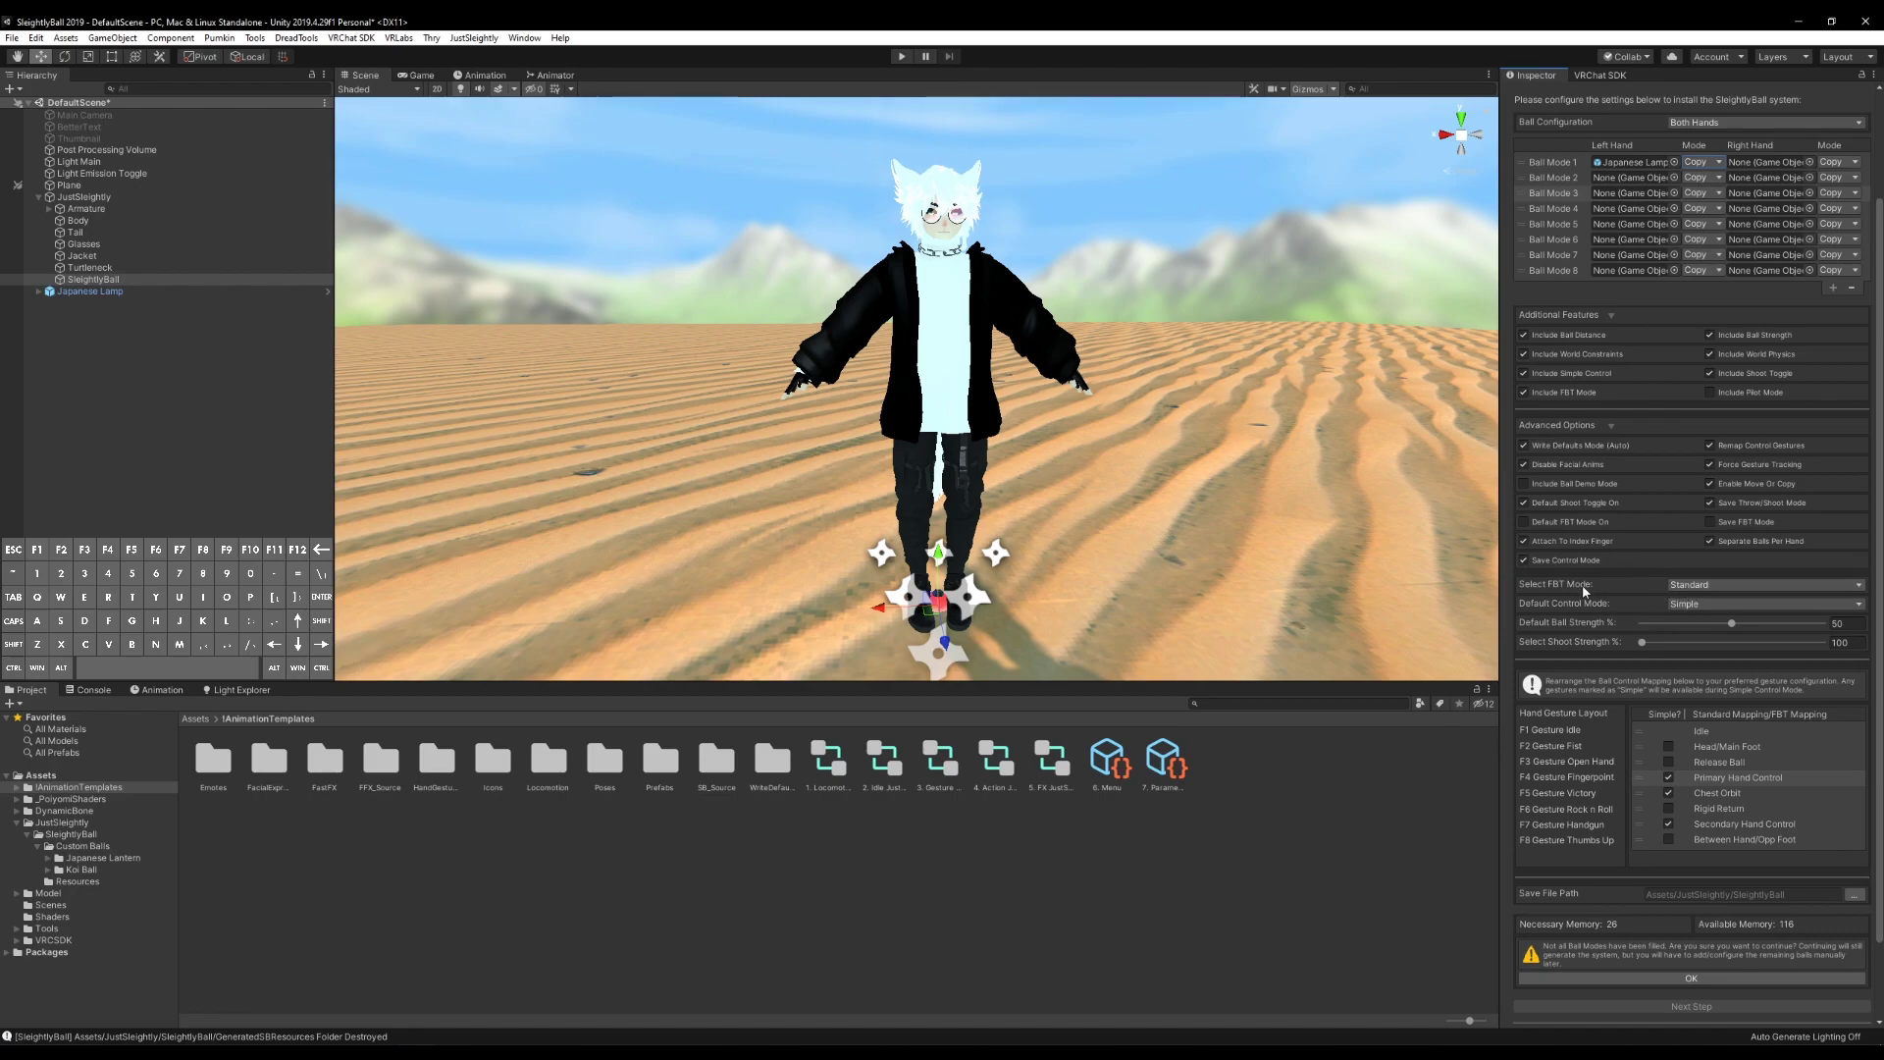
left_click(1686, 587)
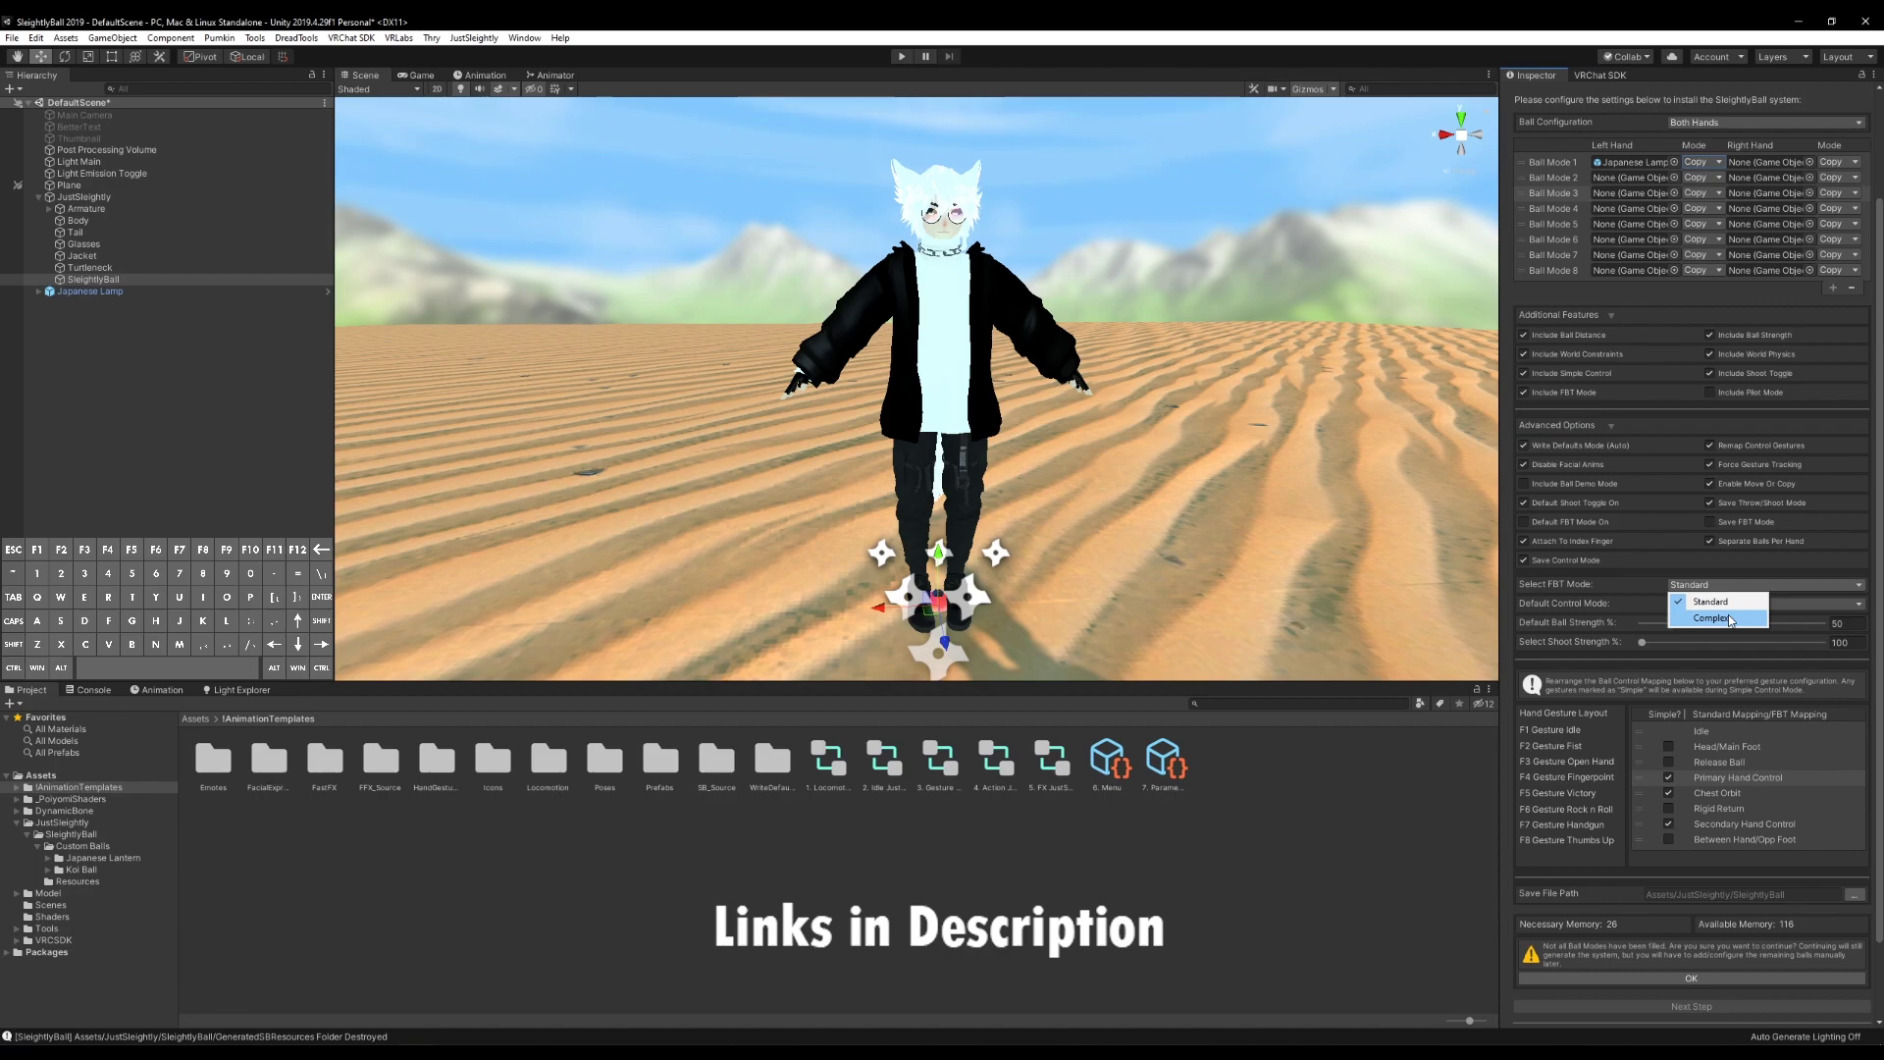
left_click(1631, 604)
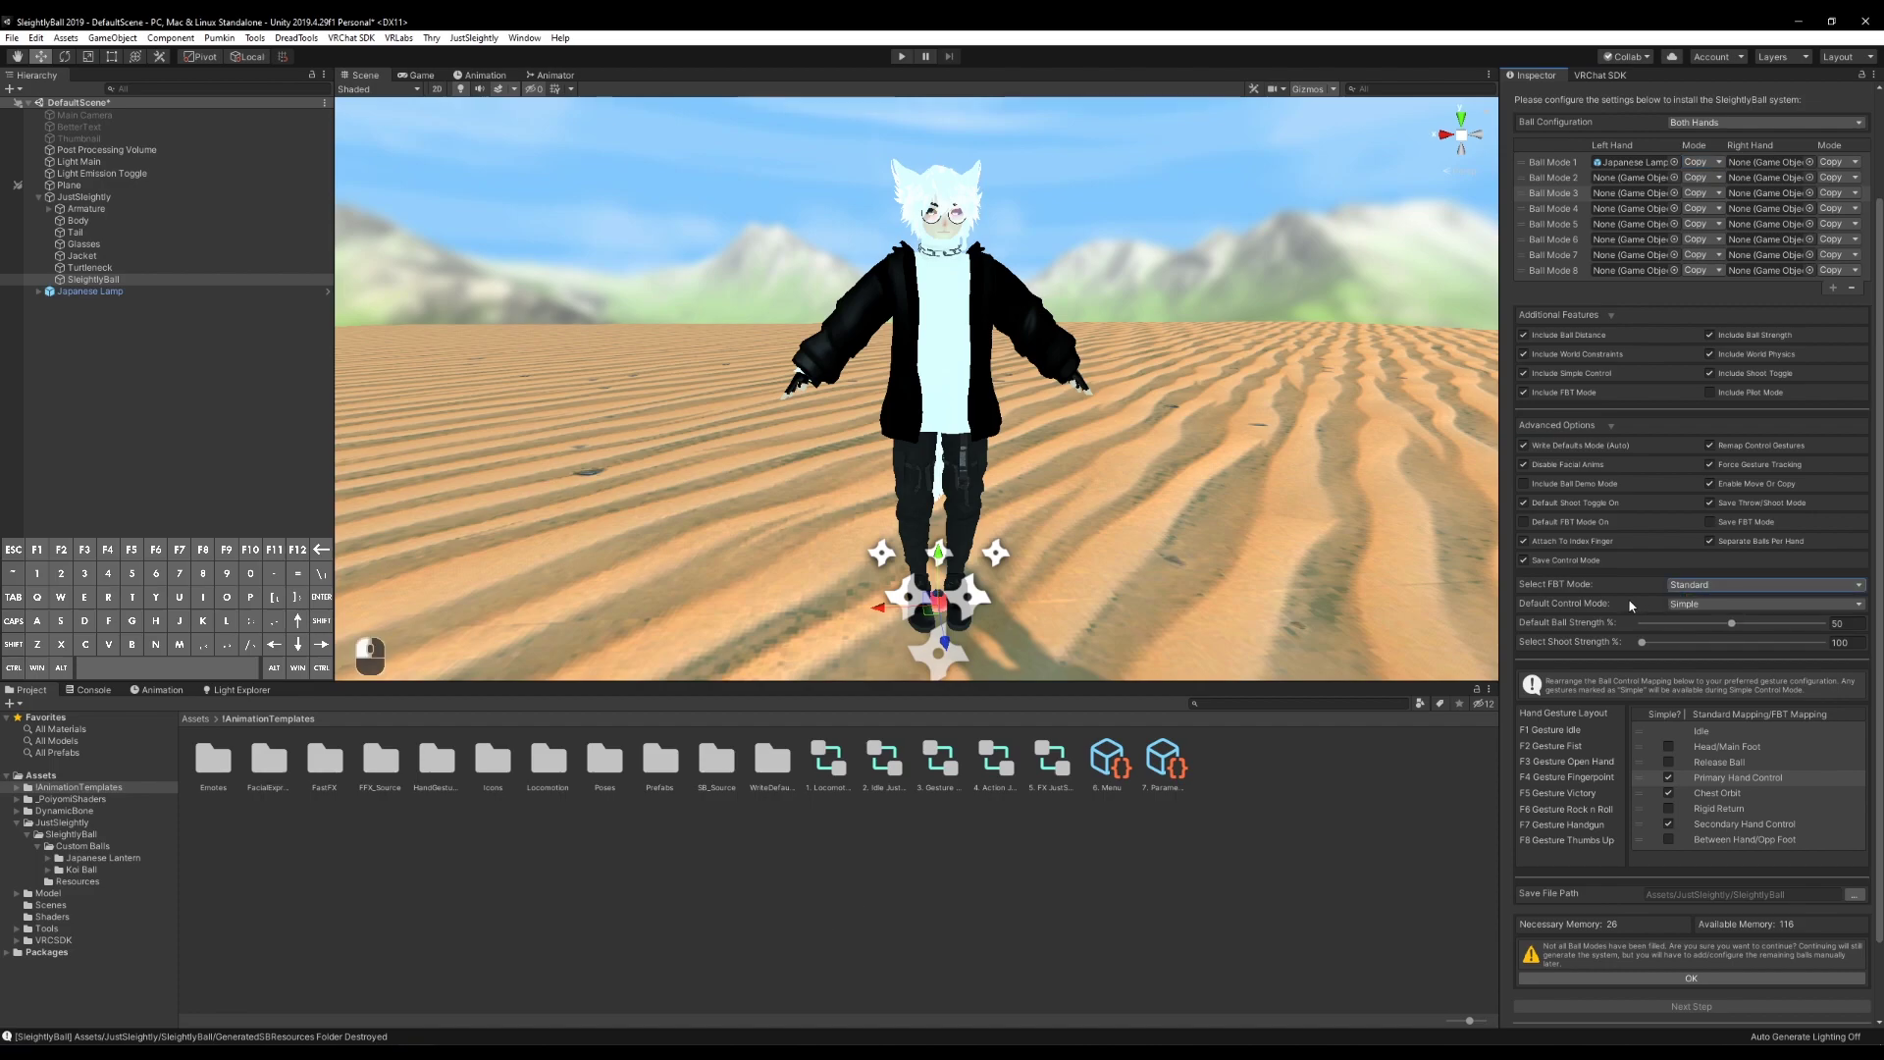
left_click(1712, 605)
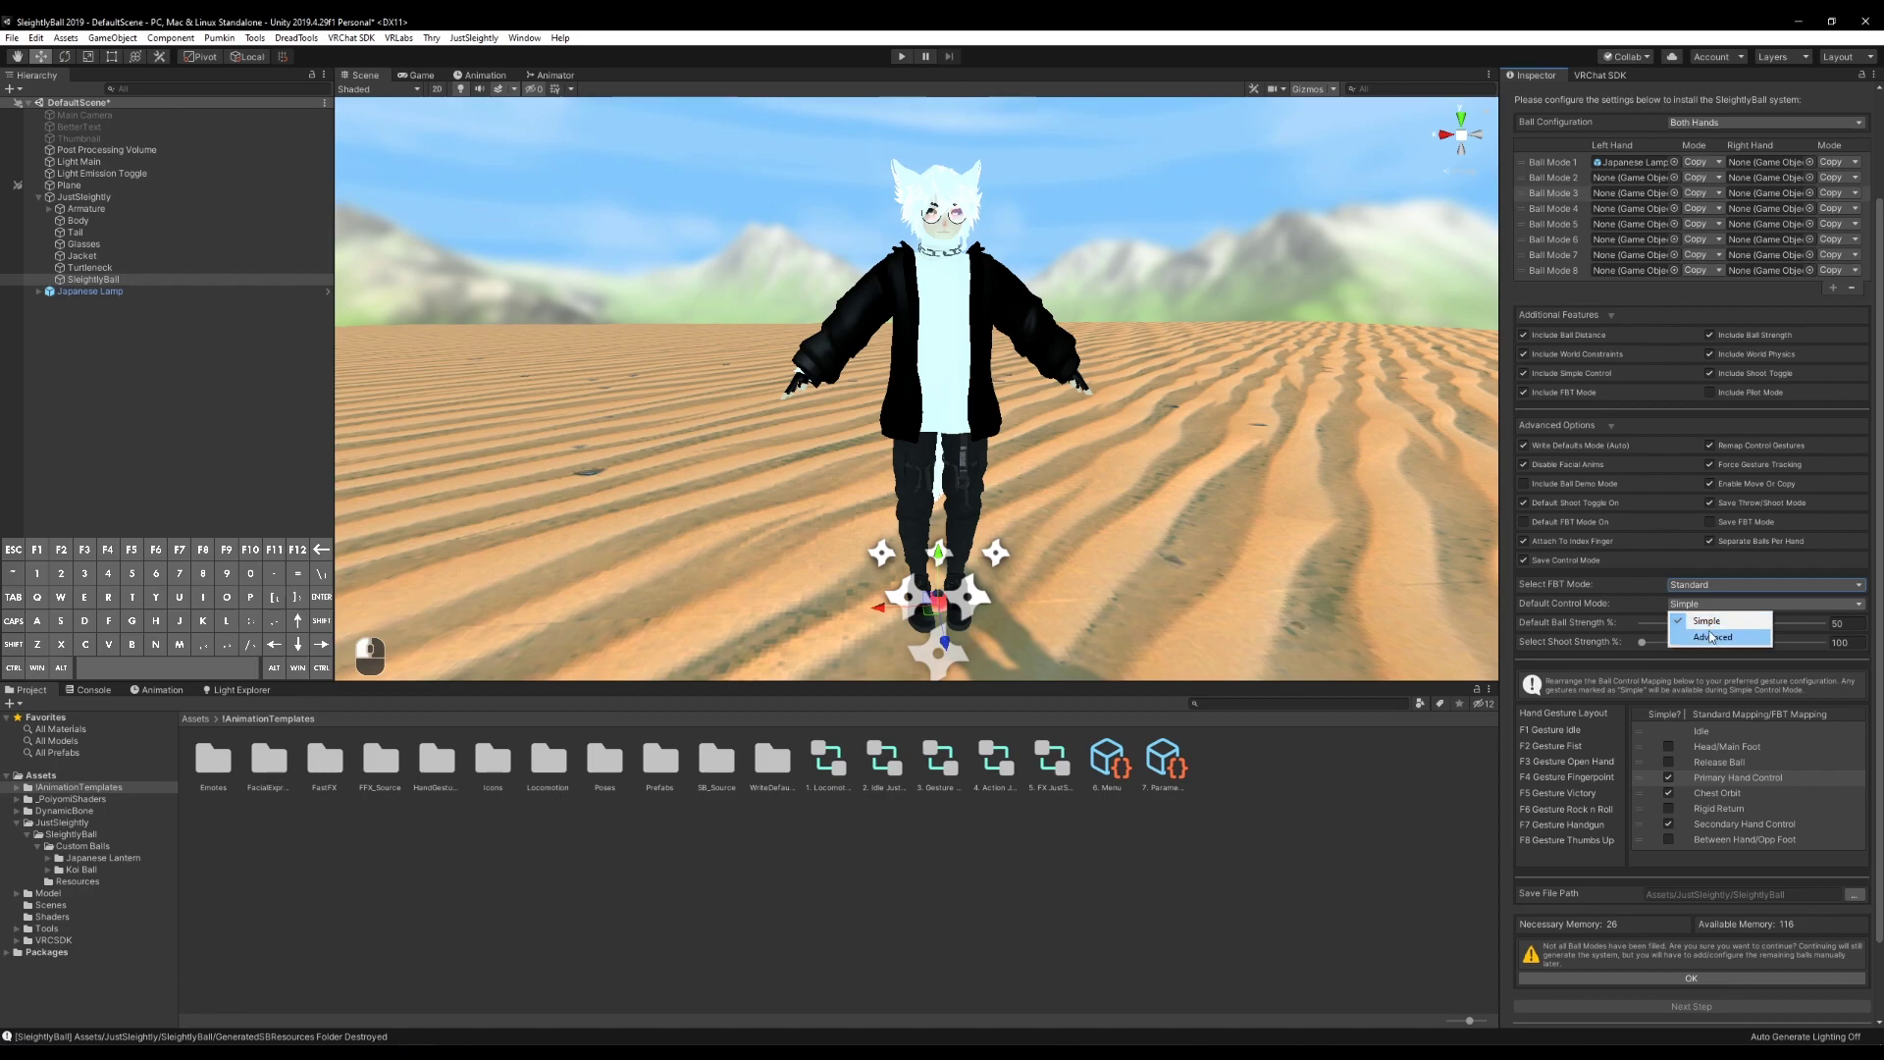
left_click(1736, 607)
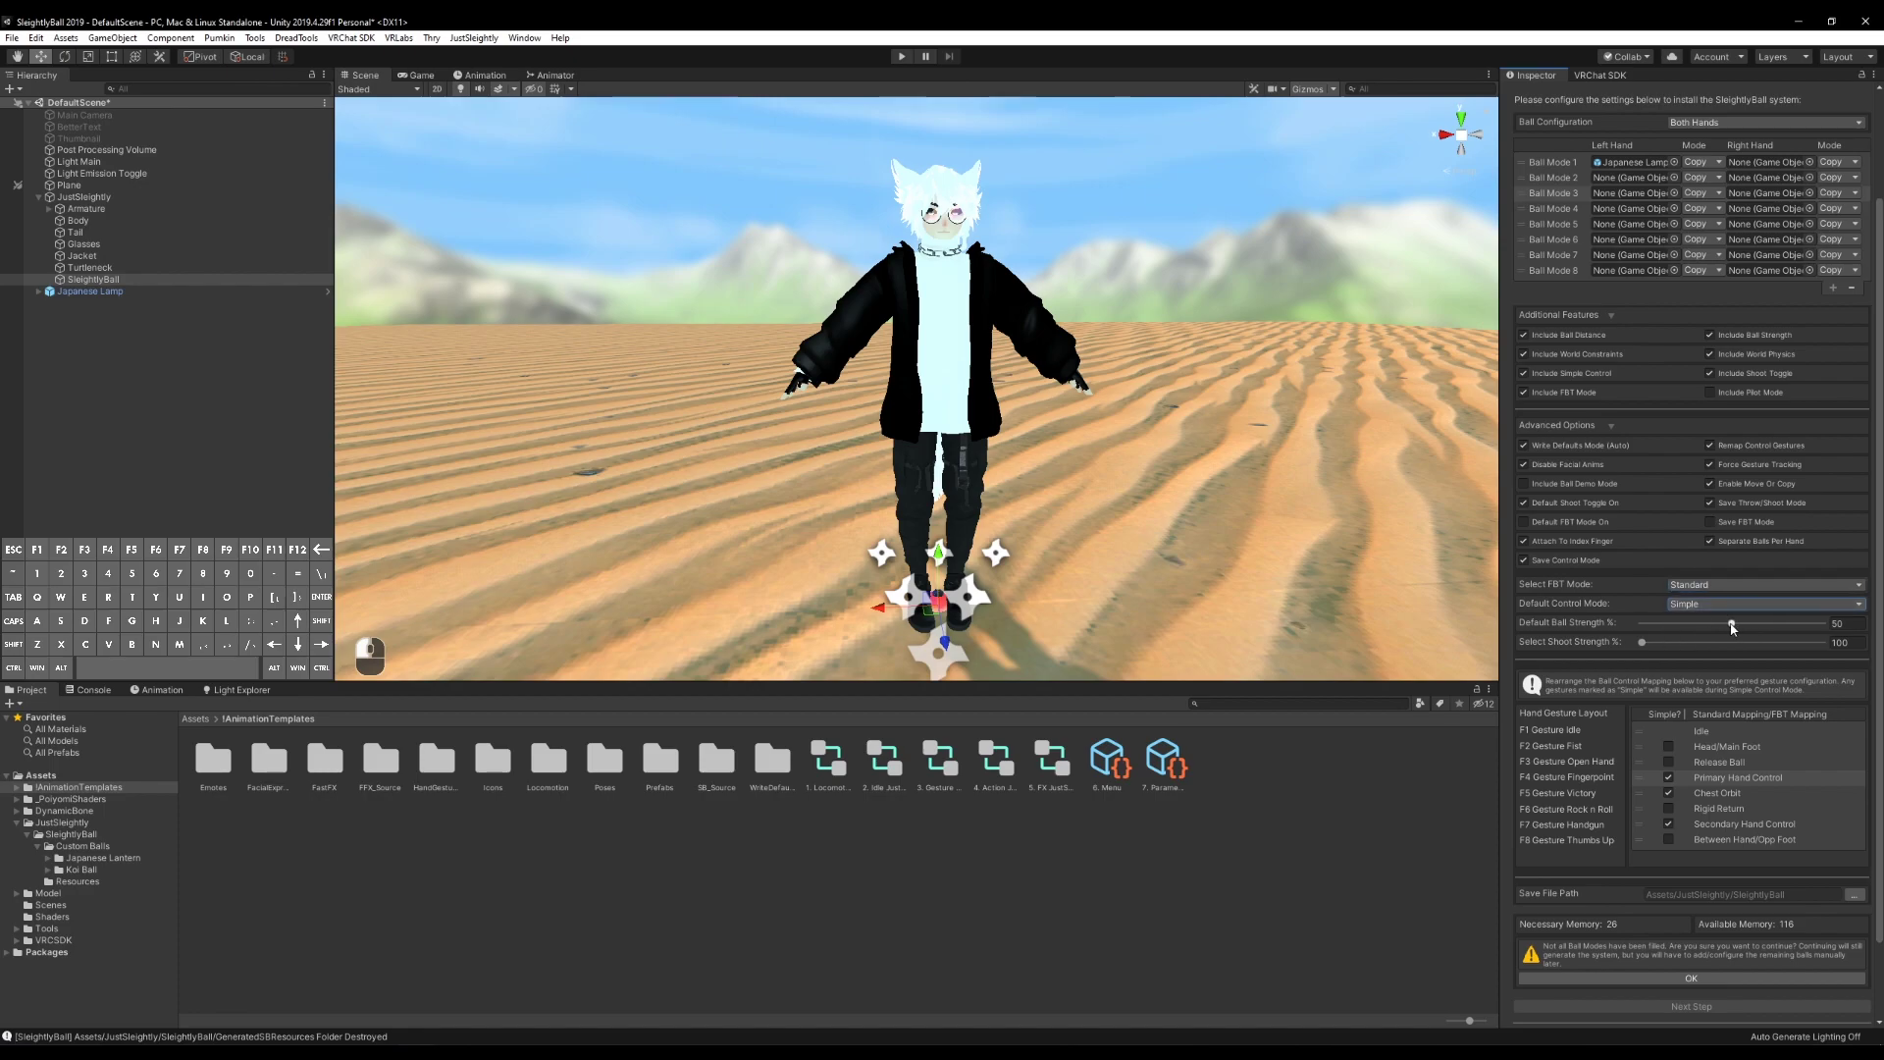
Enable Include Pilot Mode, set Default Ball Strength to about 63.7 and Shoot Strength 250
left_click(1709, 393)
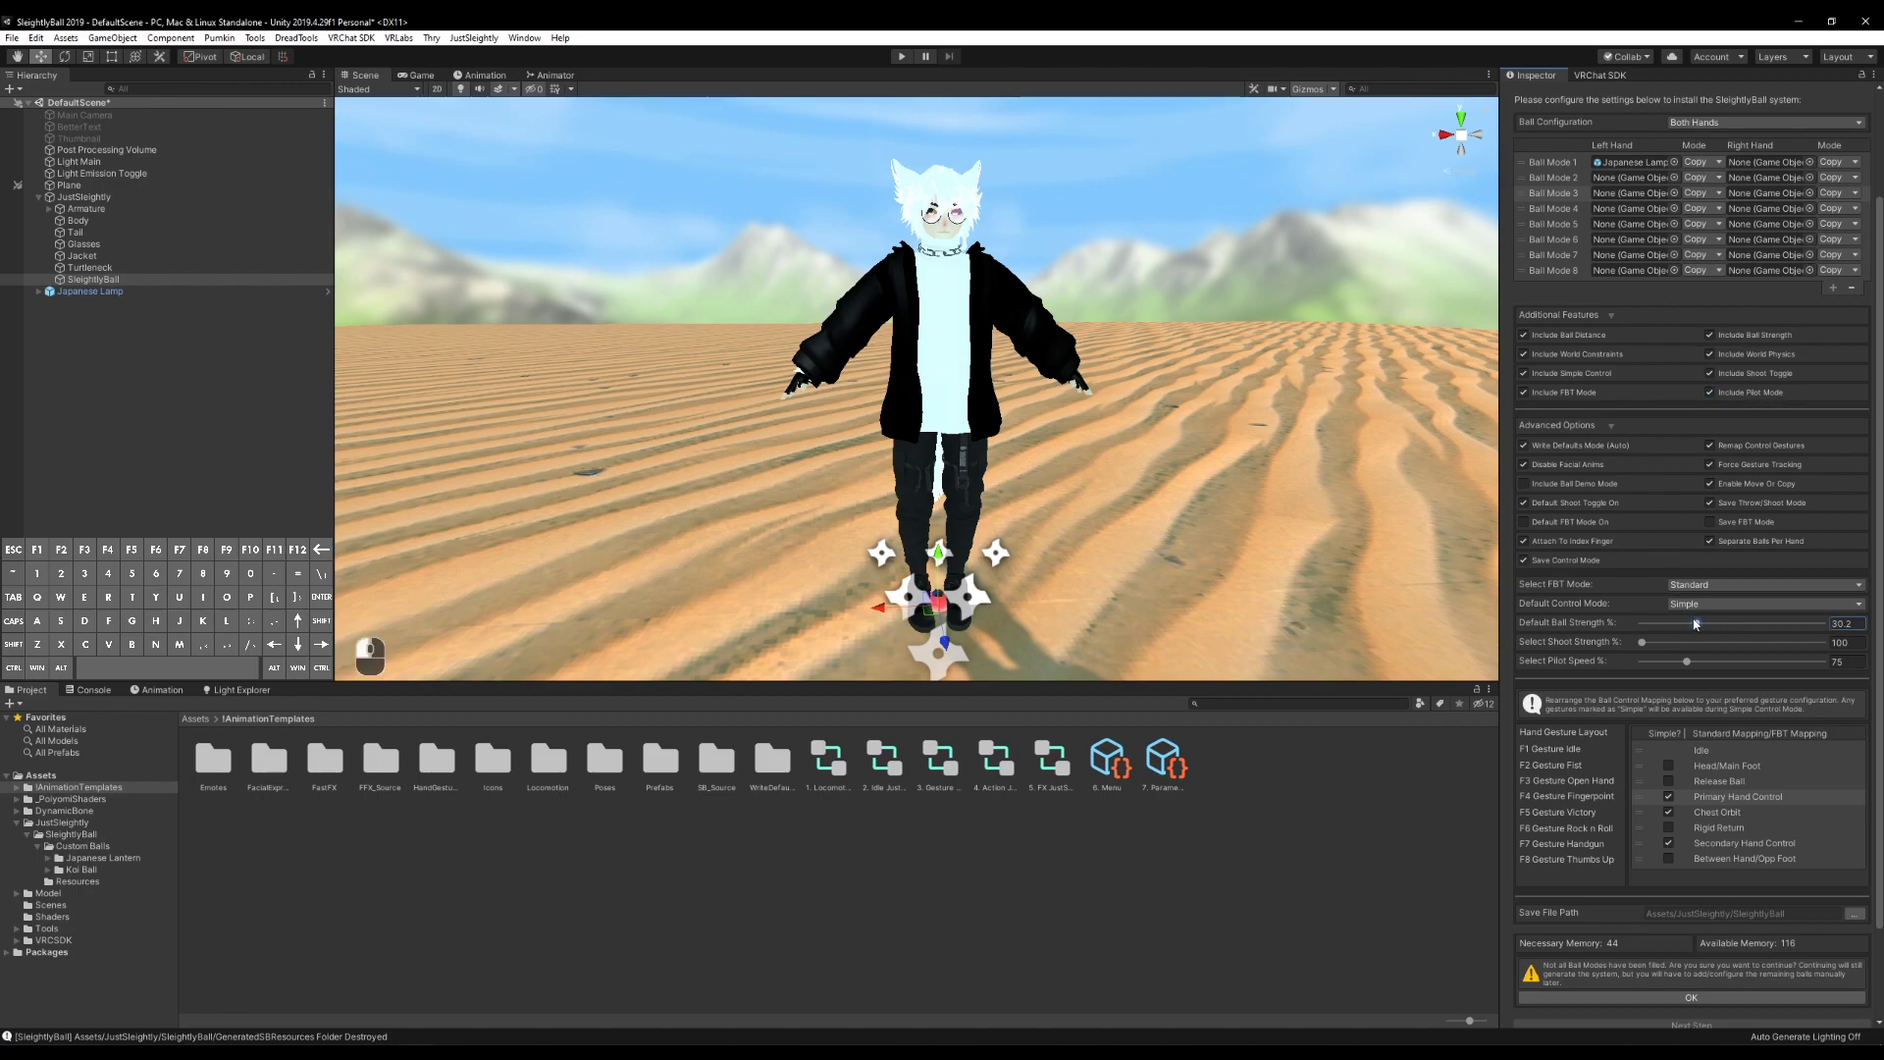
left_click_drag(1672, 630, 1756, 626)
left_click_drag(1645, 648, 1825, 656)
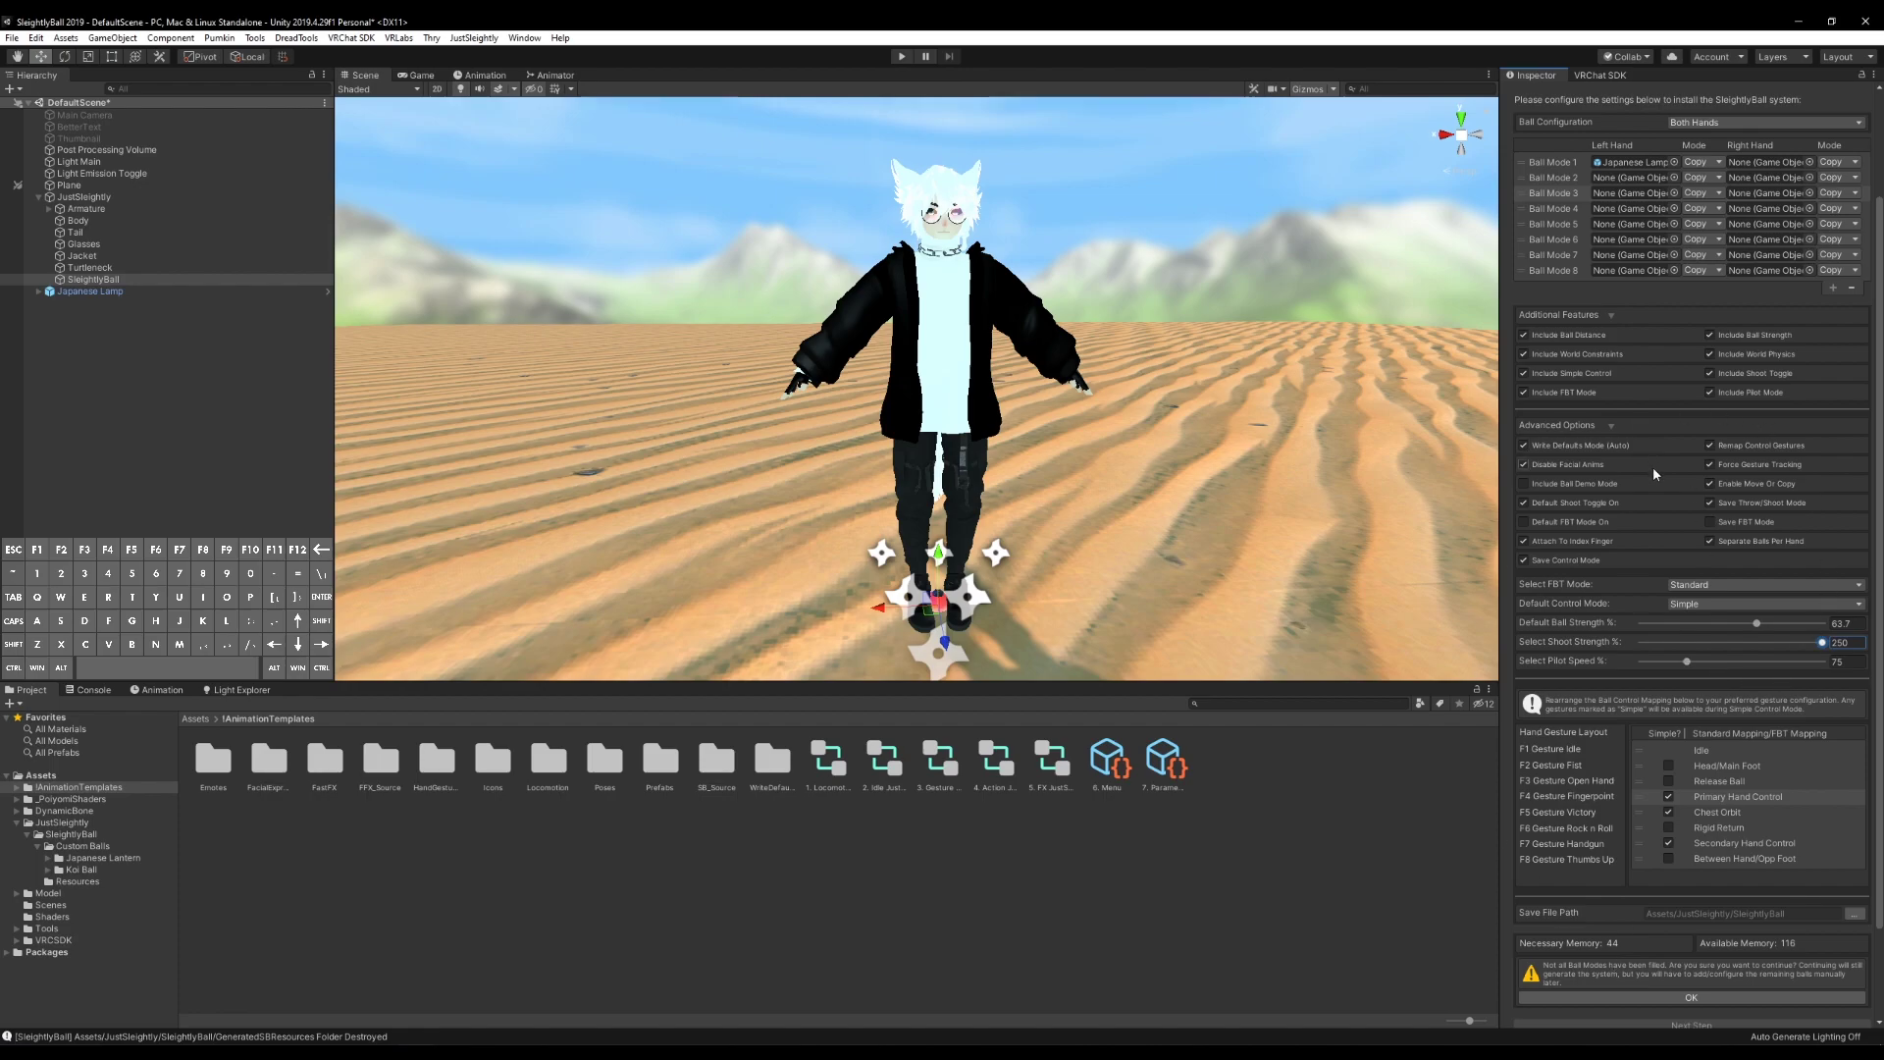
Untick Save Throw/Shoot Mode, Pilot Mode, Ball Strength and Ball Distance, leaving Save FBT Mode off
mouse_move(1652, 467)
scroll(1668, 461, "down", 3)
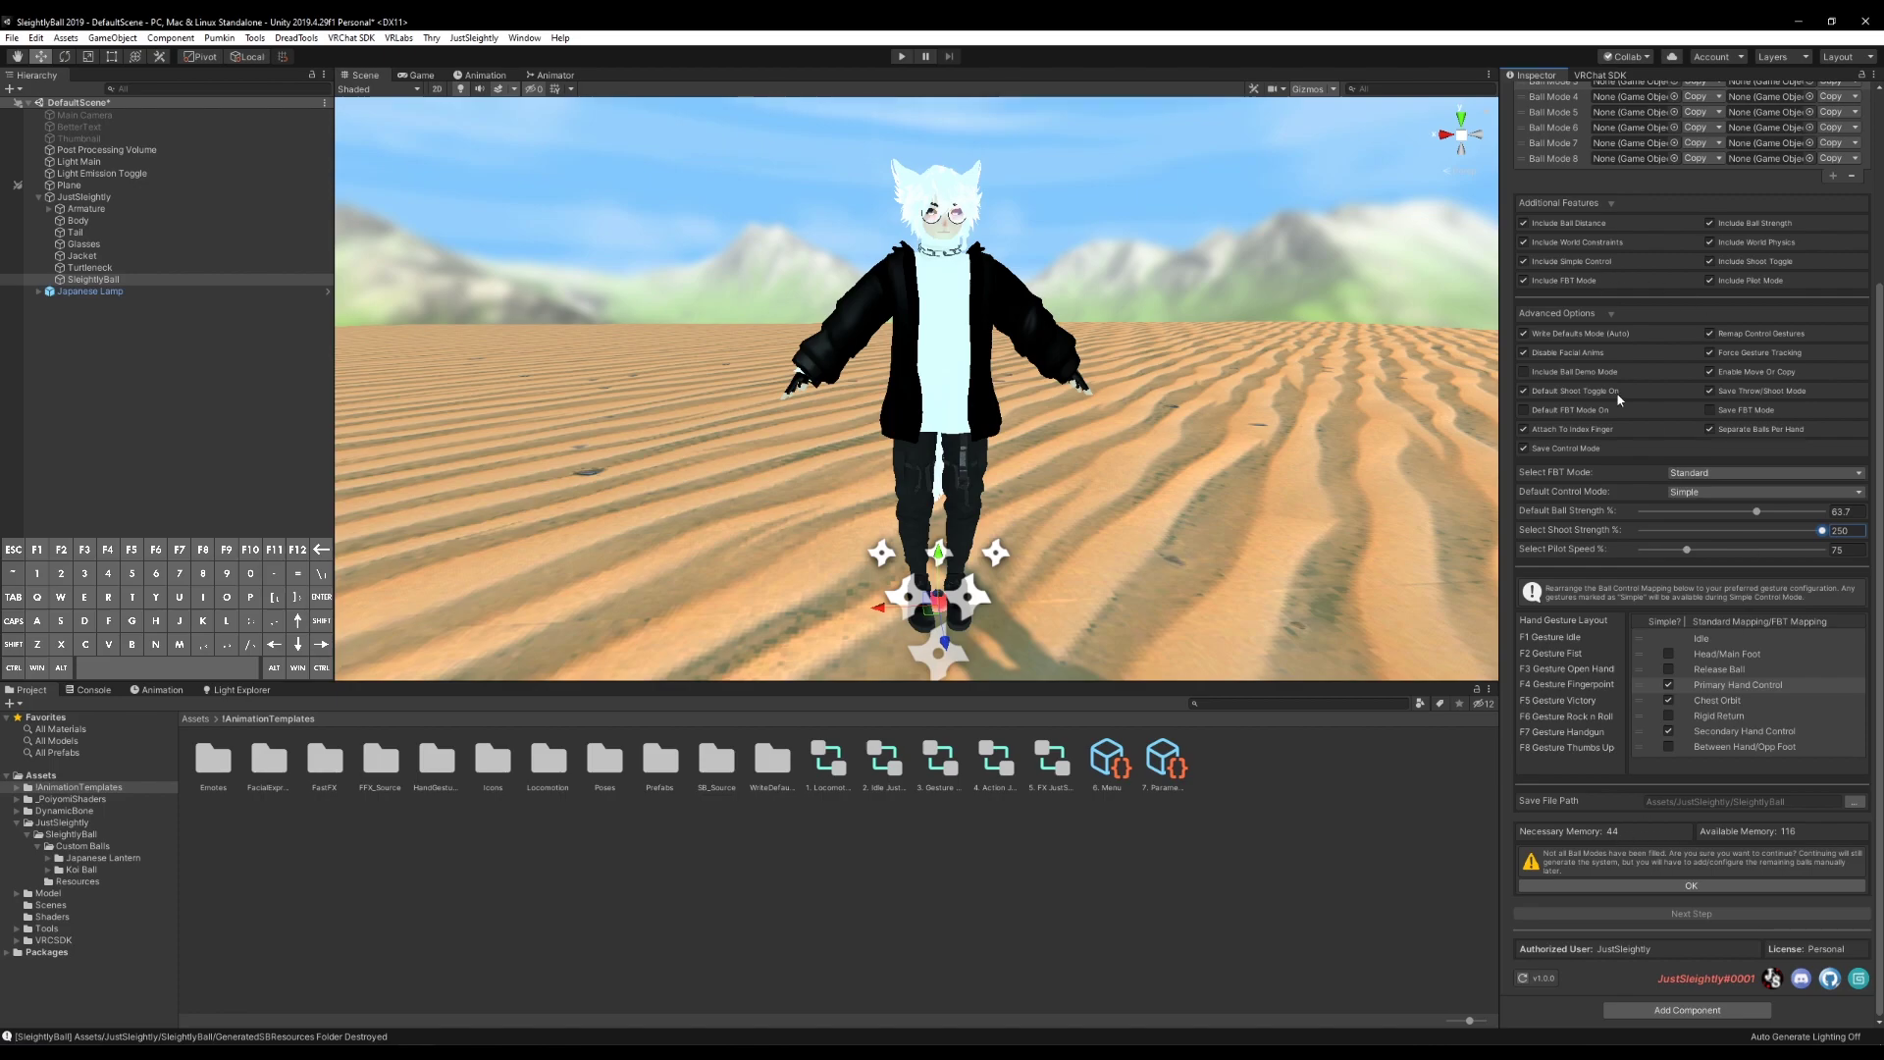
left_click(1710, 409)
left_click(1709, 409)
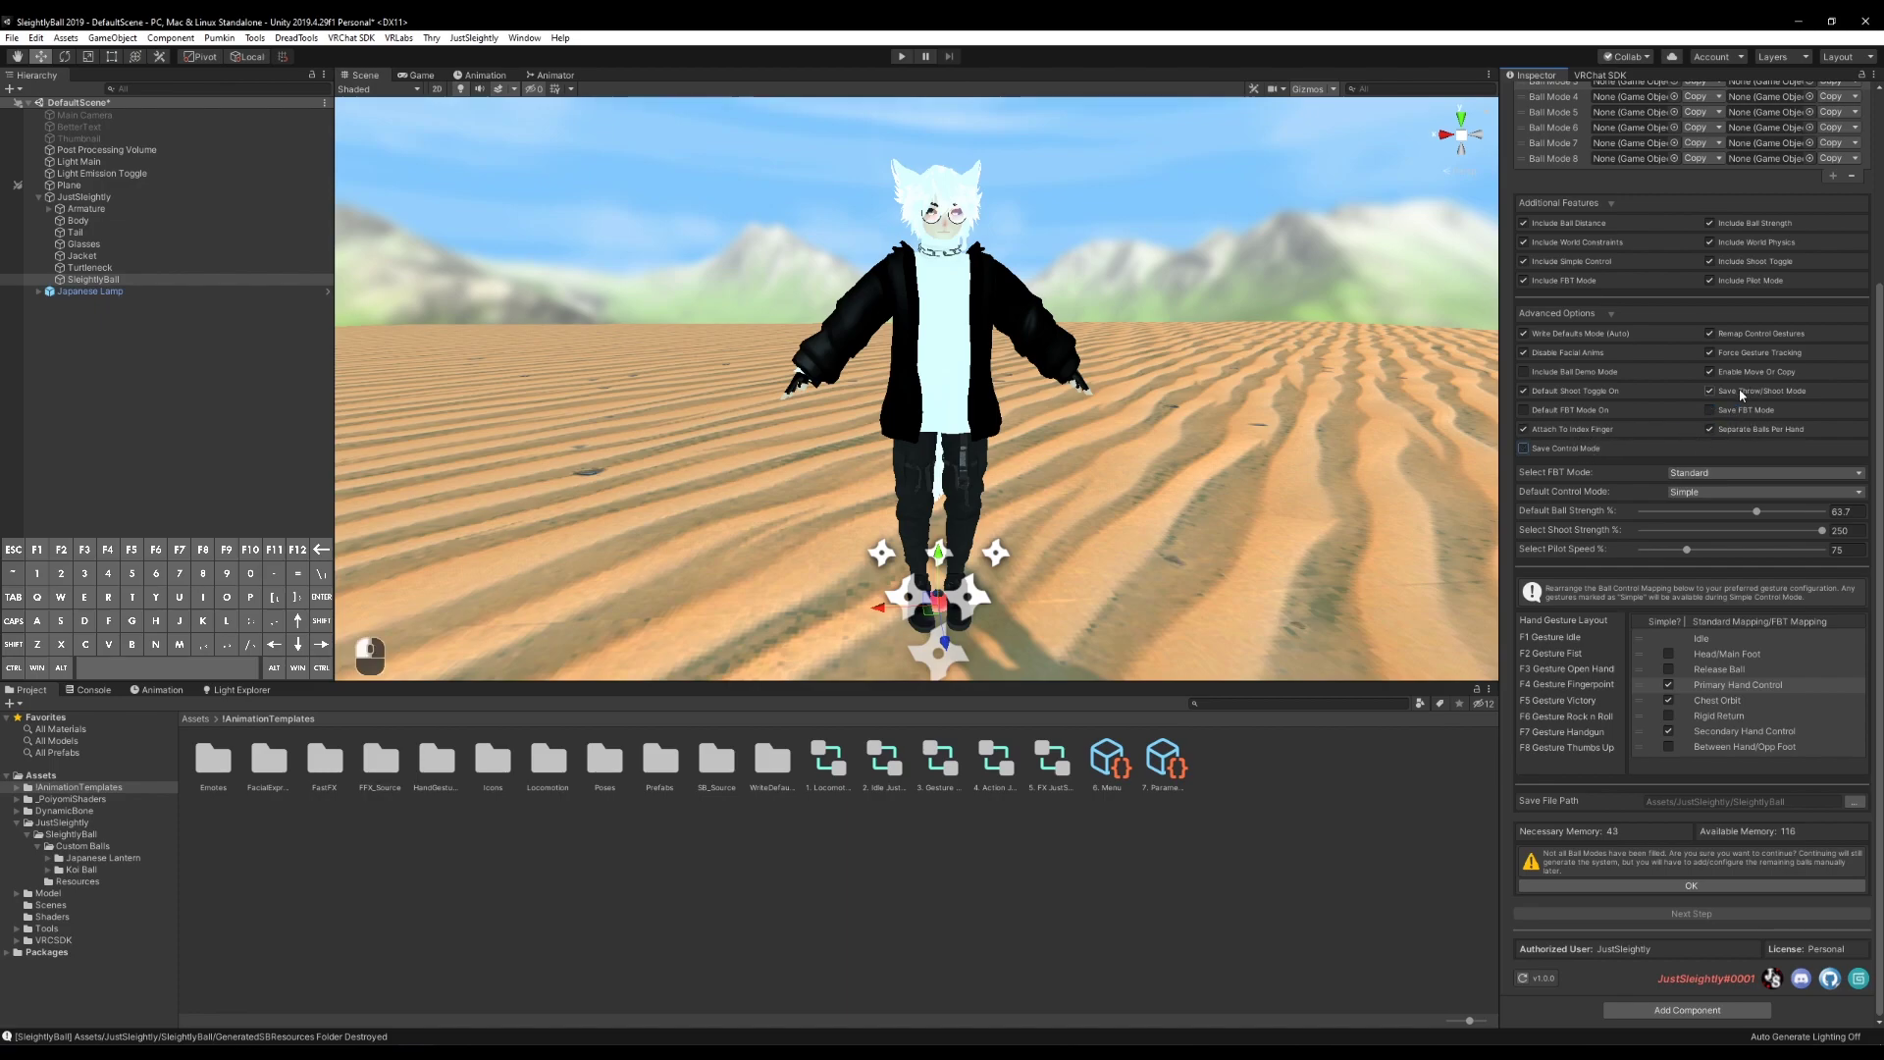
left_click(1740, 393)
left_click(1751, 285)
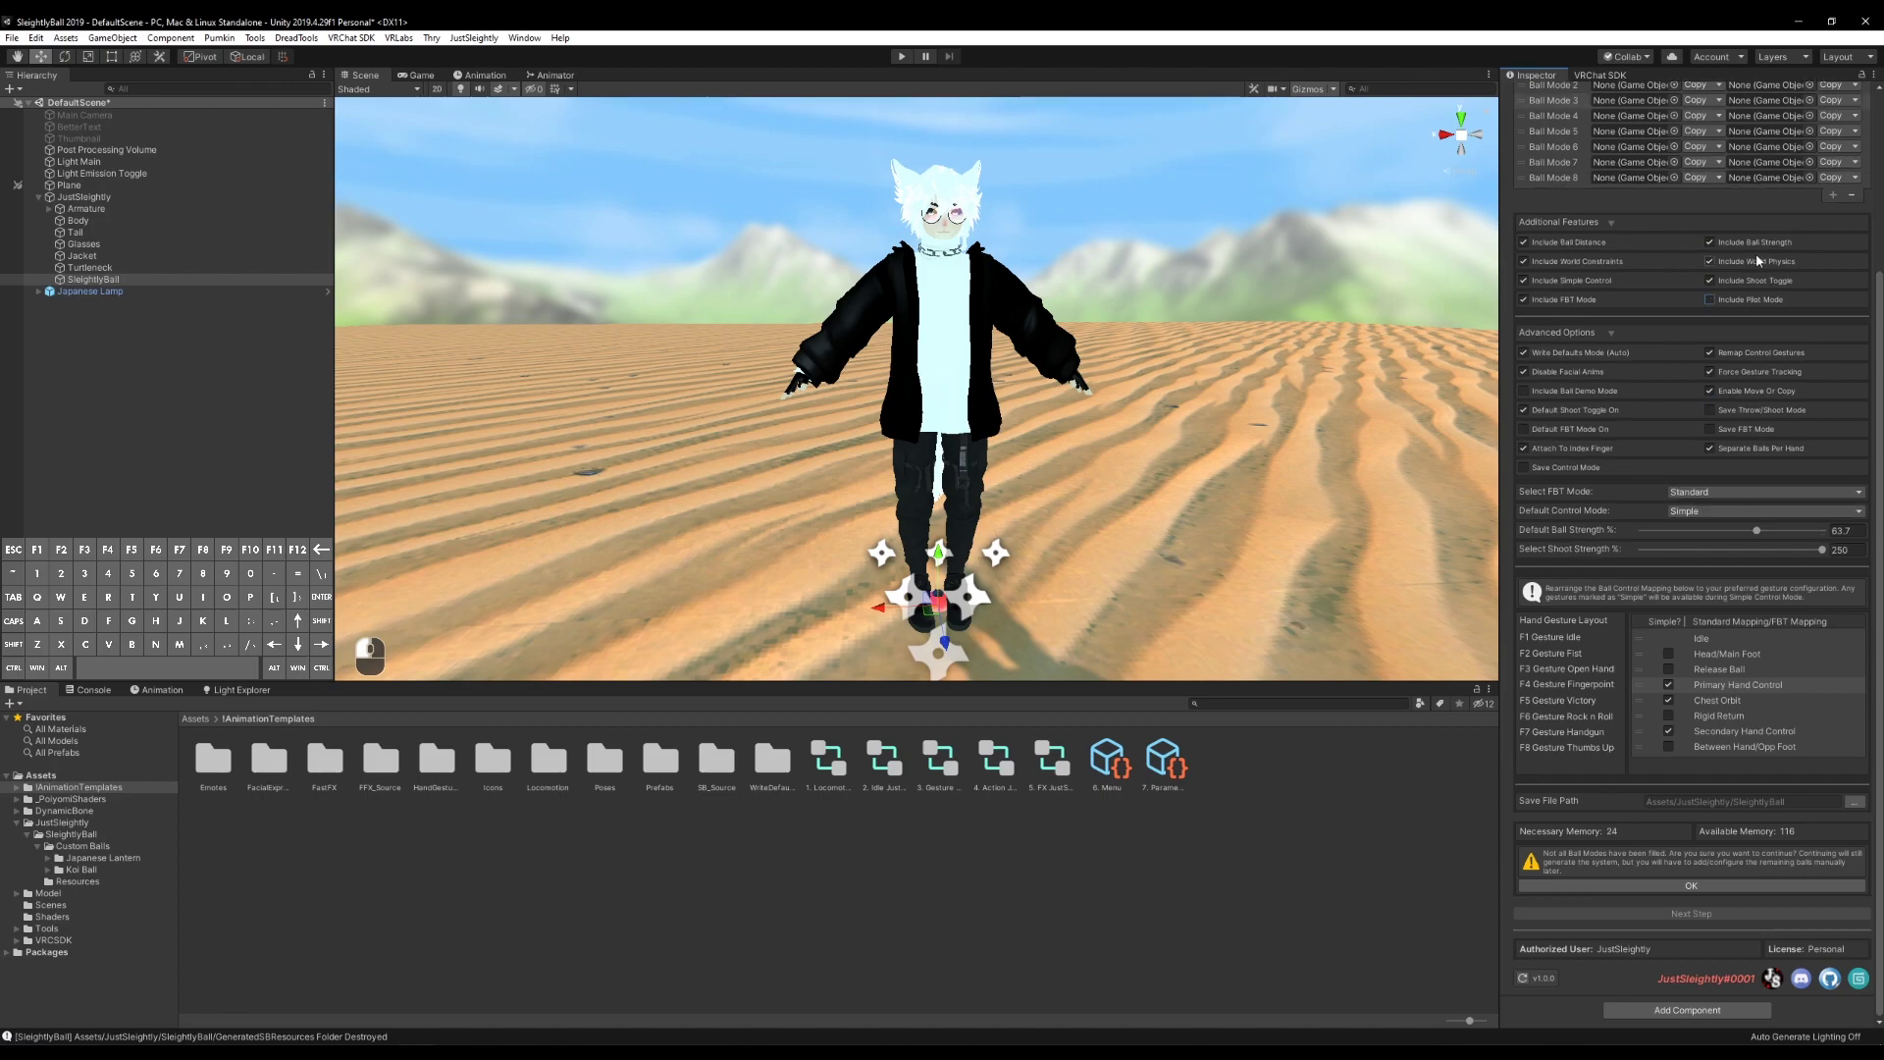
left_click(1710, 241)
left_click(1592, 263)
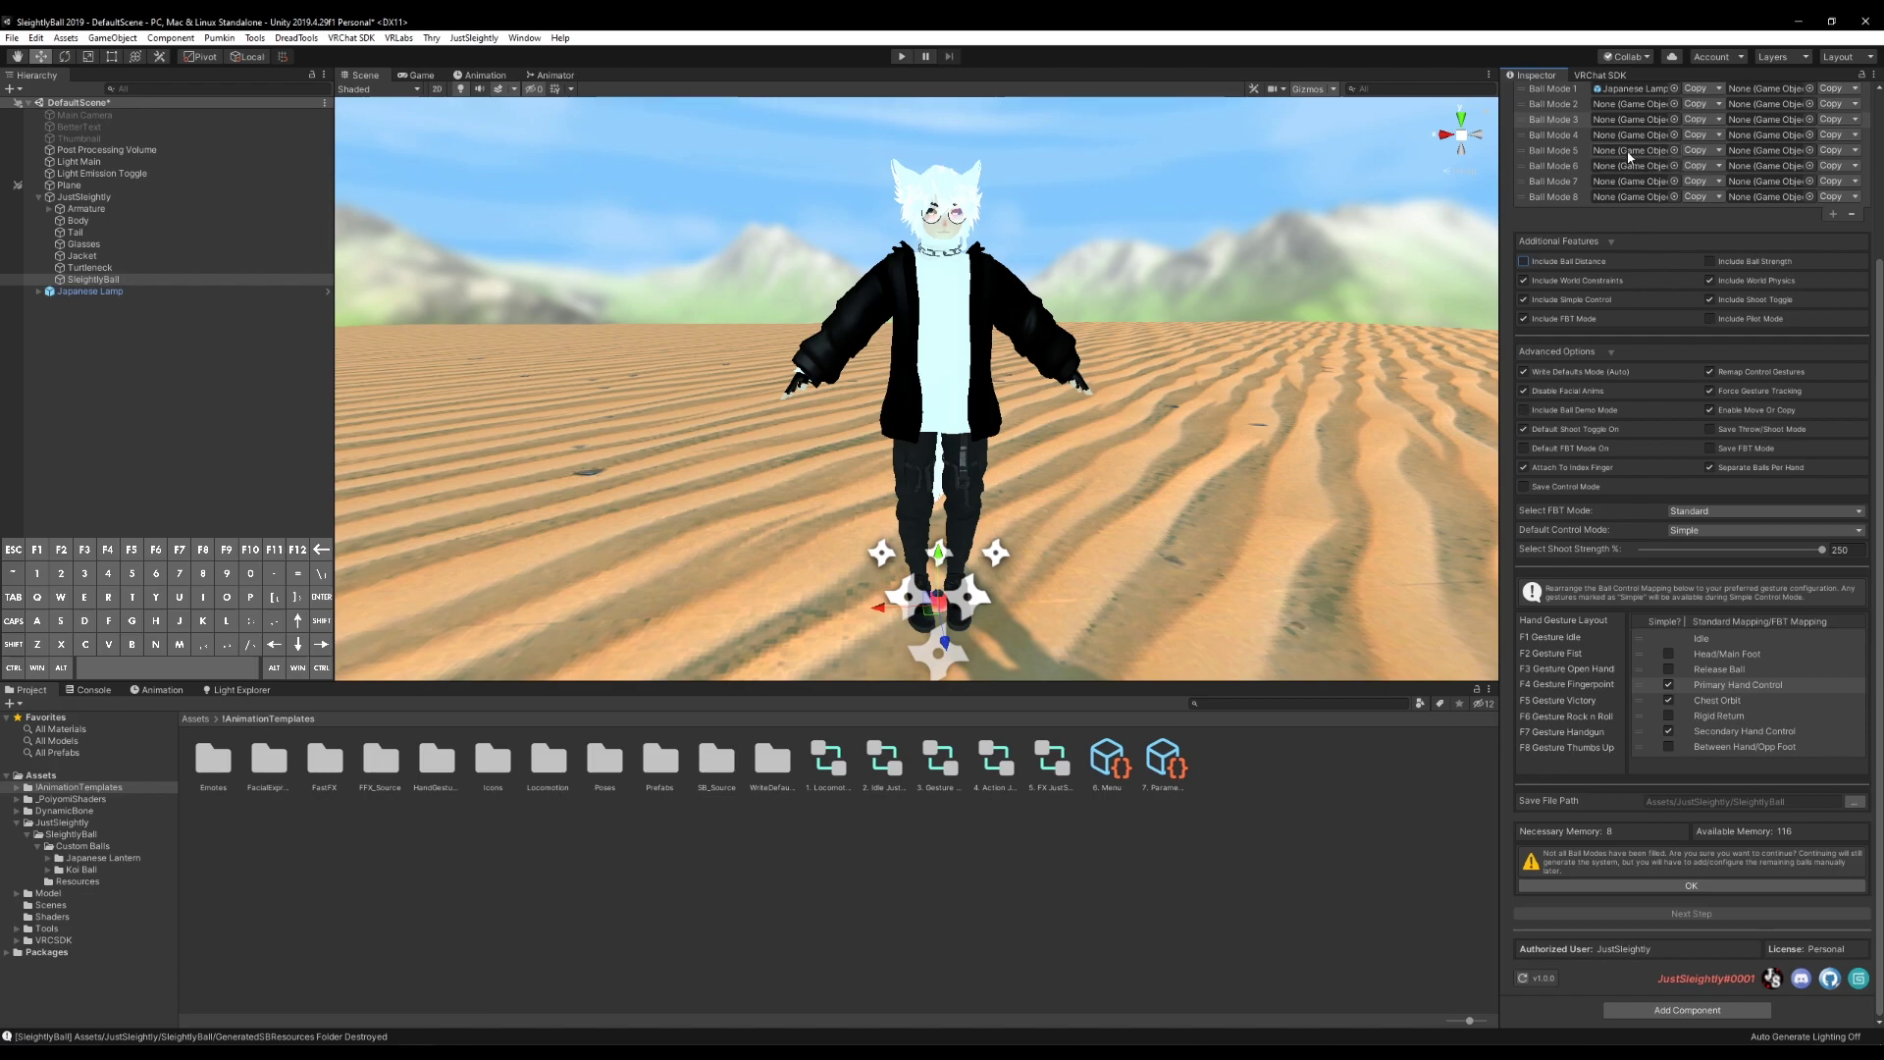
Delete Ball Modes 2 through 8, leaving only Ball Mode 1
scroll(1725, 861, "up", 4)
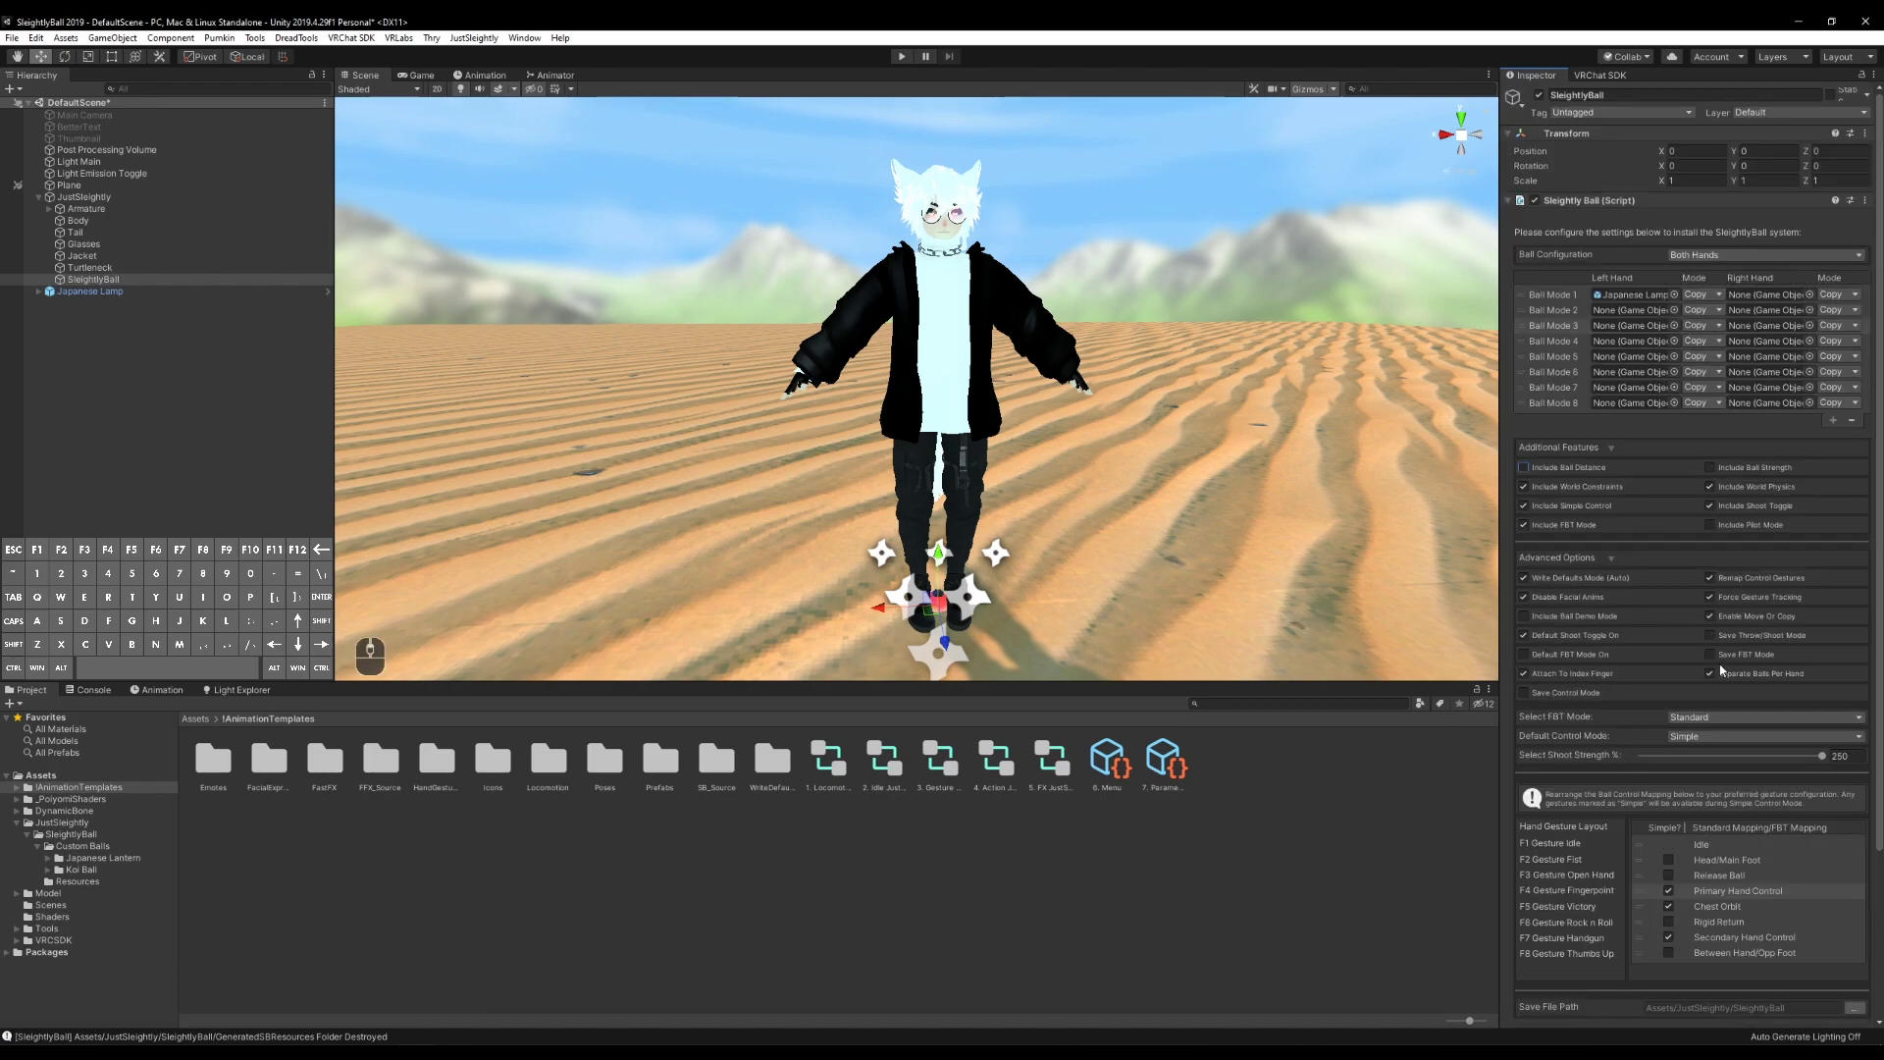
left_click(1553, 310)
left_click(1853, 420)
left_click(1851, 404)
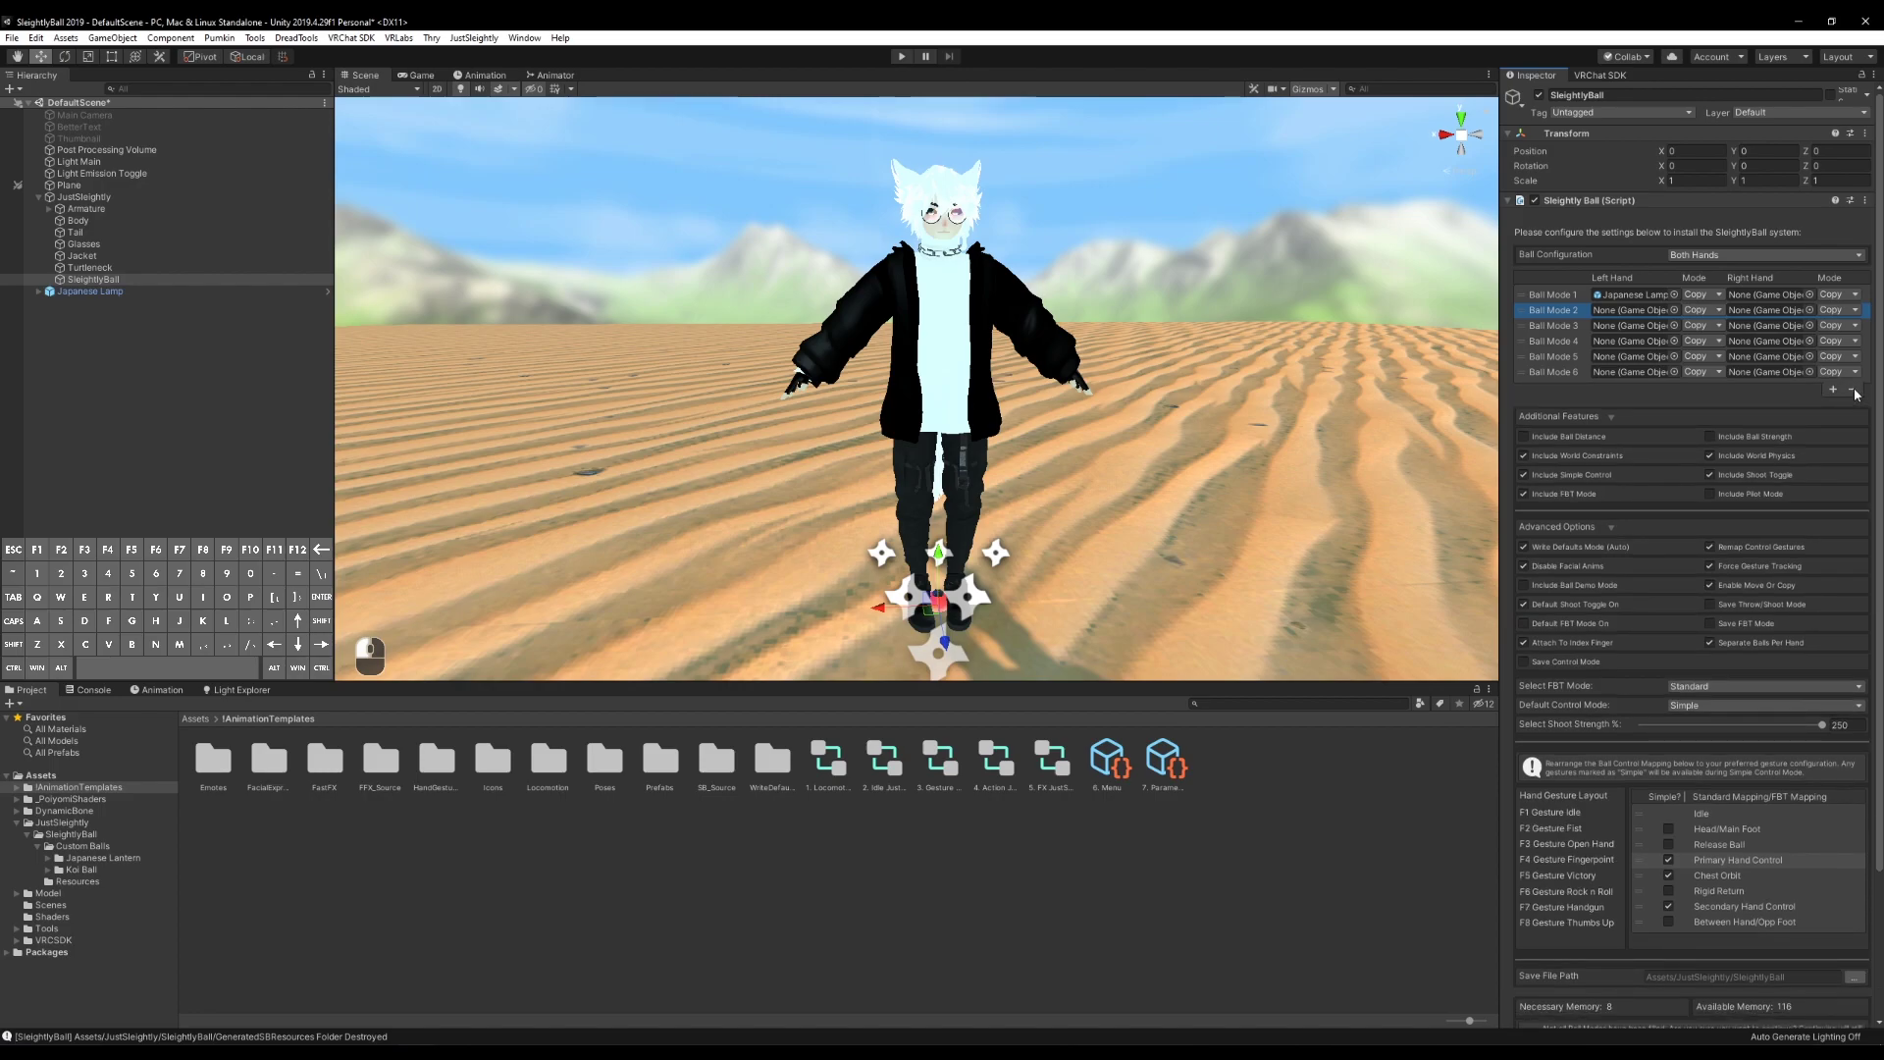
left_click(1854, 390)
left_click(1854, 374)
left_click(1853, 359)
left_click(1853, 343)
left_click(1854, 328)
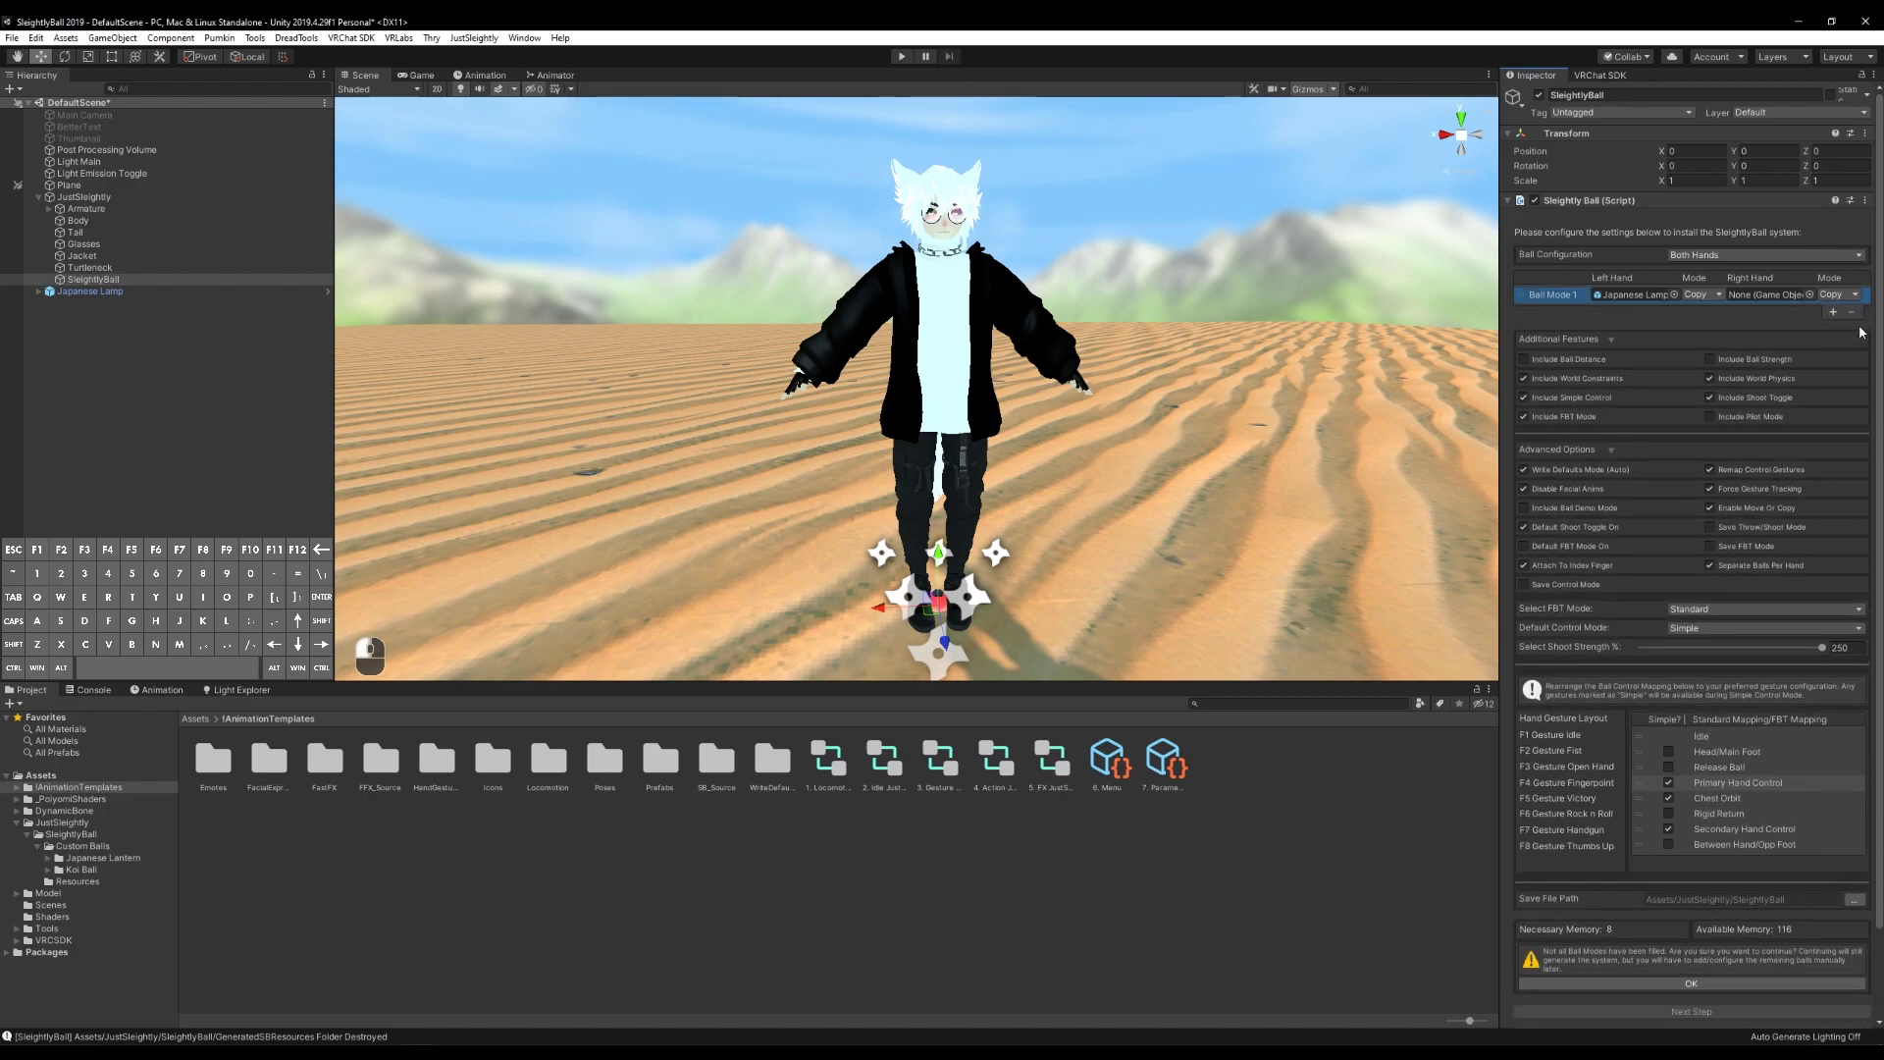
Assign the Koi Ball prefab to Ball Mode 1's right hand
left_click(81, 869)
left_click_drag(1789, 291, 1792, 293)
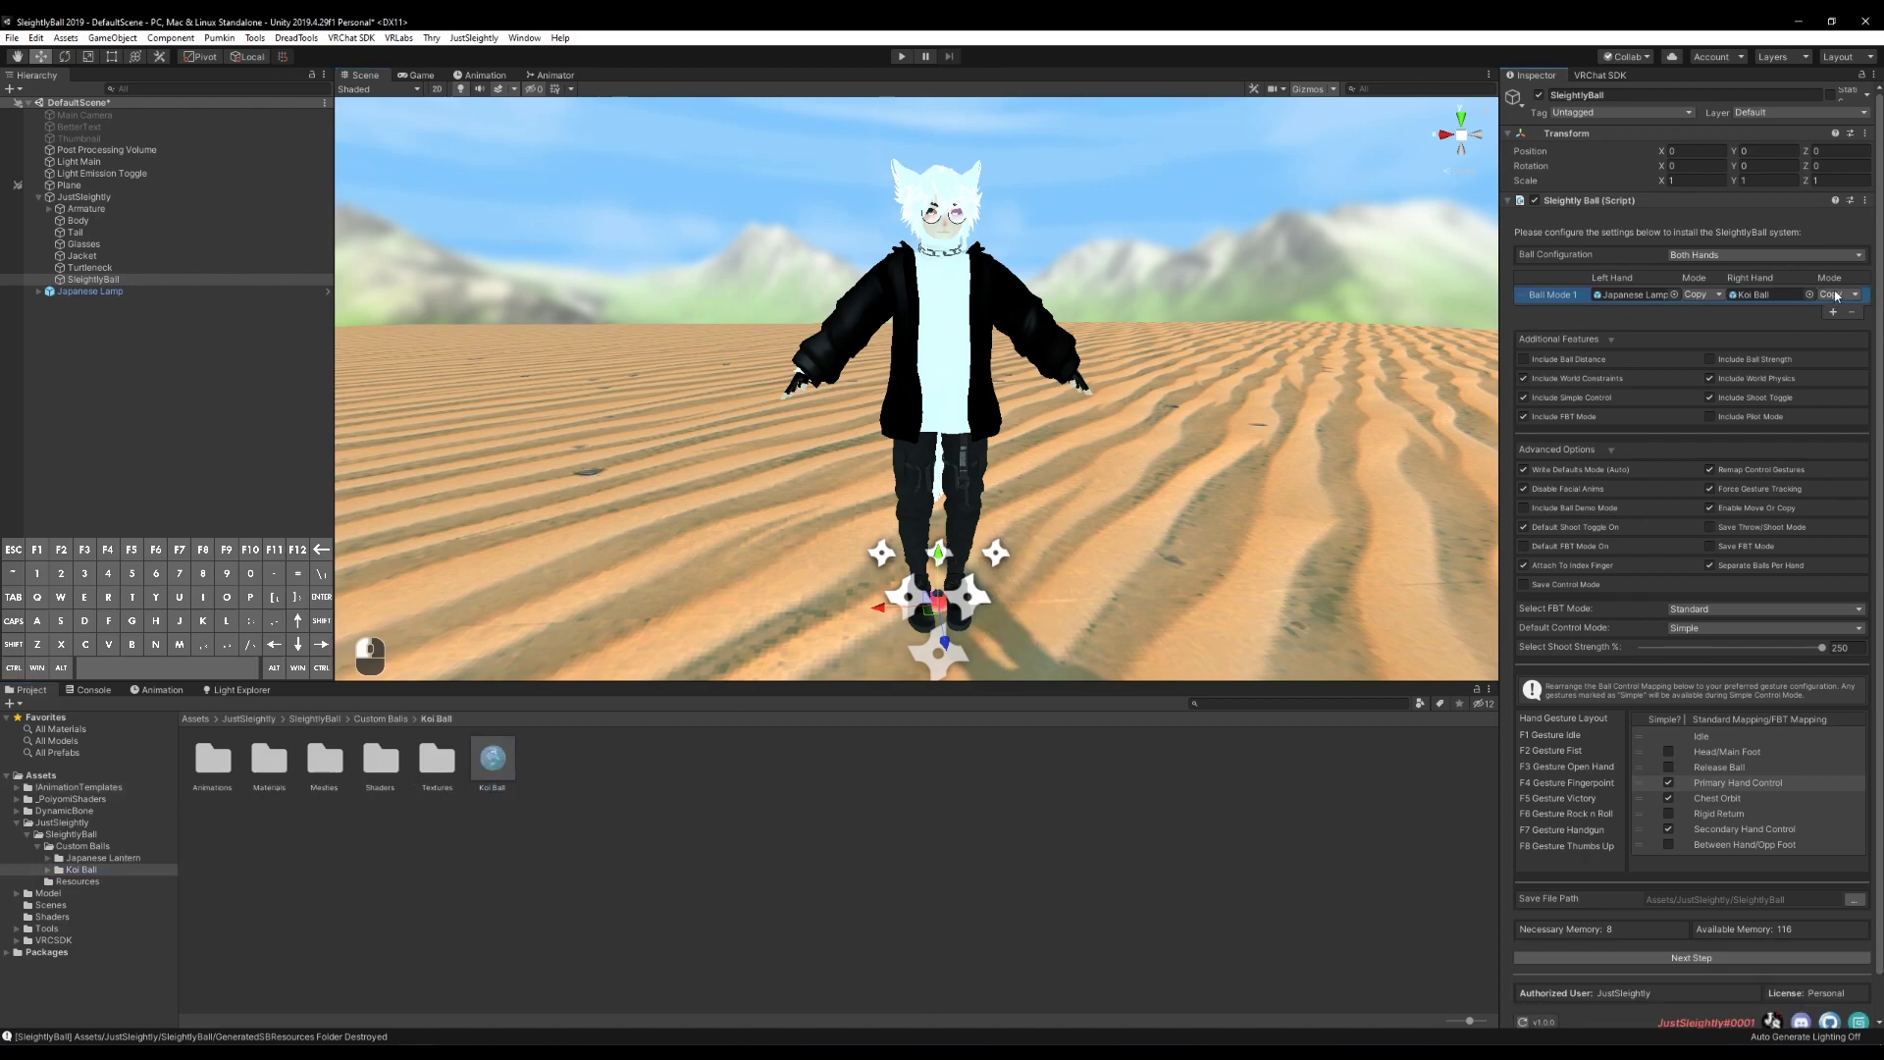
scroll(1787, 334, "down", 1)
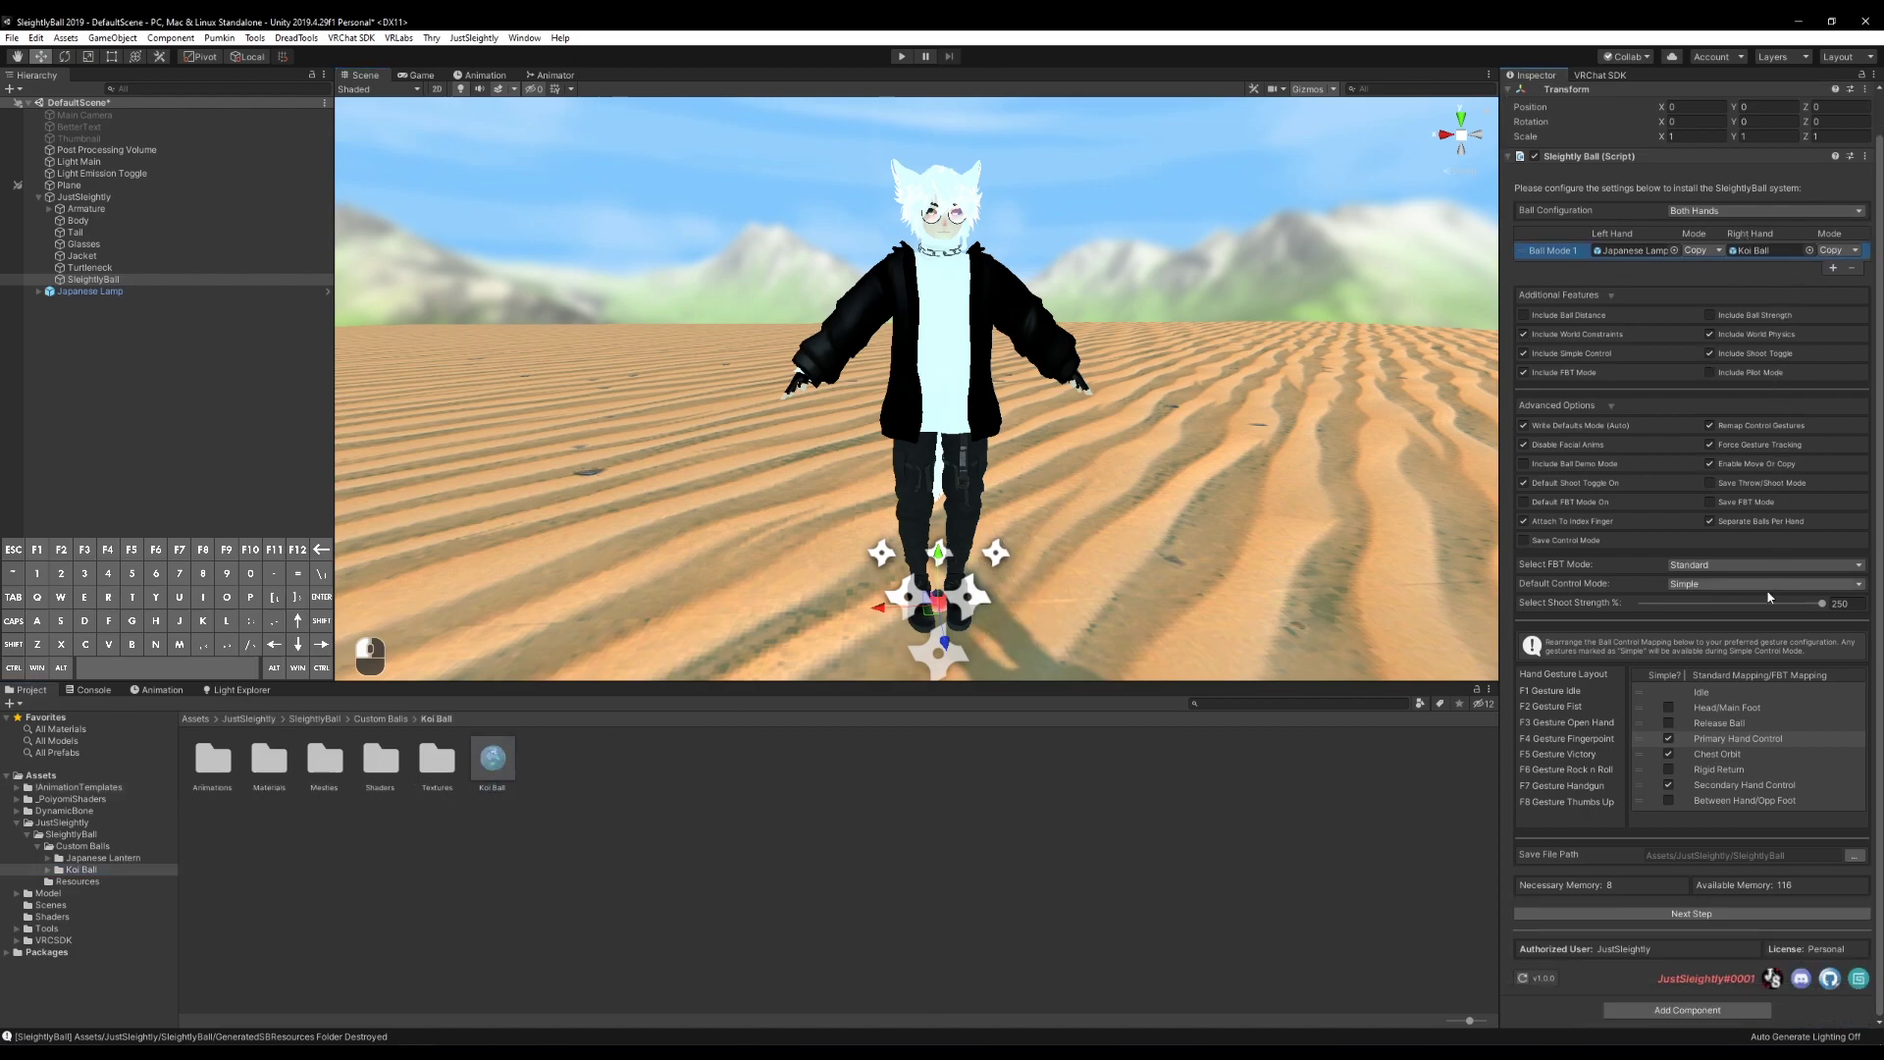
Advance to Anchor Positioning and open foot-anchor editing, framing the handles on the avatar's feet
left_click(1719, 914)
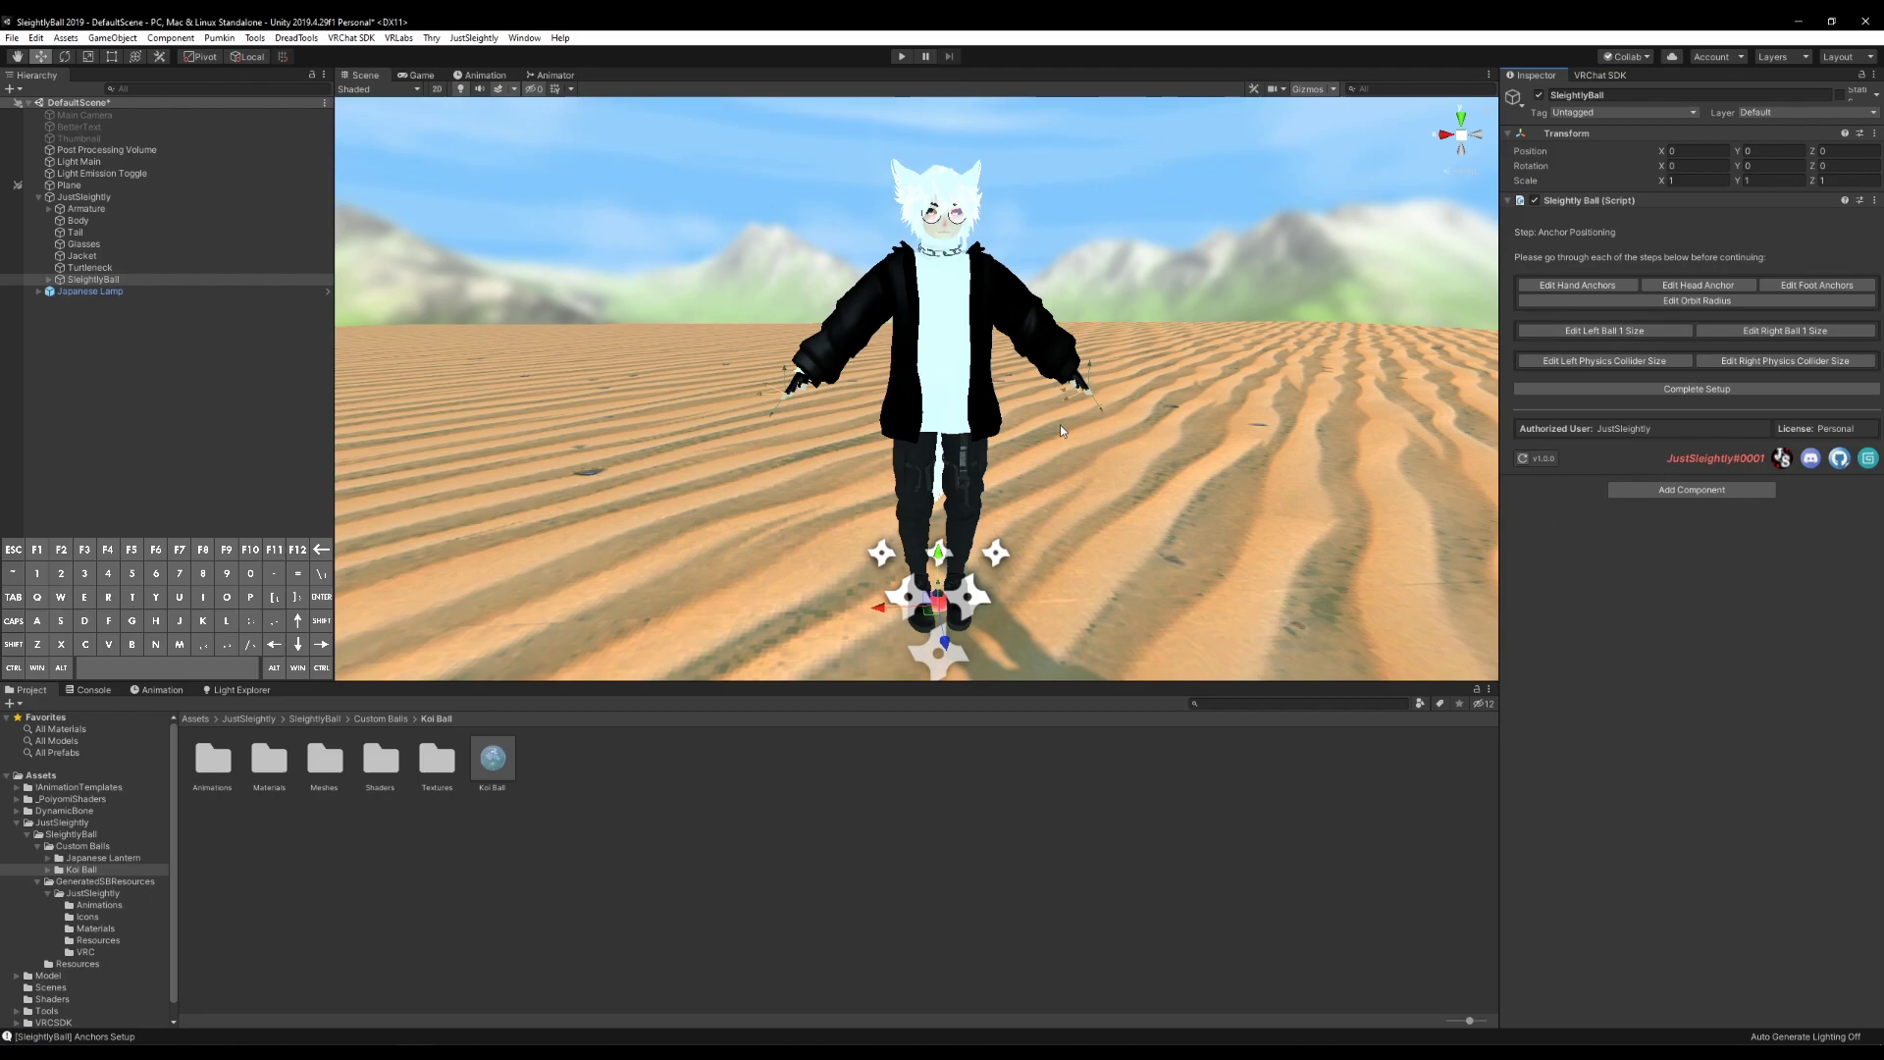
middle_click_drag(1059, 428, 1038, 420)
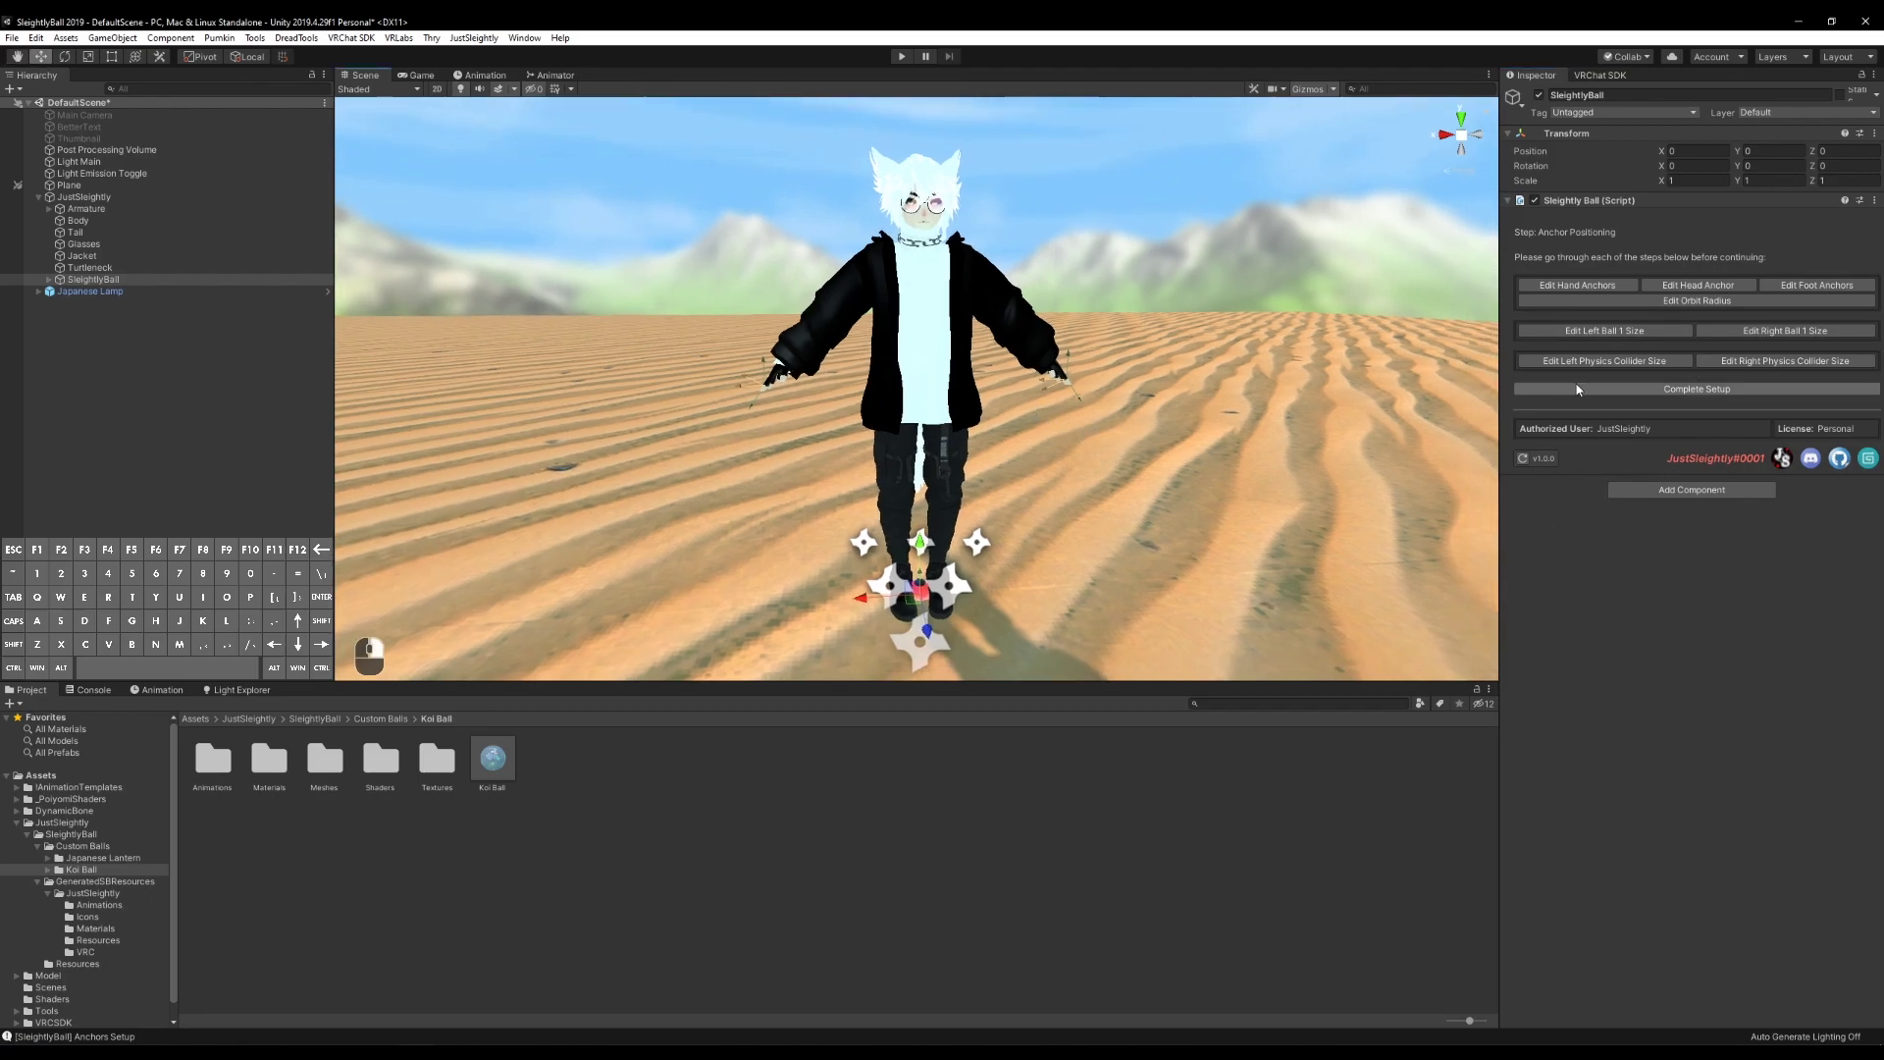
left_click(1810, 286)
left_click_drag(1461, 386, 1046, 520, "alt")
right_click_drag(1046, 514, 1244, 458, "alt")
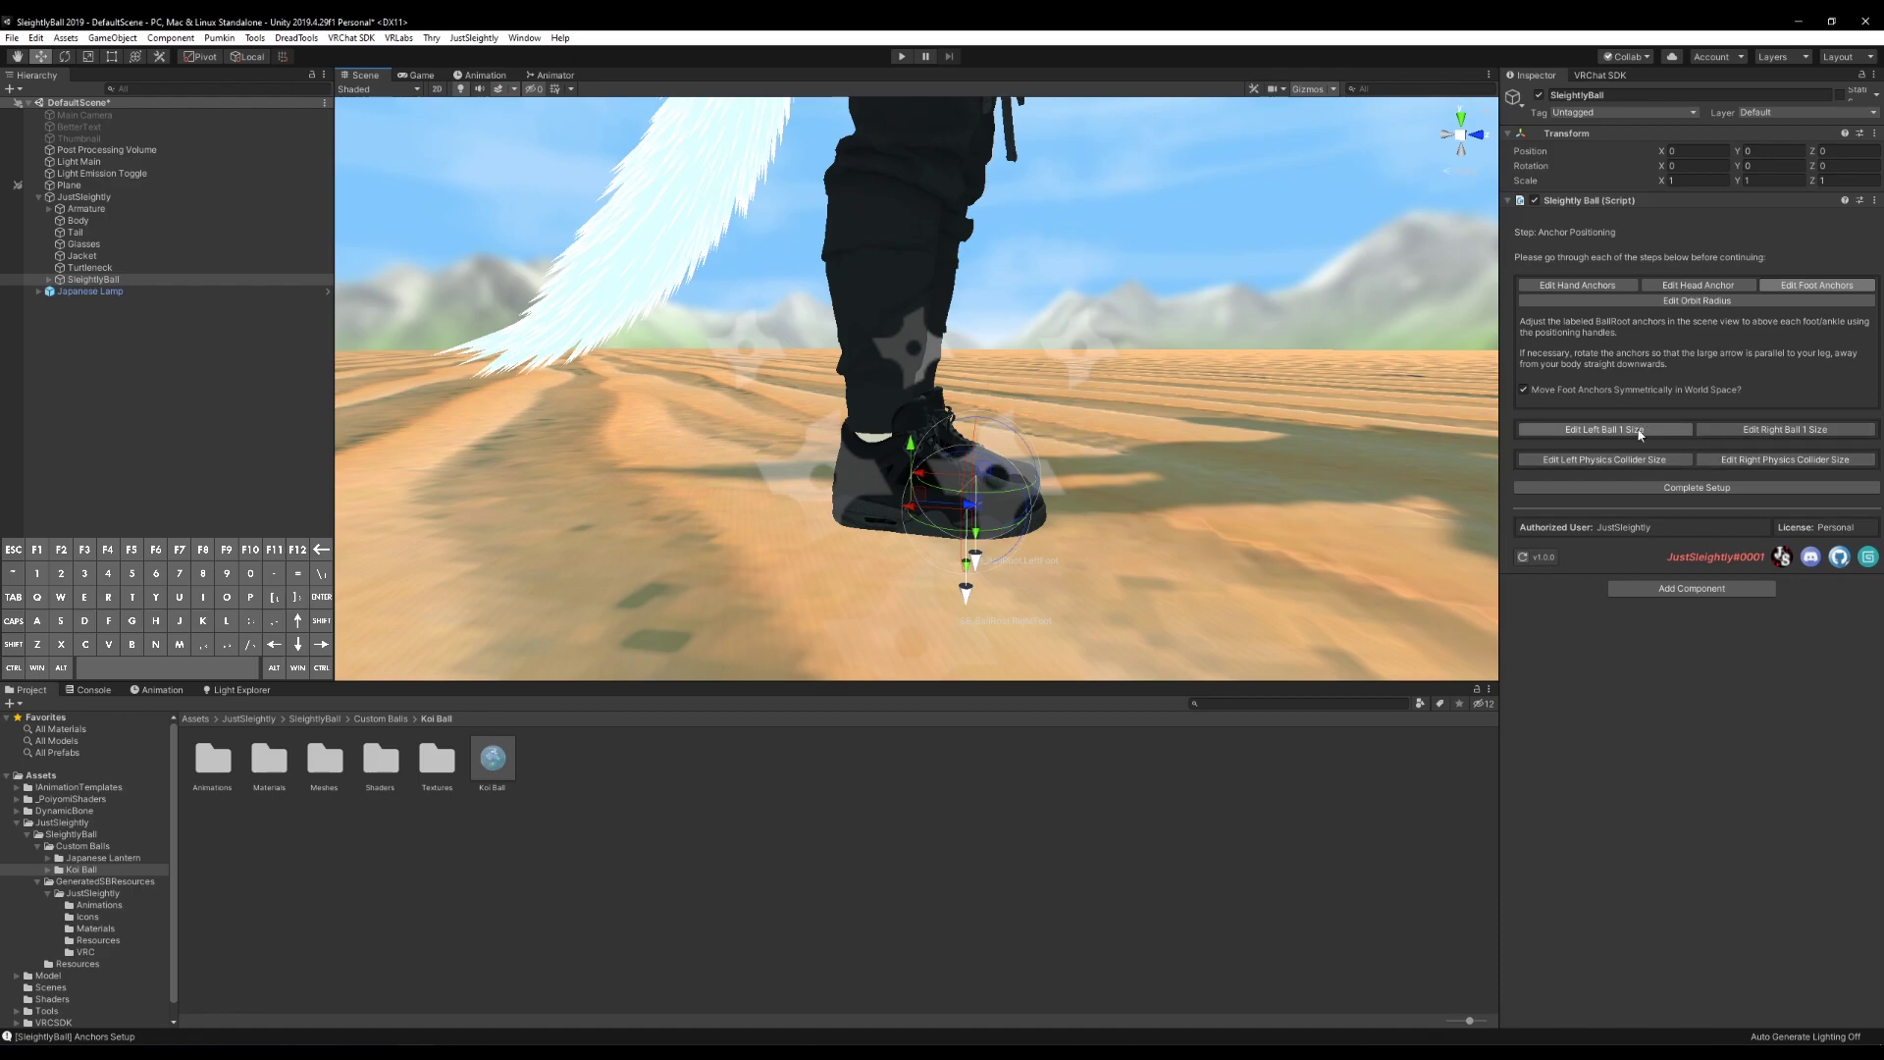
Start sizing the left foot ball and disable the standalone Japanese Lamp object
left_click(1605, 430)
middle_click_drag(1199, 476, 1181, 468)
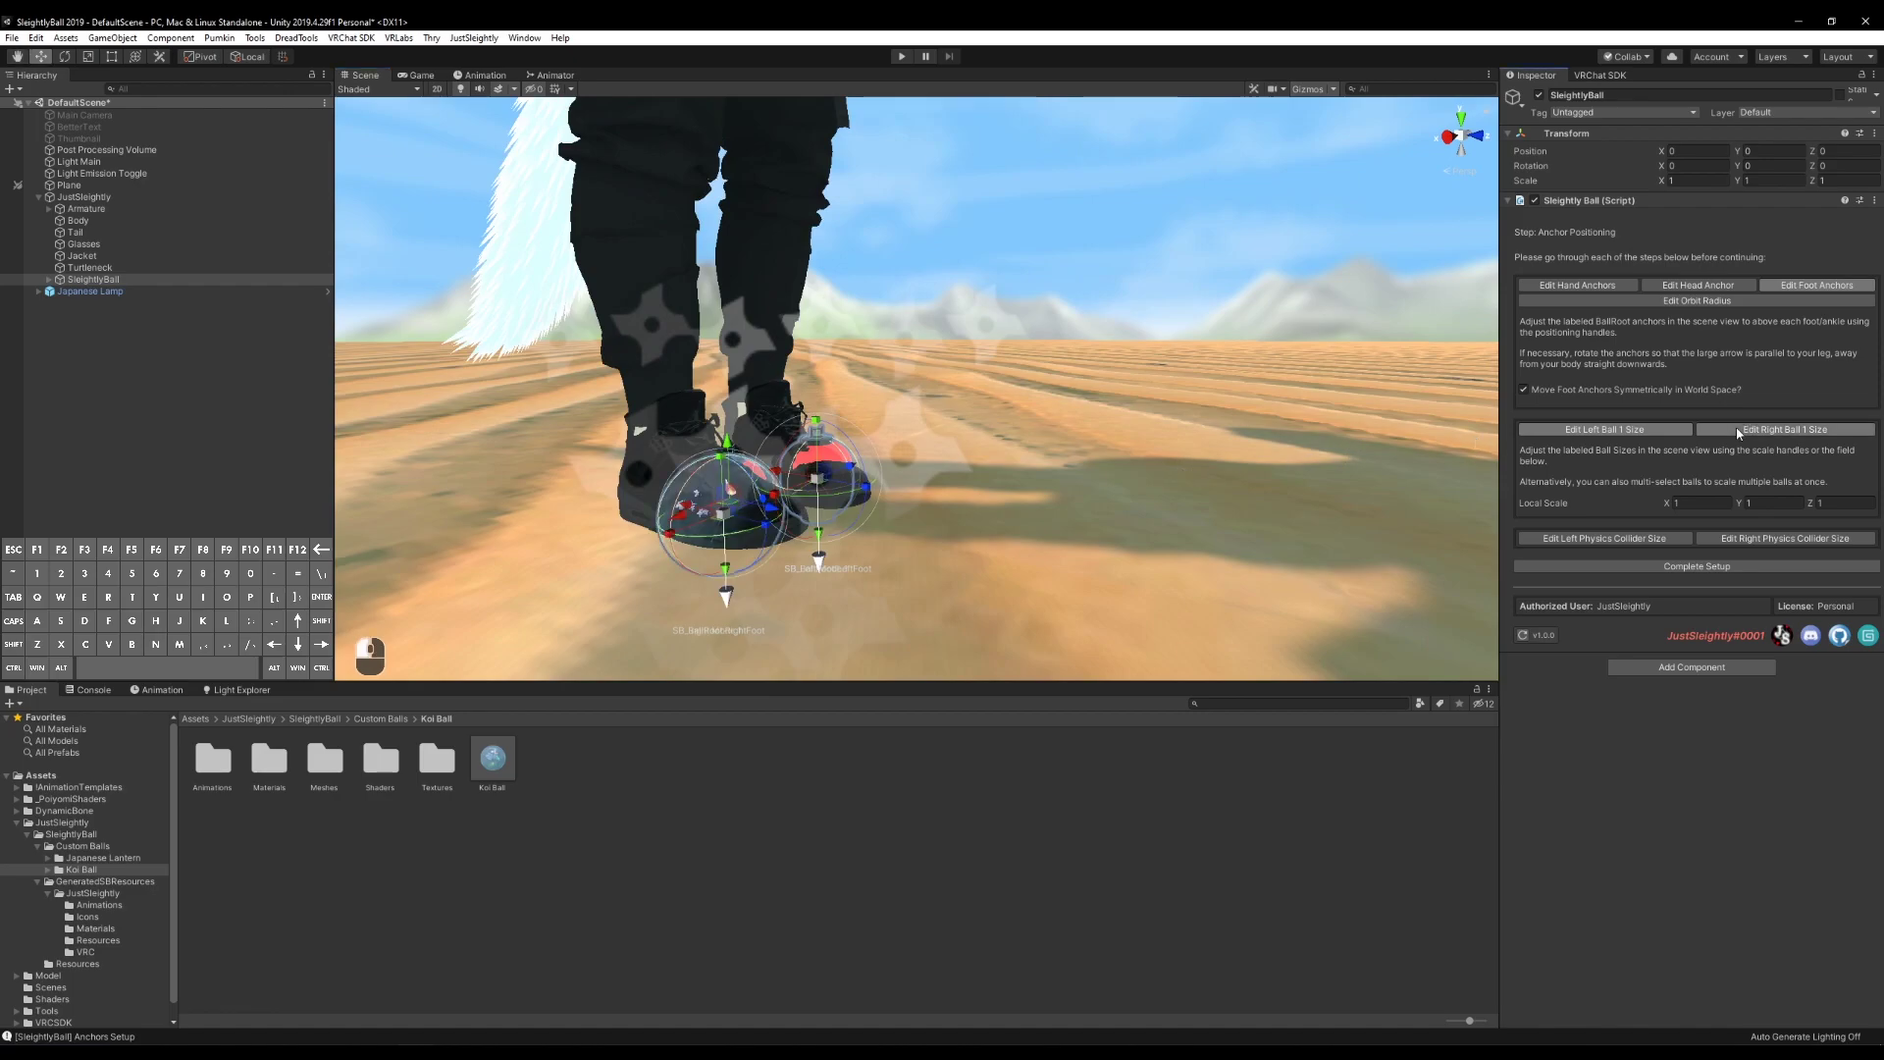
left_click_drag(746, 491, 837, 485, "alt")
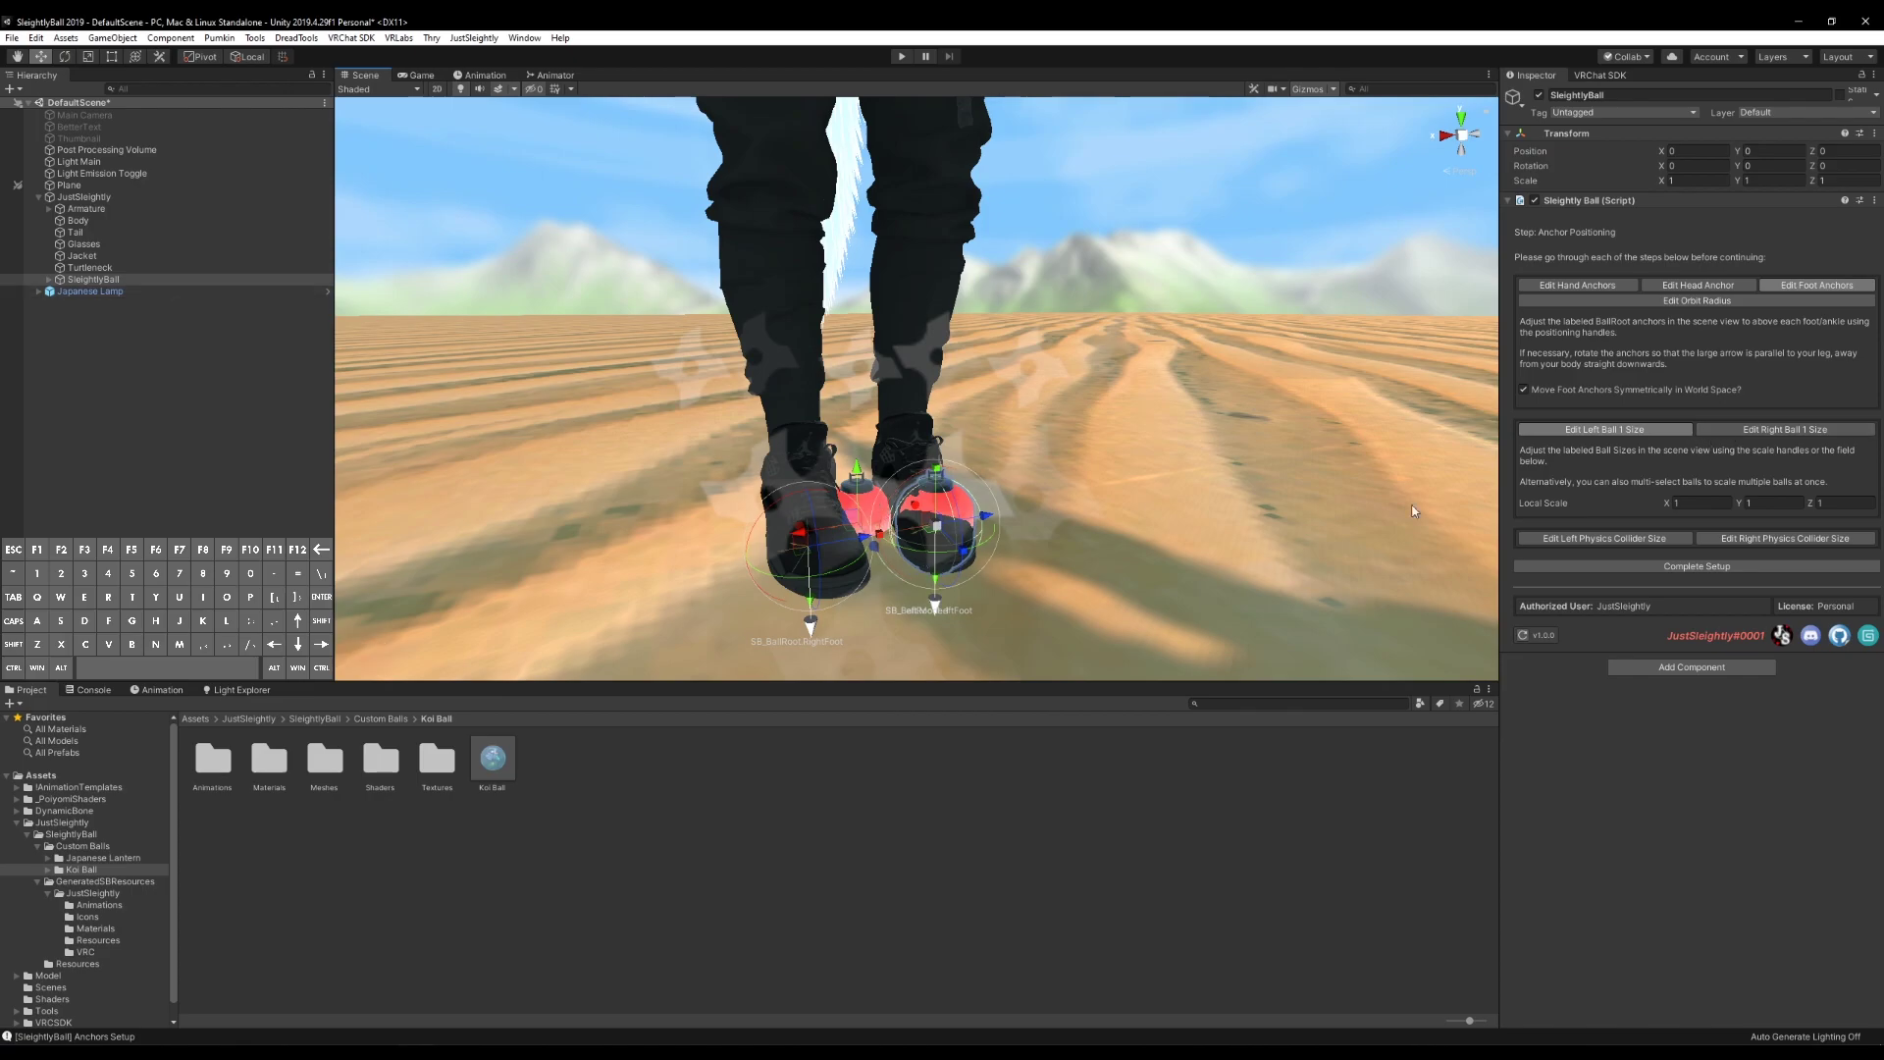
left_click(89, 292)
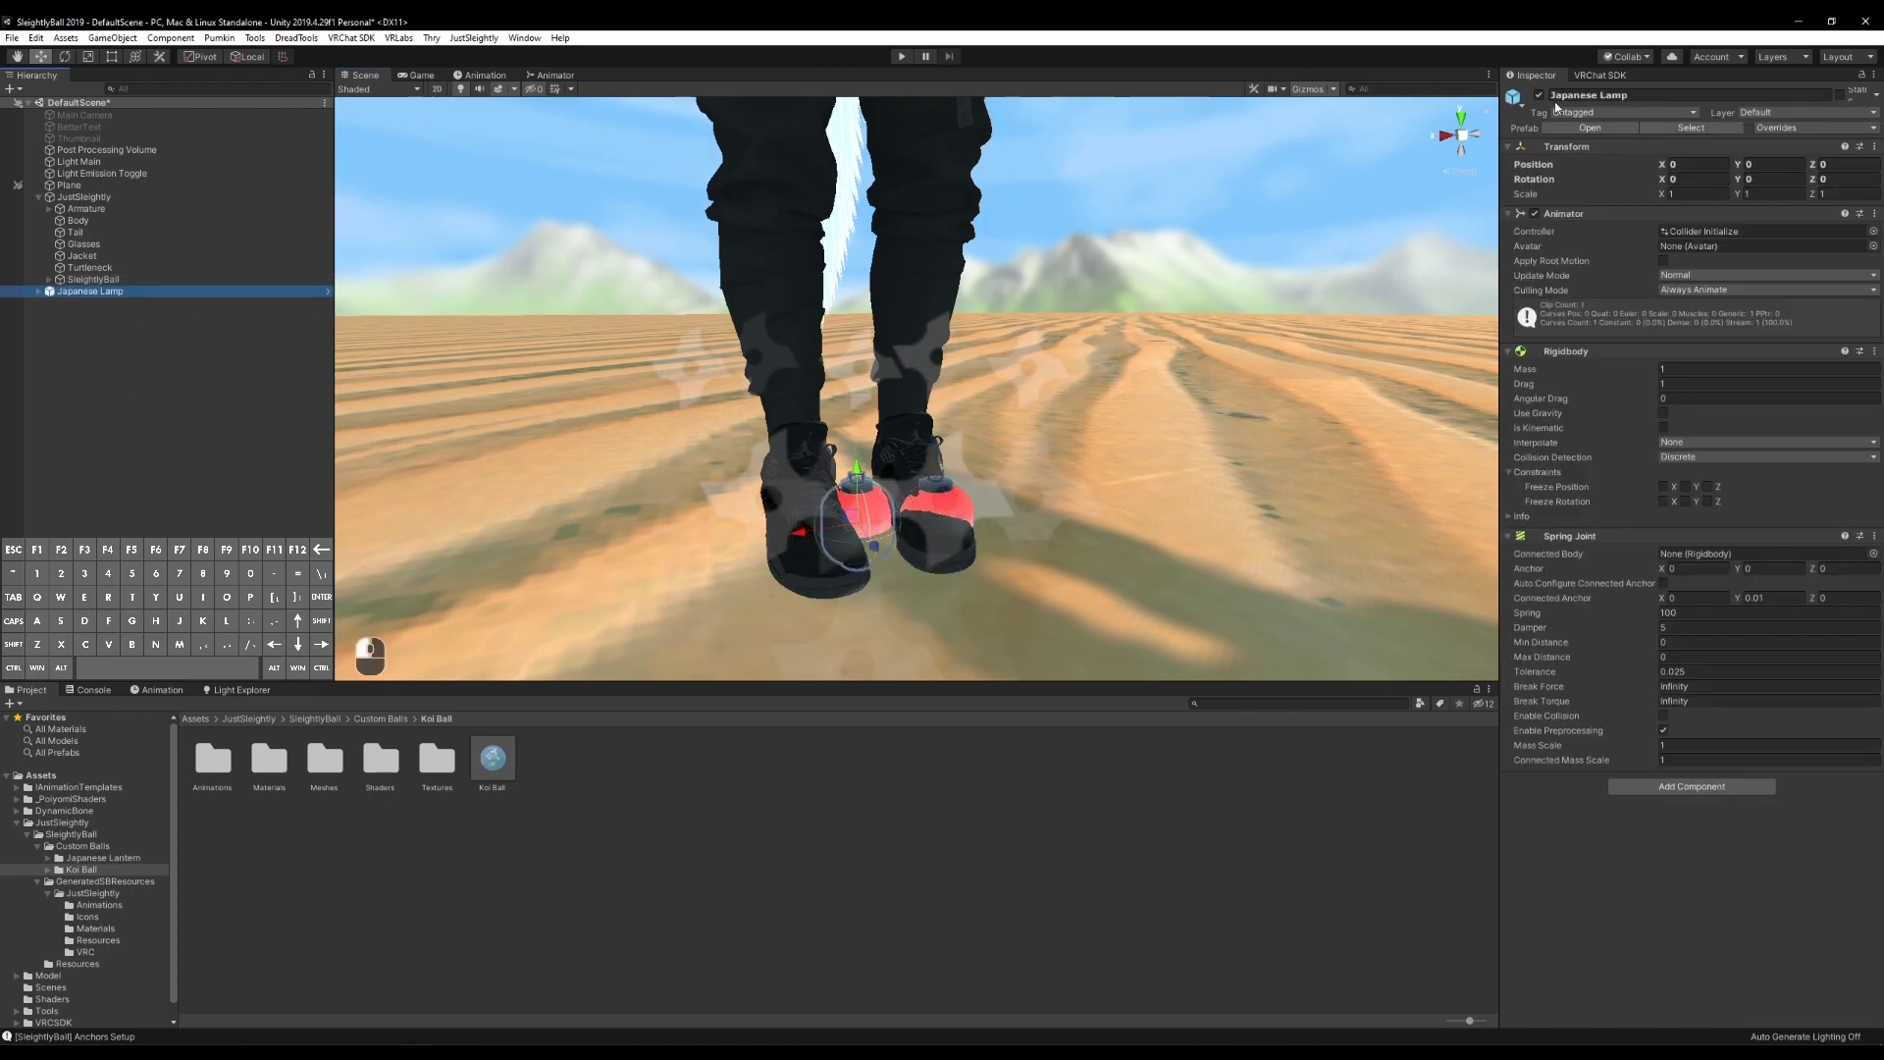
left_click(1538, 96)
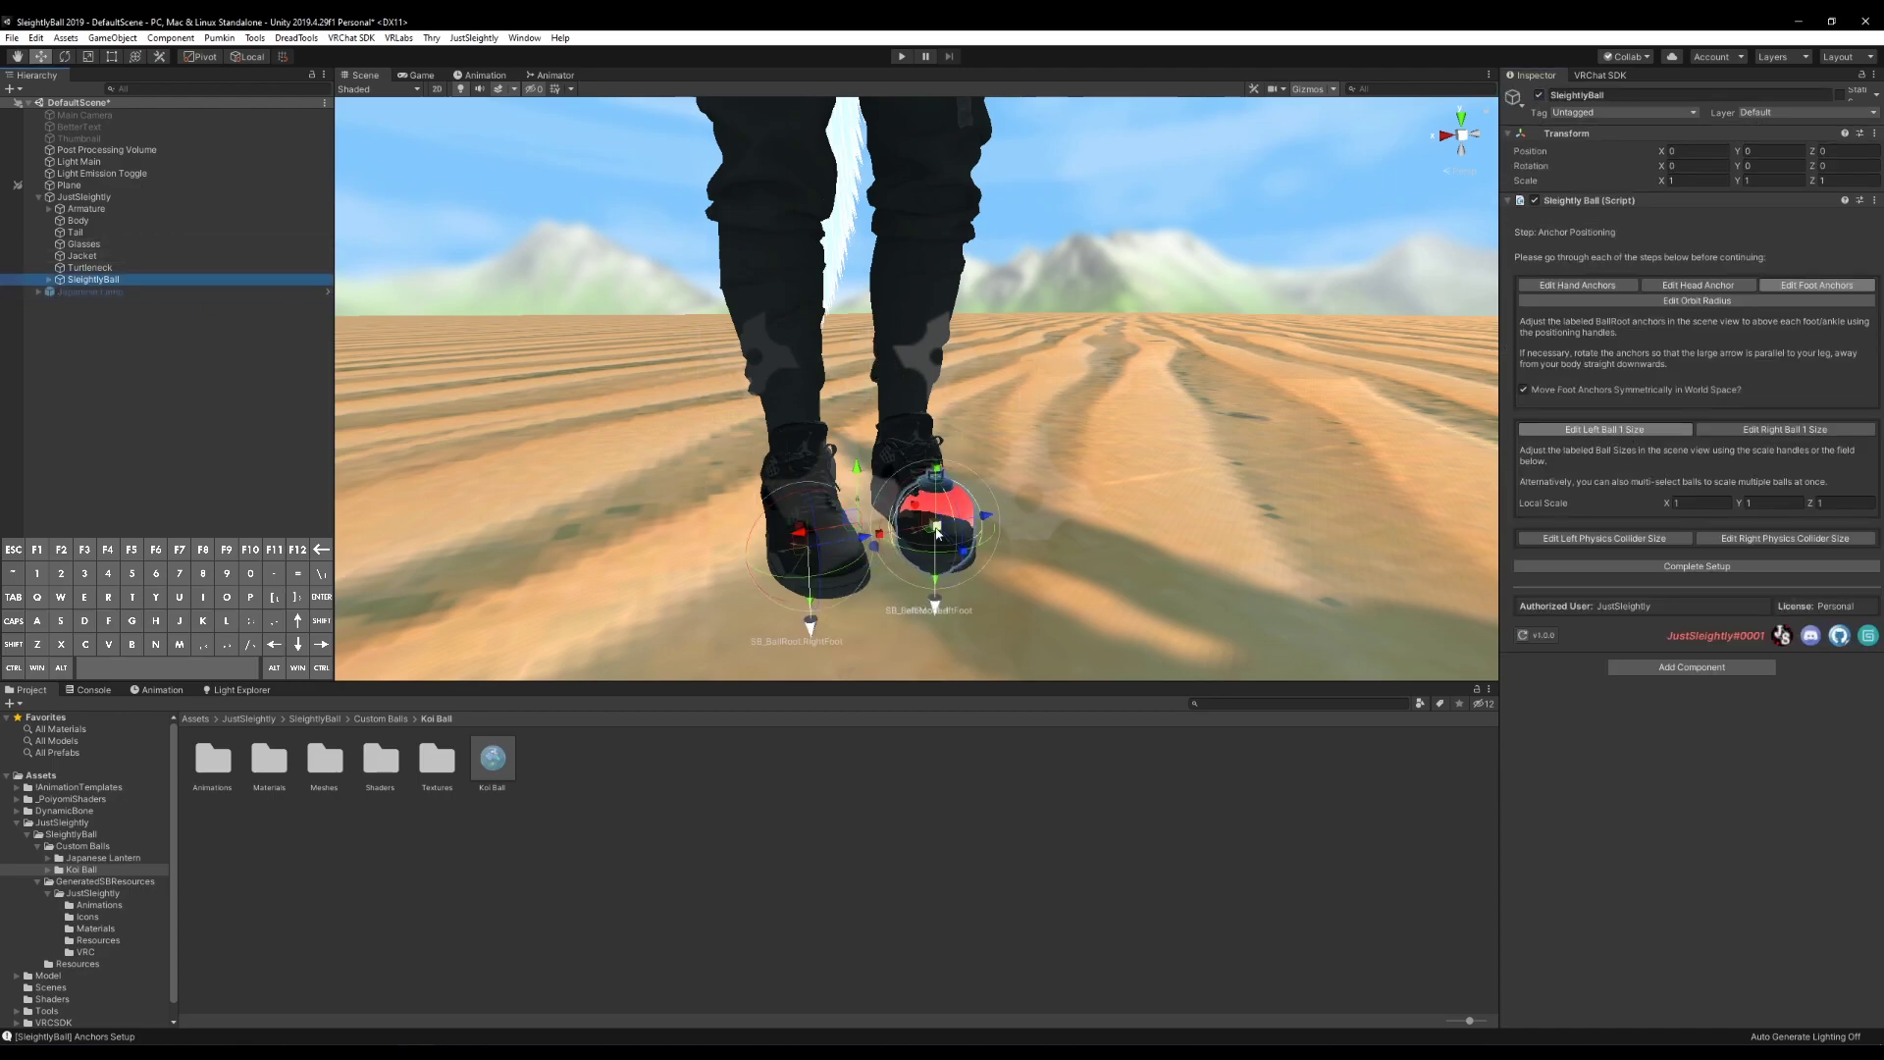
Size and position the right foot ball, undoing a trial shrink of the lamp ball to 0.8
left_click(1746, 435)
middle_click_drag(900, 548, 947, 515)
scroll(947, 515, "up", 3)
left_click_drag(947, 515, 1011, 503, "alt")
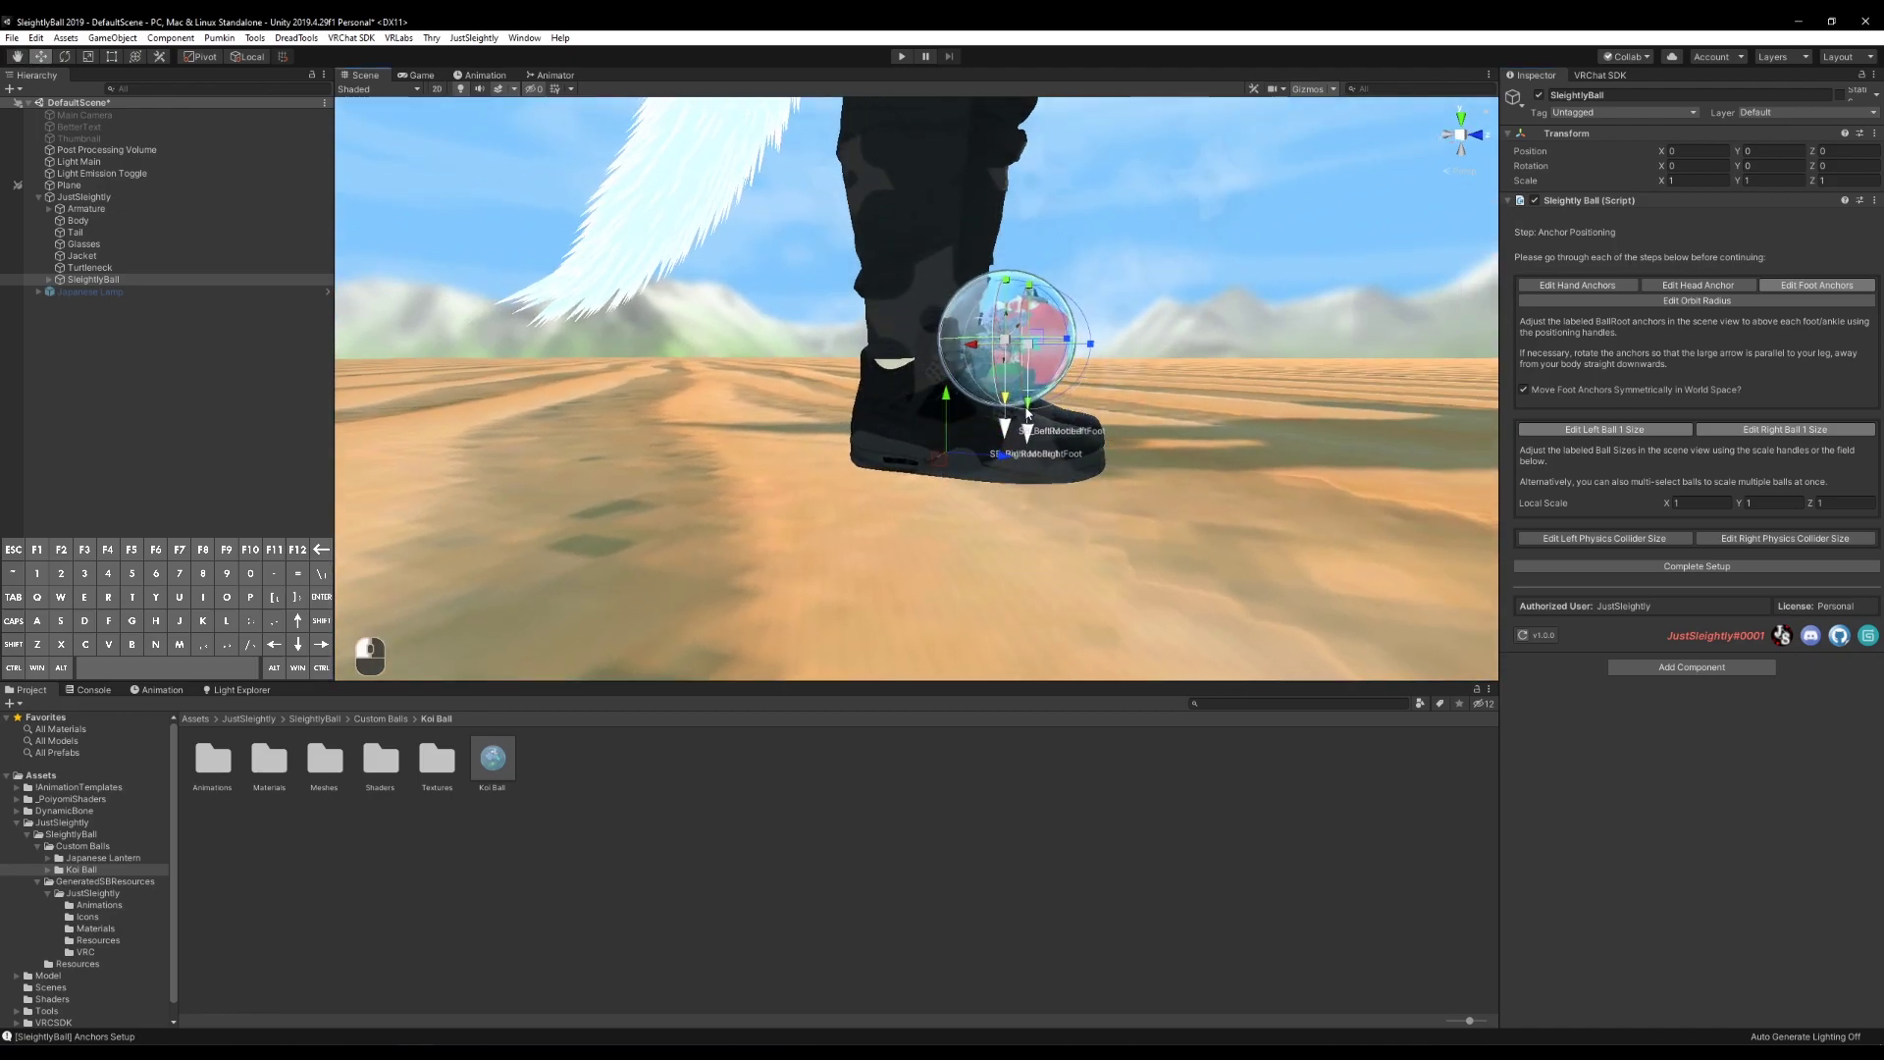
mouse_move(1021, 422)
left_mouse_down("alt")
mouse_move(1078, 408)
mouse_move(1030, 414)
left_mouse_up("alt")
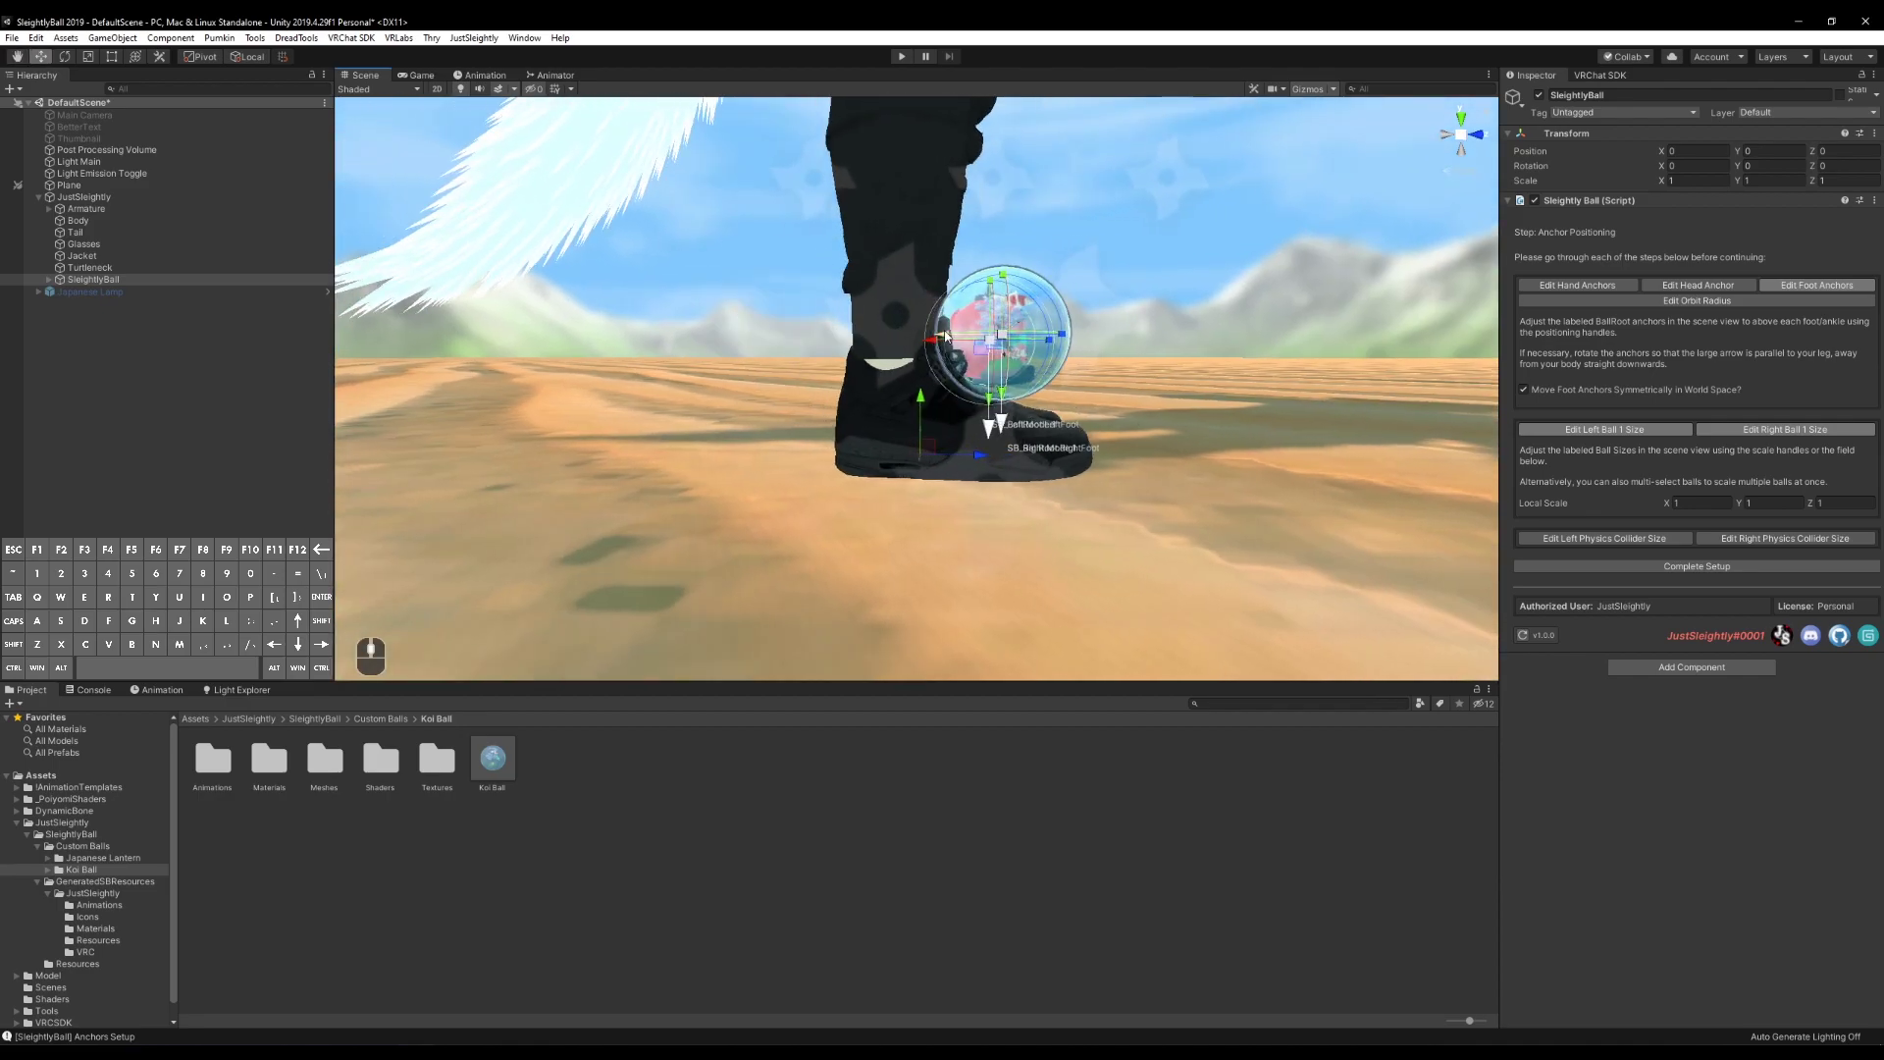
left_click_drag(954, 339, 851, 401)
left_click_drag(981, 376, 941, 383)
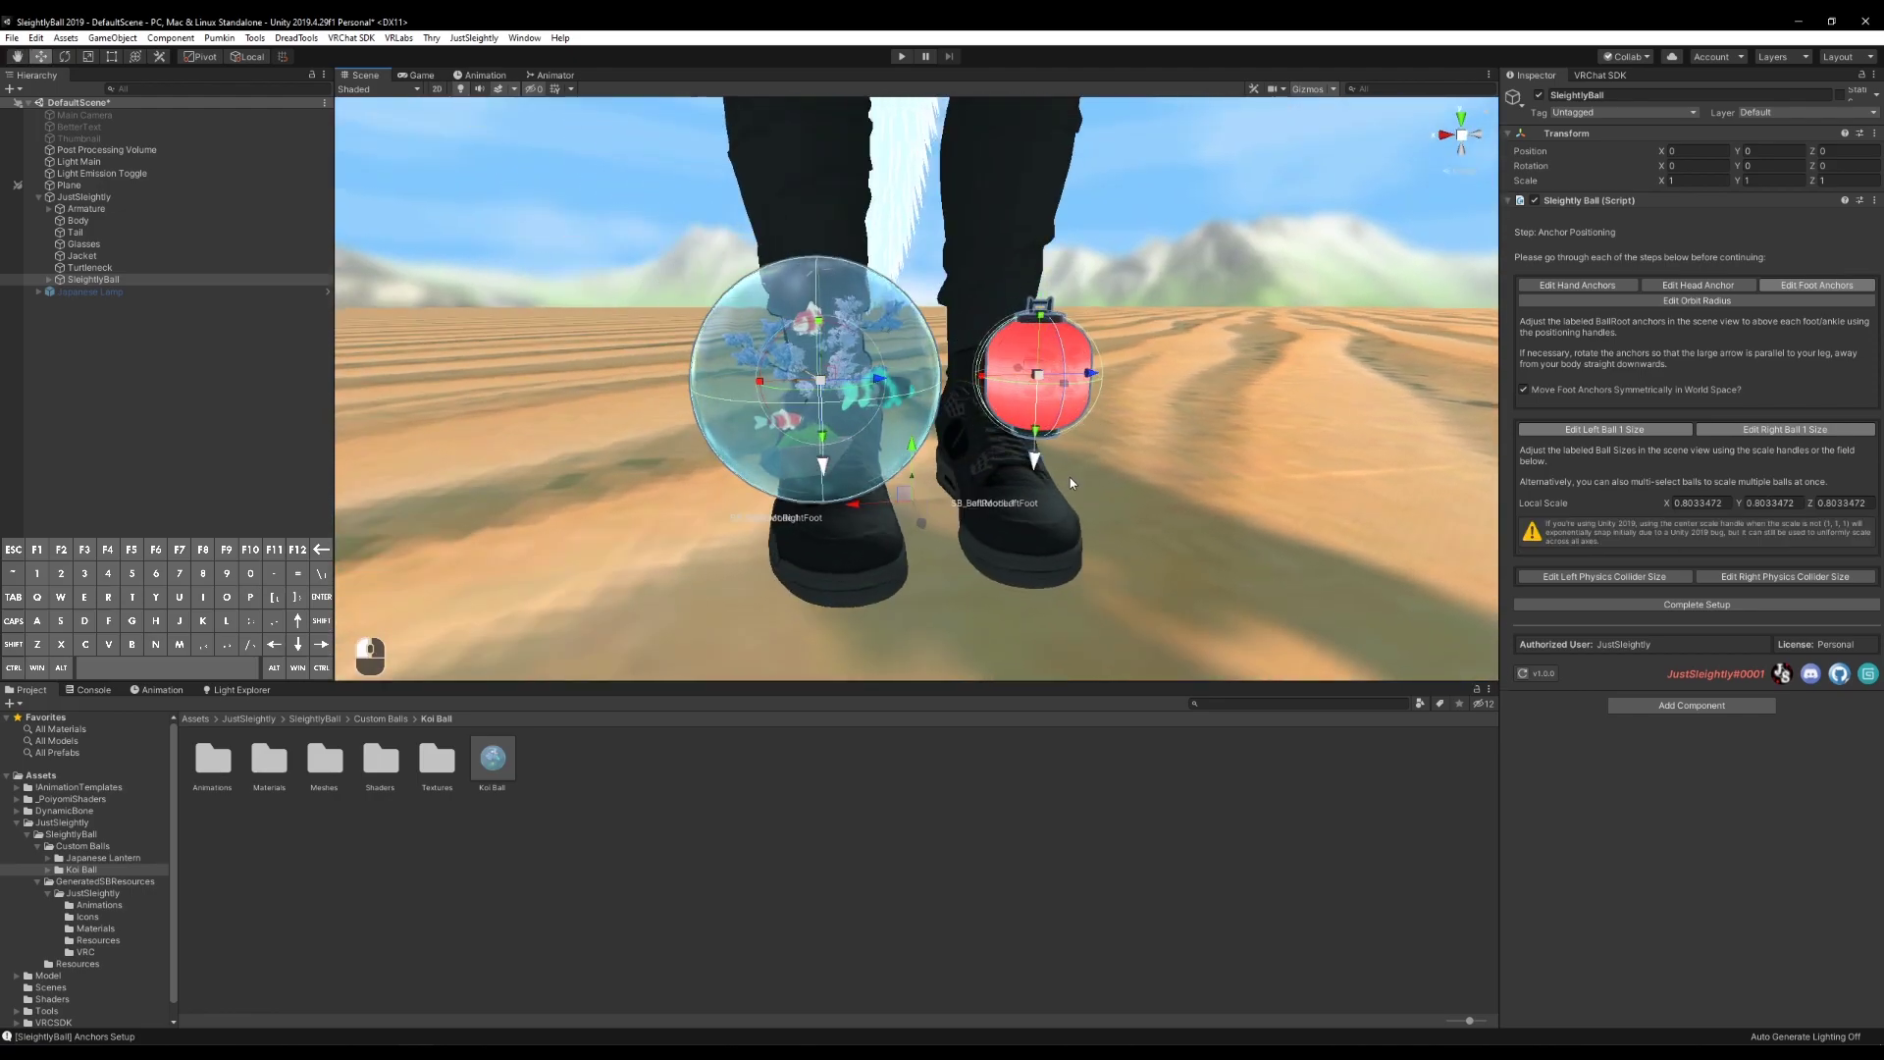
key("ctrl+z")
Shrink the left lamp ball's physics collider and tilt the koi ball's anchor slightly
left_click(1653, 539)
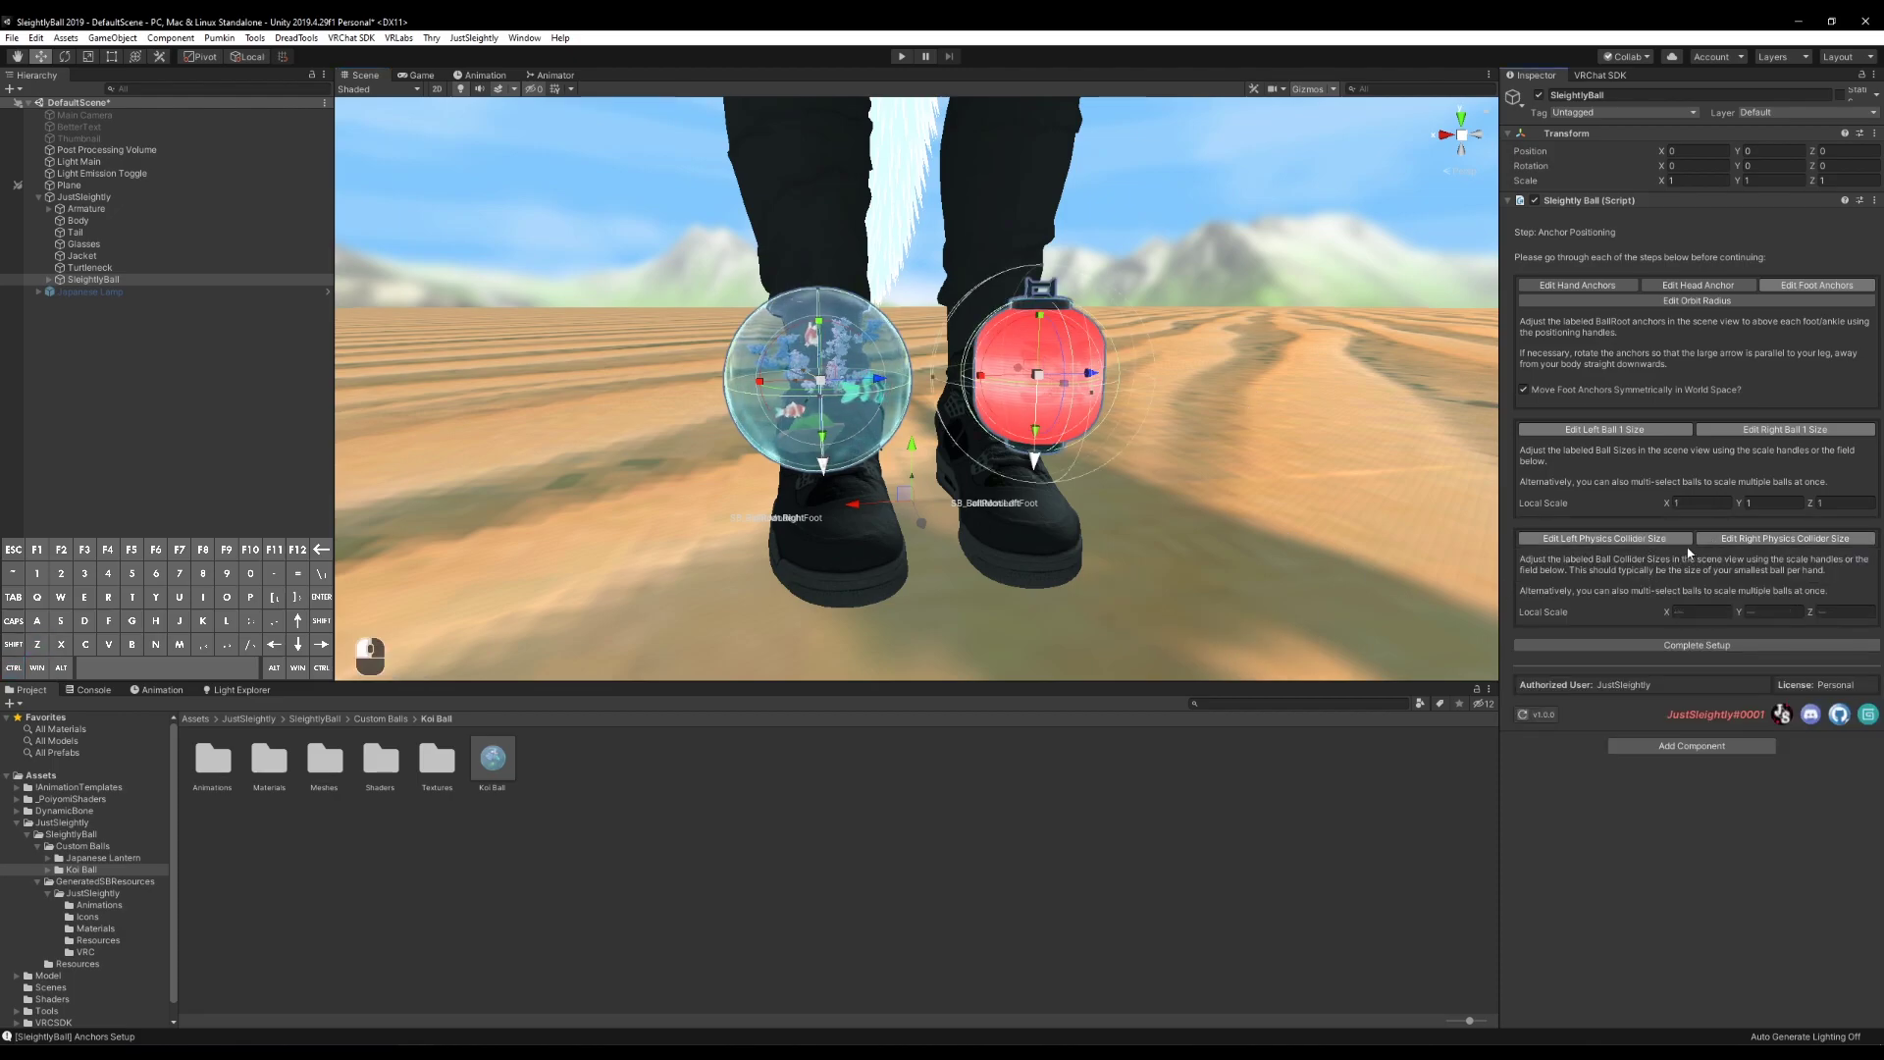
left_click_drag(968, 392, 961, 382)
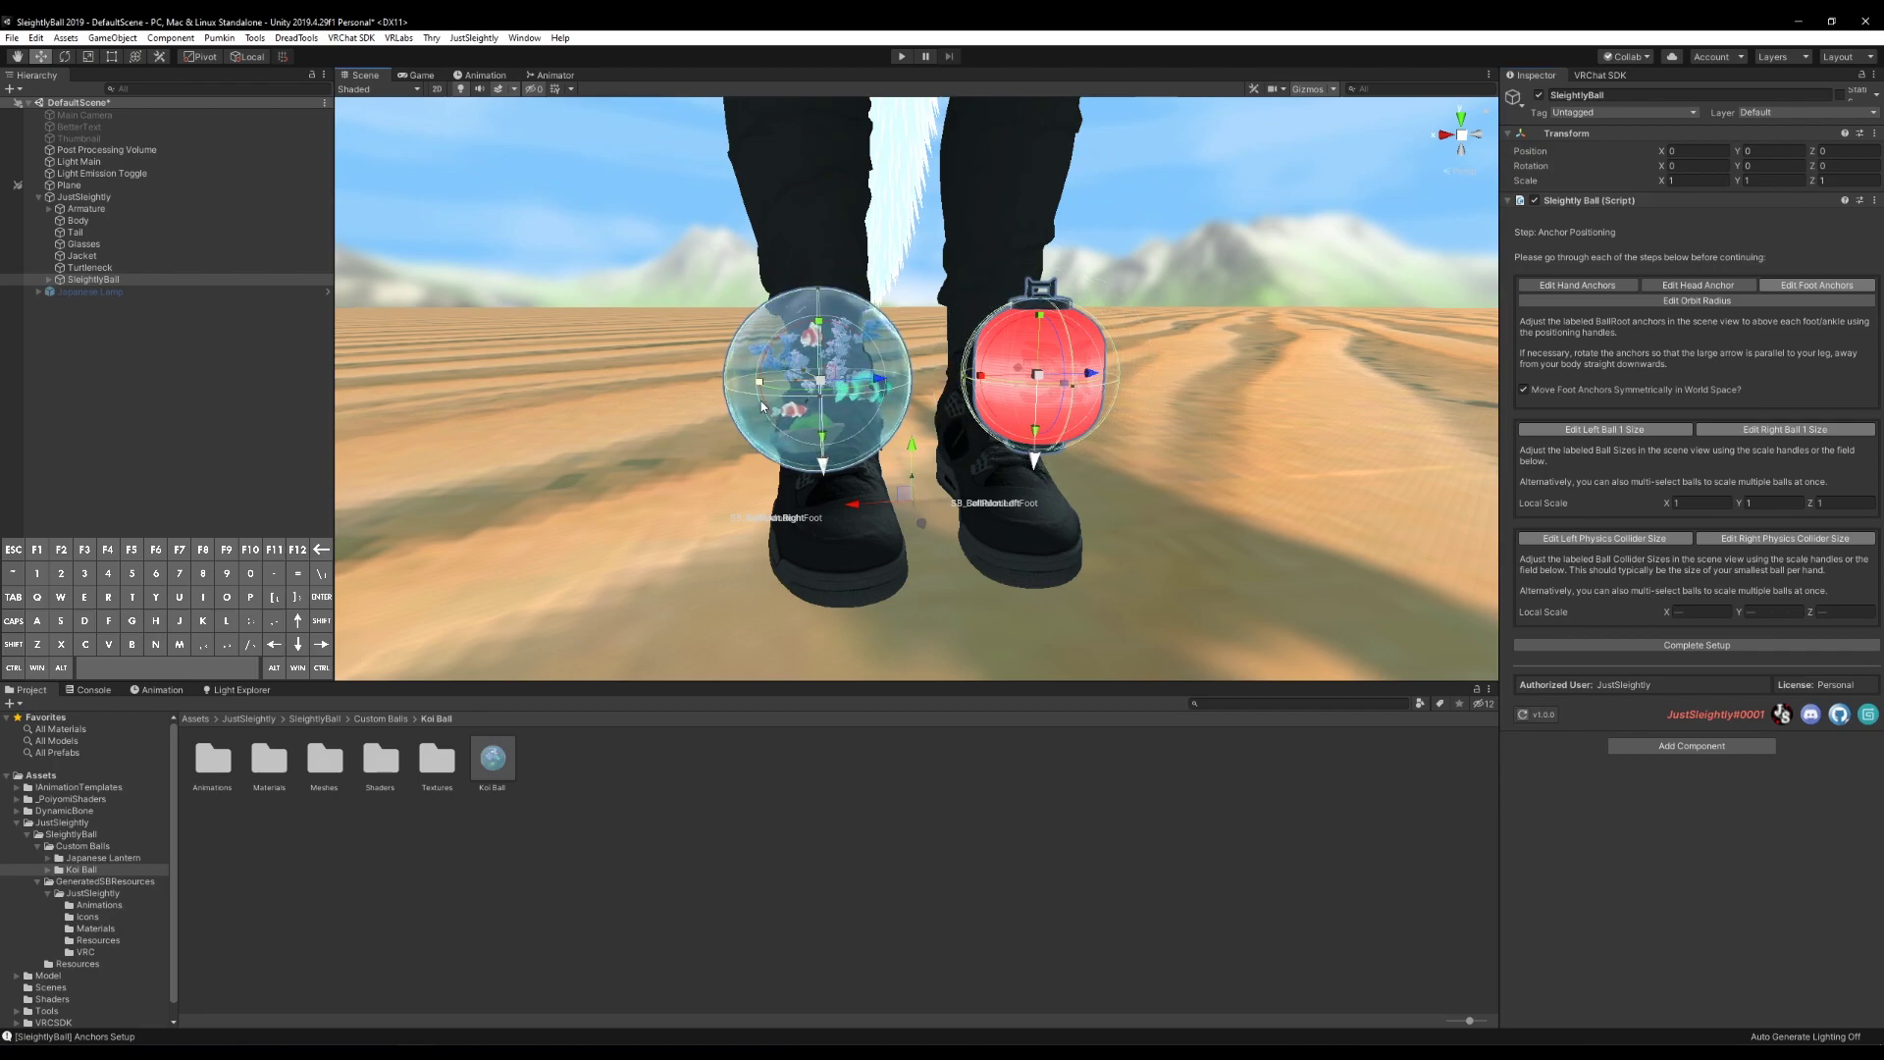
left_click_drag(763, 410, 842, 446)
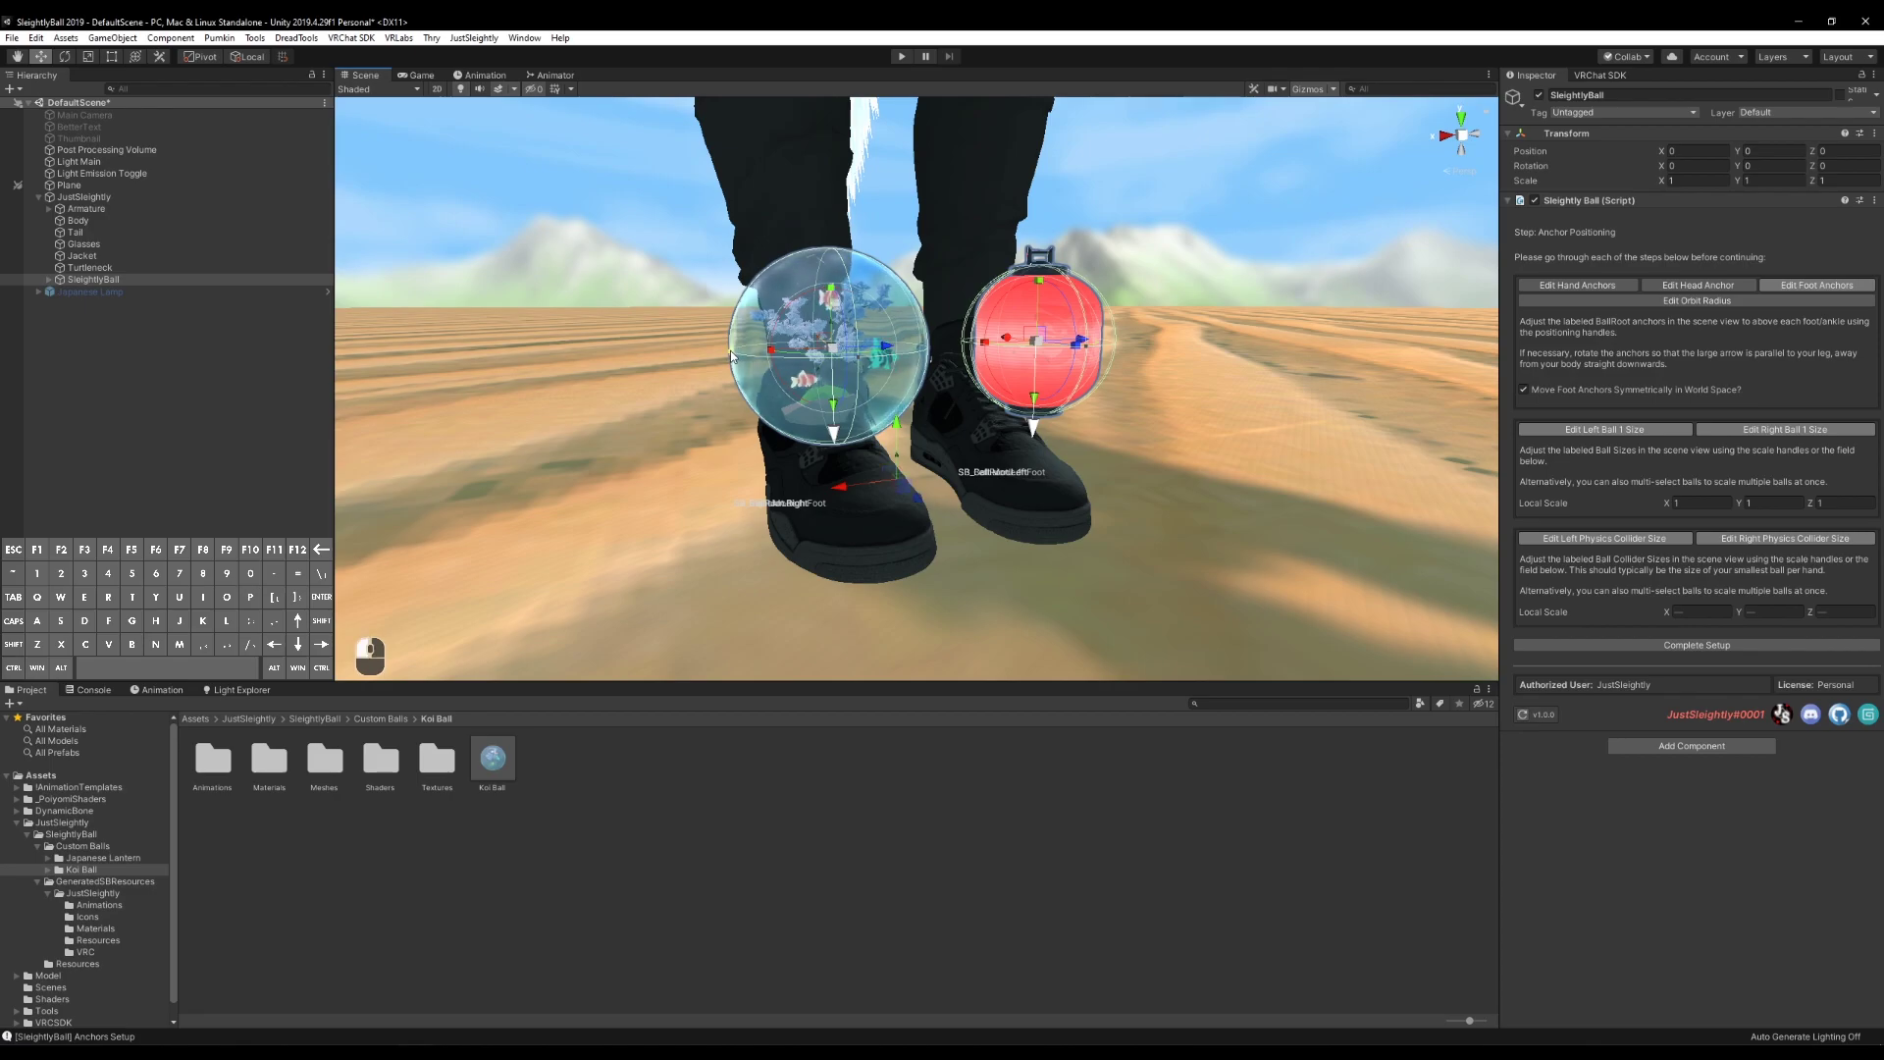
key("e")
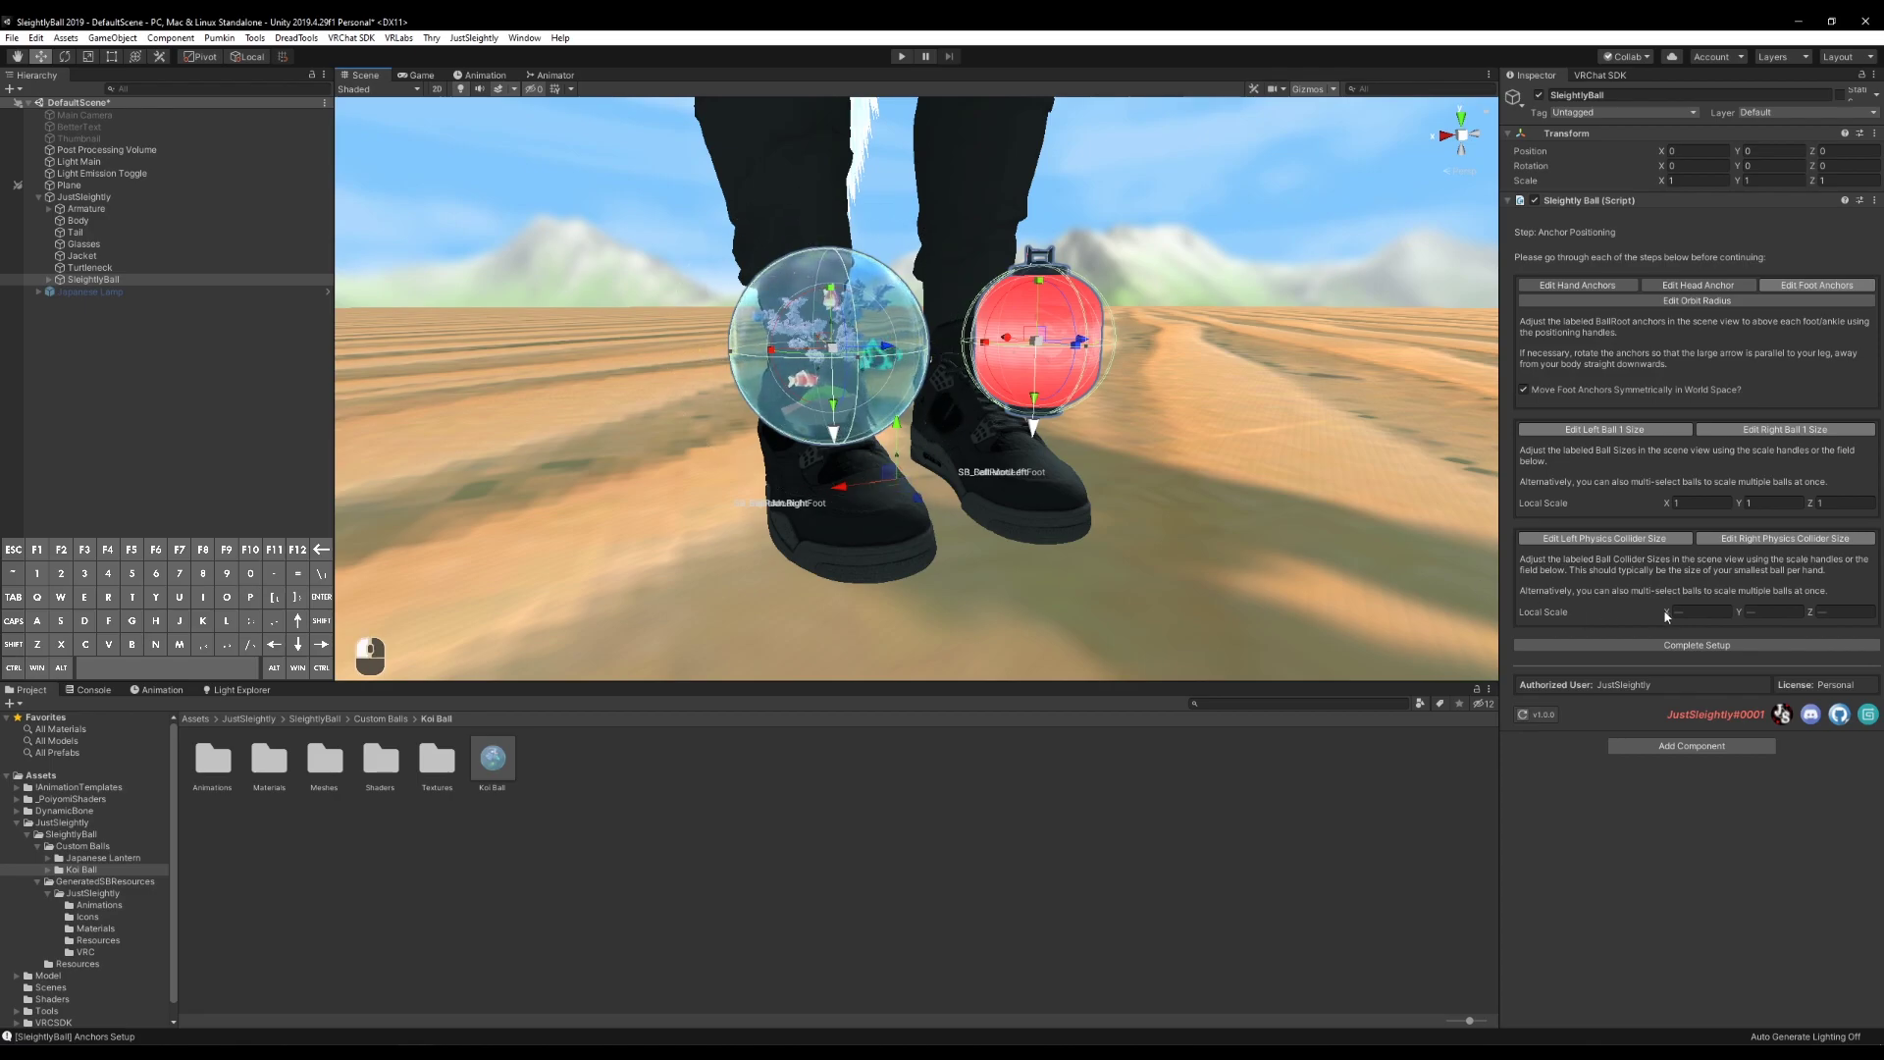
Complete the setup, add a new SleightlyBall with Alt+S, and delete the installed system from the project
left_click(1668, 644)
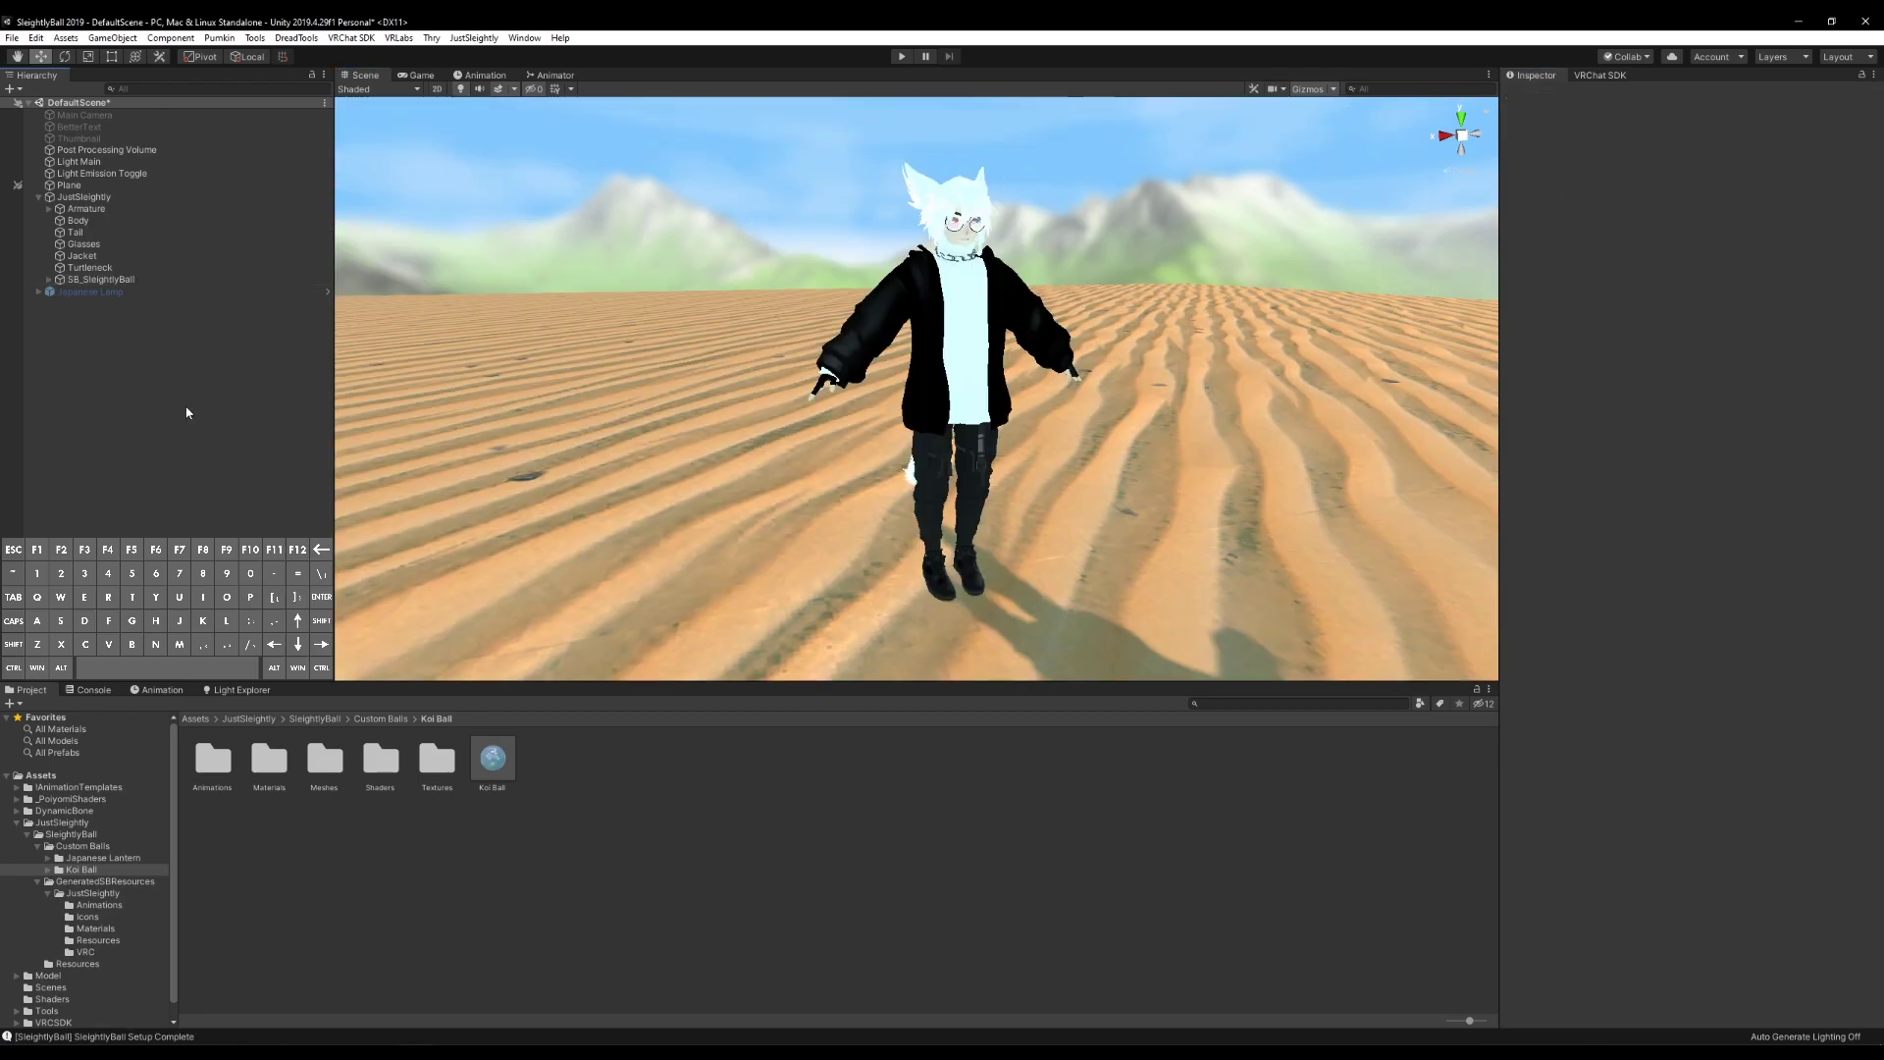
key("alt+s")
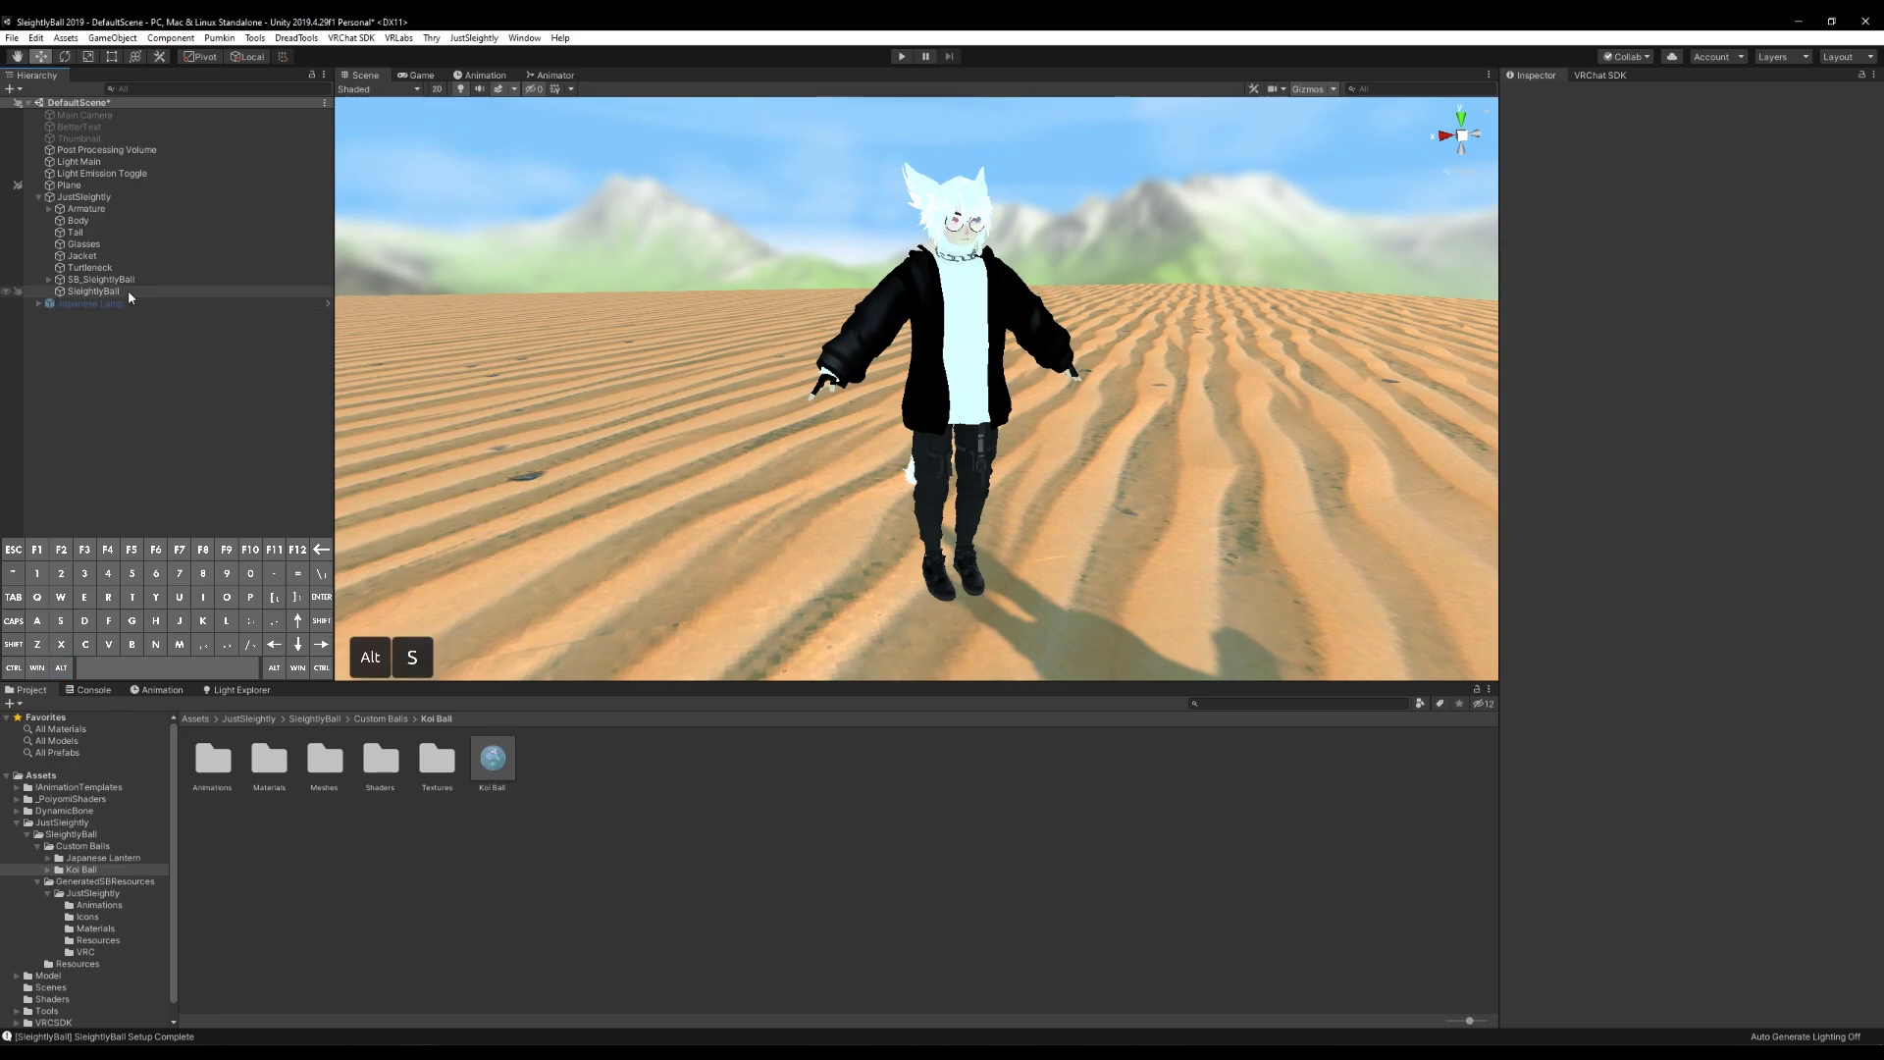
left_click(474, 37)
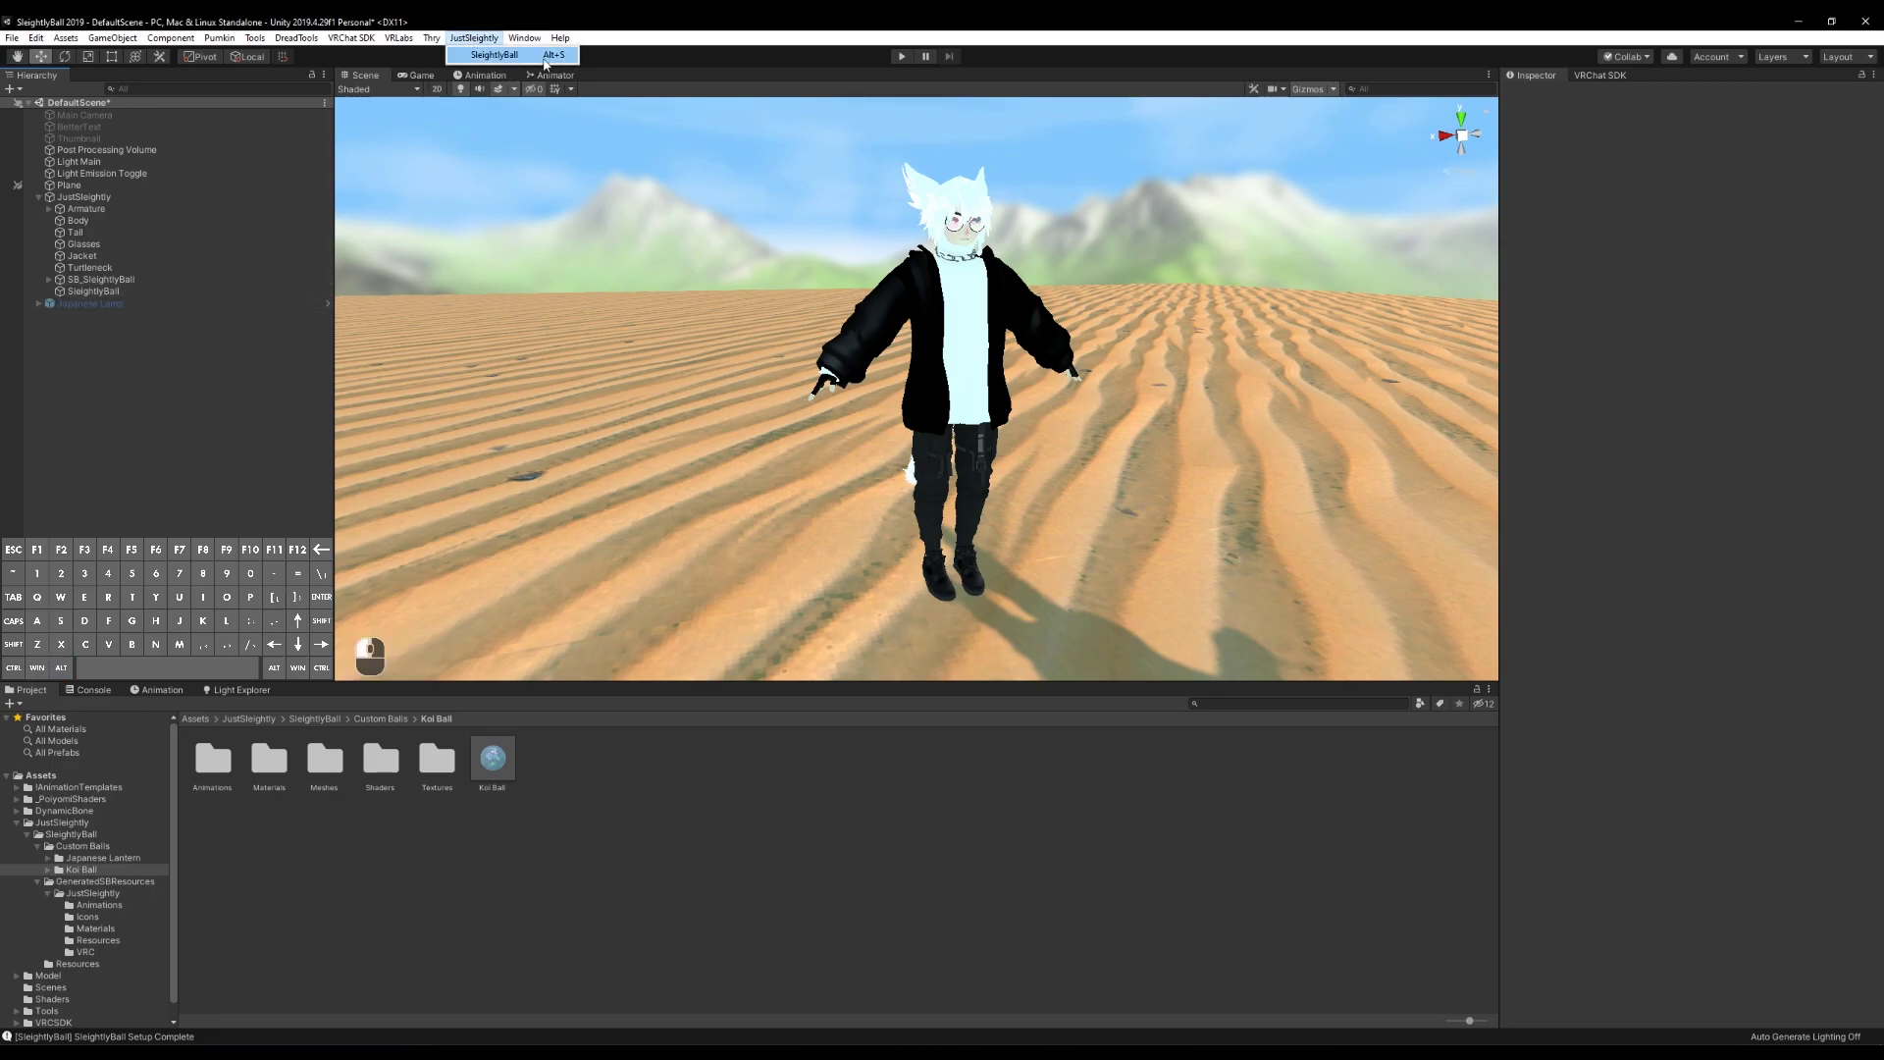
left_click(93, 389)
left_click(94, 290)
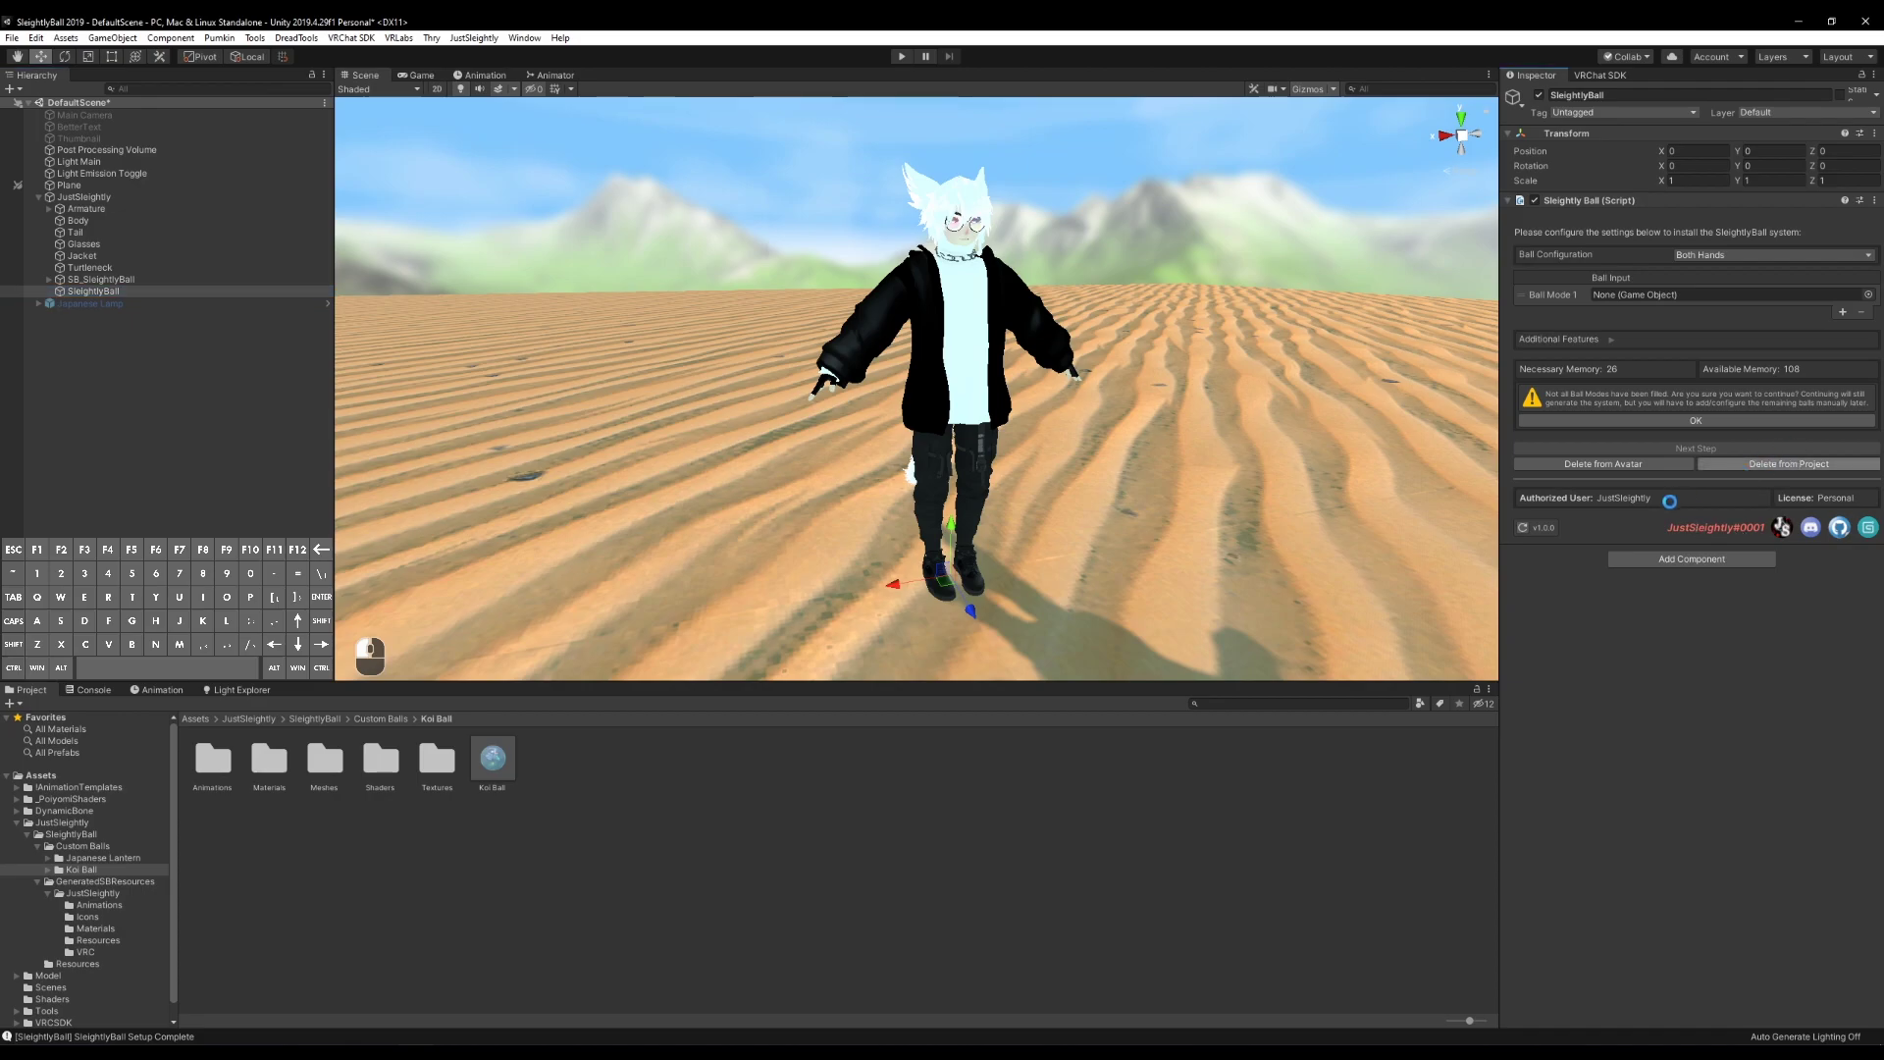
left_click(1733, 474)
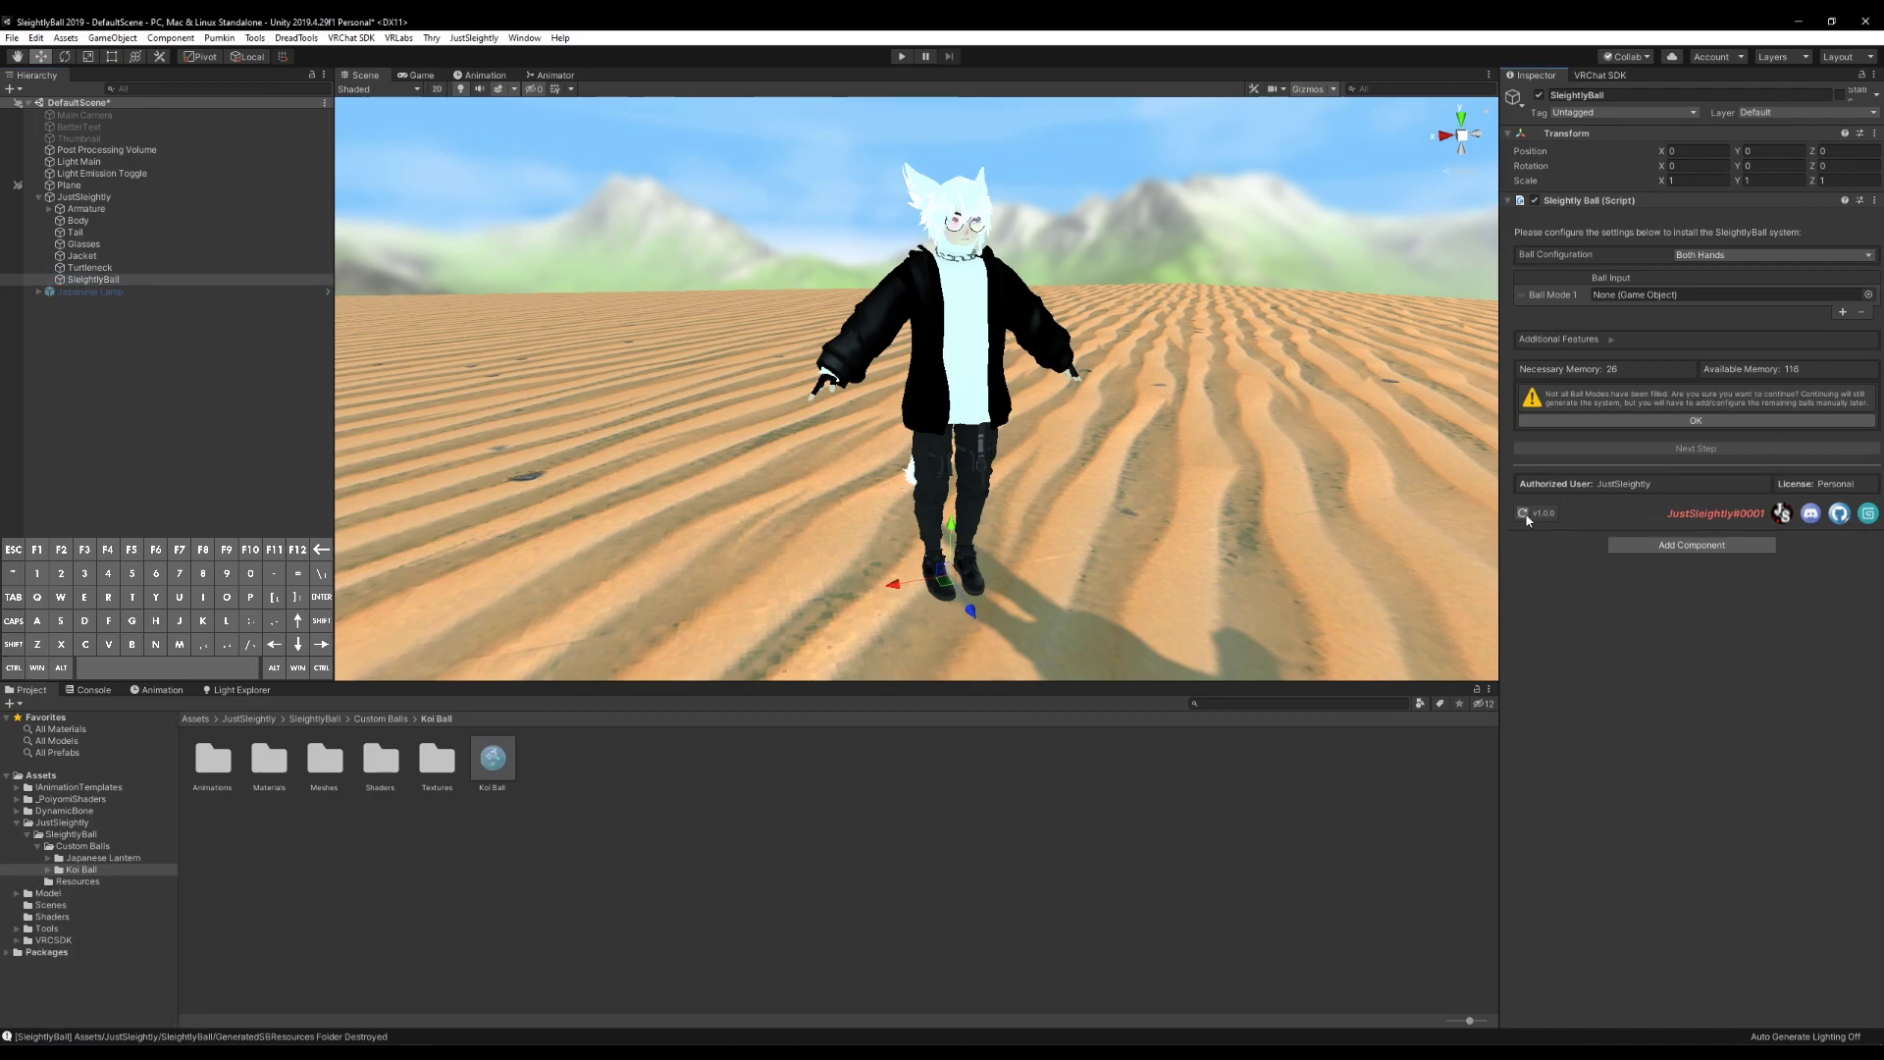